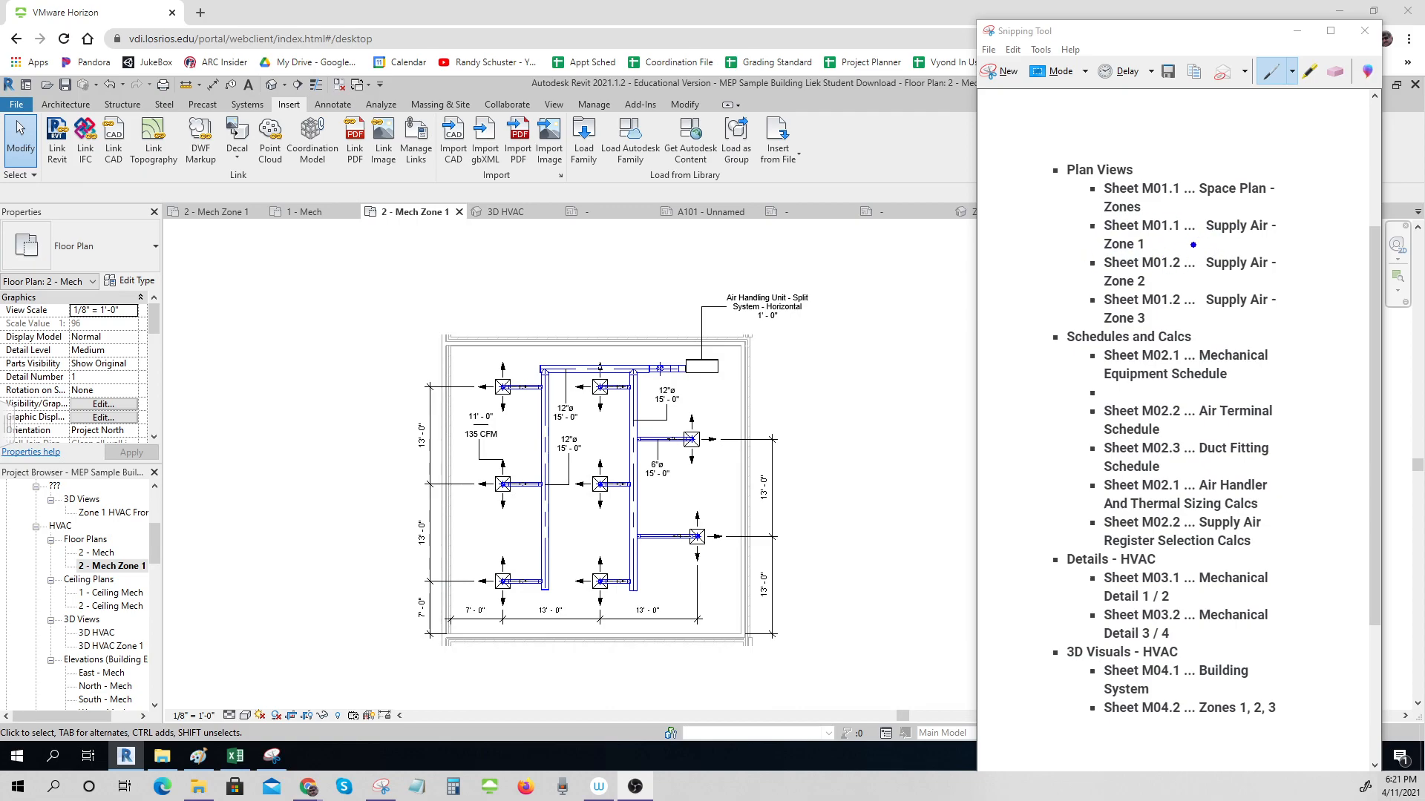
key(ctrl)
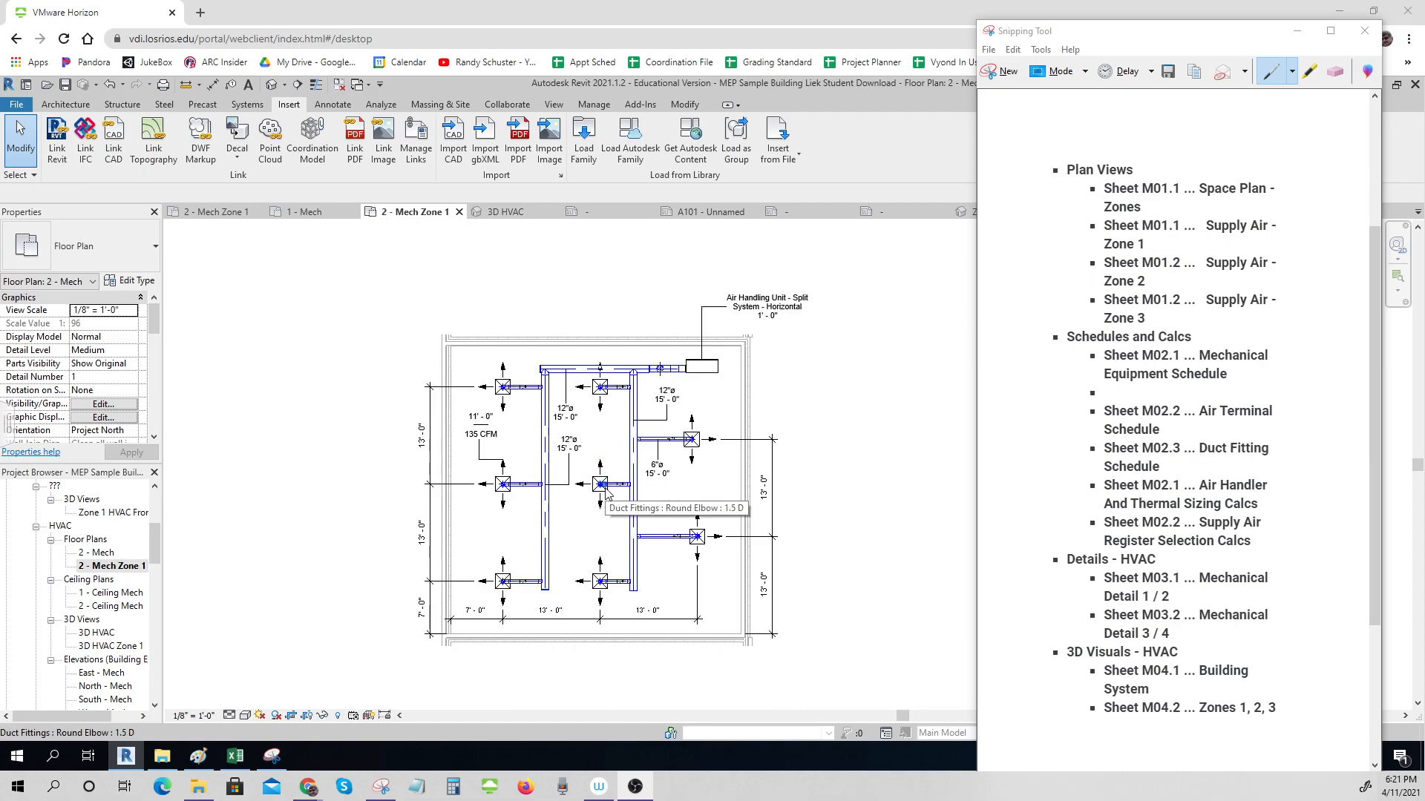
key(ctrl)
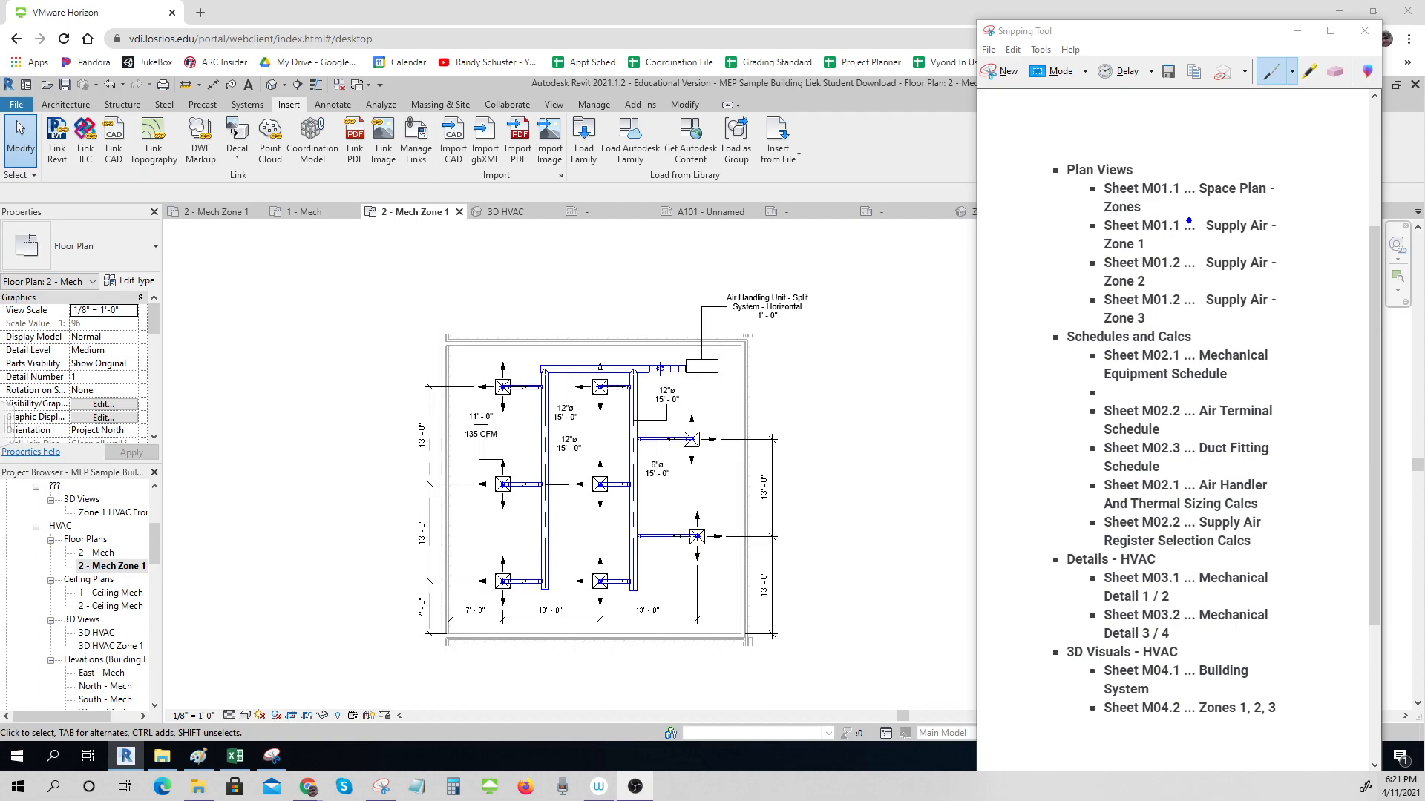
- Expand the project's sheet list and open sheet A101 - Unnamed
drag(154, 538, 154, 582)
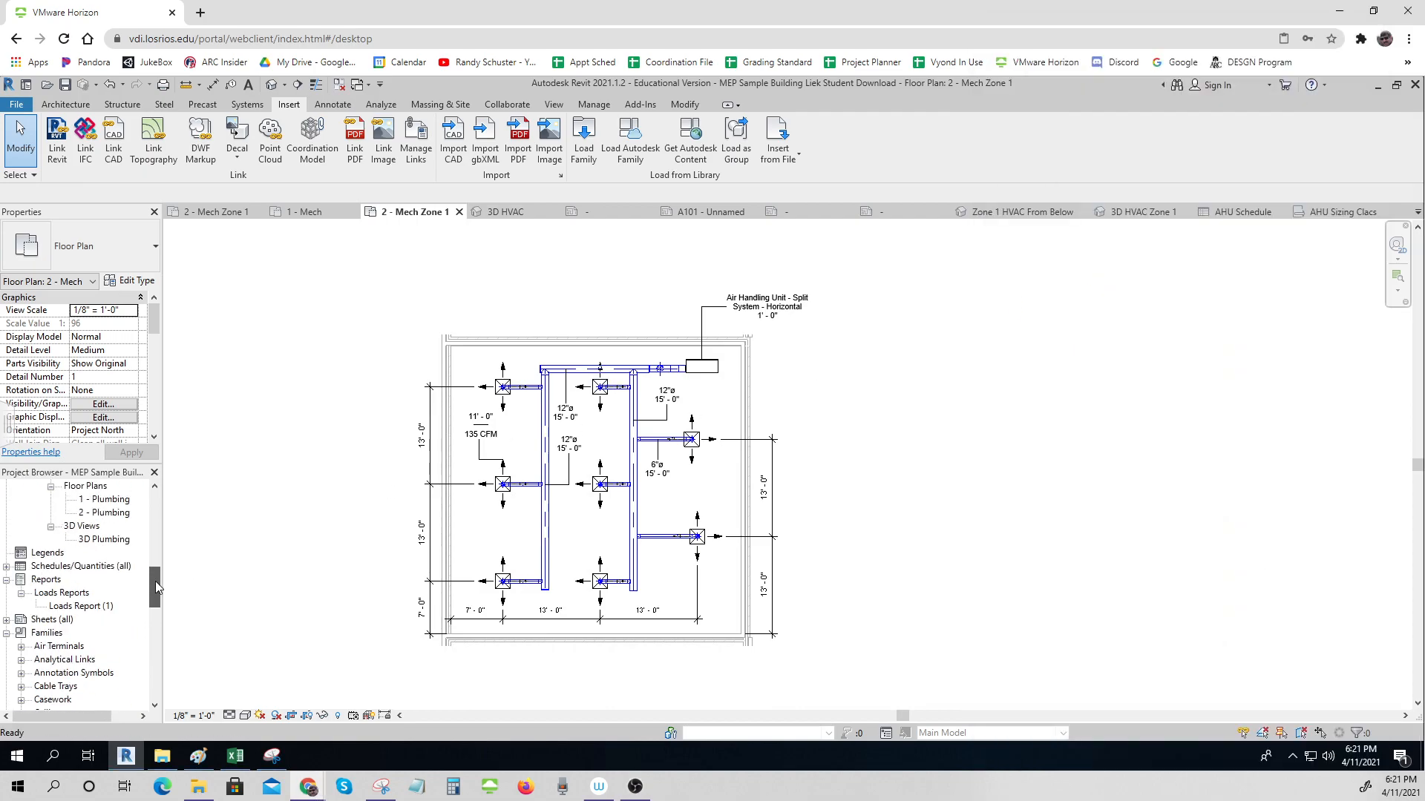
click(6, 620)
click(22, 633)
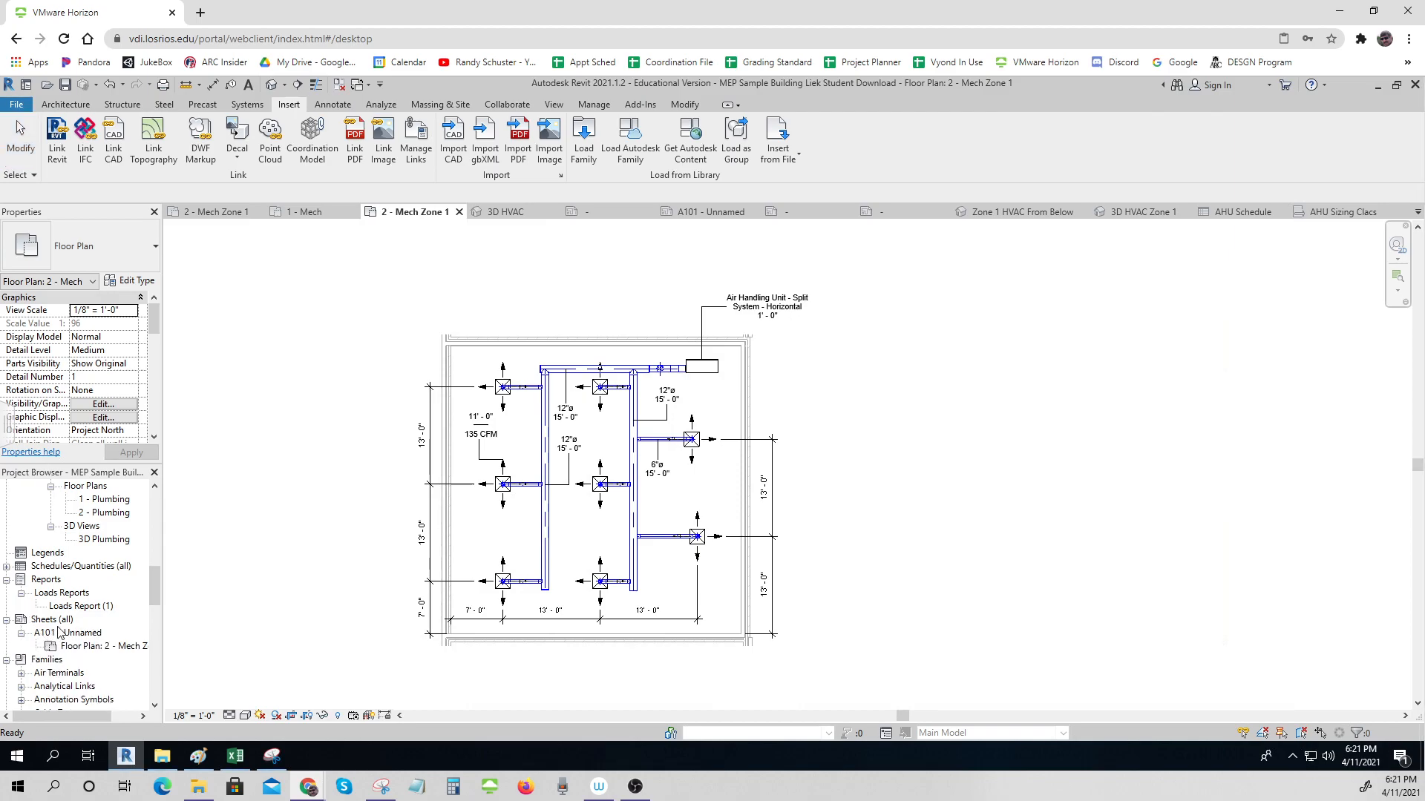
click(74, 633)
click(89, 646)
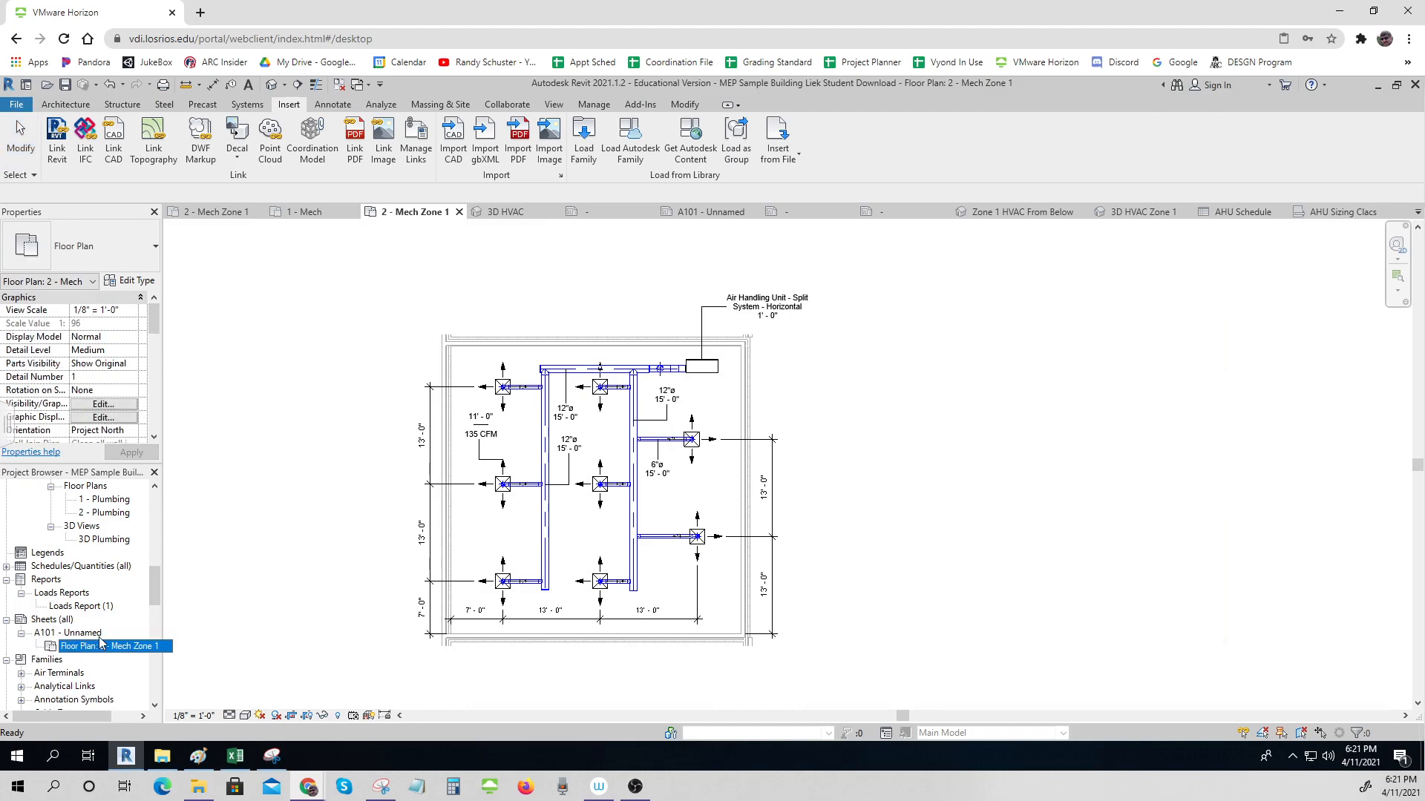
click(276, 595)
click(54, 646)
click(279, 603)
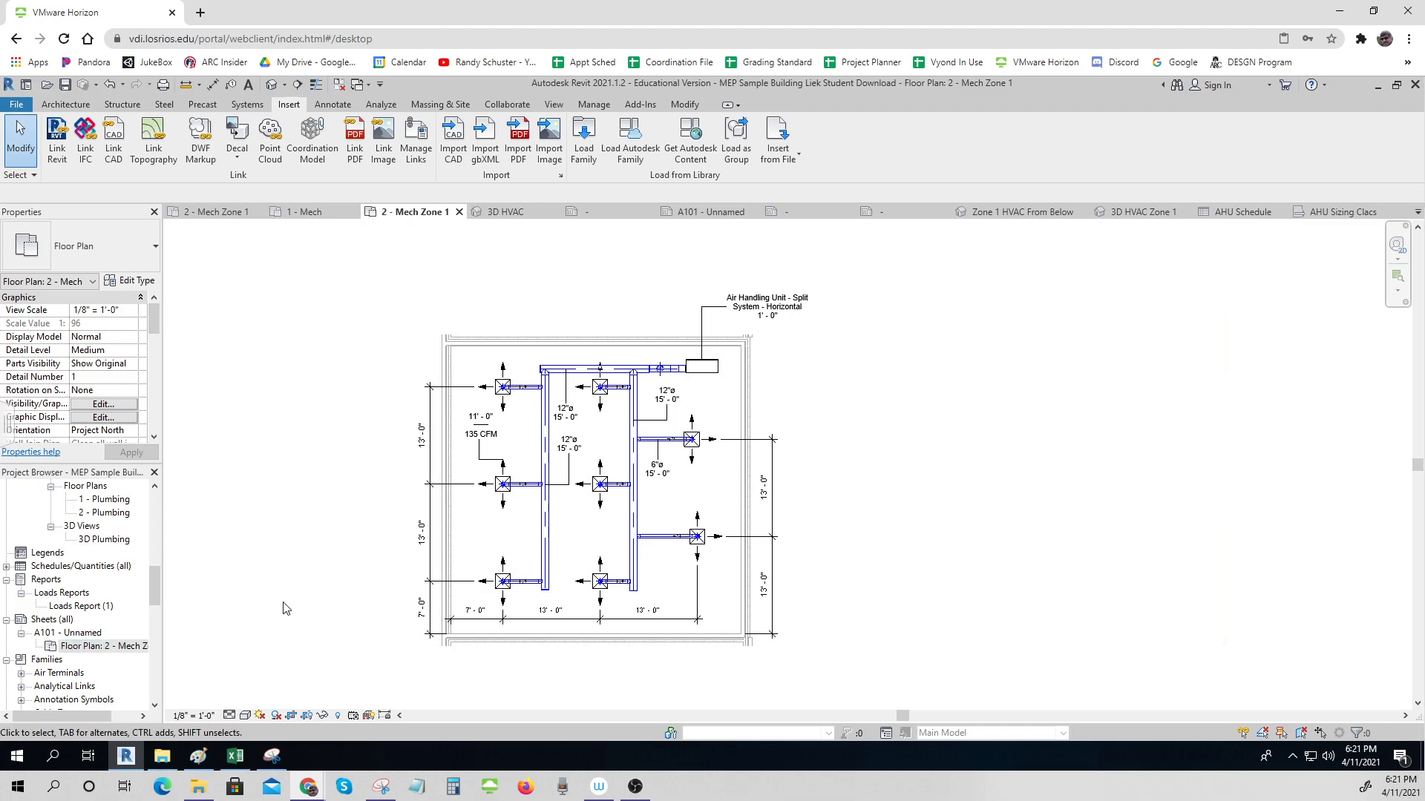
double_click(87, 634)
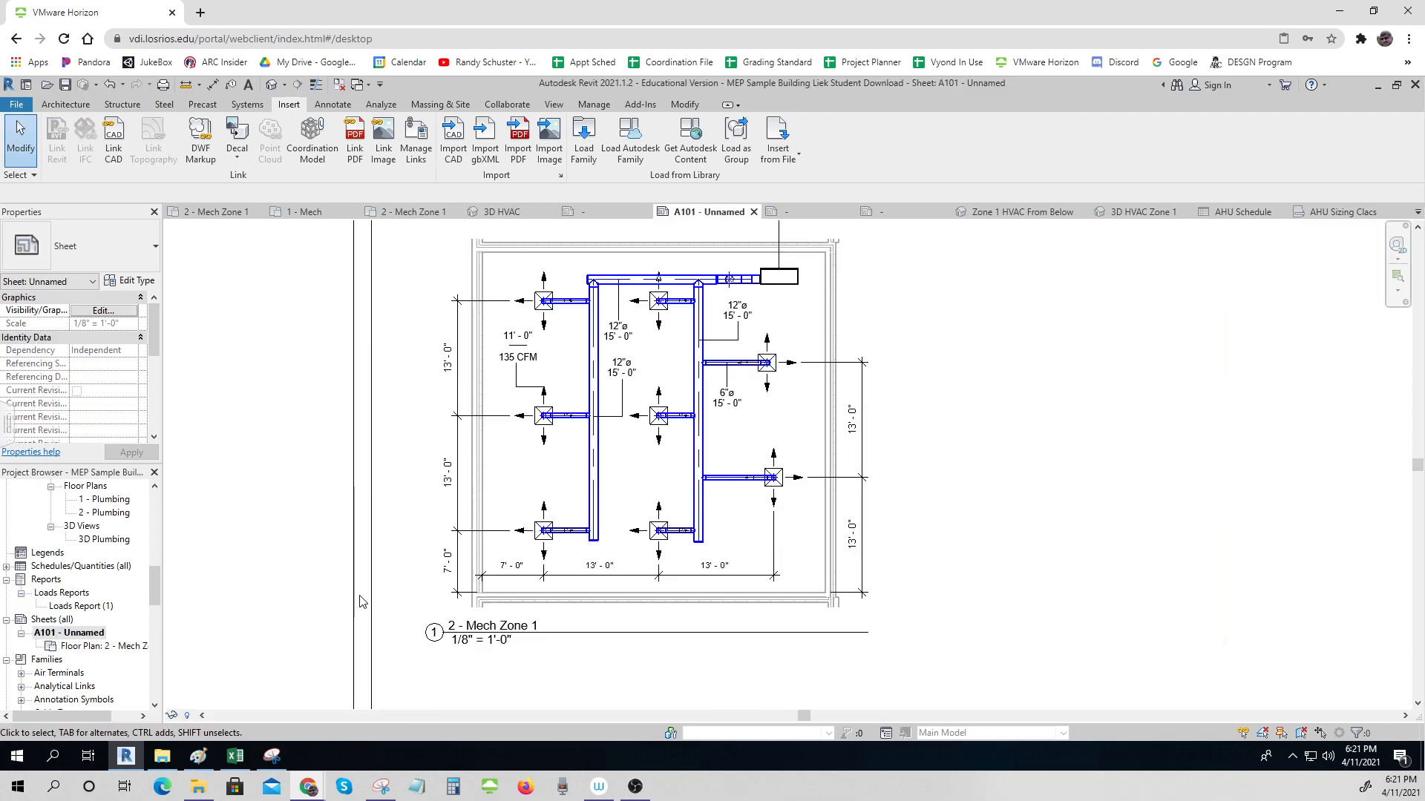
- Change the sheet number in the title block of the opened sheet to M01.1
scroll(354, 605, down, 4)
middle_drag(603, 618, 598, 539)
drag(157, 593, 173, 533)
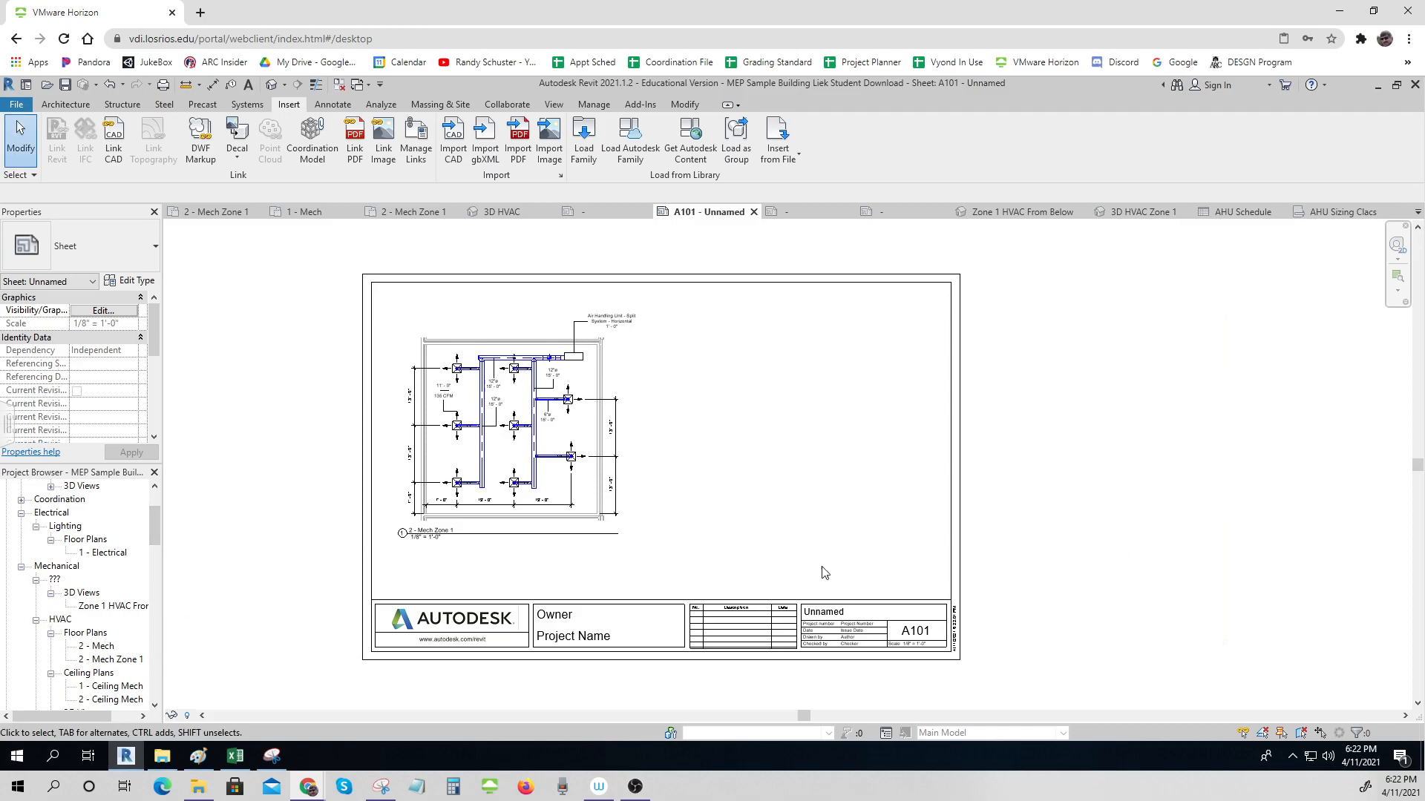
scroll(464, 583, up, 2)
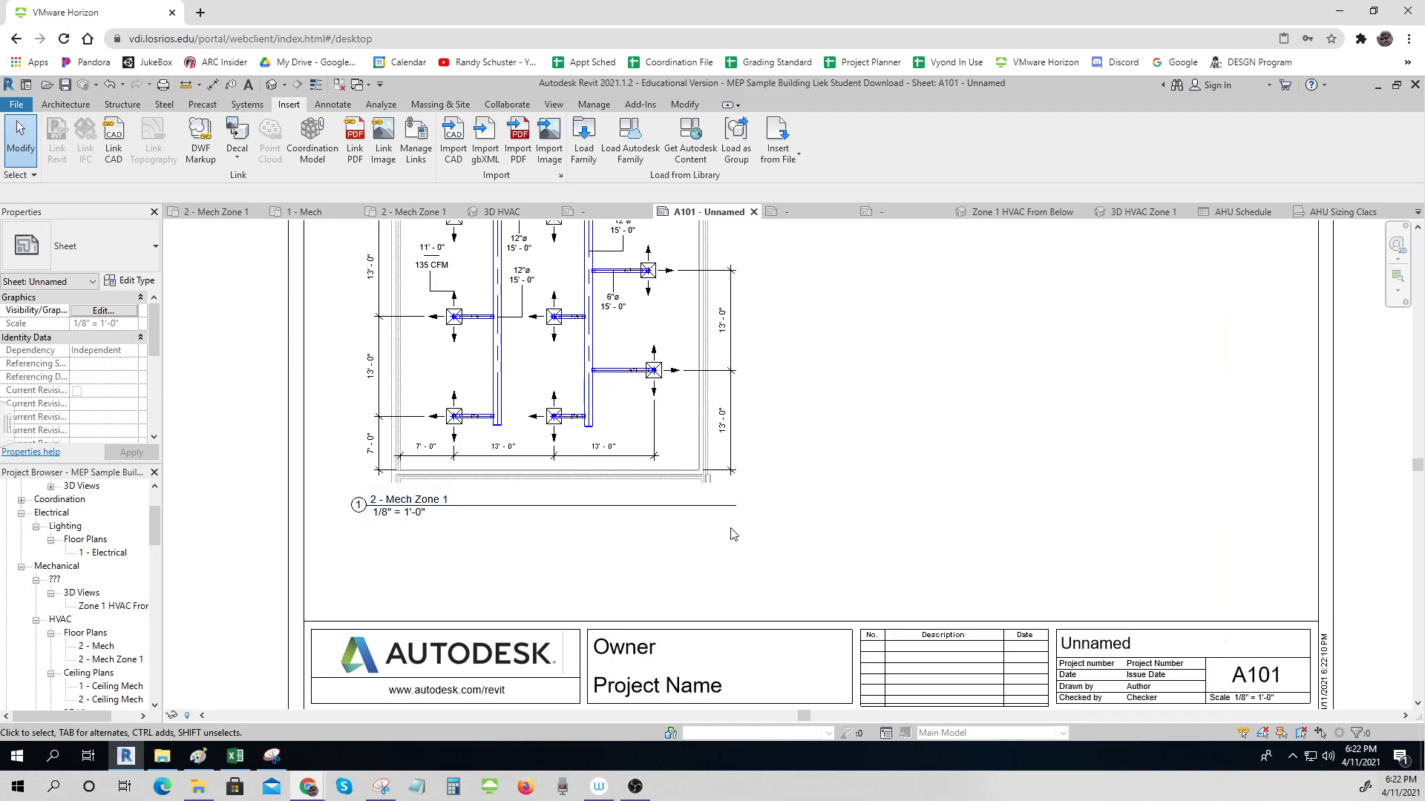
scroll(735, 534, down, 2)
scroll(754, 522, down, 2)
middle_drag(728, 566, 690, 590)
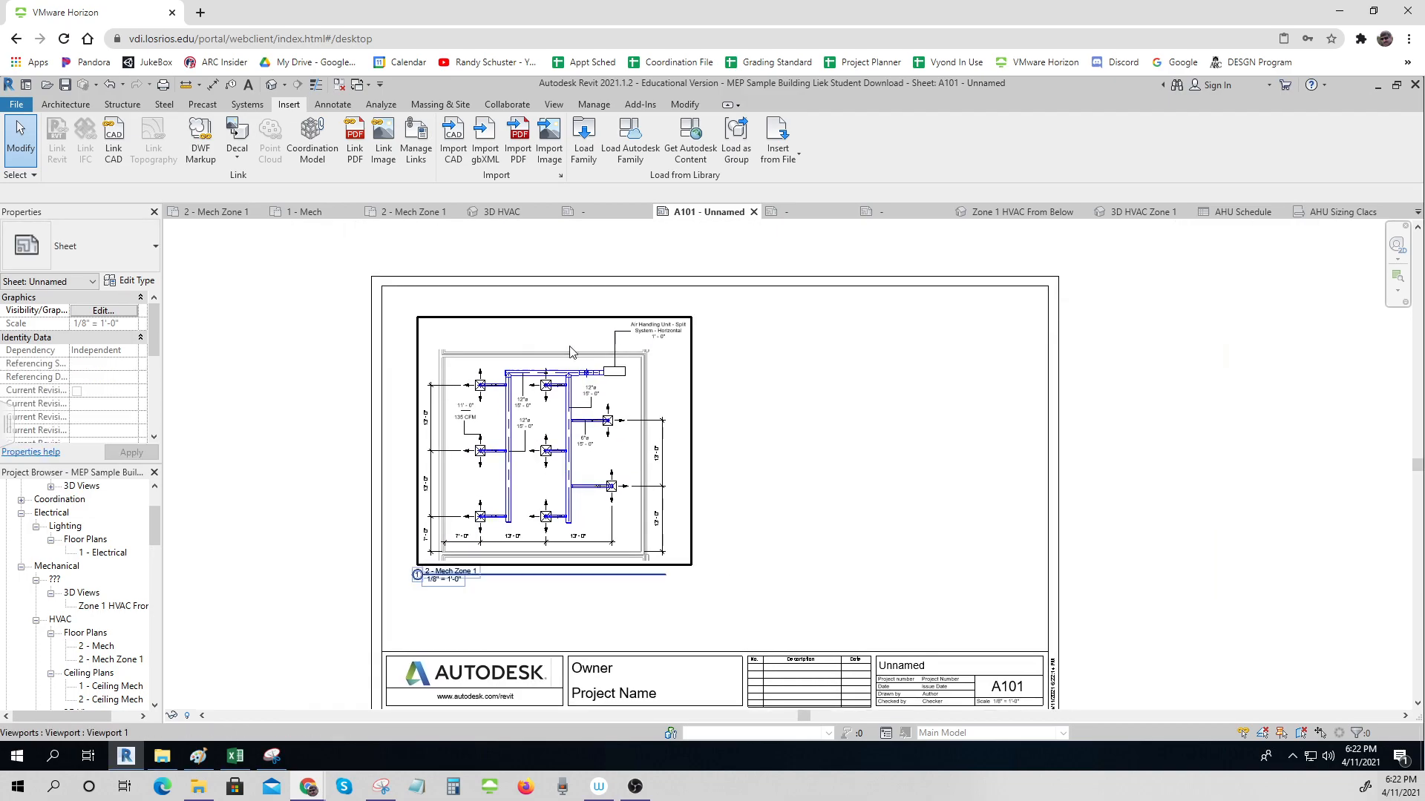
double_click(1009, 689)
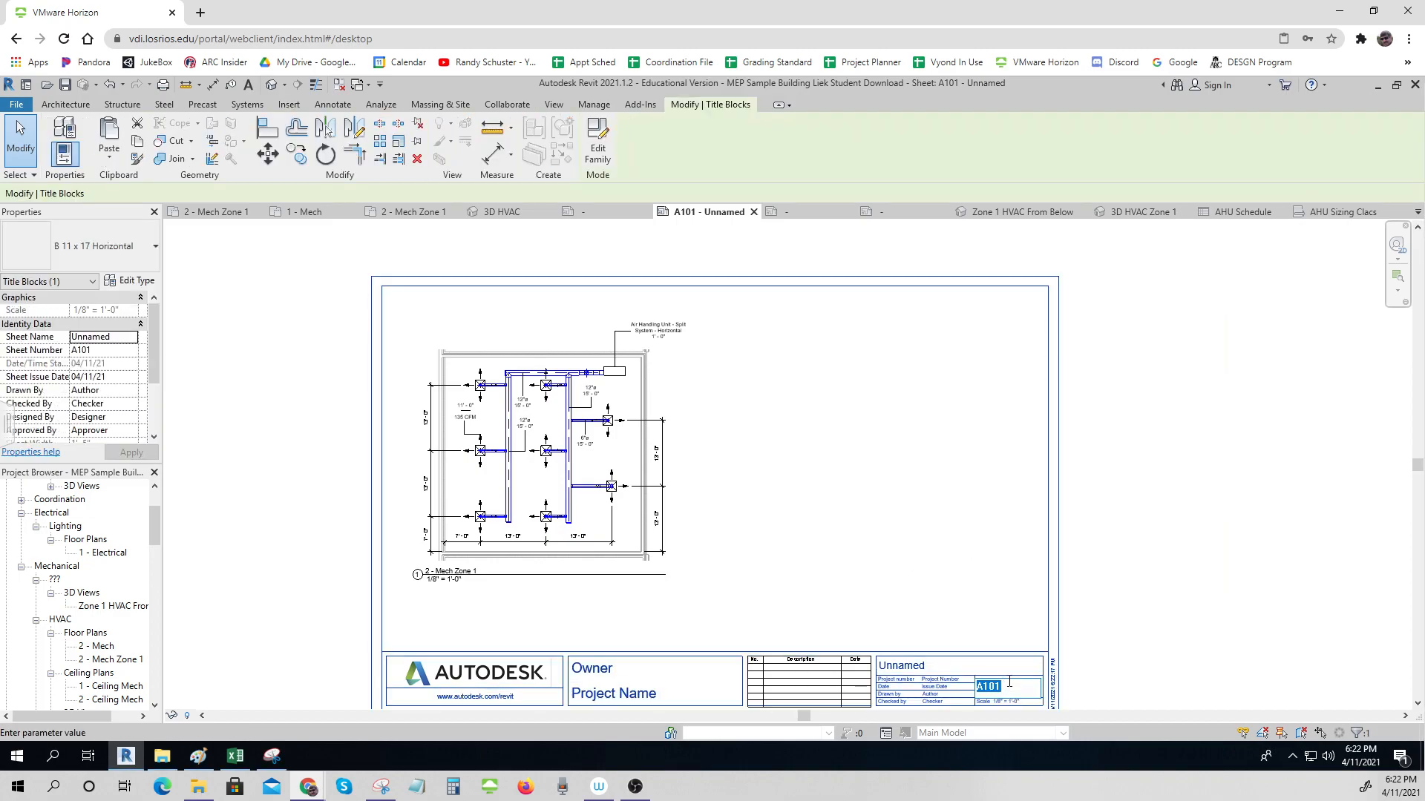
text(M01.1)
- Check the required sheet list and set the sheet name in the title block to PLAN VIEWS
click(903, 668)
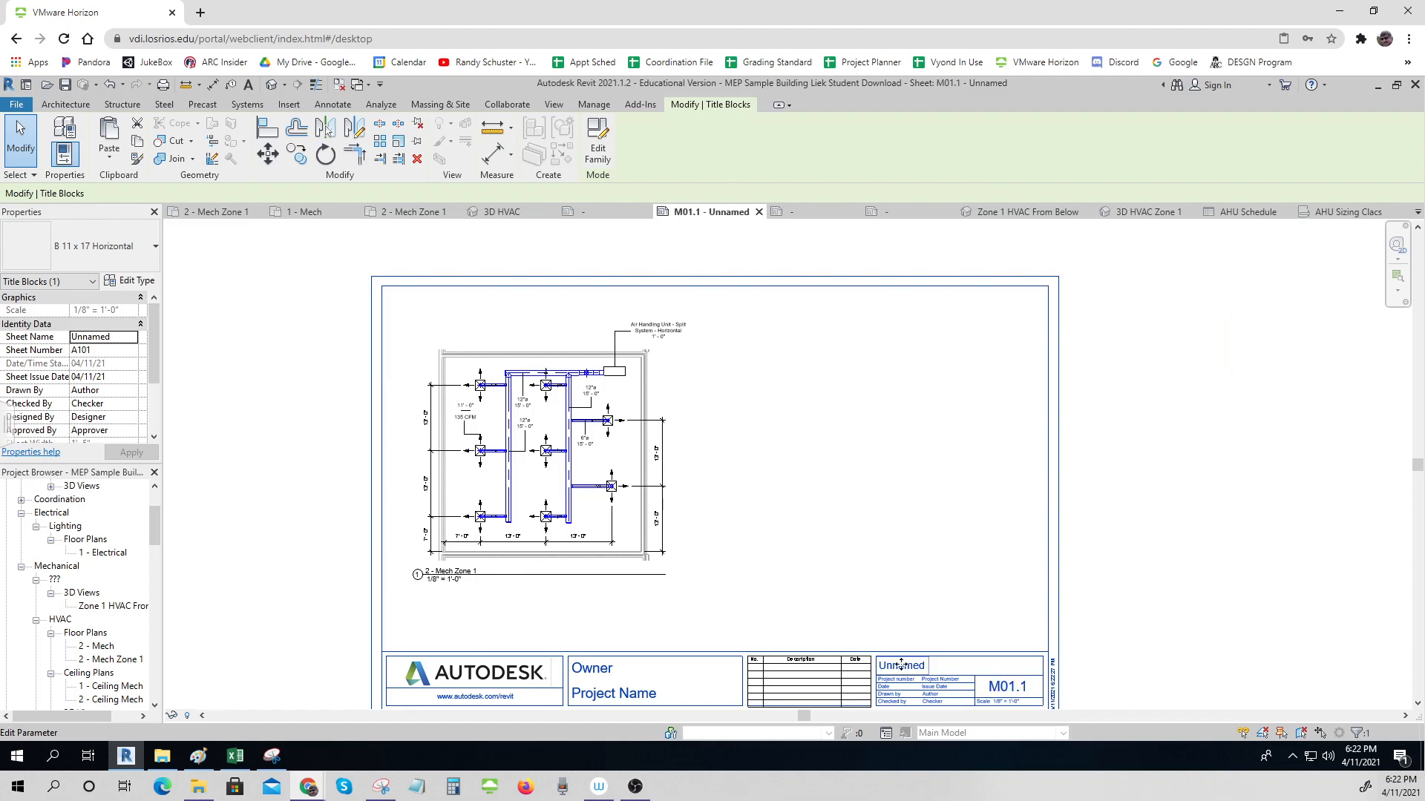
click(393, 789)
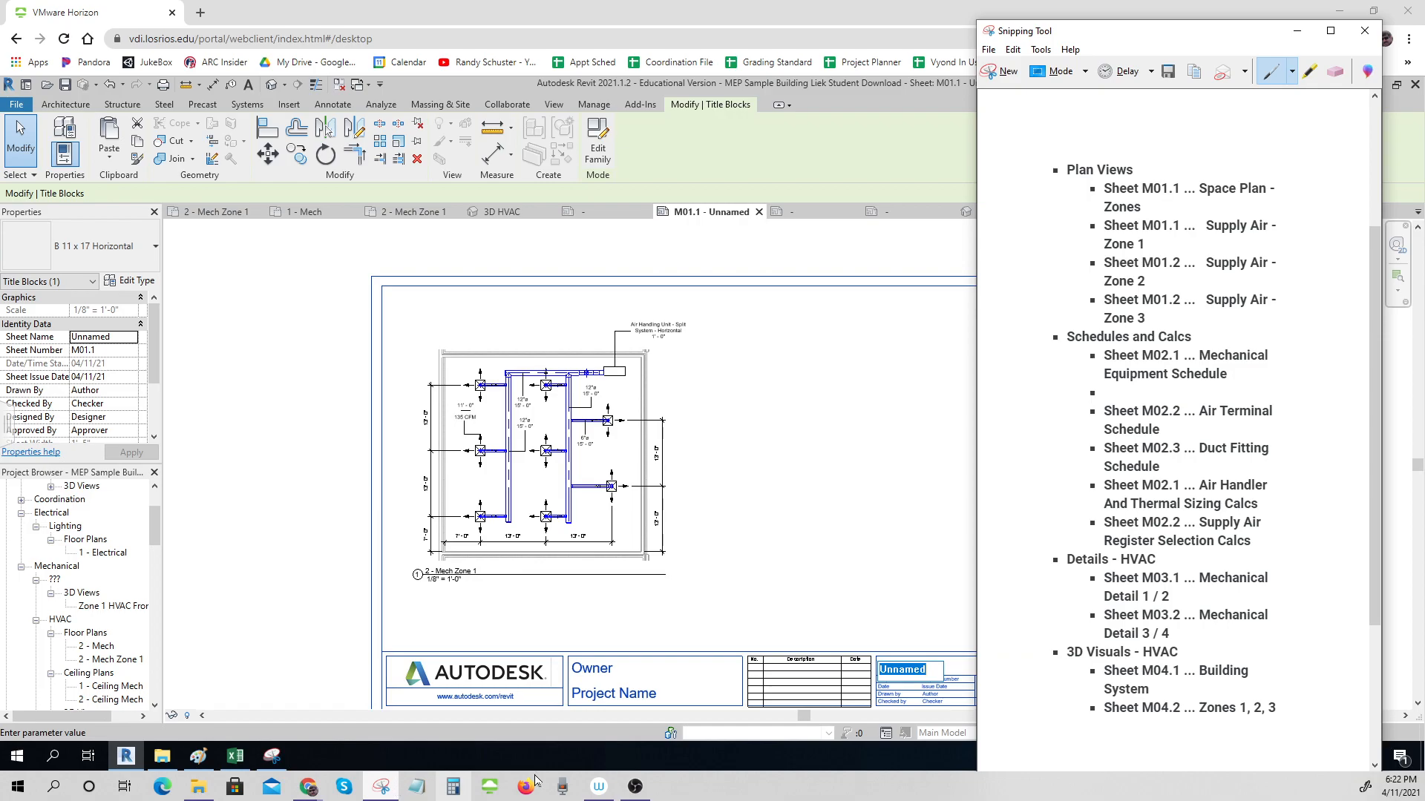
click(926, 669)
drag(926, 670, 876, 671)
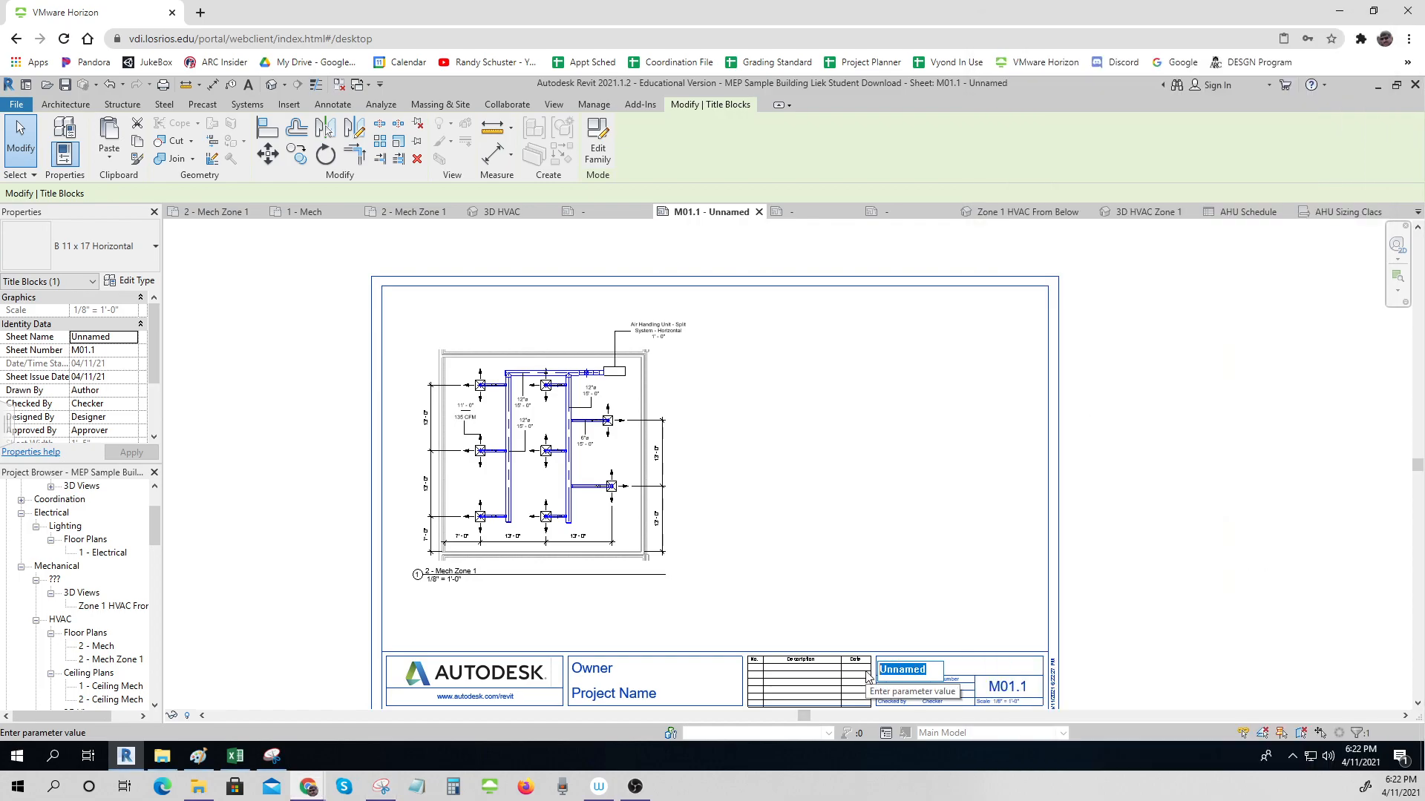
text(PLA)
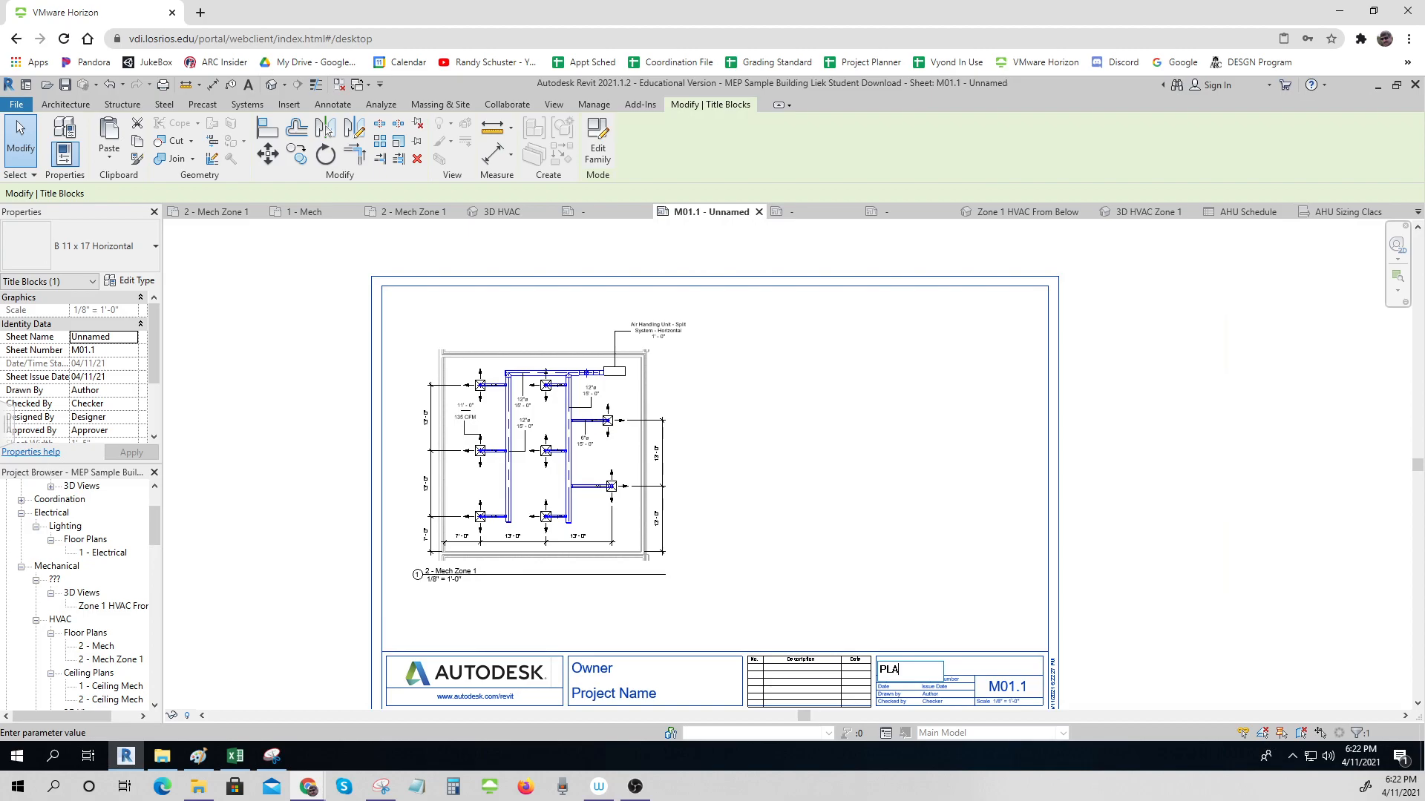
text(N VIEWS)
click(1107, 683)
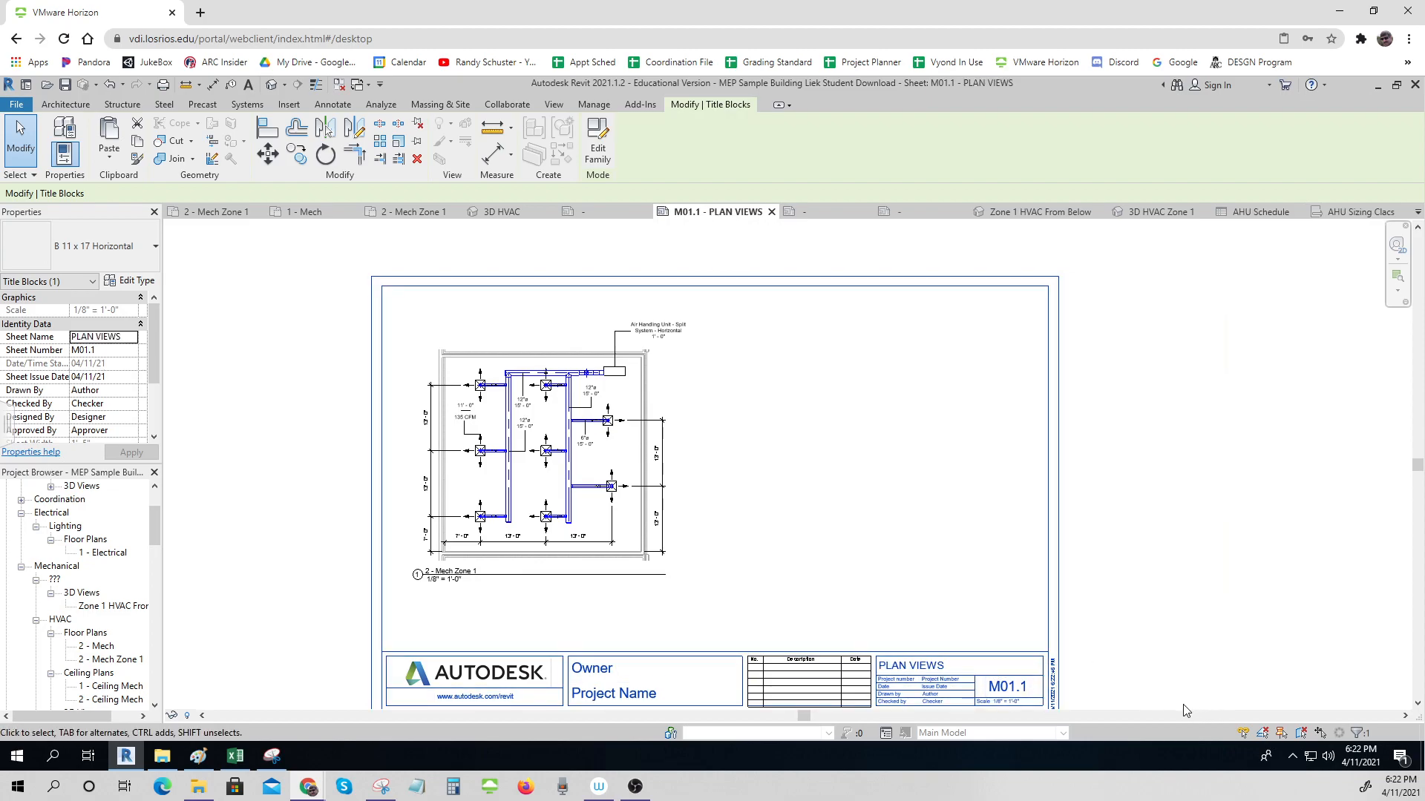
- Fill in the owner's surname in the title block and set the project name to DESGN 330
click(590, 672)
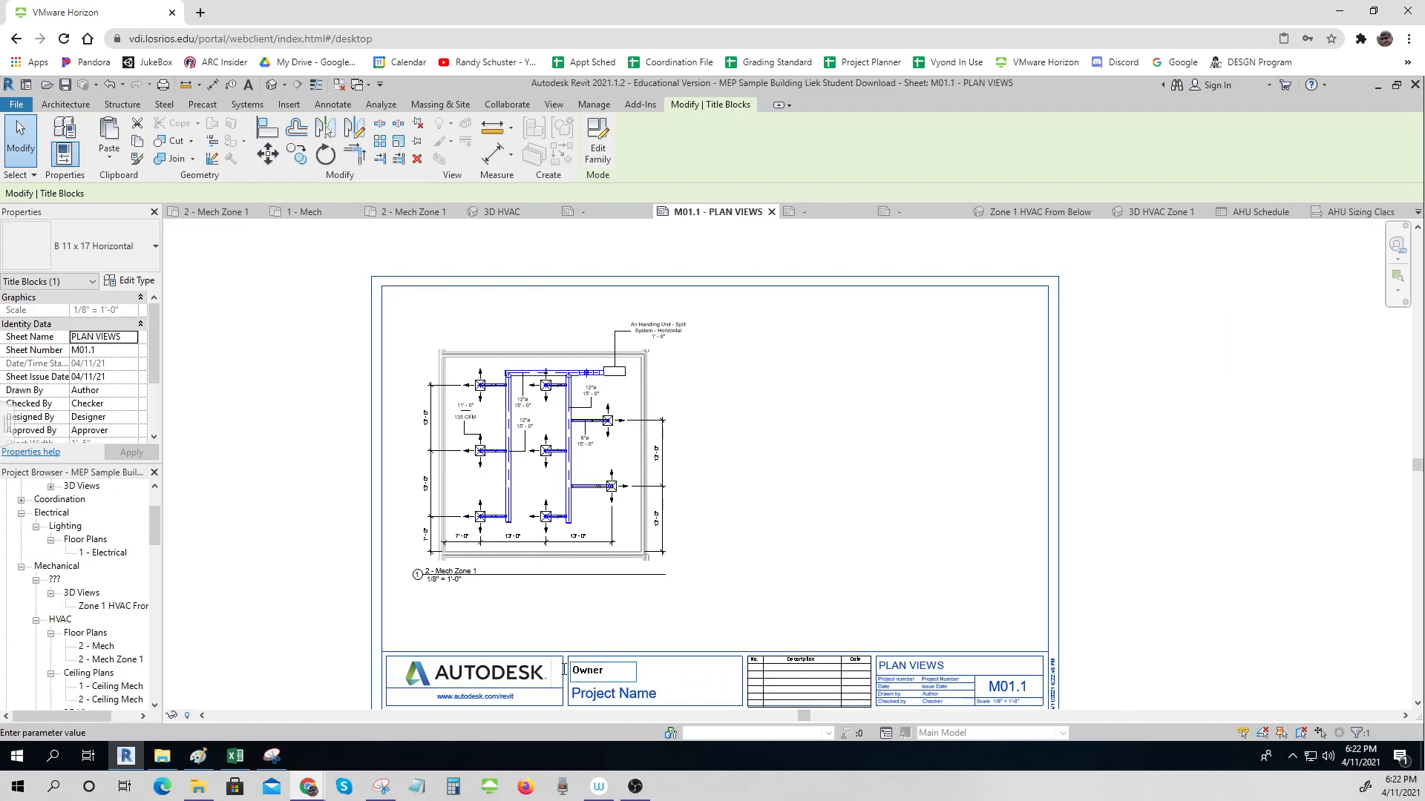
text(SCHUSTER)
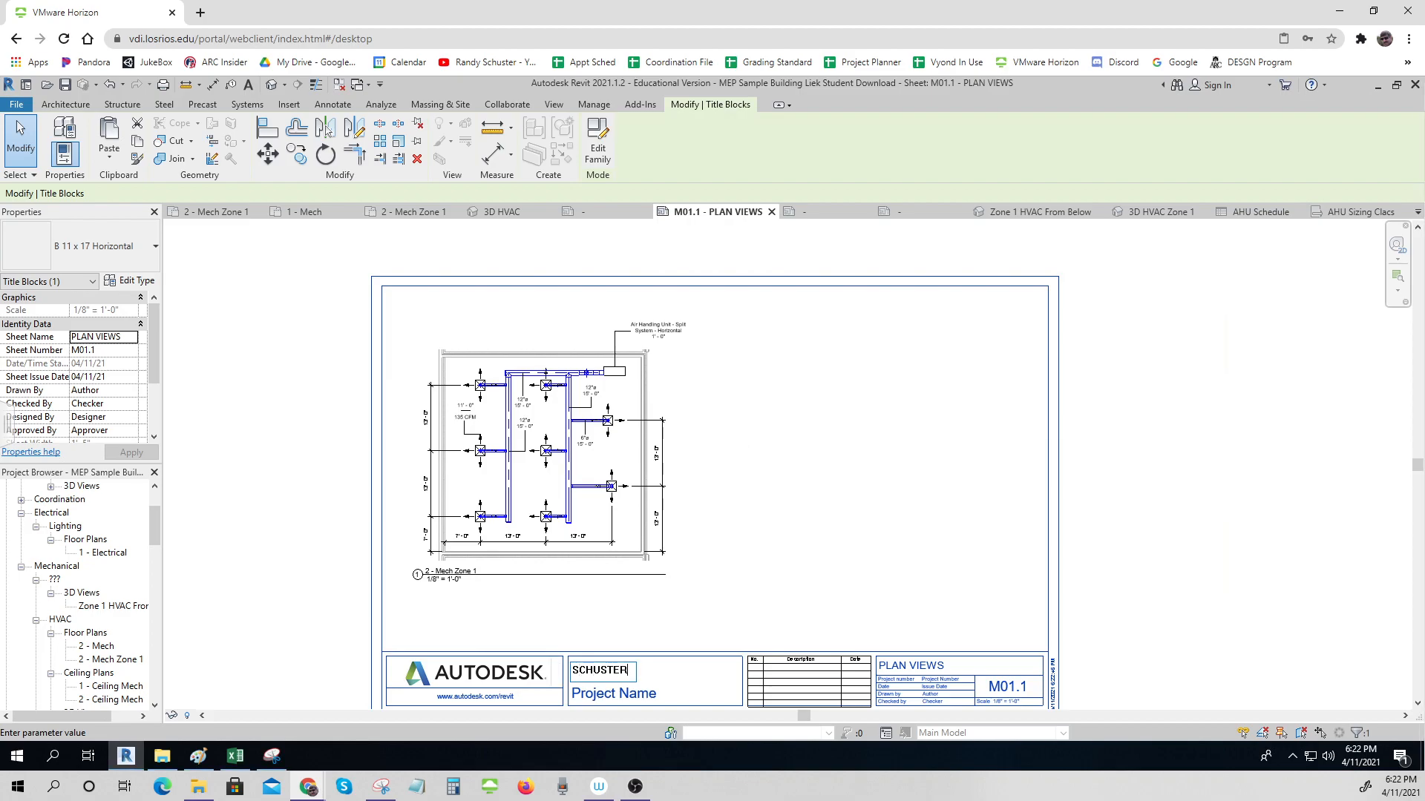
click(597, 698)
click(659, 700)
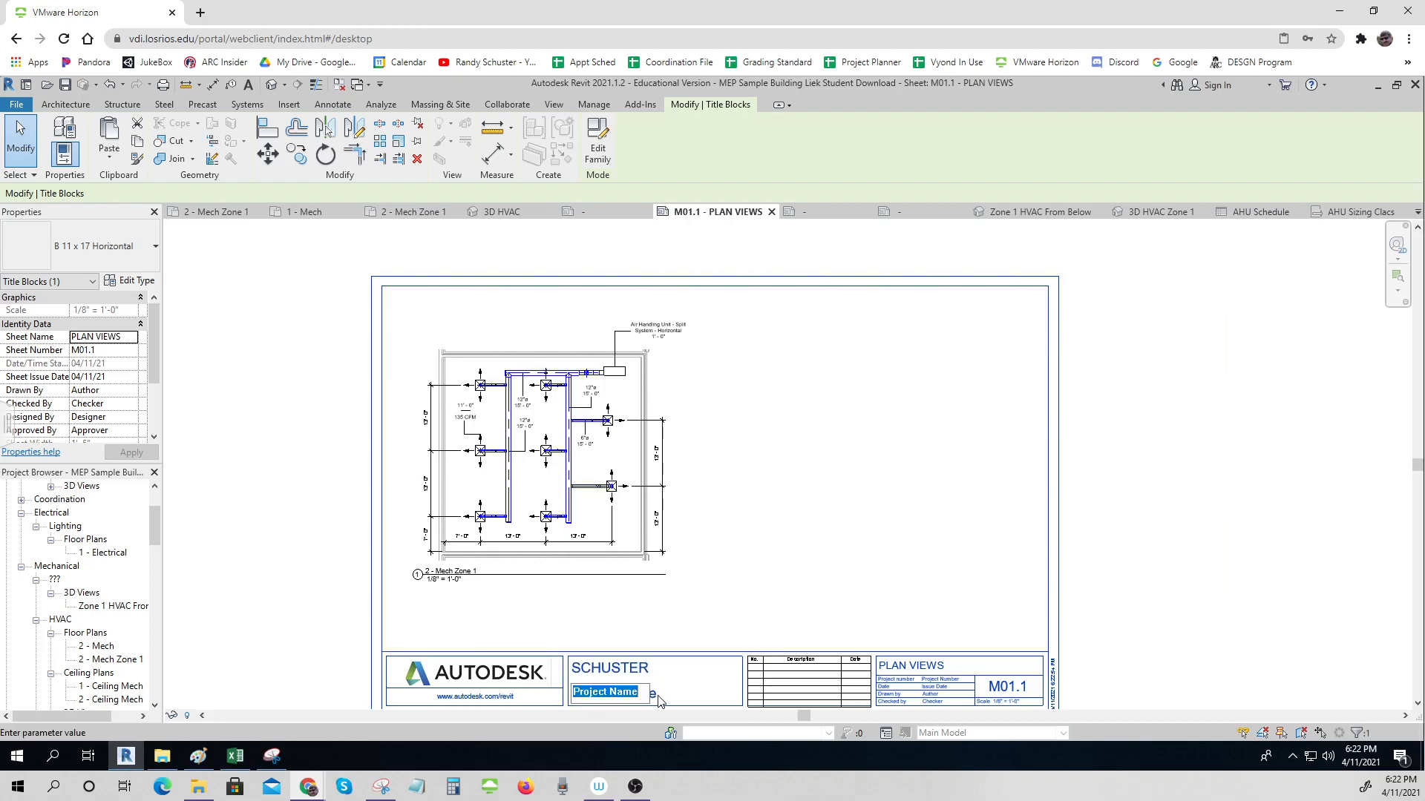
text(desgn 330)
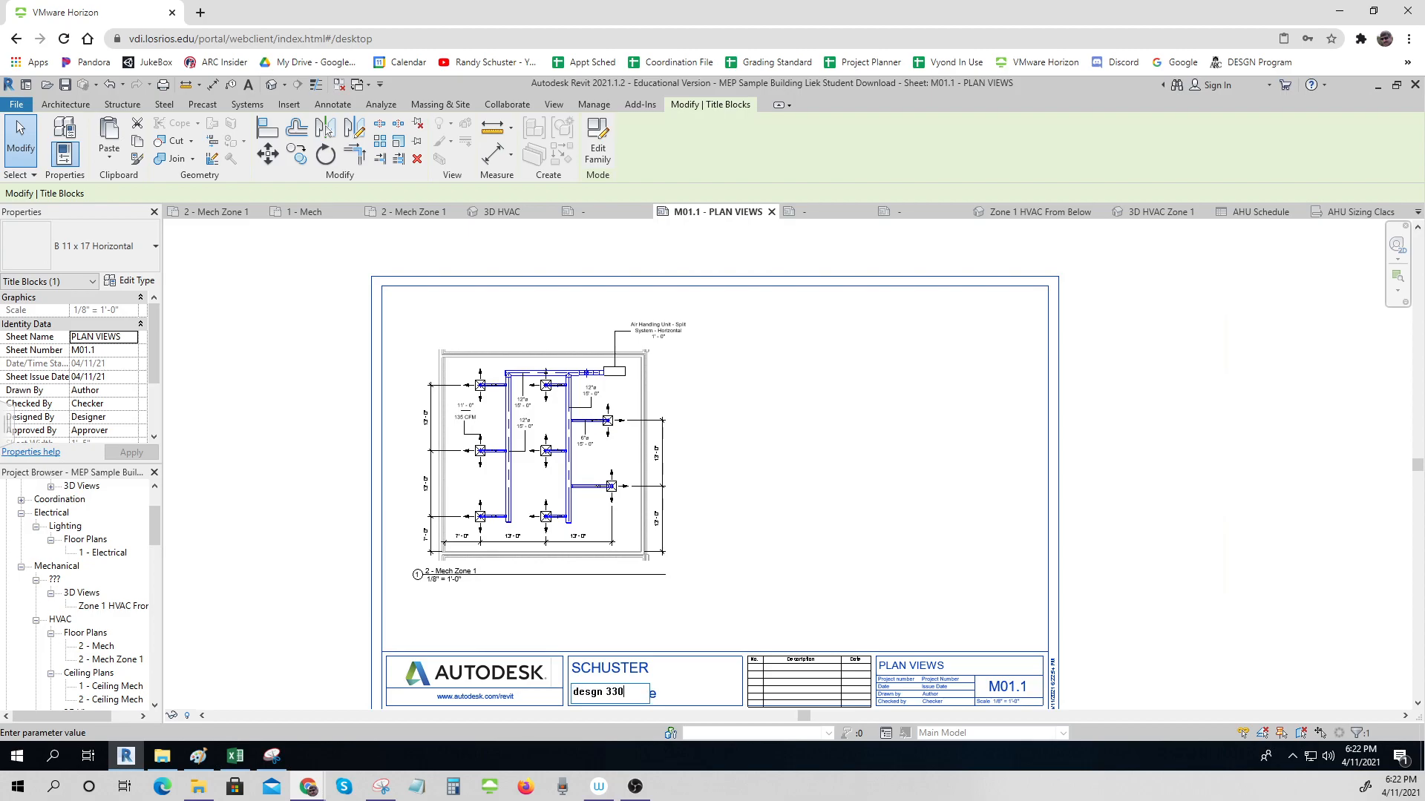
key(shift+Home)
text(DE)
click(1134, 616)
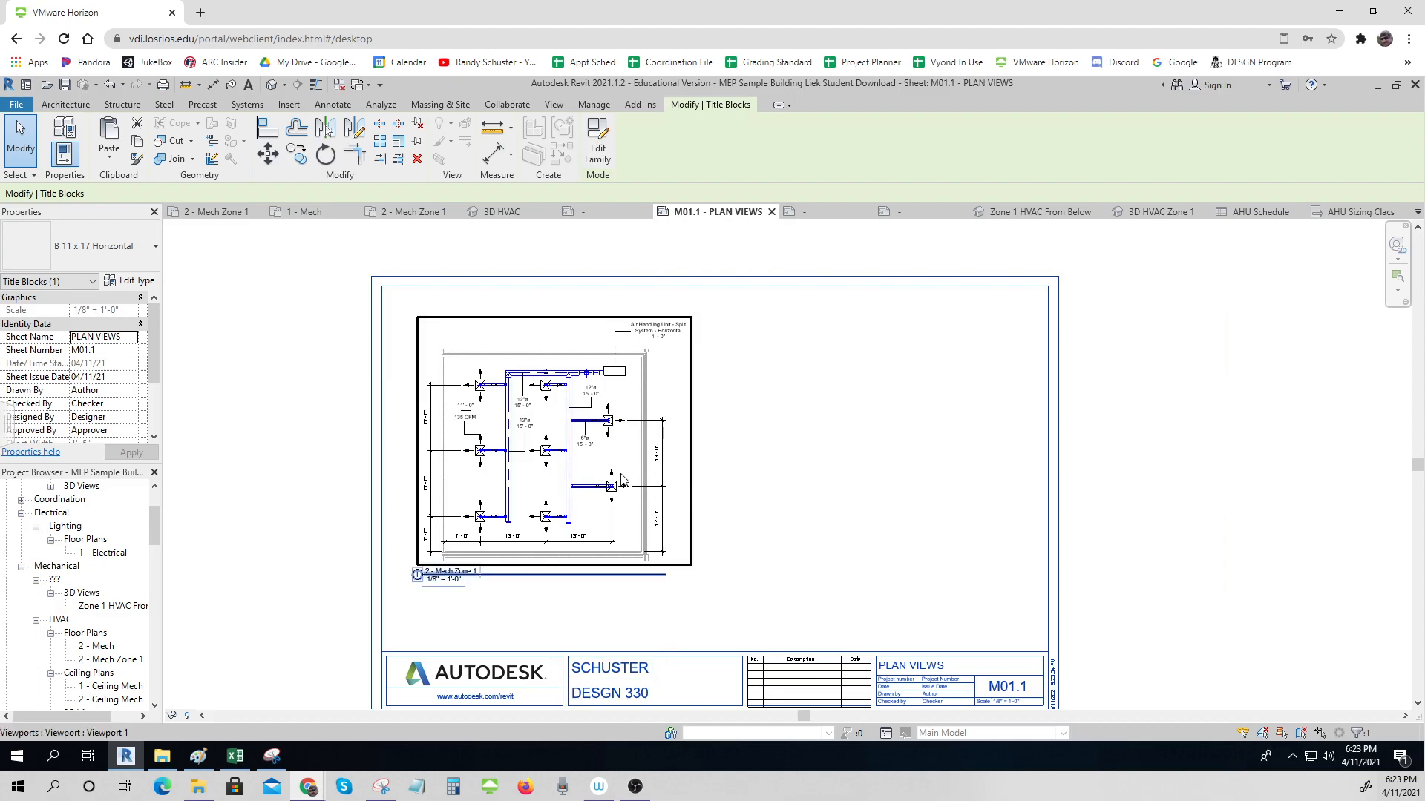
- Move the 2 - Mech Zone 1 viewport horizontally to the right half of the sheet, leaving the left half free
click(696, 466)
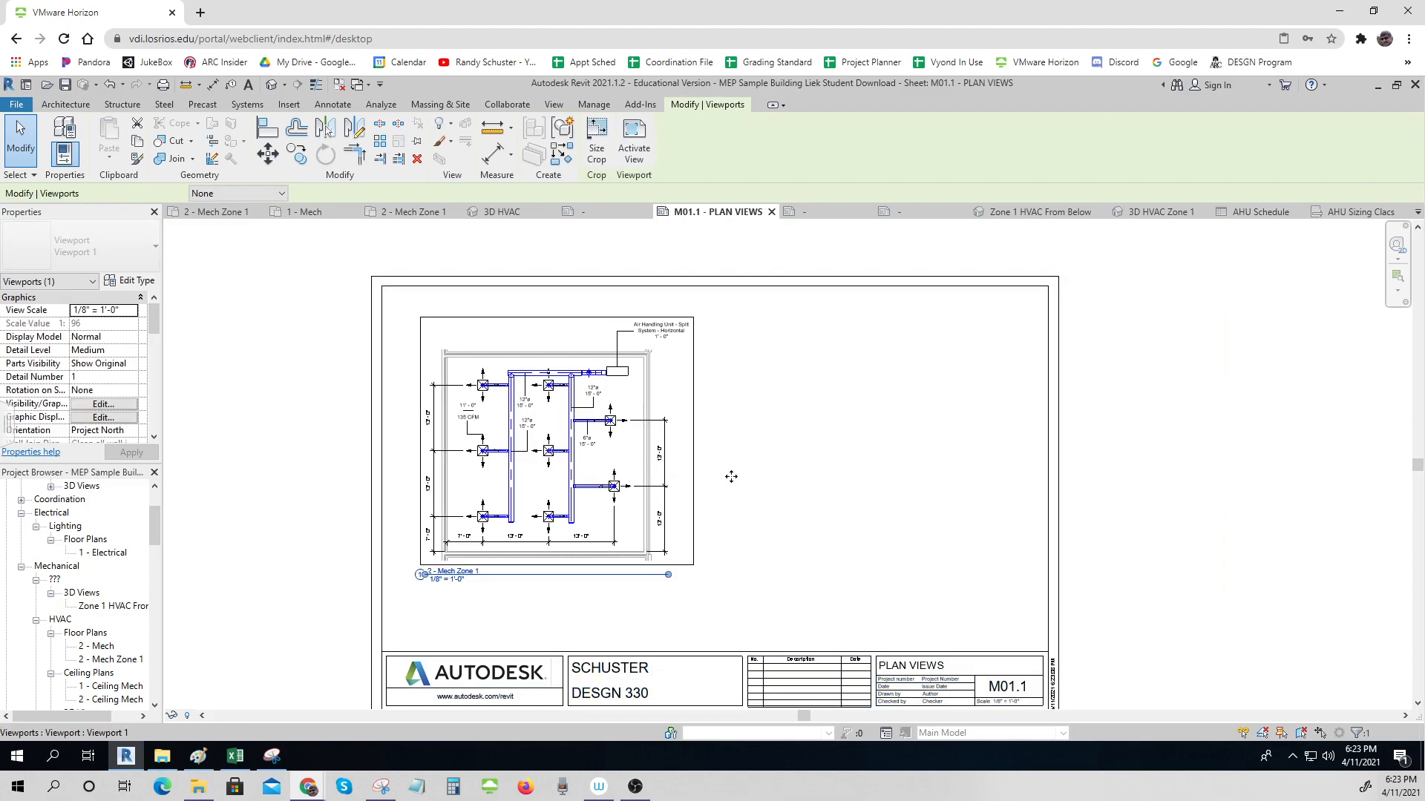
key(Right)
key(Right)
key(Right)
key(Right)
key(Right)
key(Right)
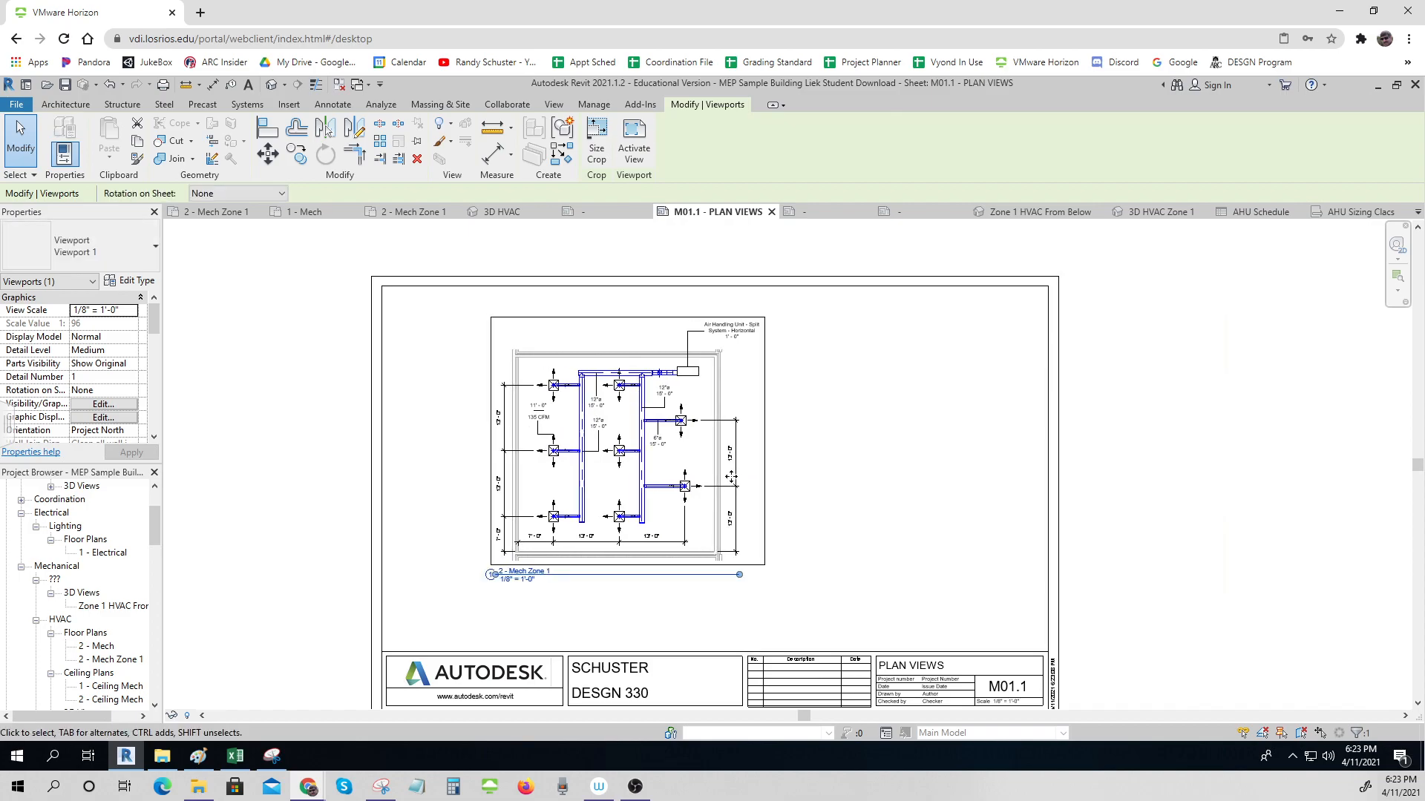
key(Right)
key(Right)
key(Right)
key(Right)
key(Right)
key(Right)
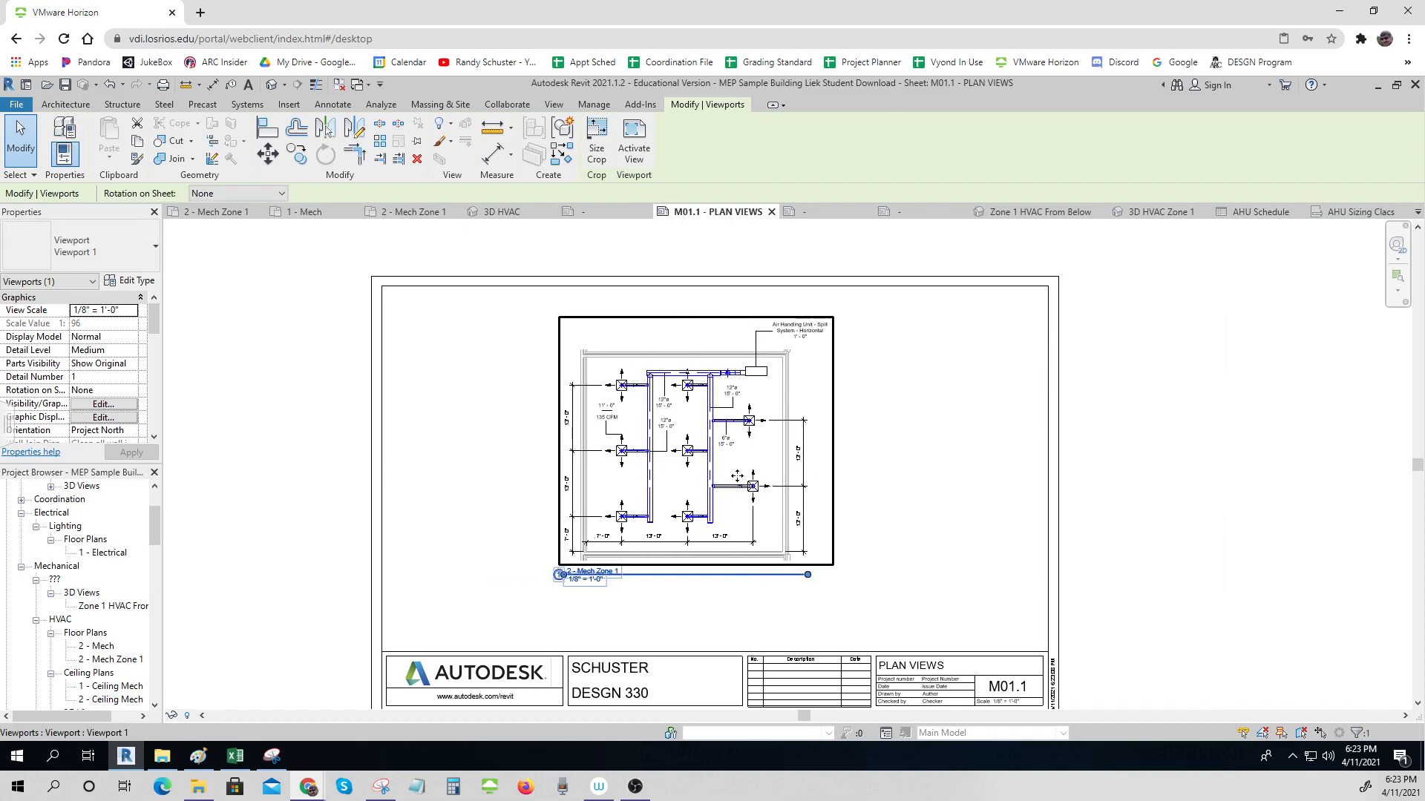
drag(819, 498, 1009, 502)
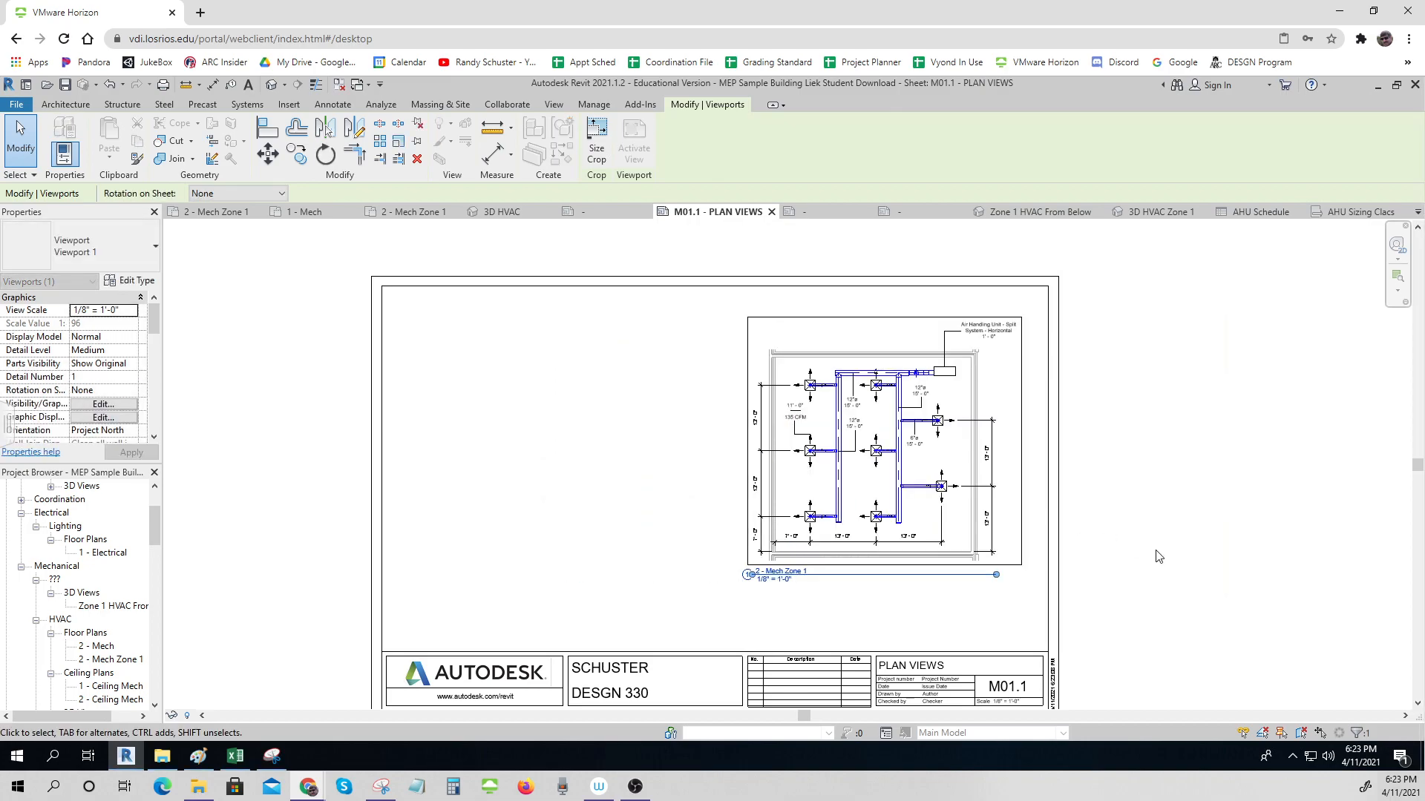
click(1187, 571)
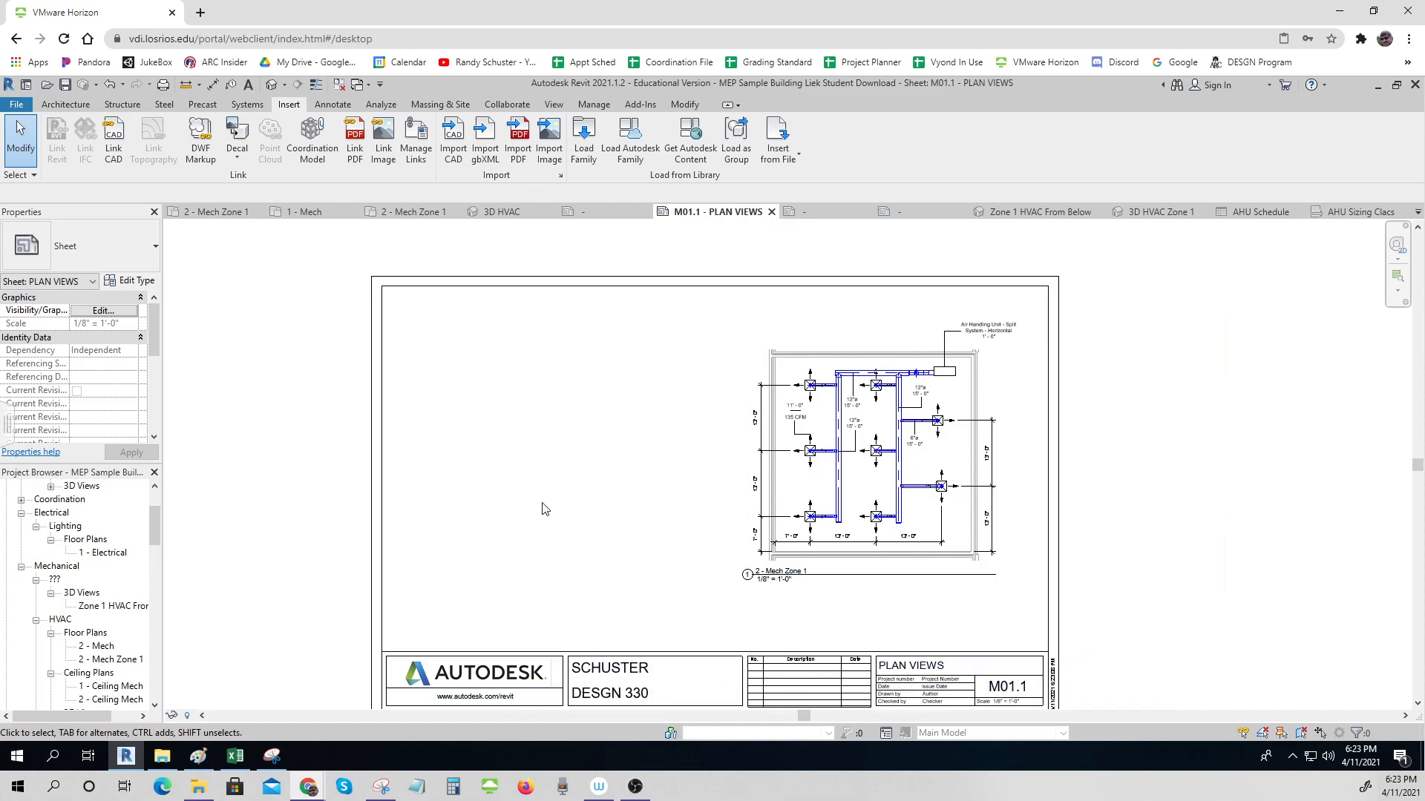
key(ctrl)
key(ctrl)
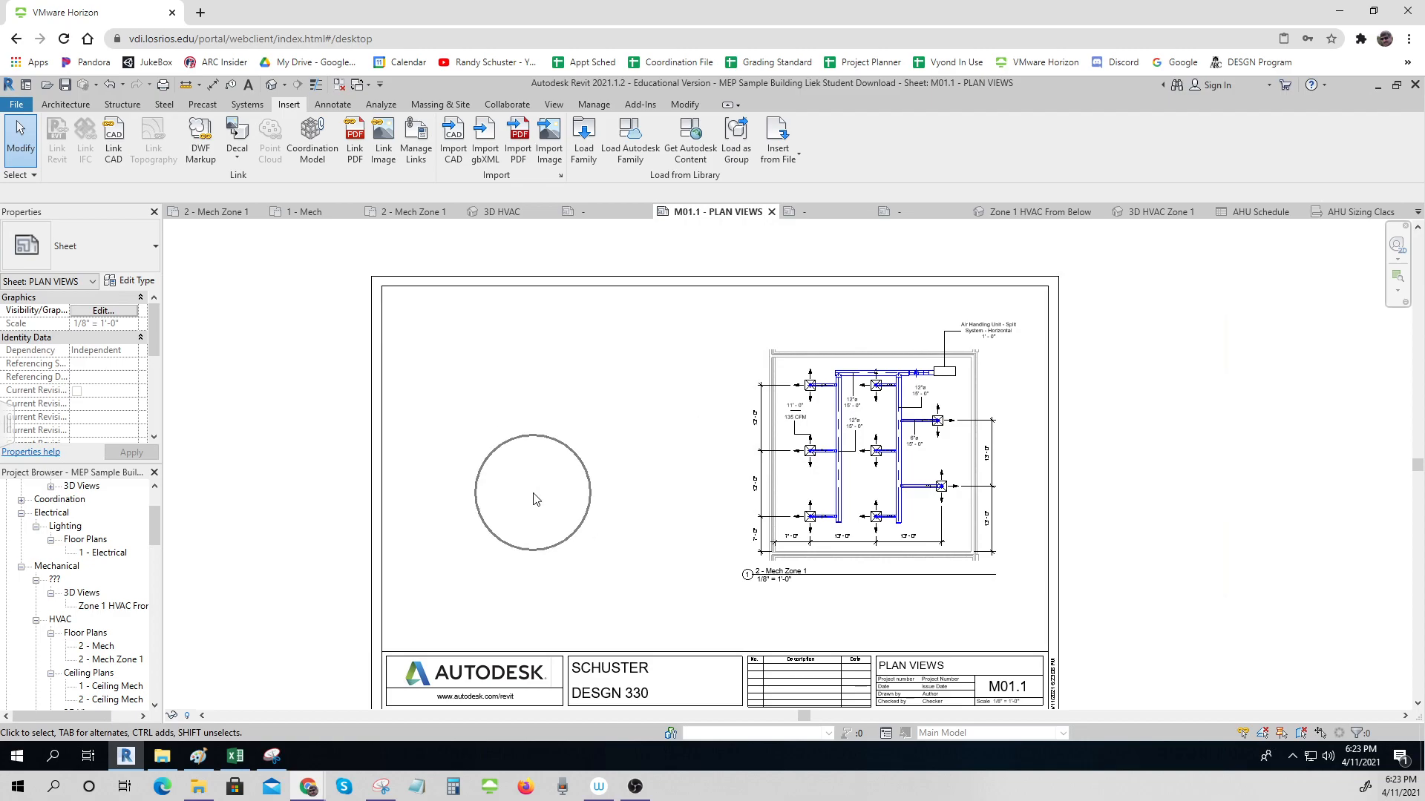
key(ctrl)
key(ctrl)
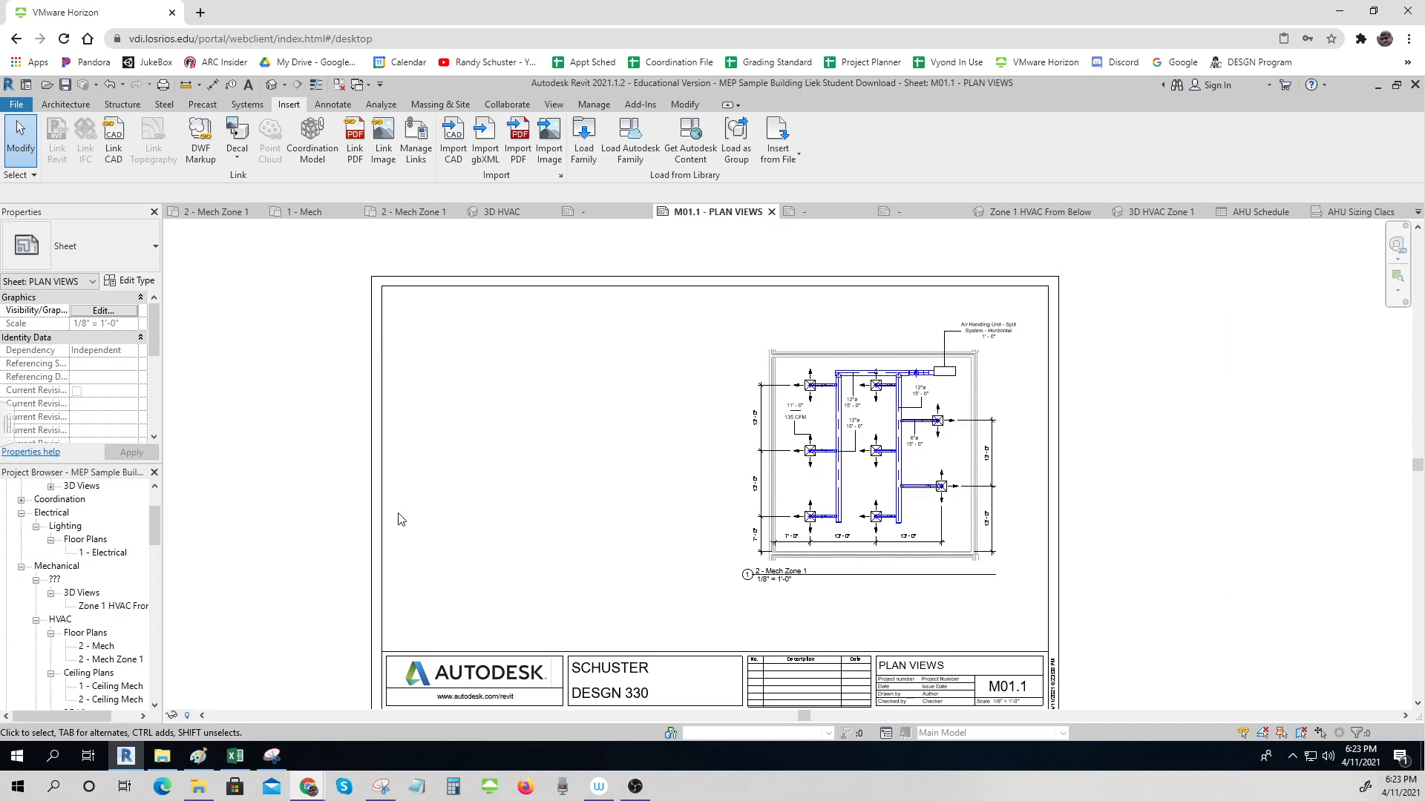
- Expand the project's schedules and quantities and open the AHU Schedule
drag(156, 533, 161, 557)
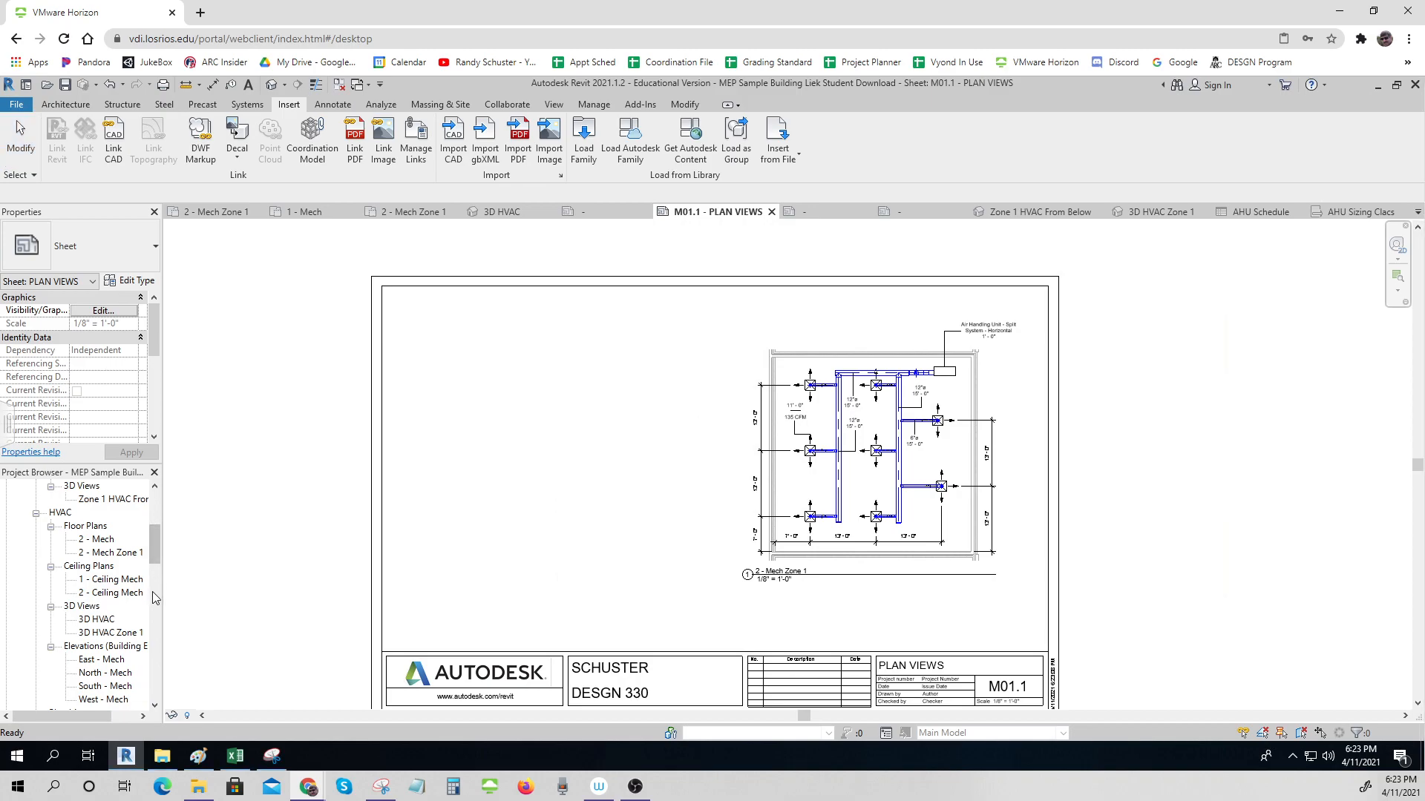
drag(157, 550, 158, 576)
scroll(159, 577, down, 2)
click(8, 607)
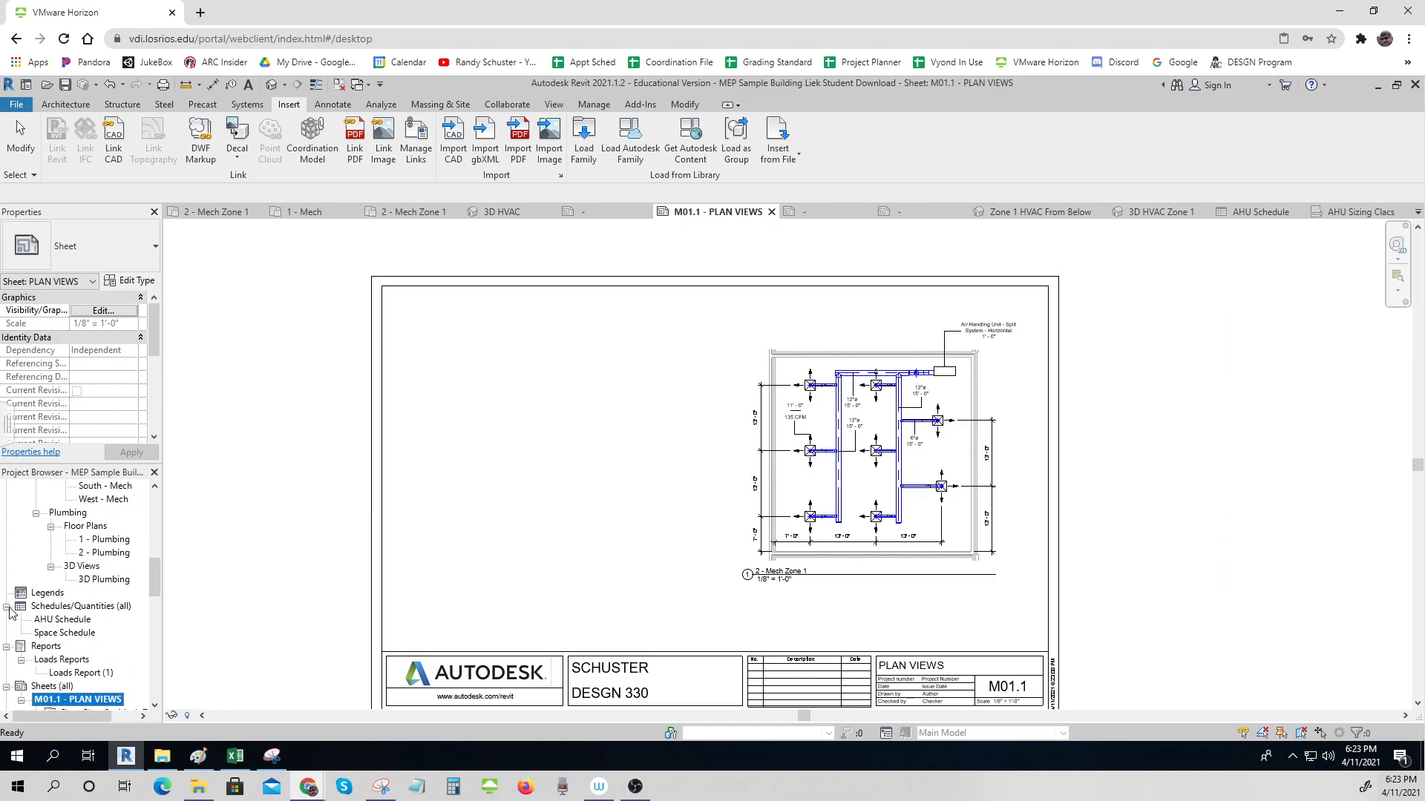
click(55, 620)
double_click(55, 620)
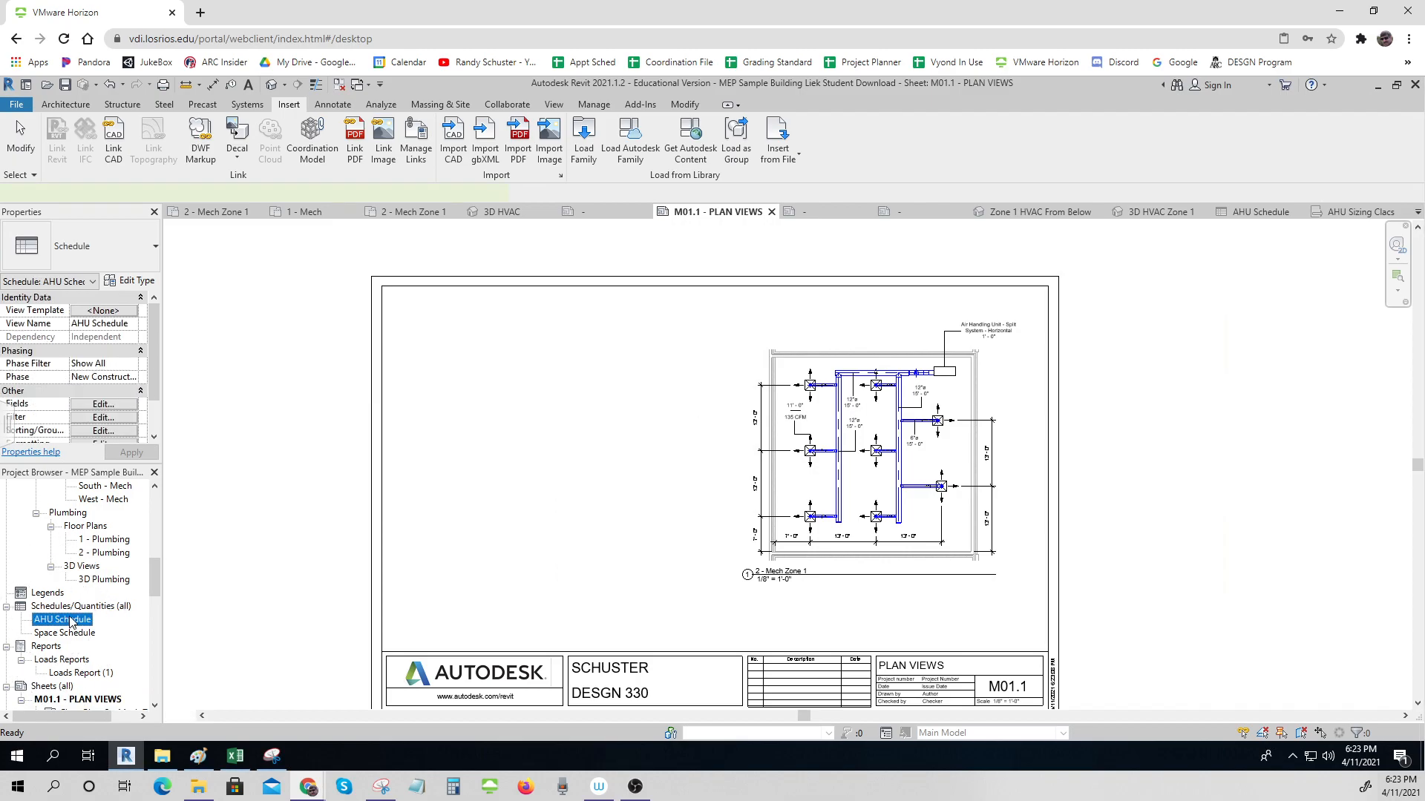
- Review the AHU Schedule's fields, filter, sorting/grouping, formatting and appearance settings
click(103, 404)
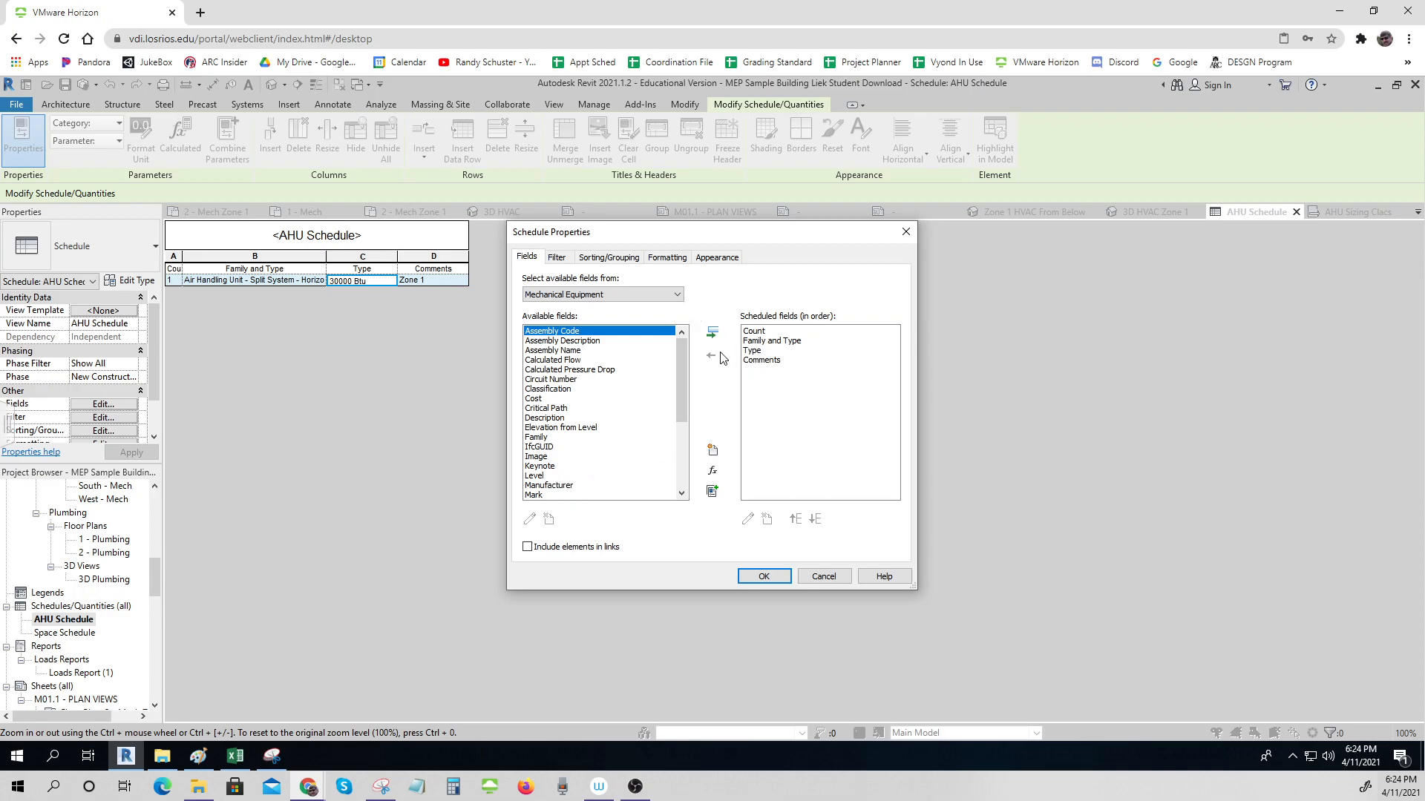
click(558, 260)
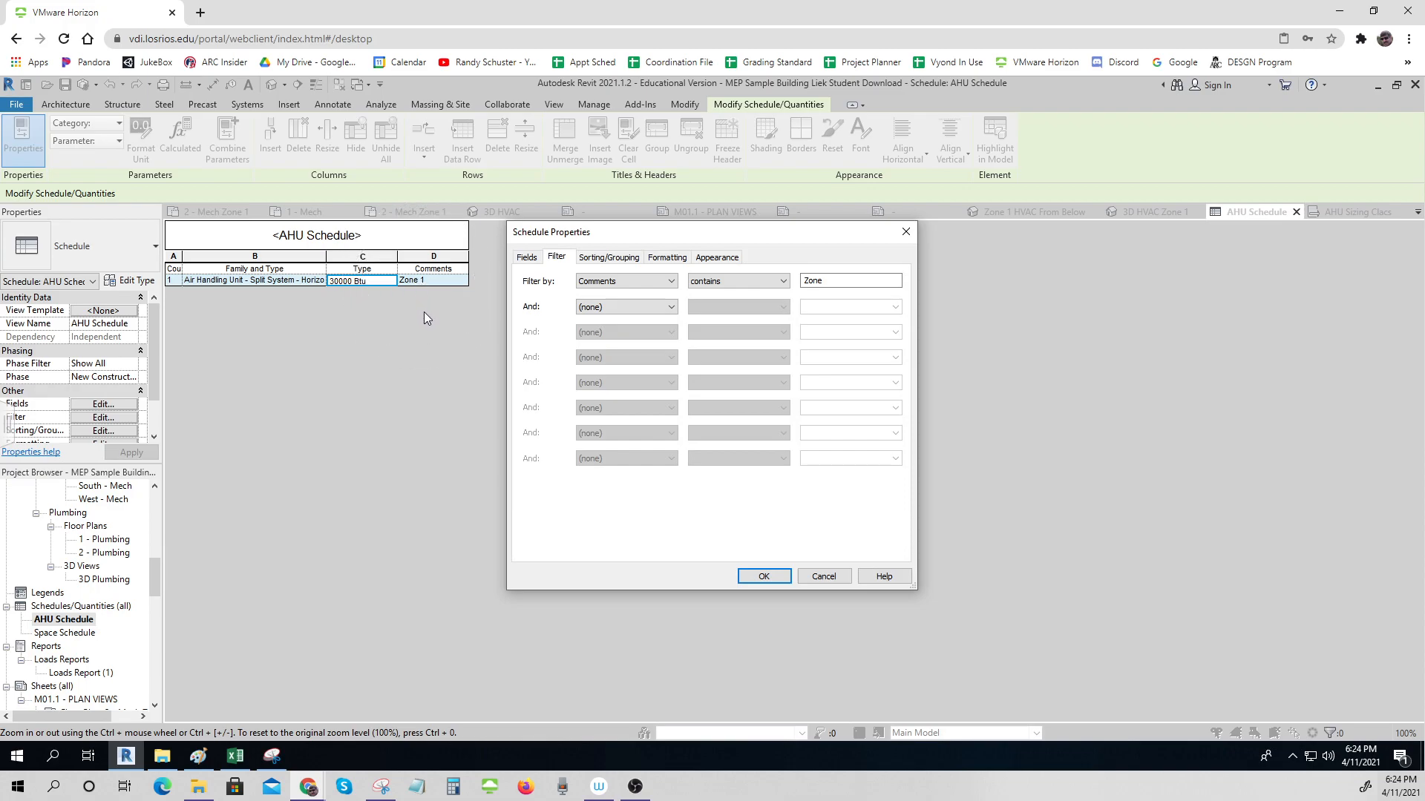
key(ctrl)
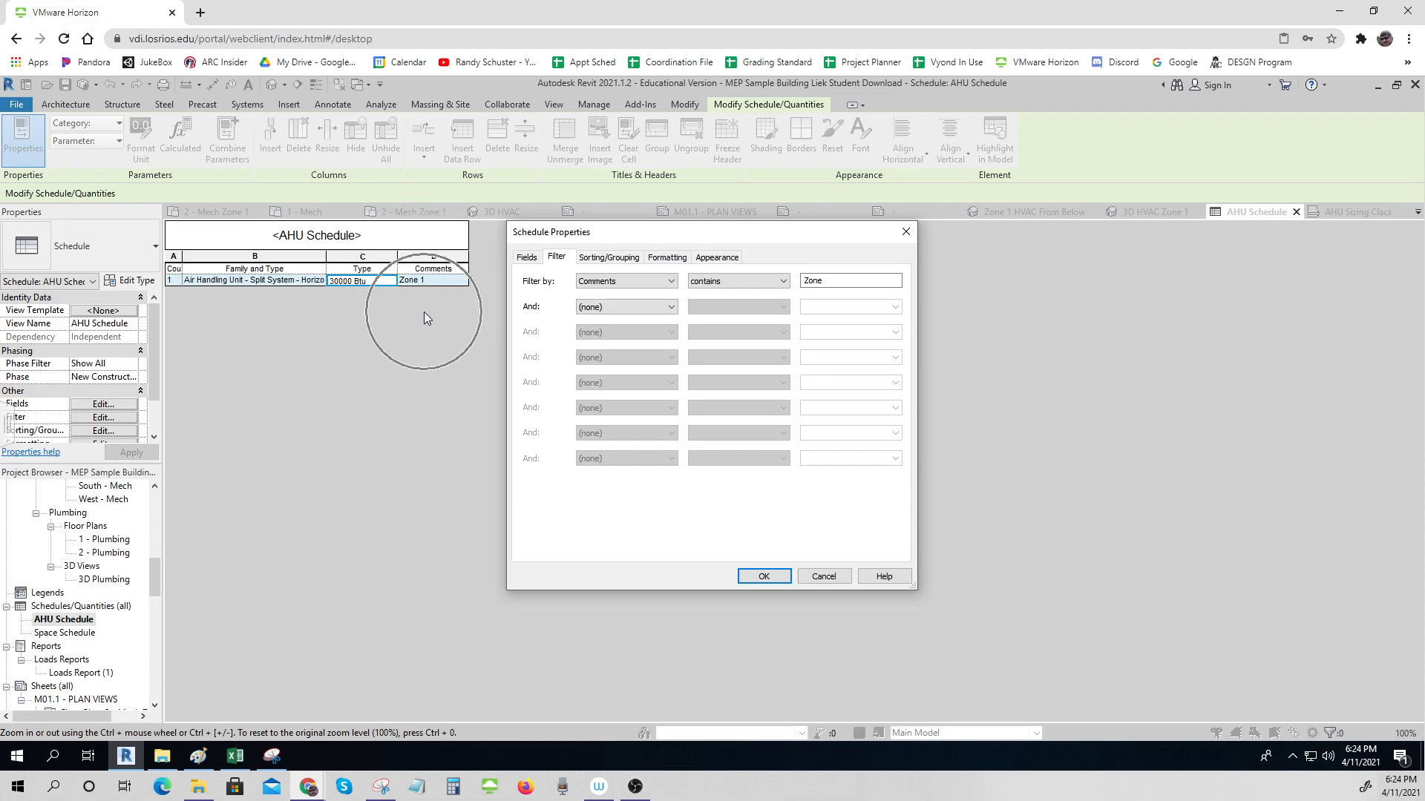
key(ctrl)
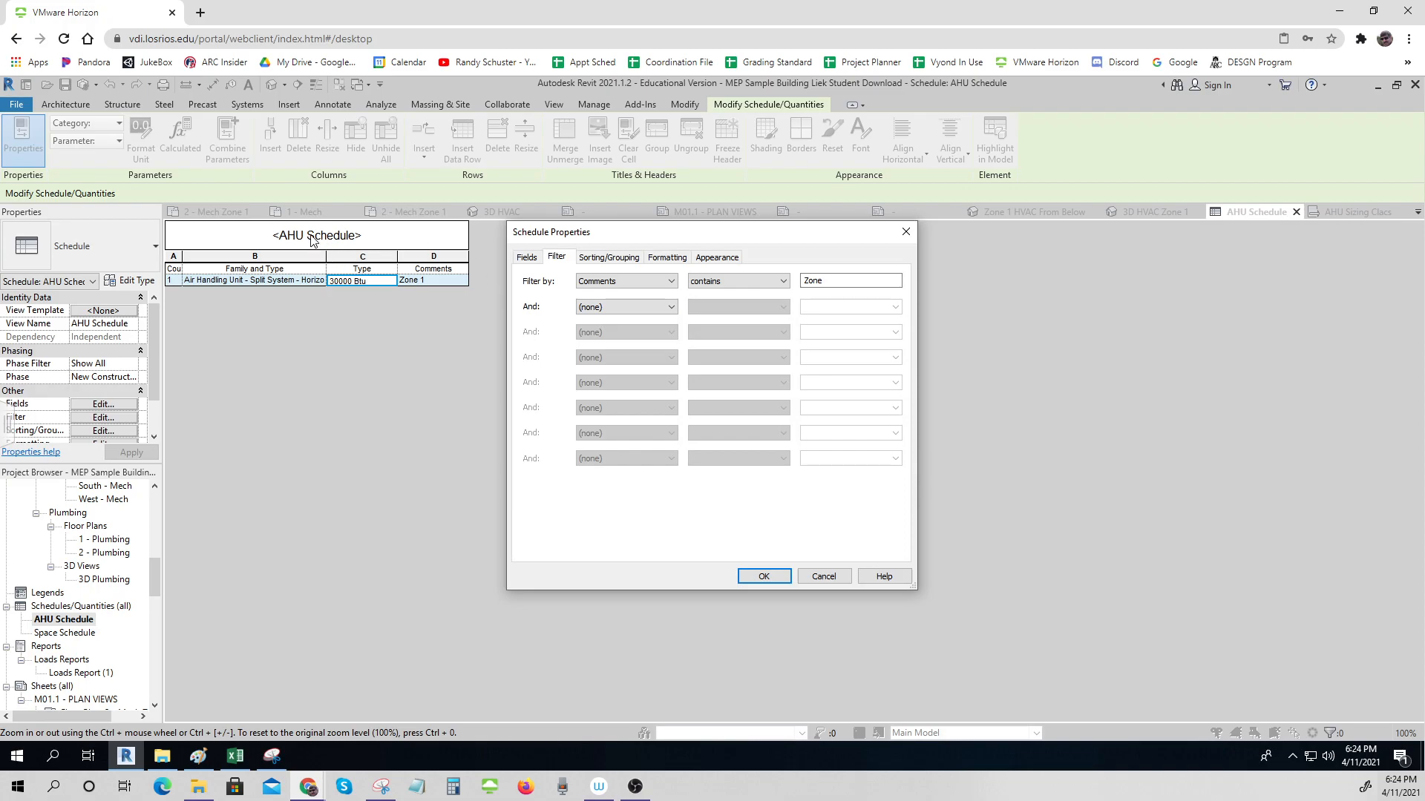
key(ctrl)
key(ctrl)
click(608, 257)
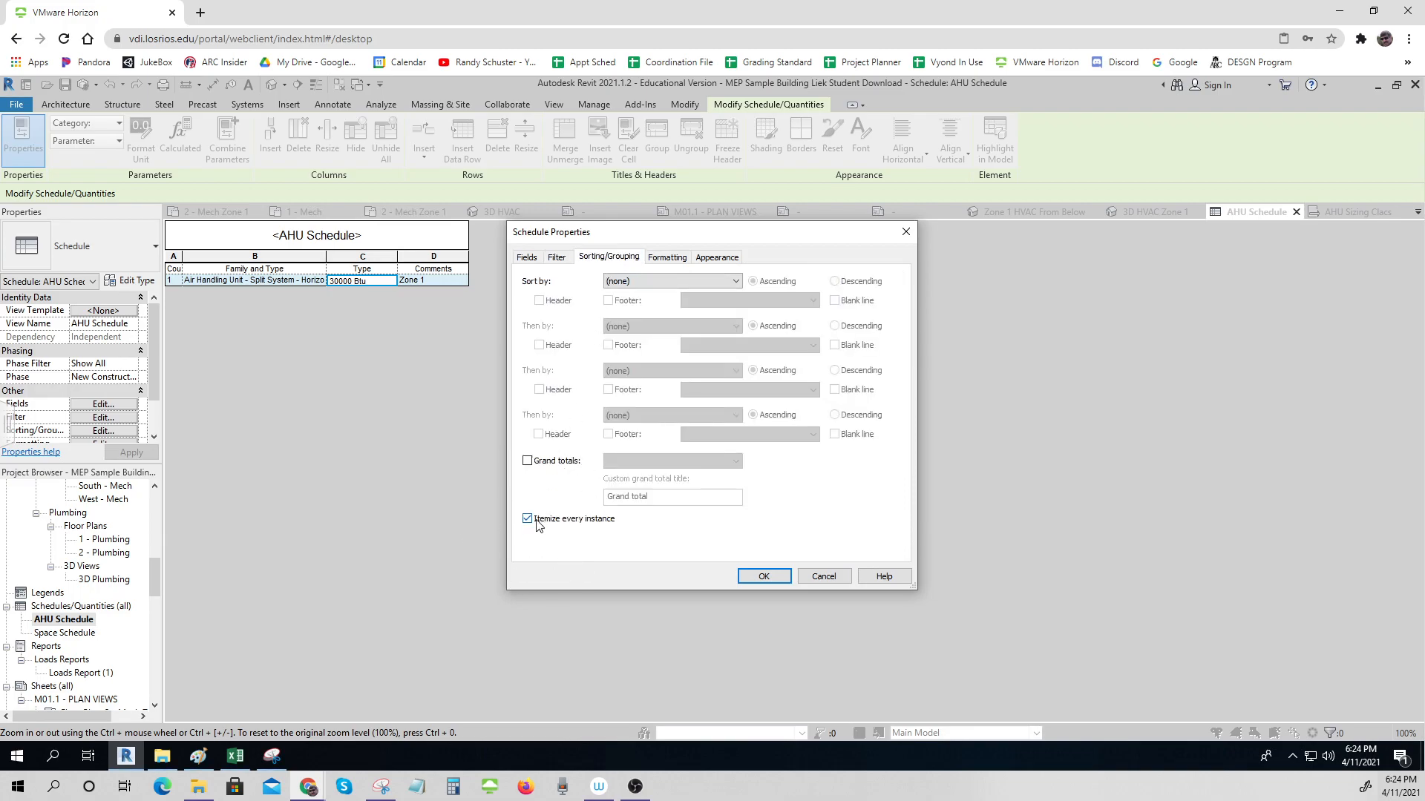
click(667, 260)
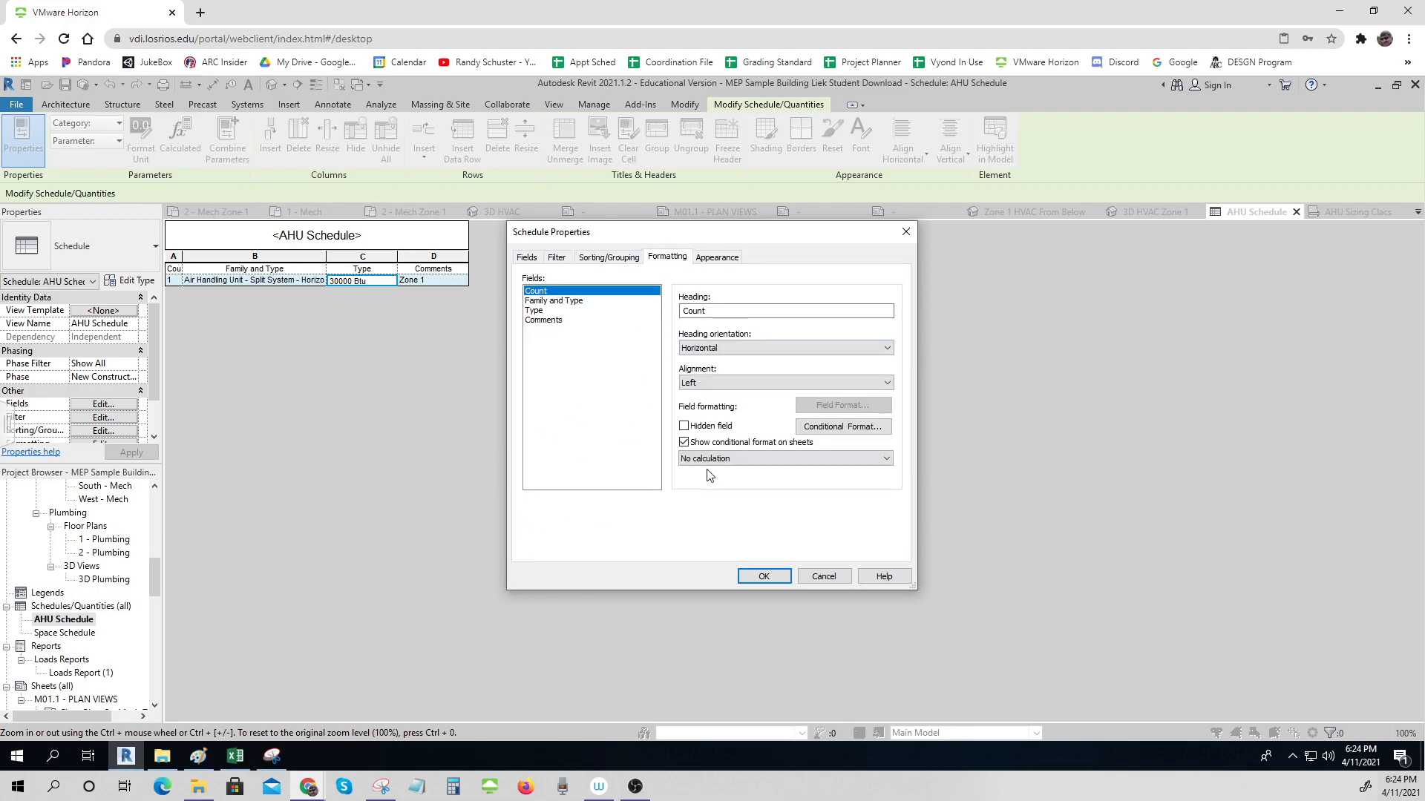
click(717, 257)
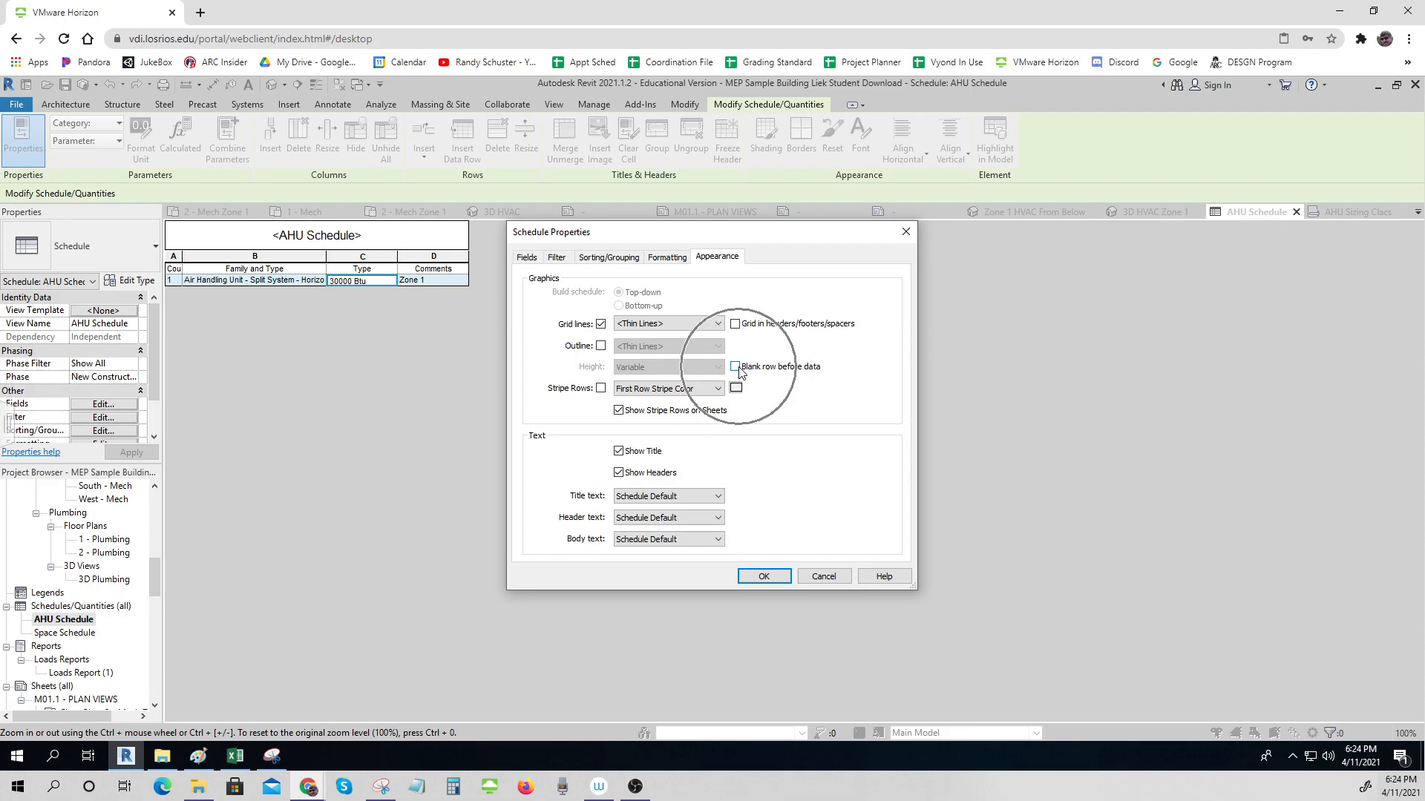
click(763, 576)
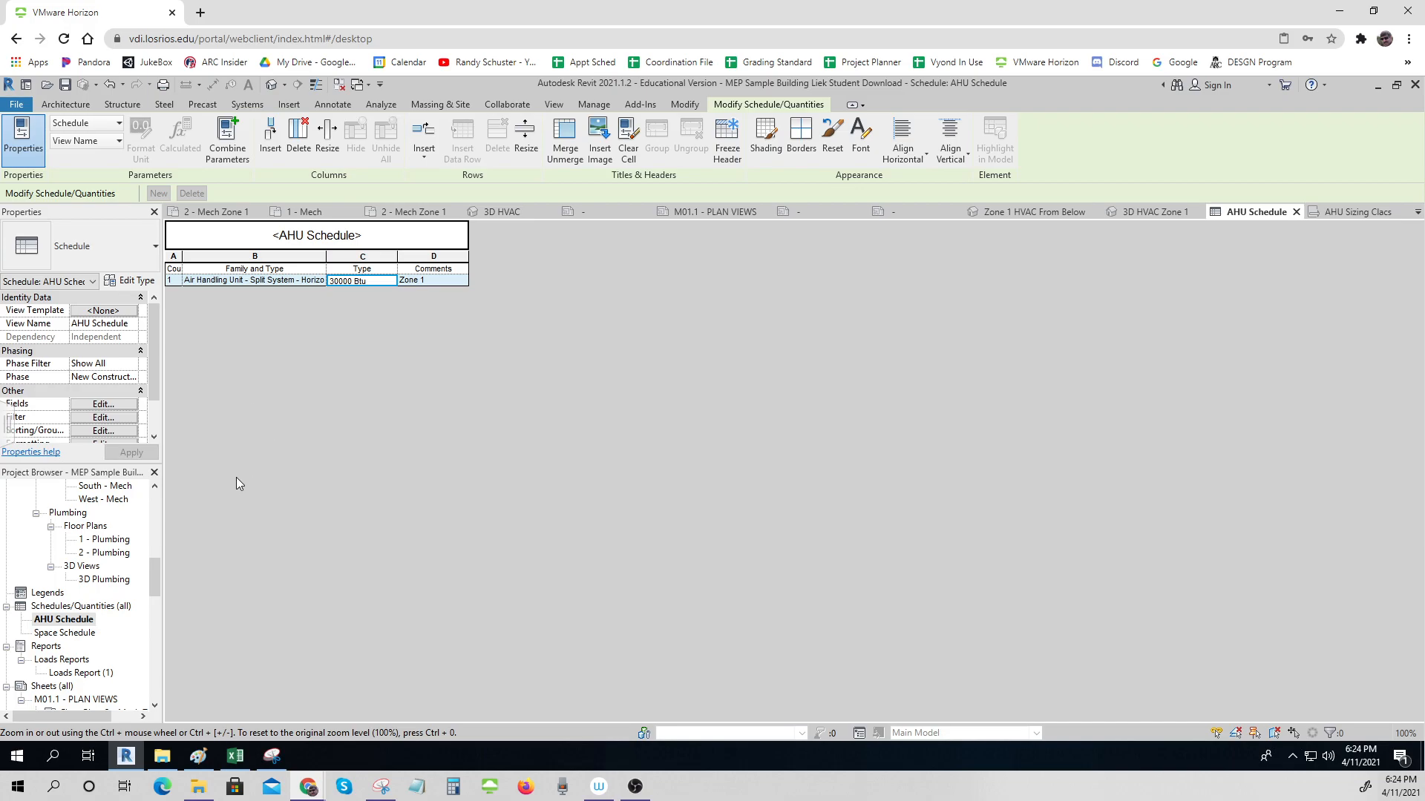
- Expand the Coordination drafting views in the project and open the AHU Sizing Clacs view
drag(159, 573, 152, 503)
click(37, 514)
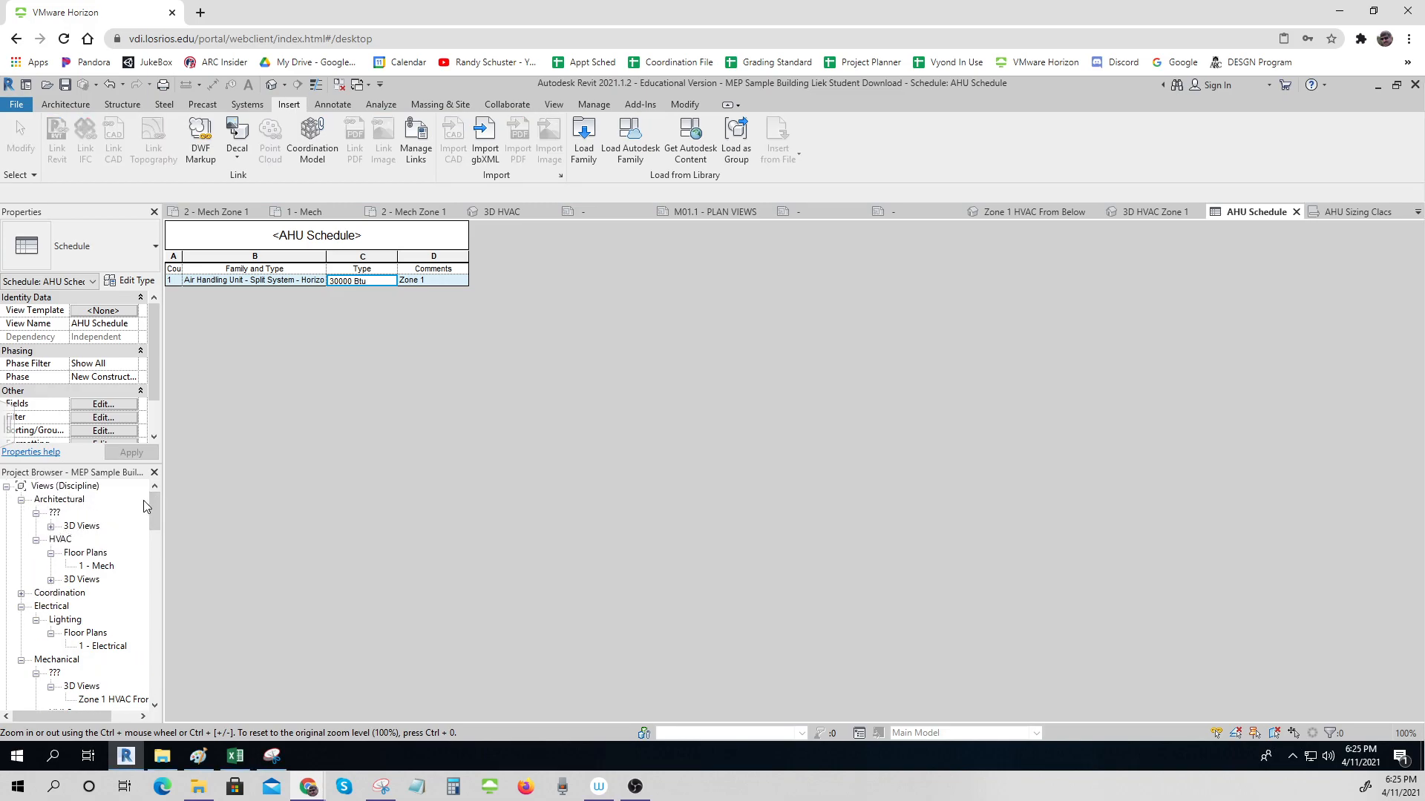
mouse_move(155, 519)
mouse_down()
mouse_move(152, 567)
mouse_move(162, 532)
mouse_up()
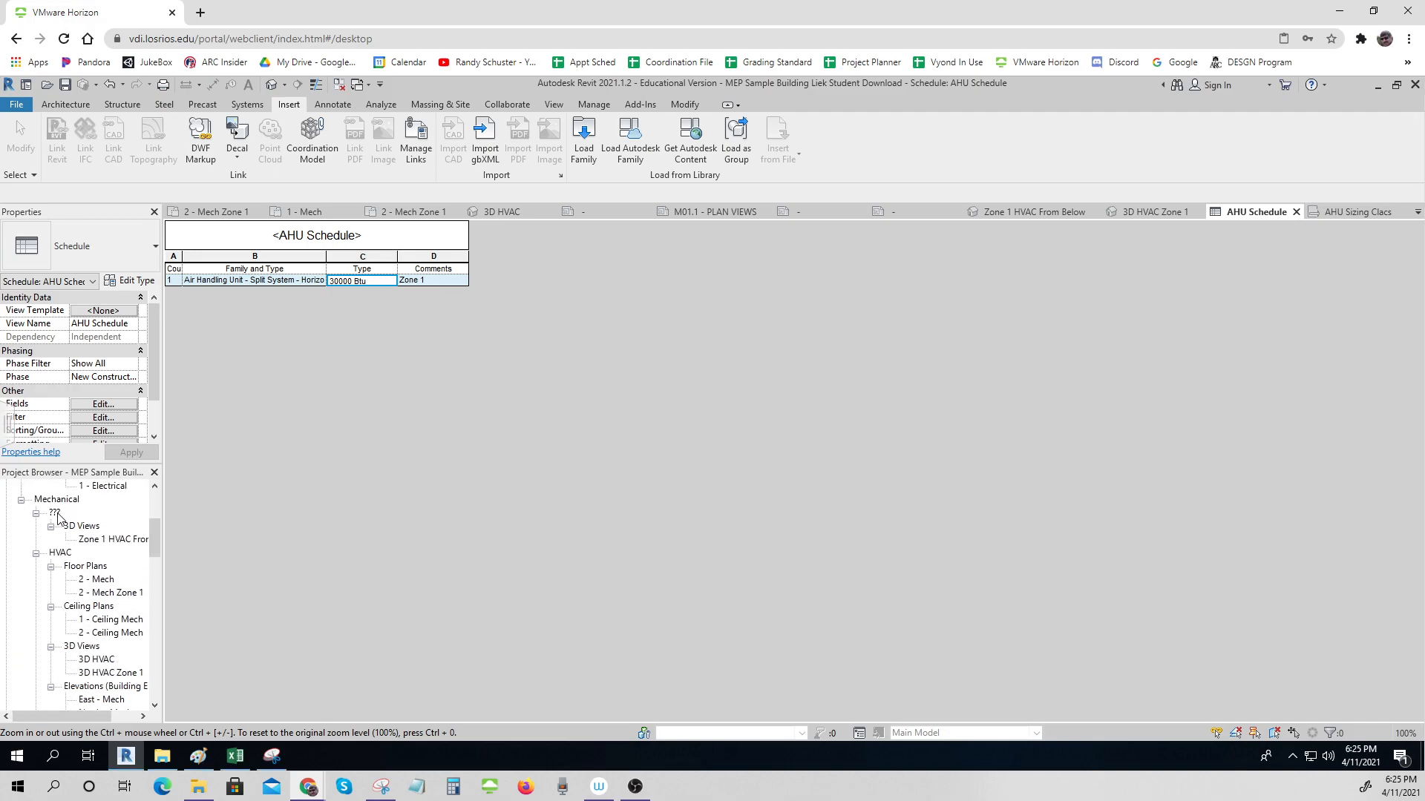
drag(156, 549, 158, 529)
click(21, 528)
click(36, 540)
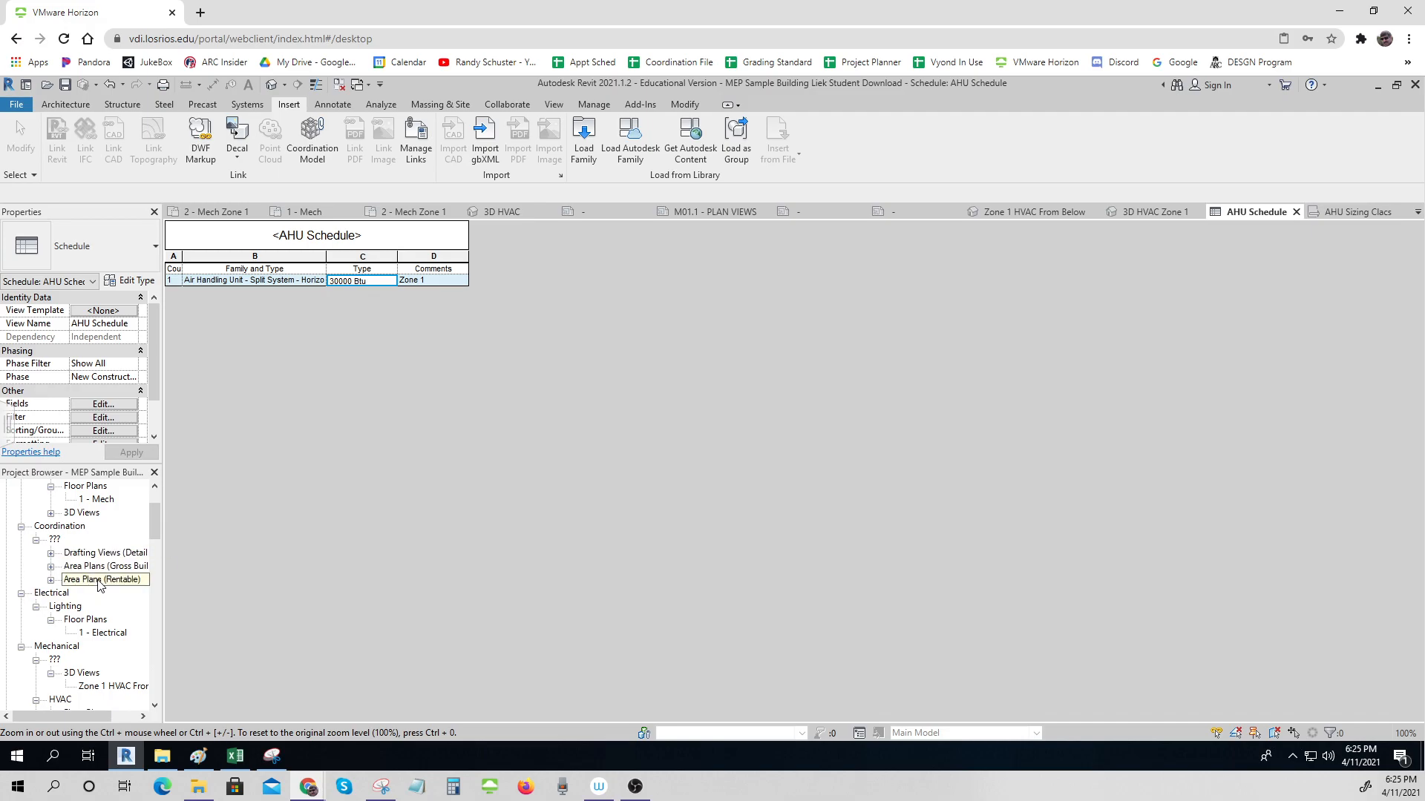
click(51, 554)
click(106, 567)
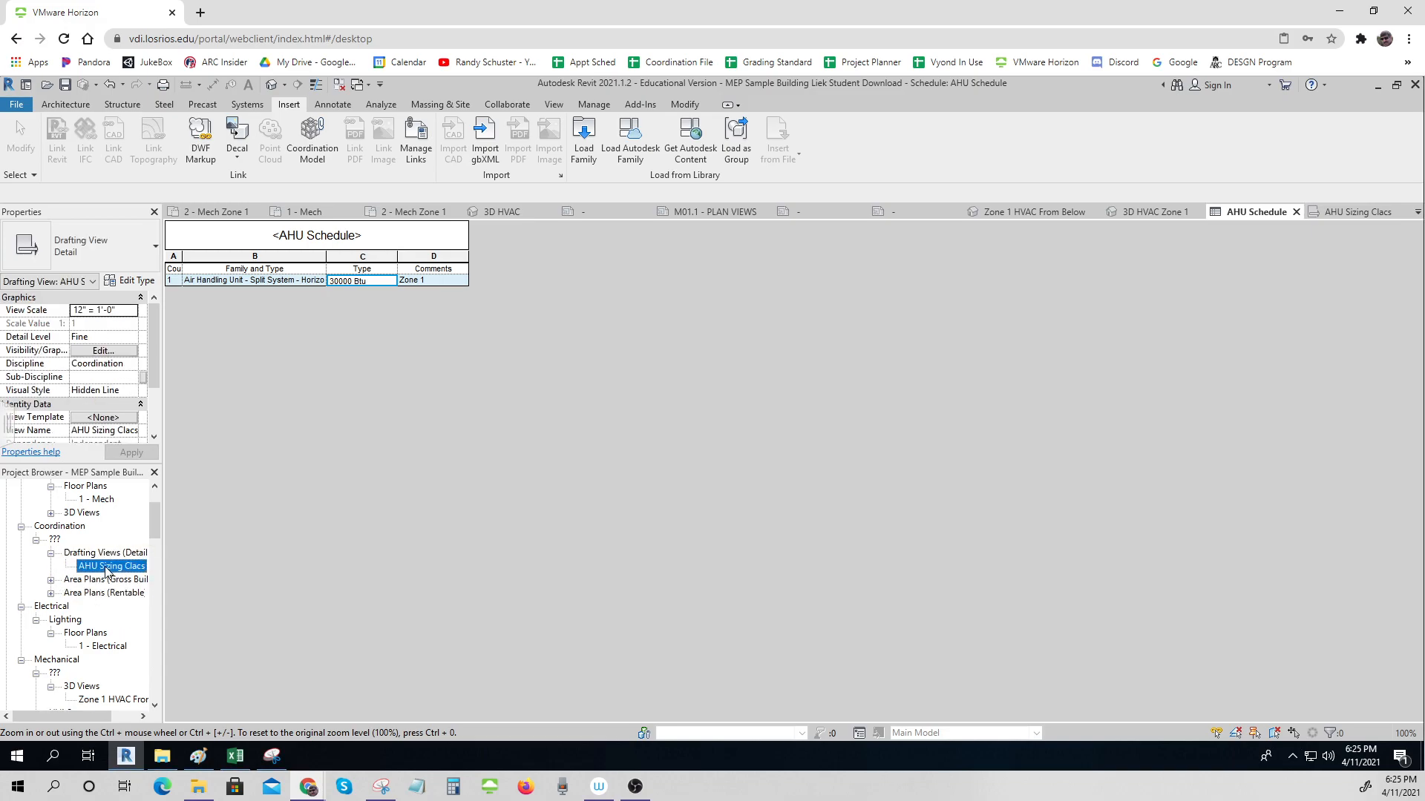
double_click(106, 567)
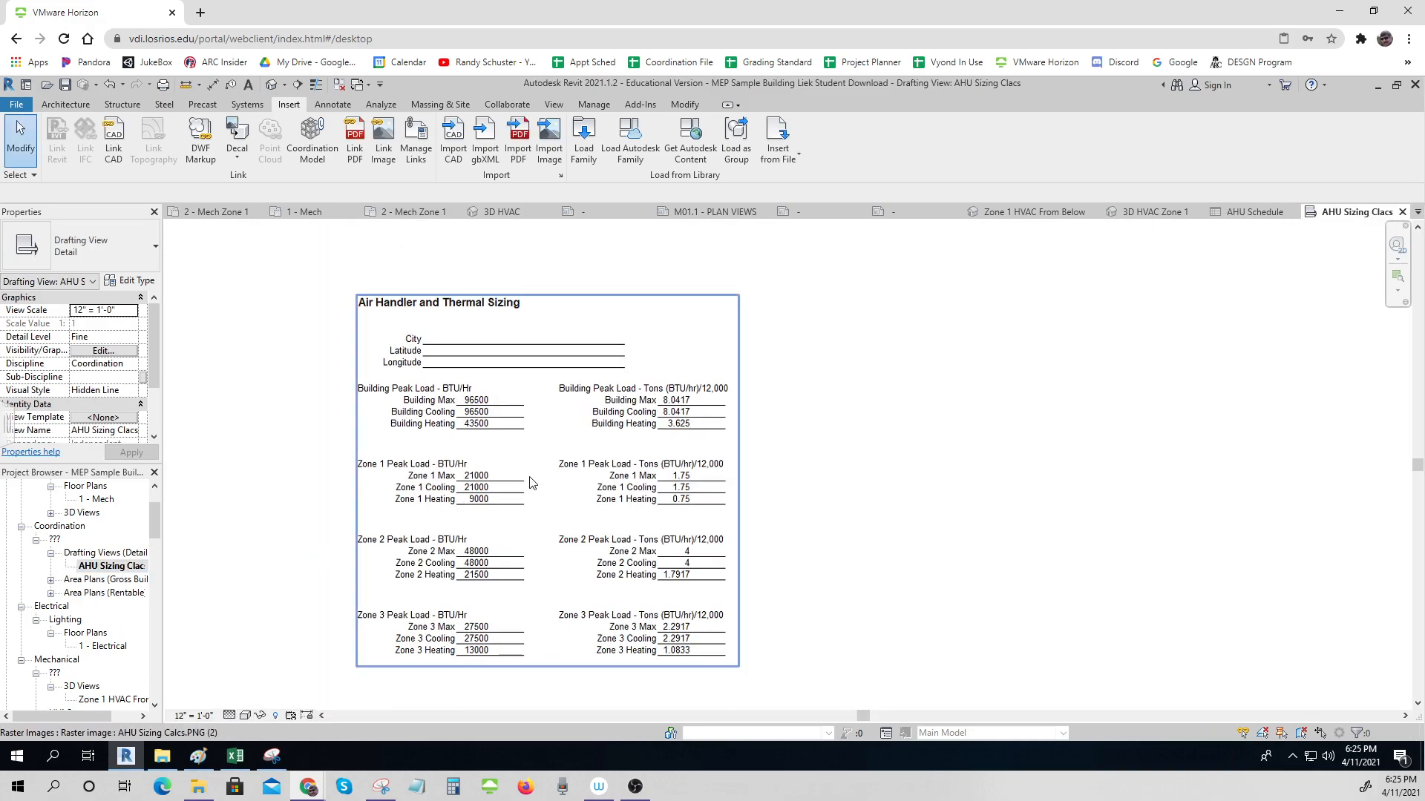
- Switch to the HVAC LOAD DATA WORKSHEET in Excel and check its gridlines display option, then minimize the workbook
click(554, 104)
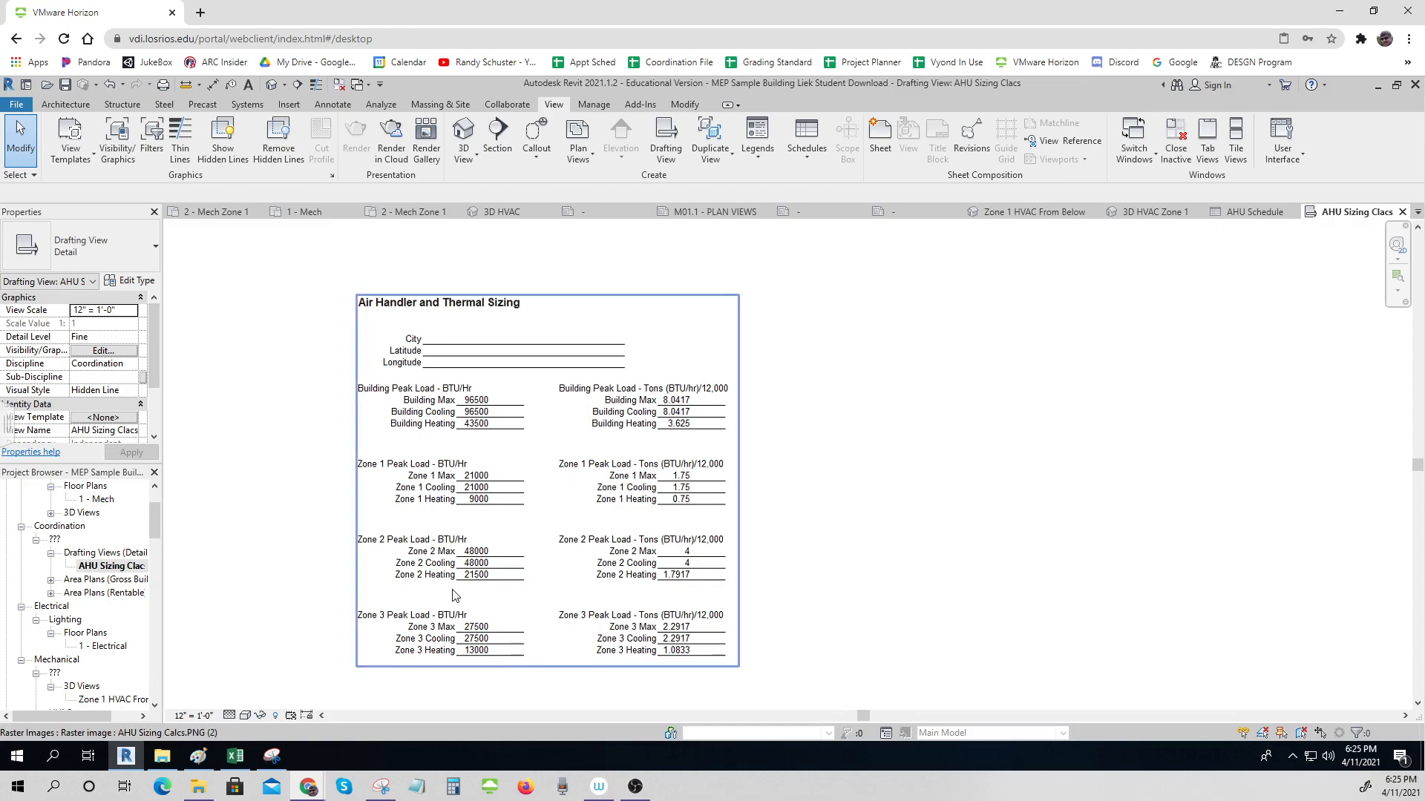
click(234, 757)
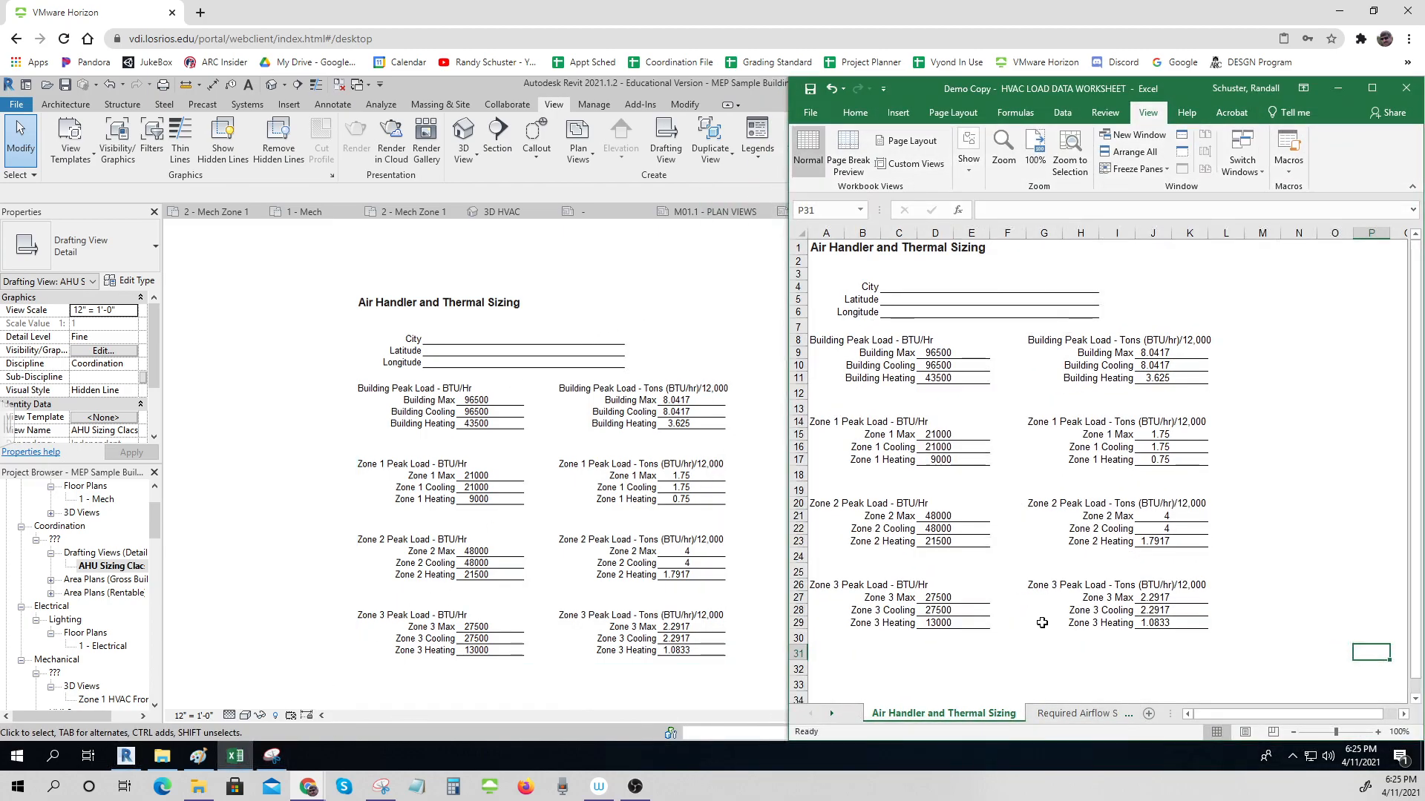
key(ctrl)
key(ctrl)
click(968, 181)
key(ctrl)
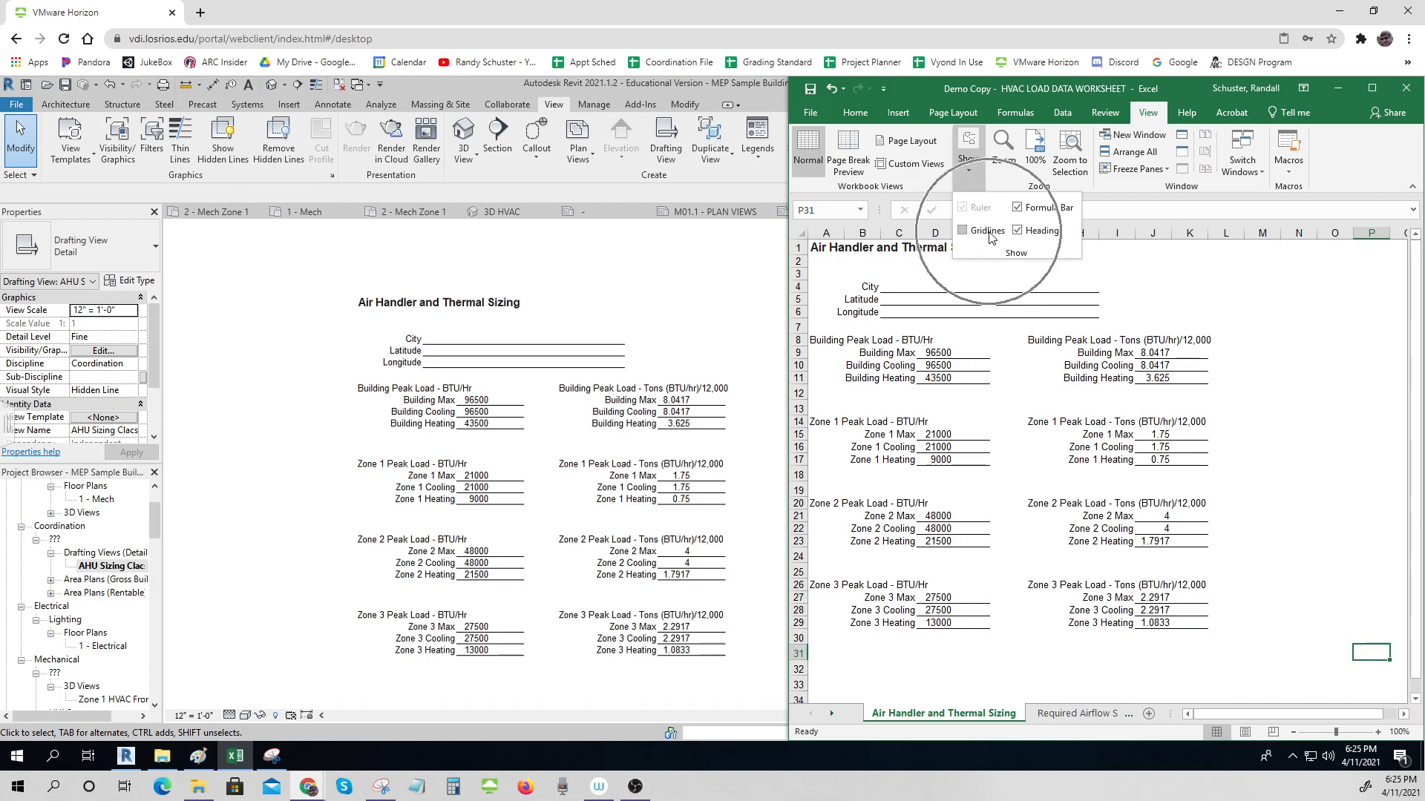
click(1250, 317)
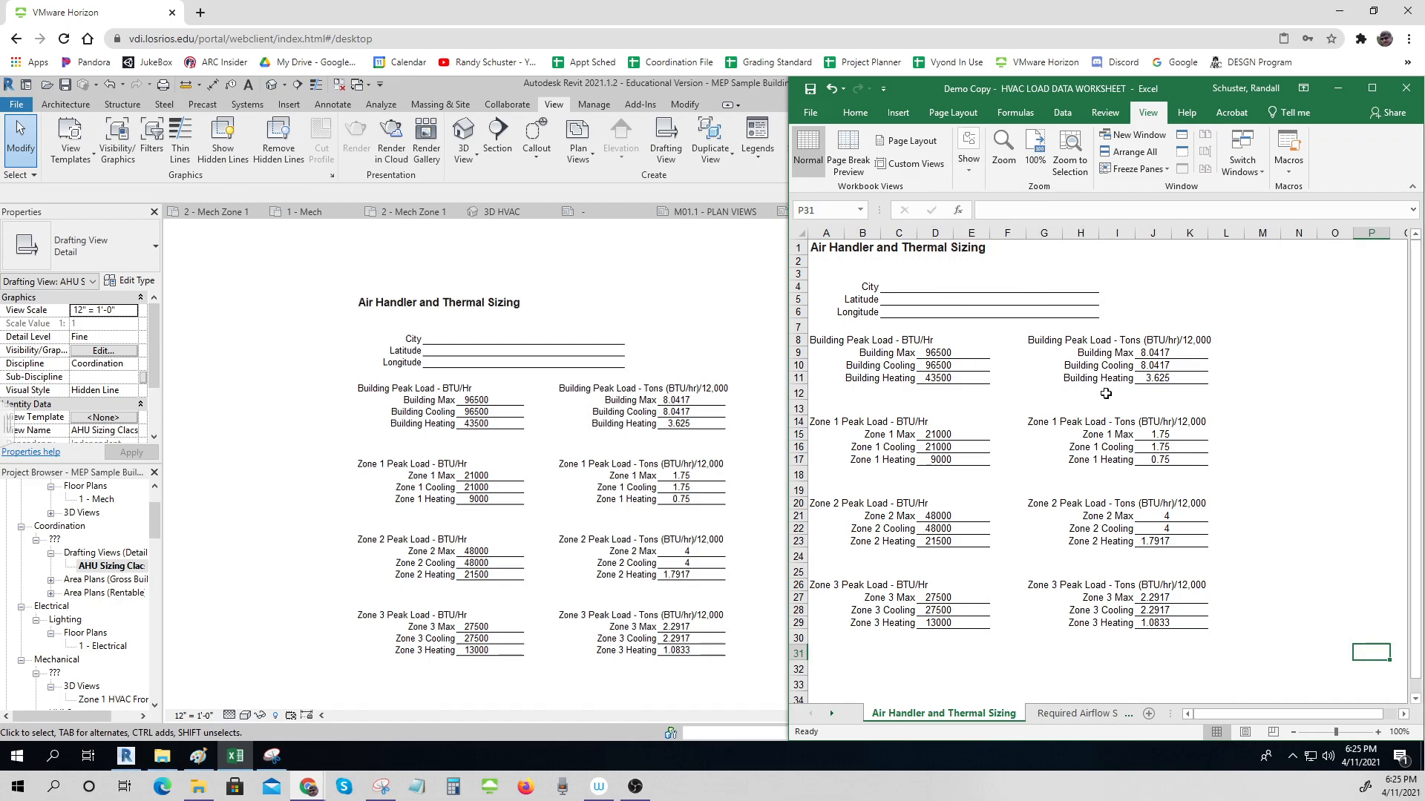
click(1338, 88)
- Inspect the Air Handler and Thermal Sizing image and check the image files offered by Import Image without importing any
click(539, 408)
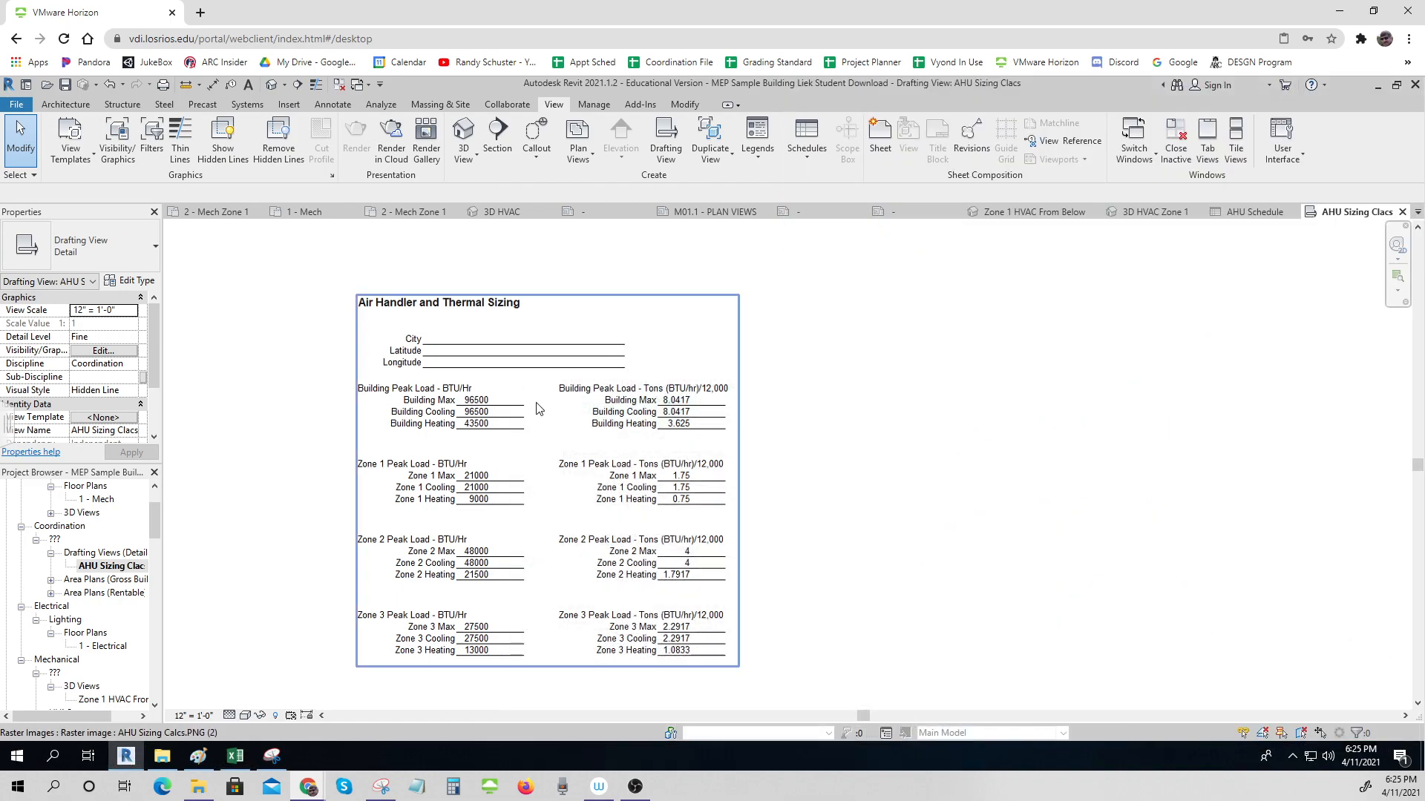
click(541, 407)
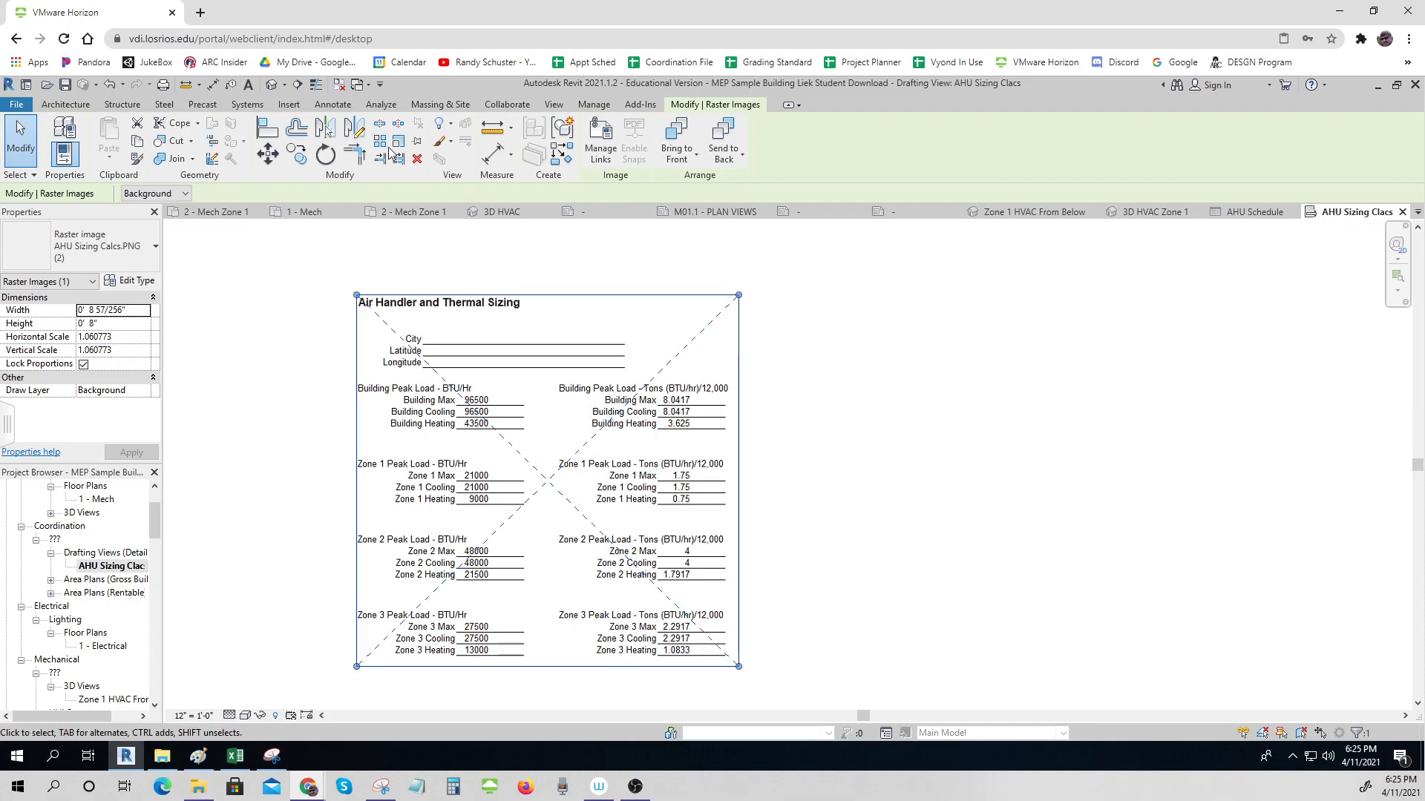
click(284, 105)
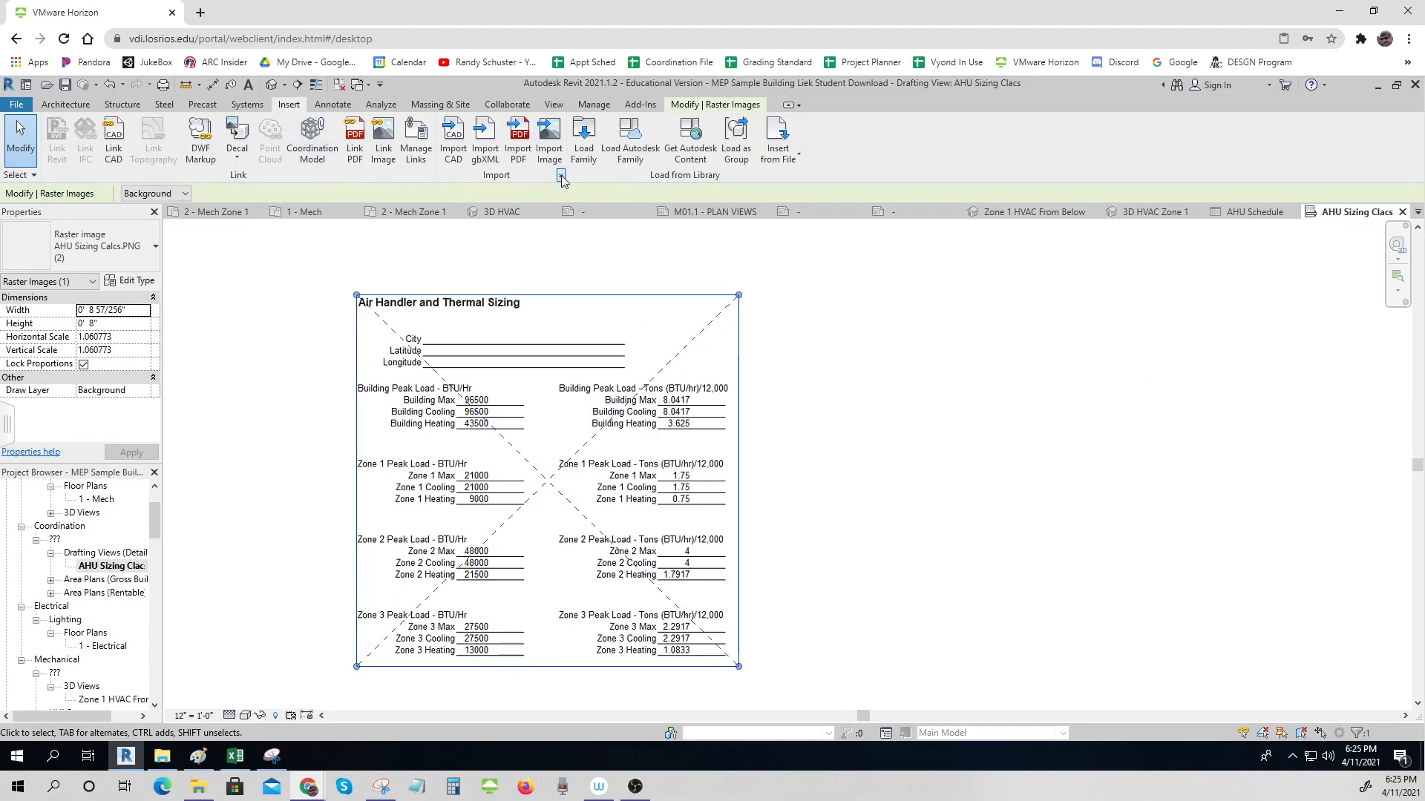
click(549, 144)
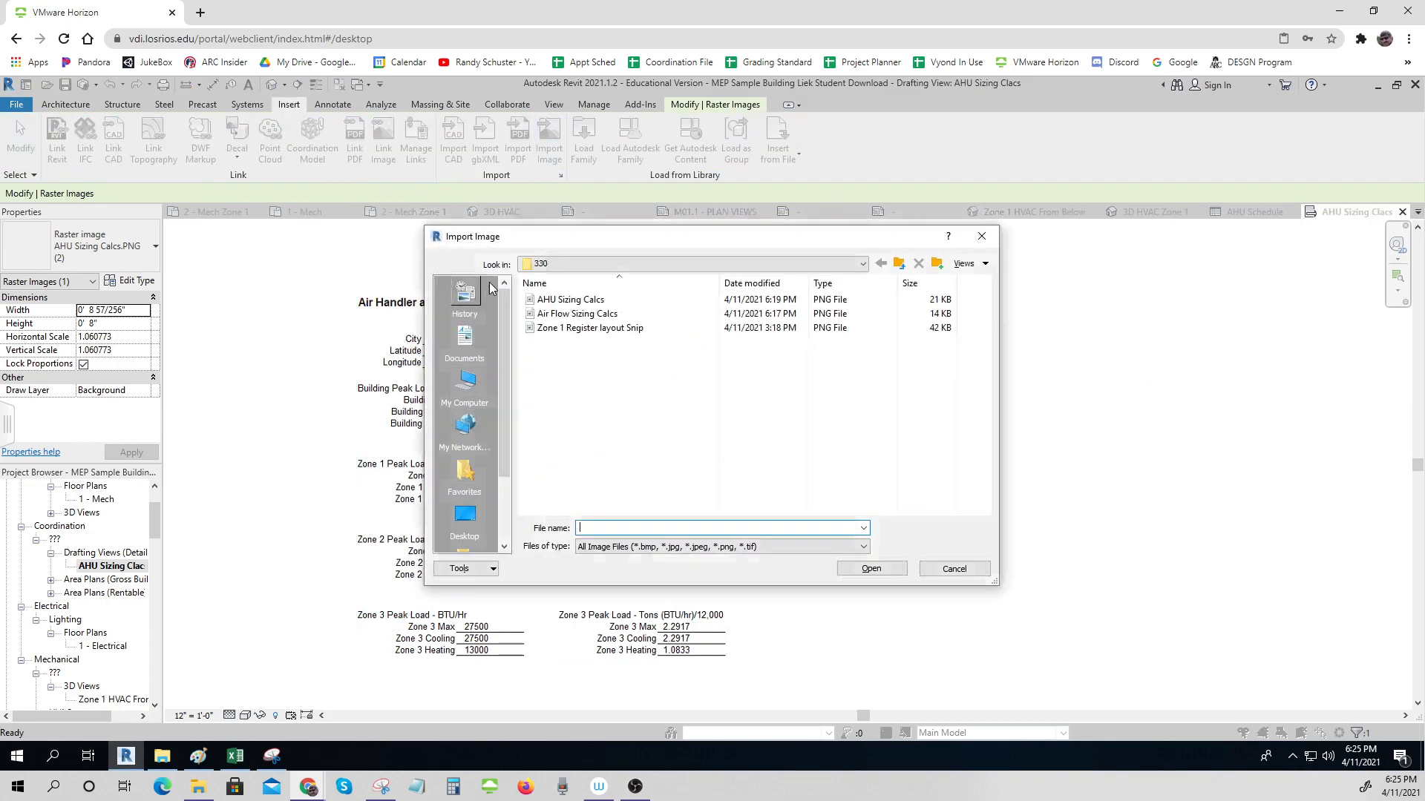
click(953, 570)
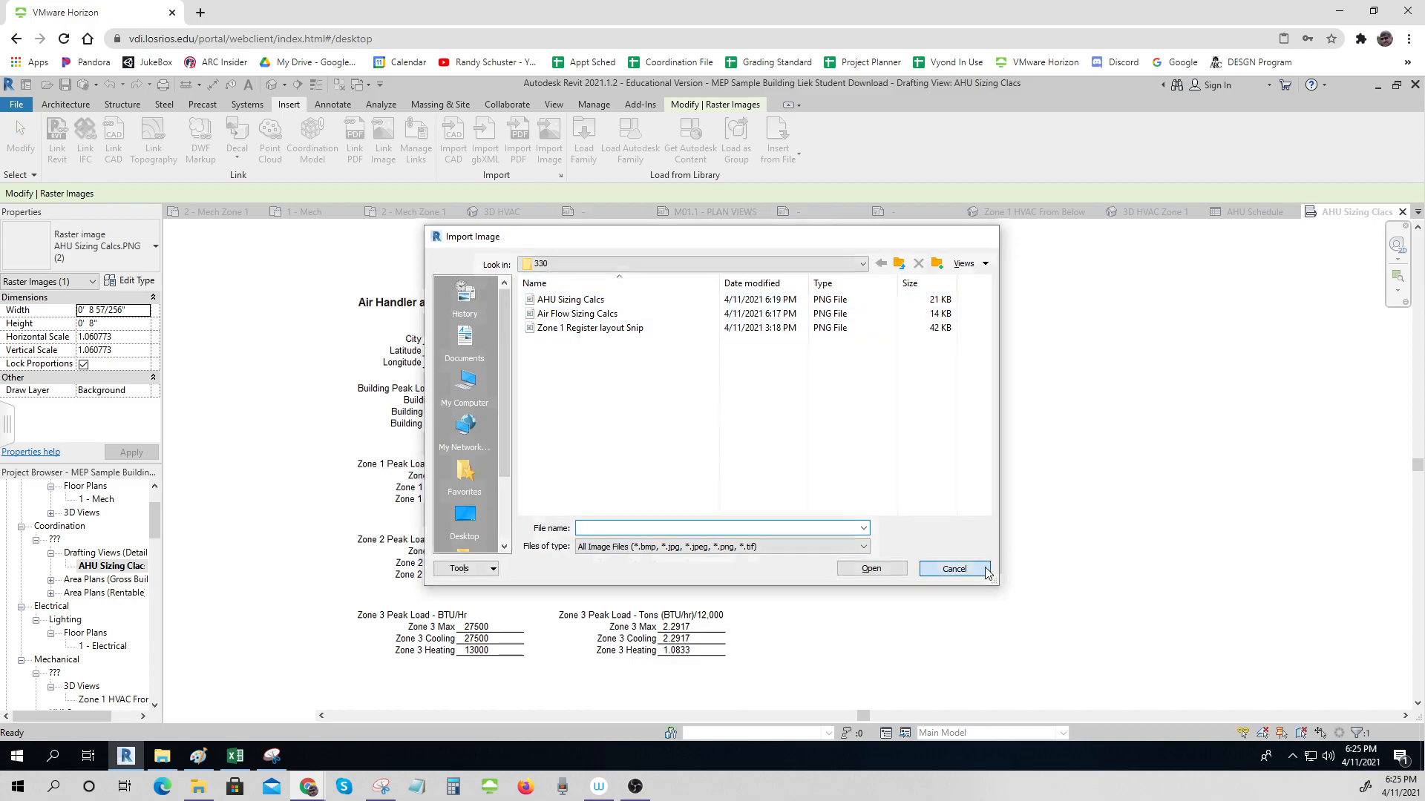
click(688, 497)
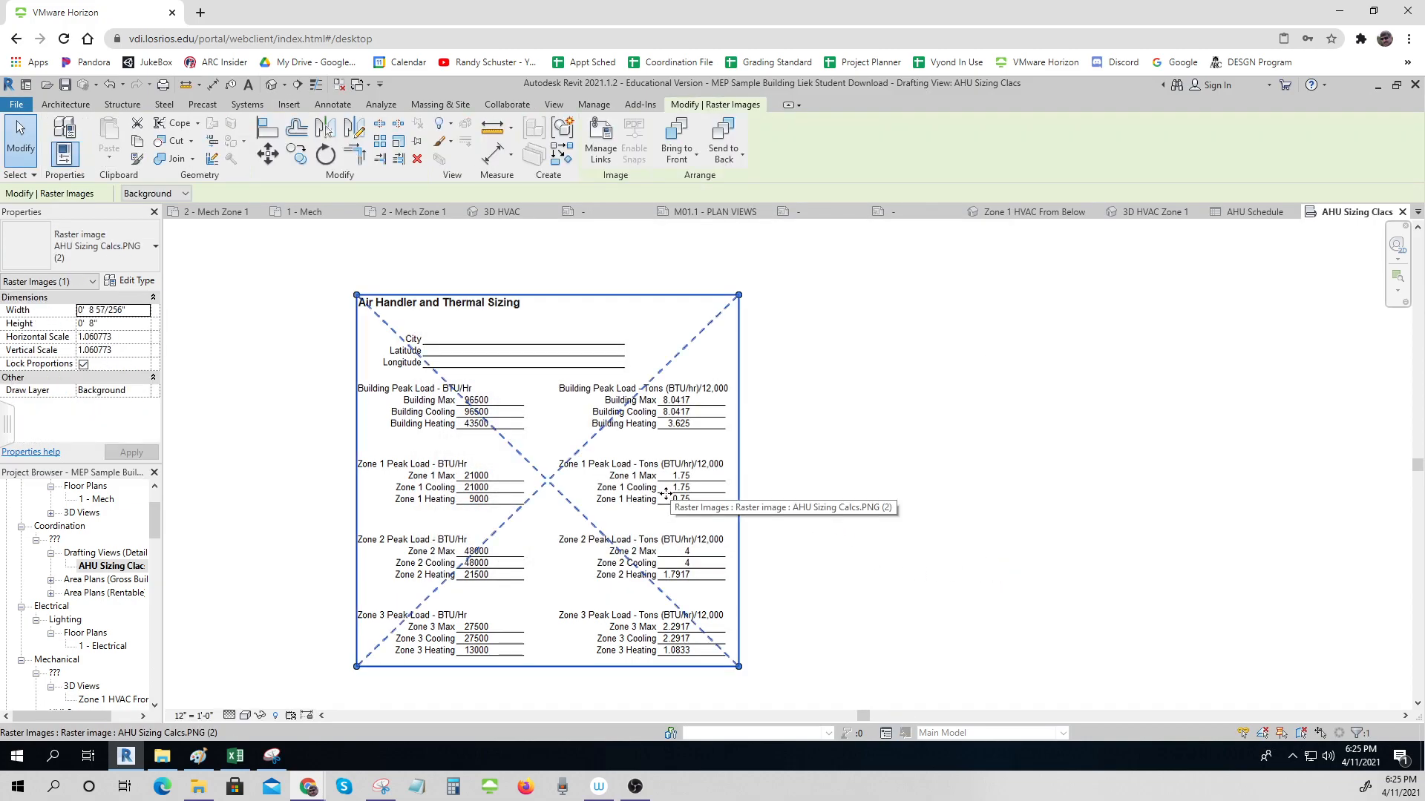
key(ctrl)
key(ctrl)
key(ctrl)
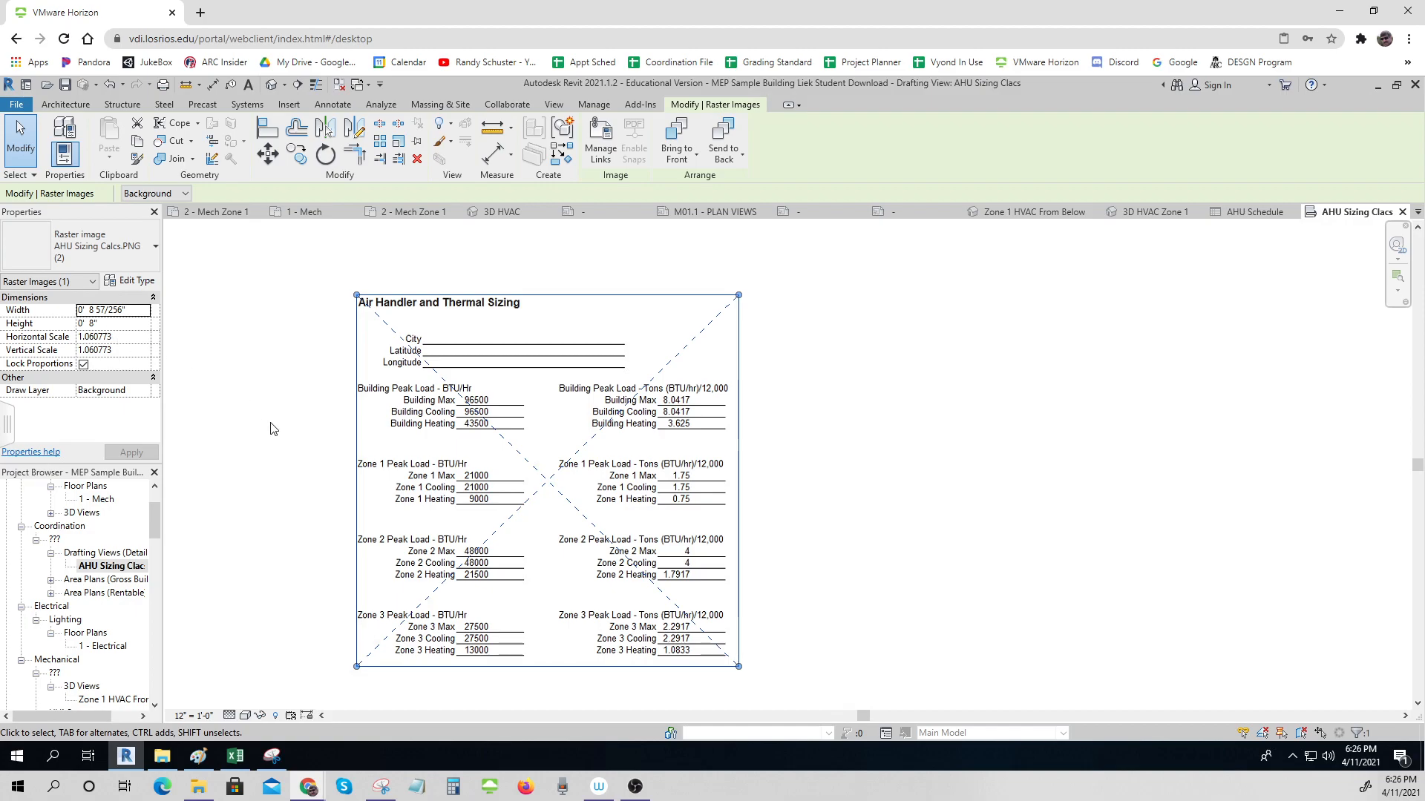
click(252, 477)
double_click(118, 567)
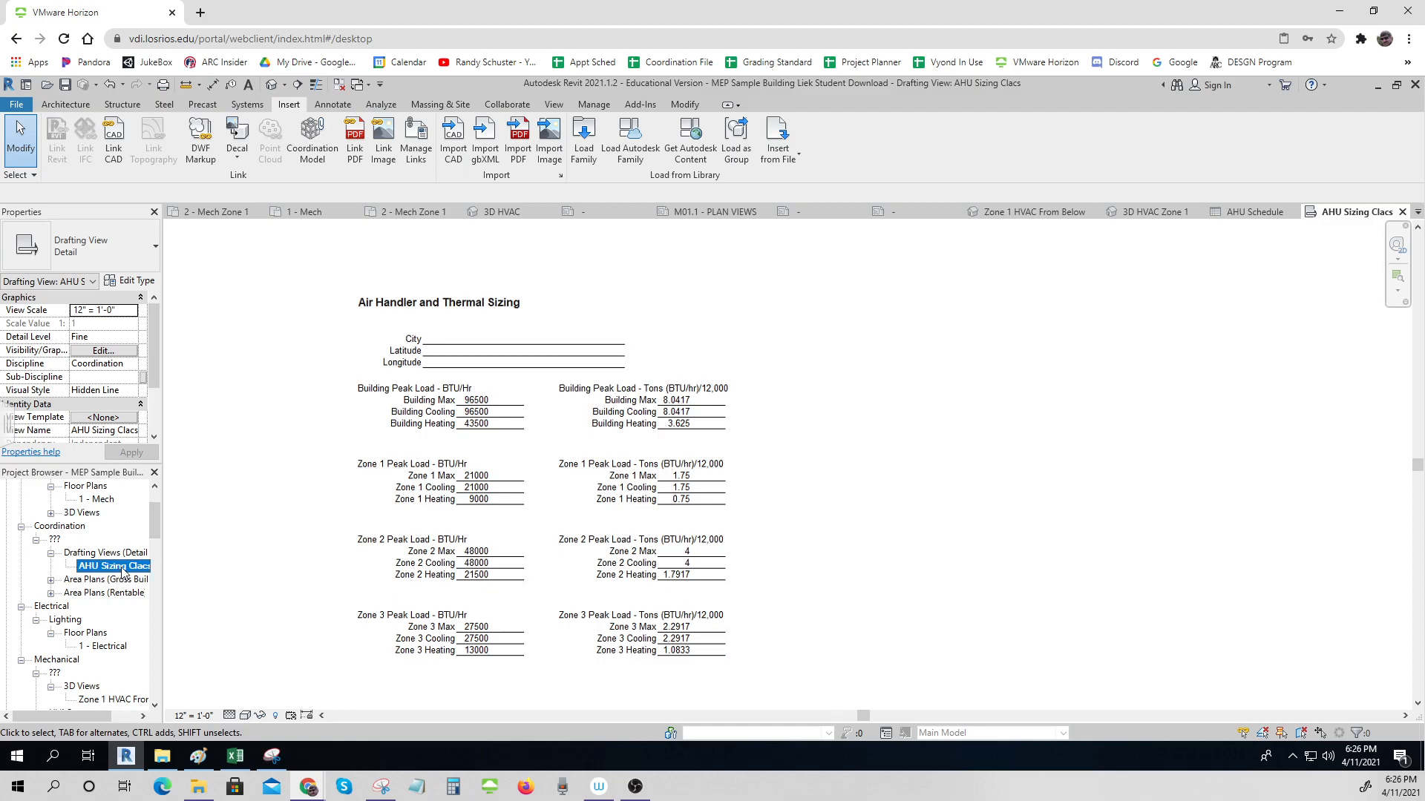
- Create a new sheet with the B 11 x 17 Horizontal title block
drag(158, 528, 156, 601)
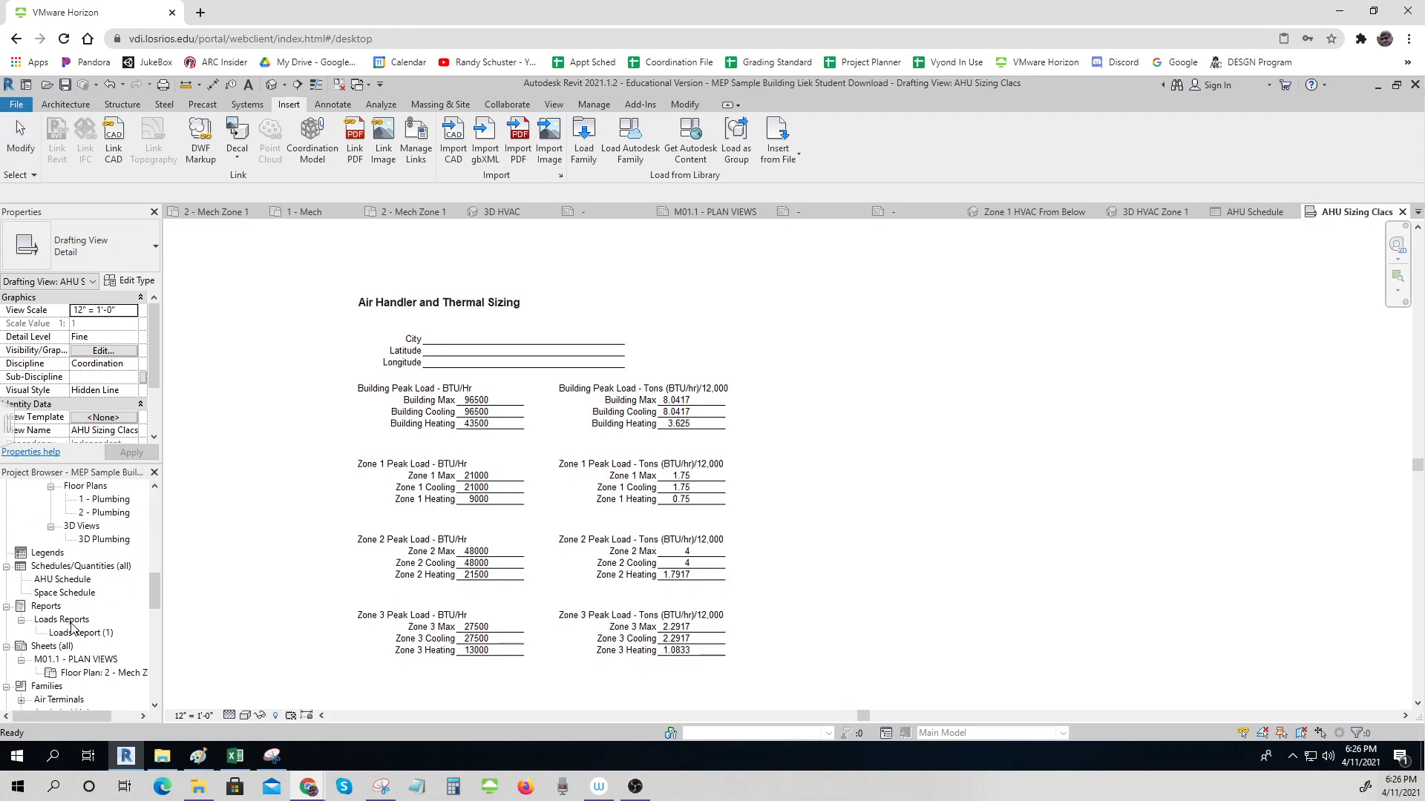
right_click(47, 649)
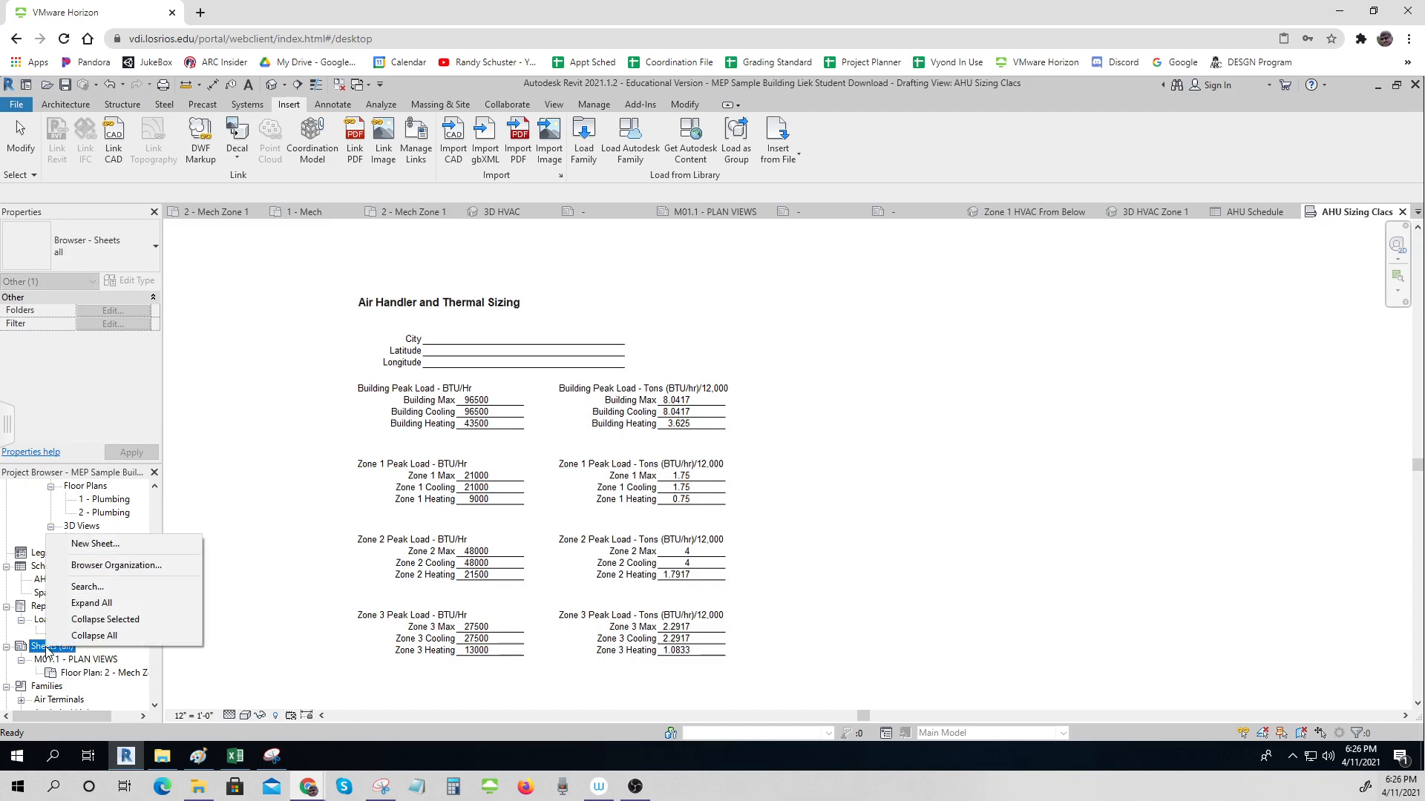
click(95, 544)
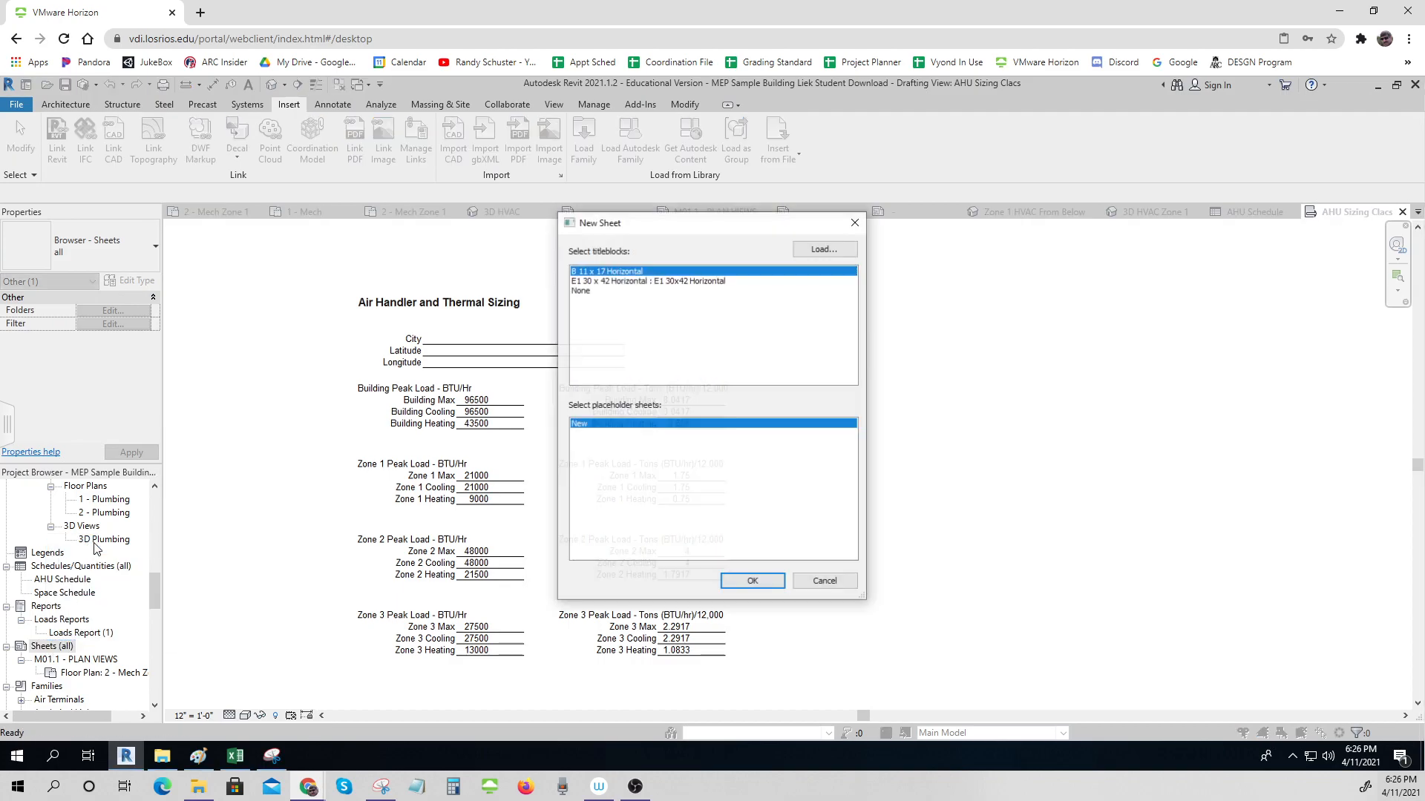
click(751, 582)
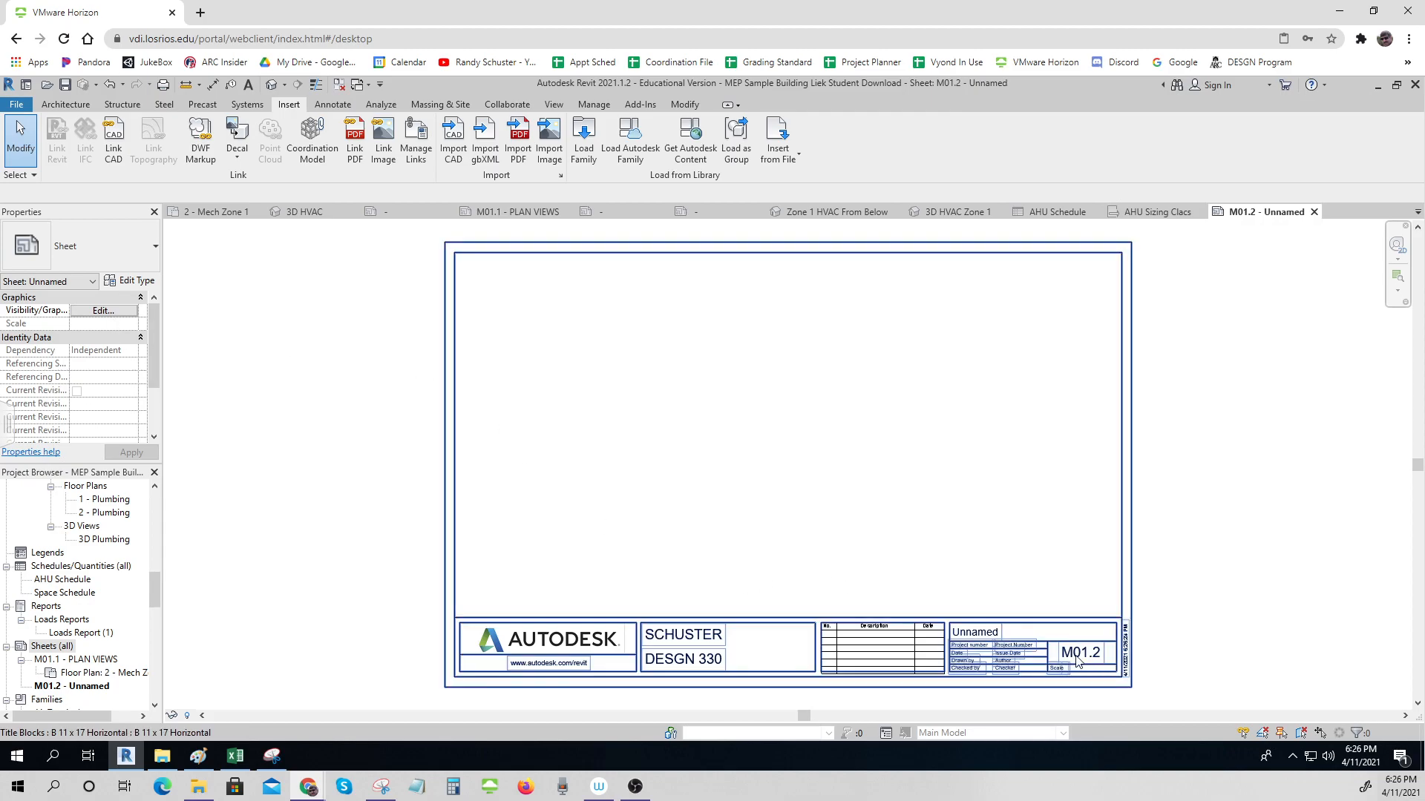
- Set the new sheet's number to M02.1 in the title block
click(1079, 661)
click(1072, 656)
drag(1064, 653, 1138, 654)
text(2.)
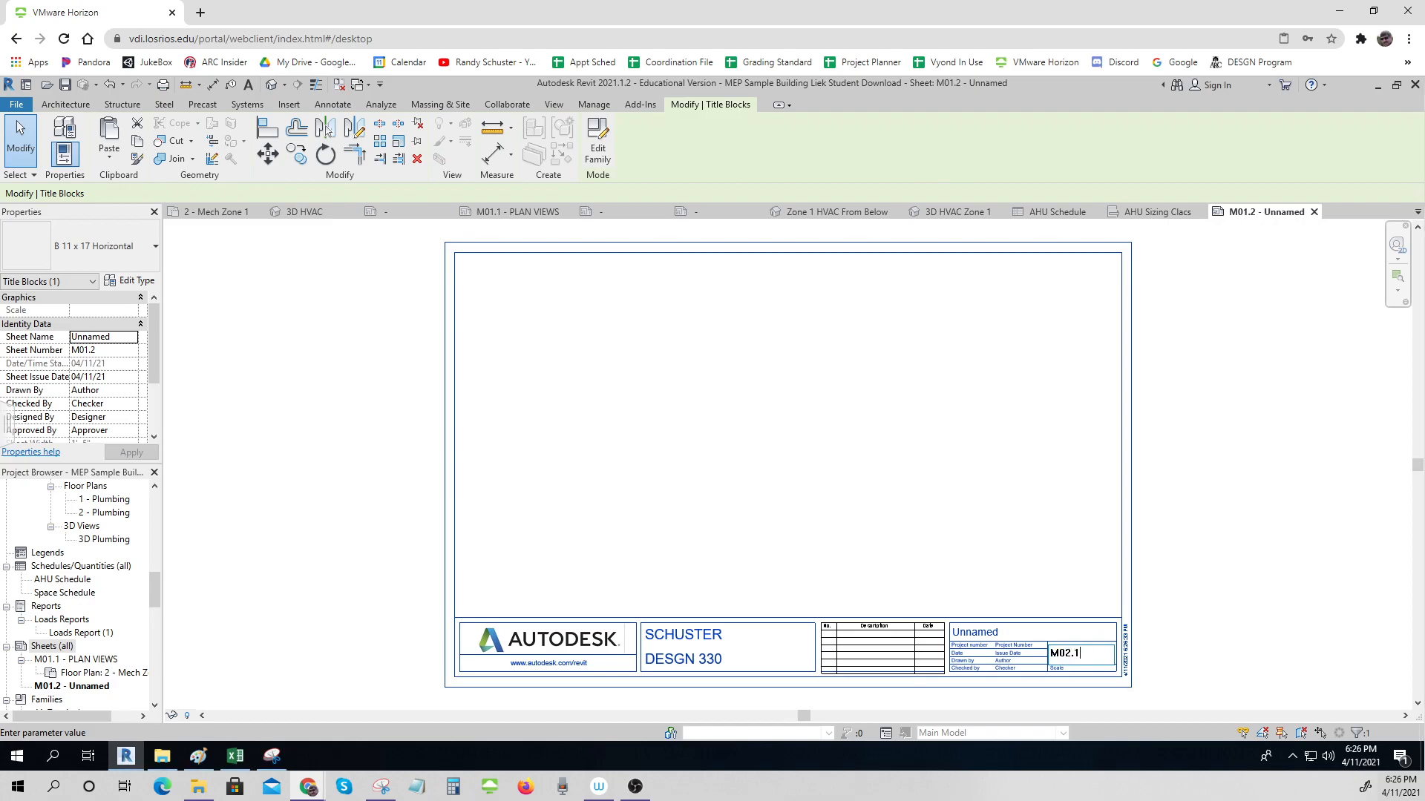
text(1)
click(805, 566)
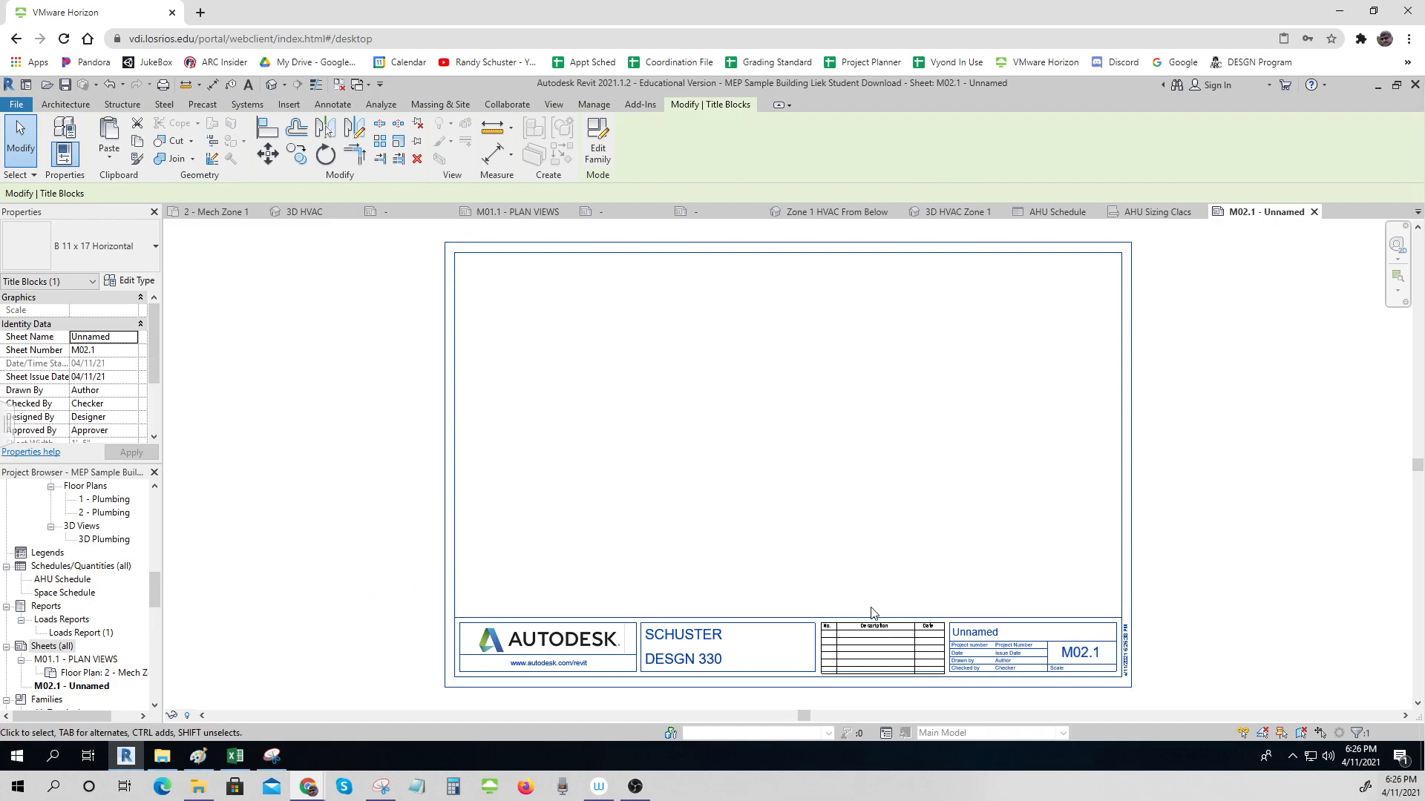
key(Escape)
- Check the required sheet list in the Snipping Tool for the schedules and calcs assigned to sheet M02.1
click(381, 786)
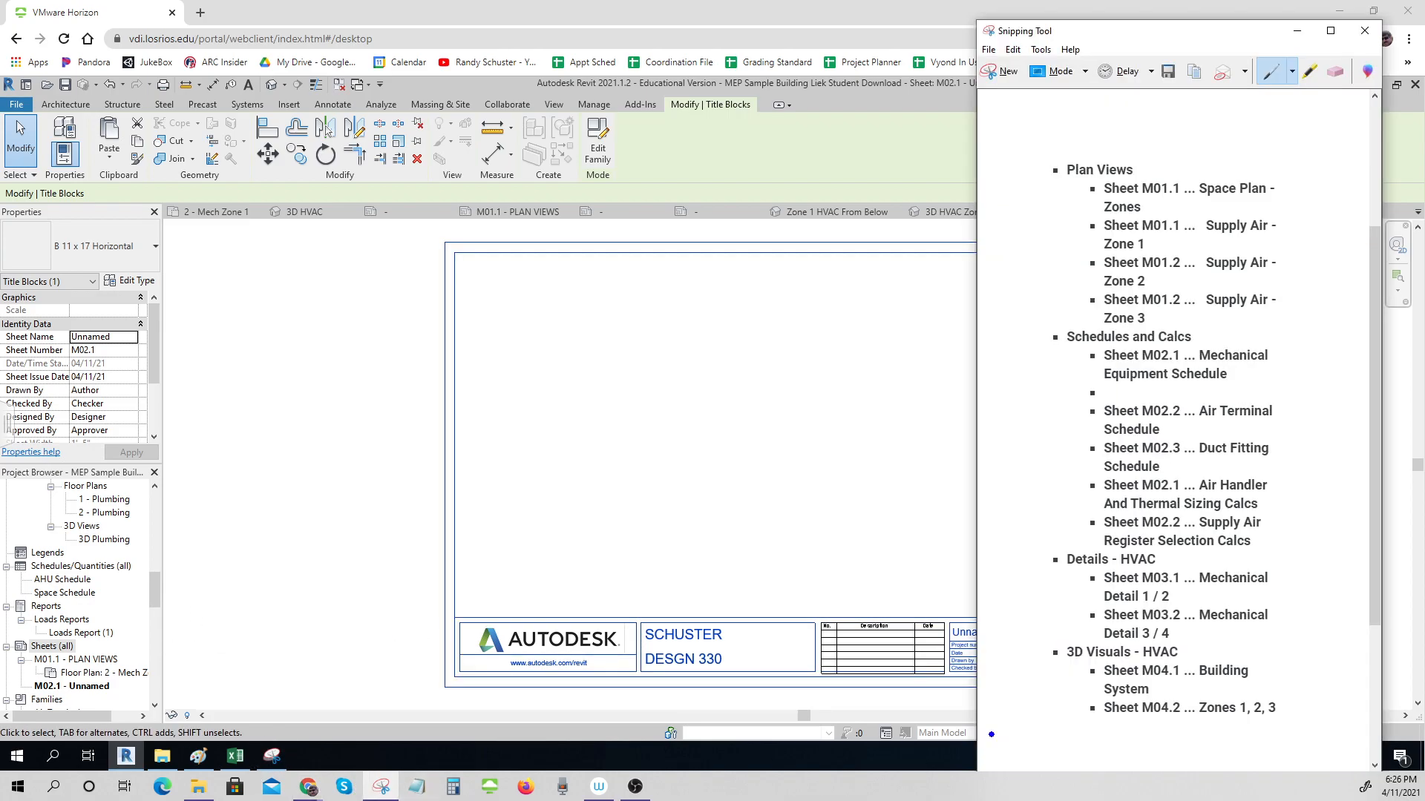
key(ctrl)
key(ctrl)
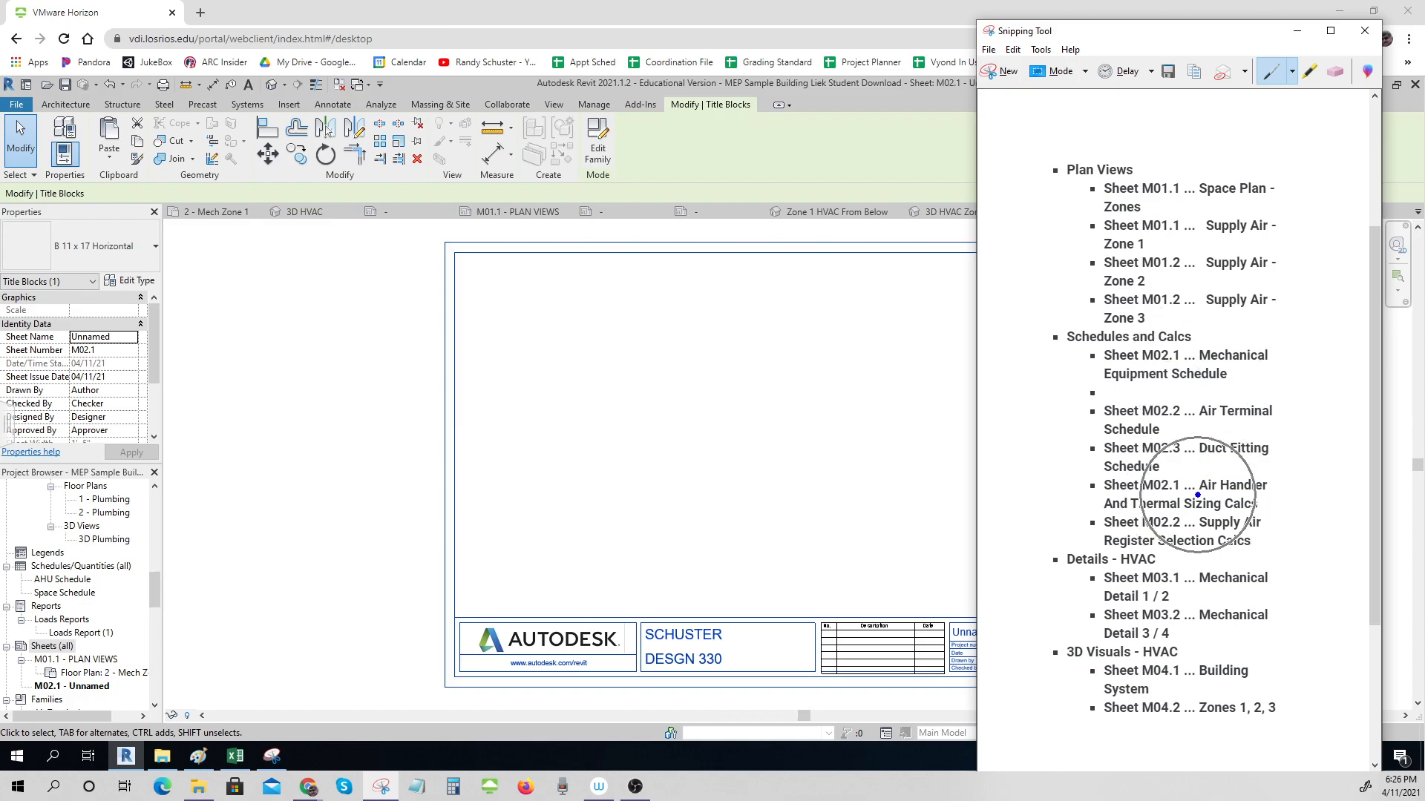
key(ctrl)
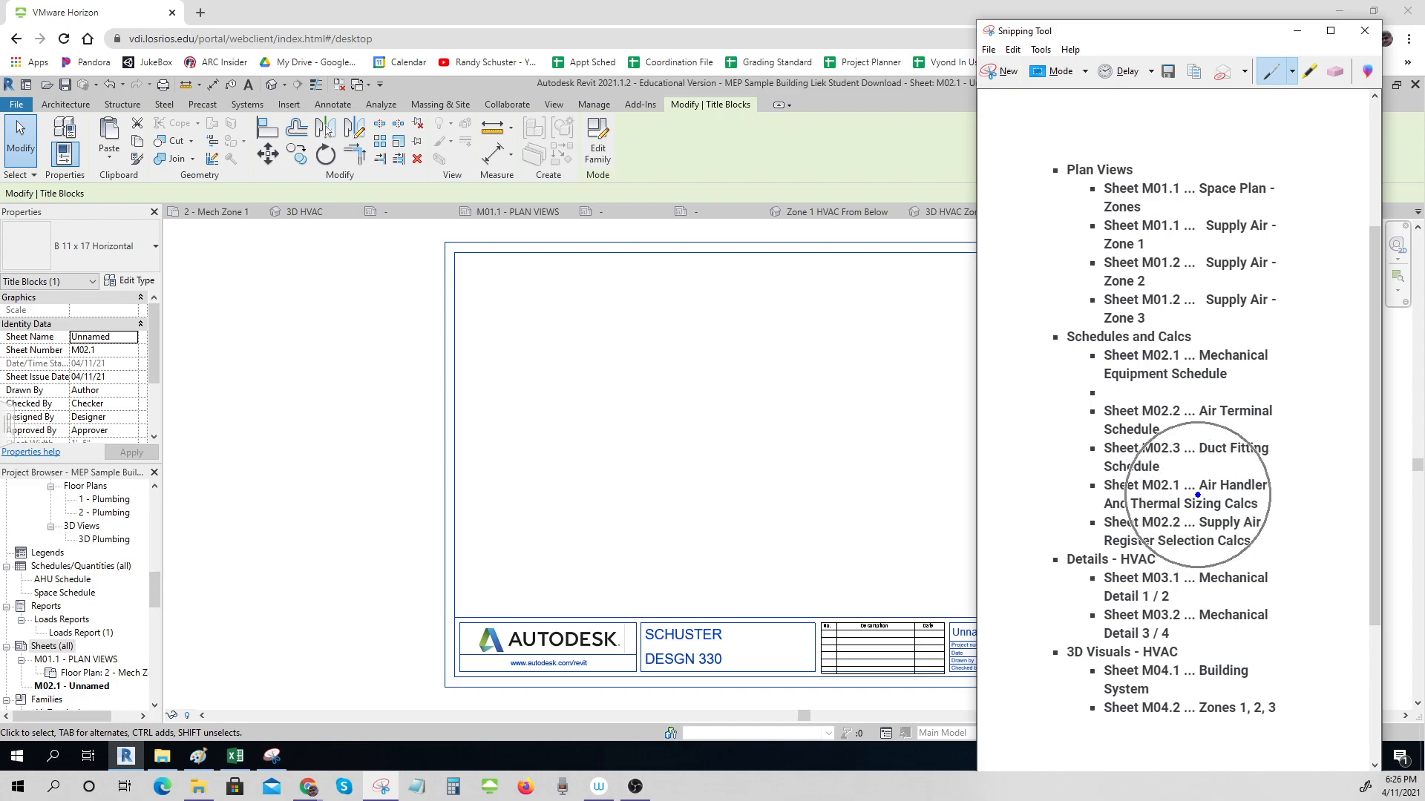
click(810, 512)
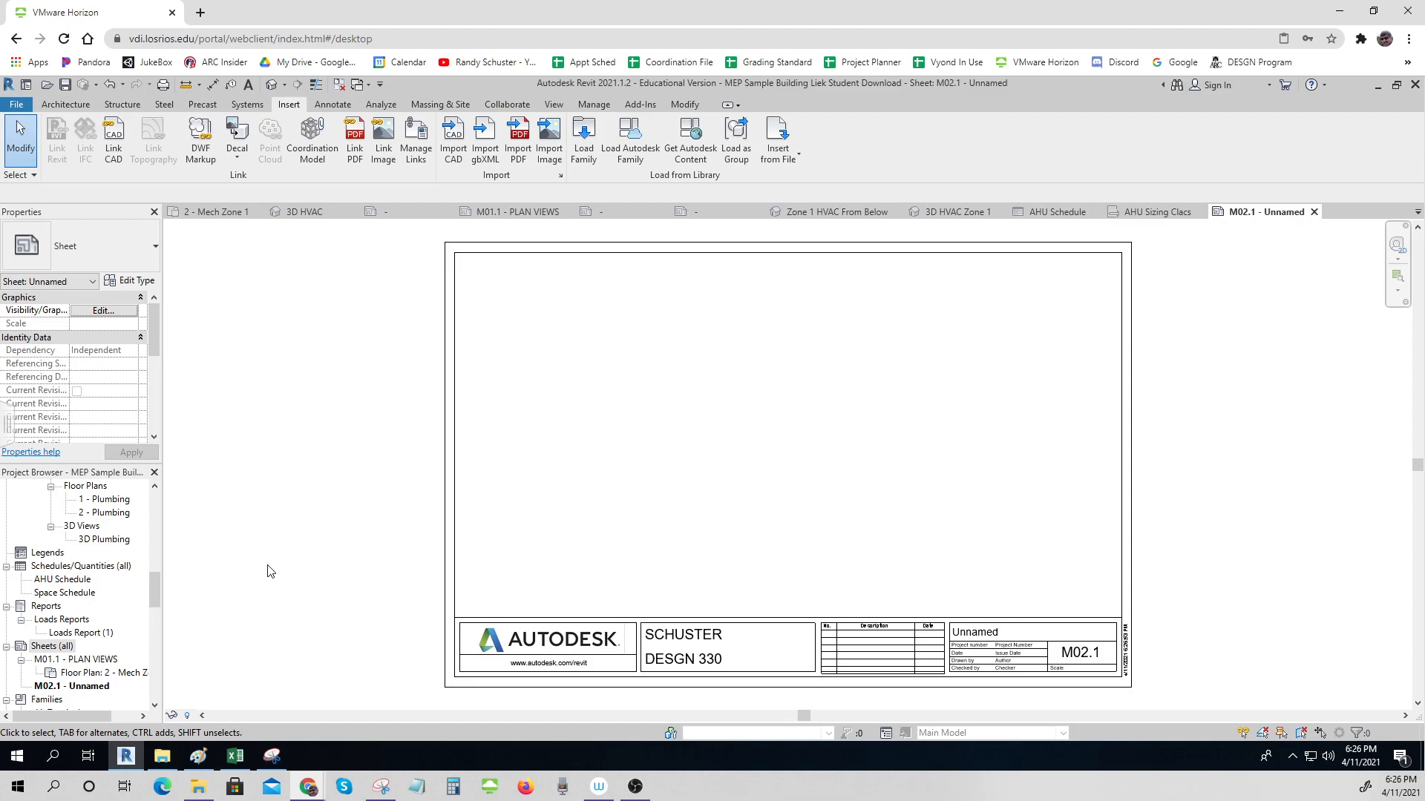
- Place the AHU Schedule in the upper right area of sheet M02.1
click(74, 580)
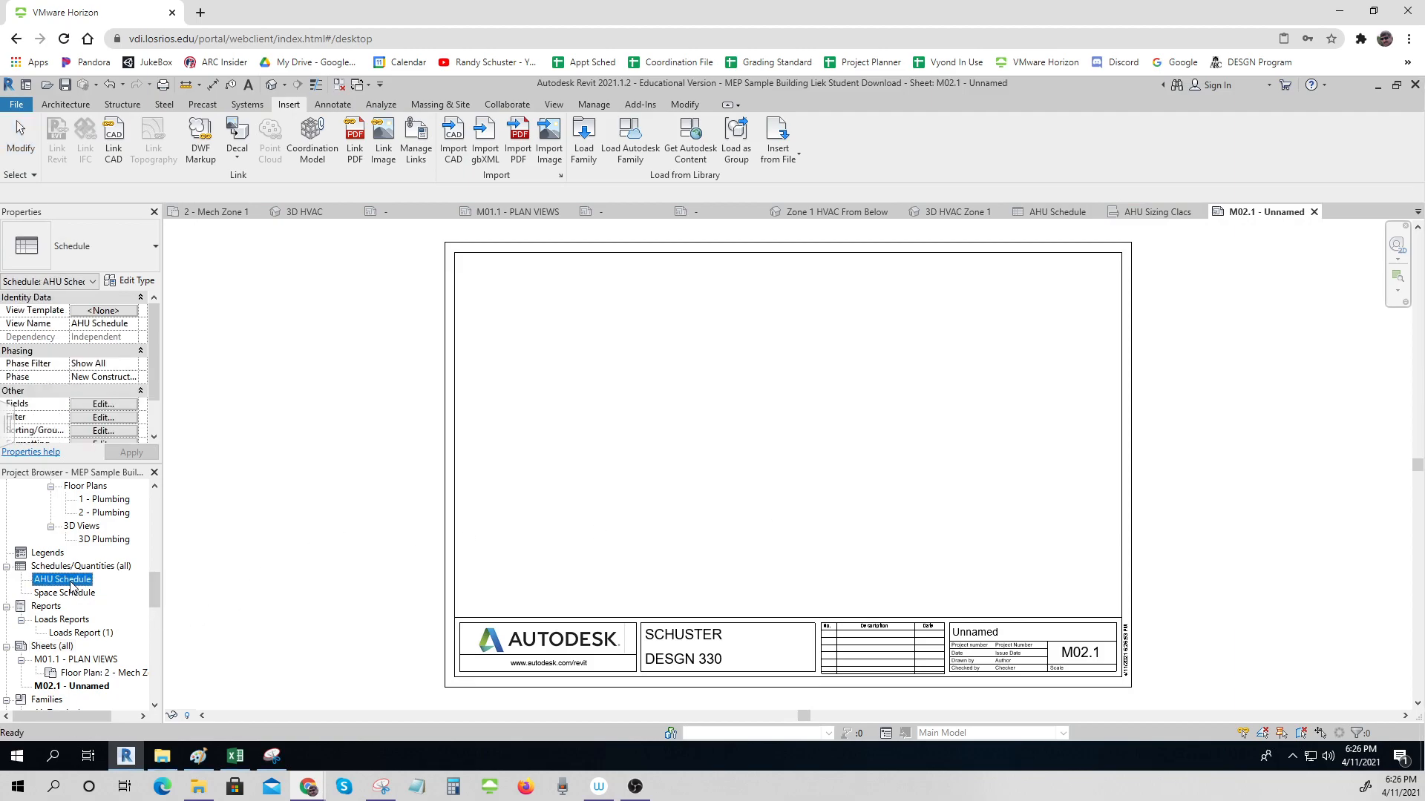
drag(907, 511, 915, 504)
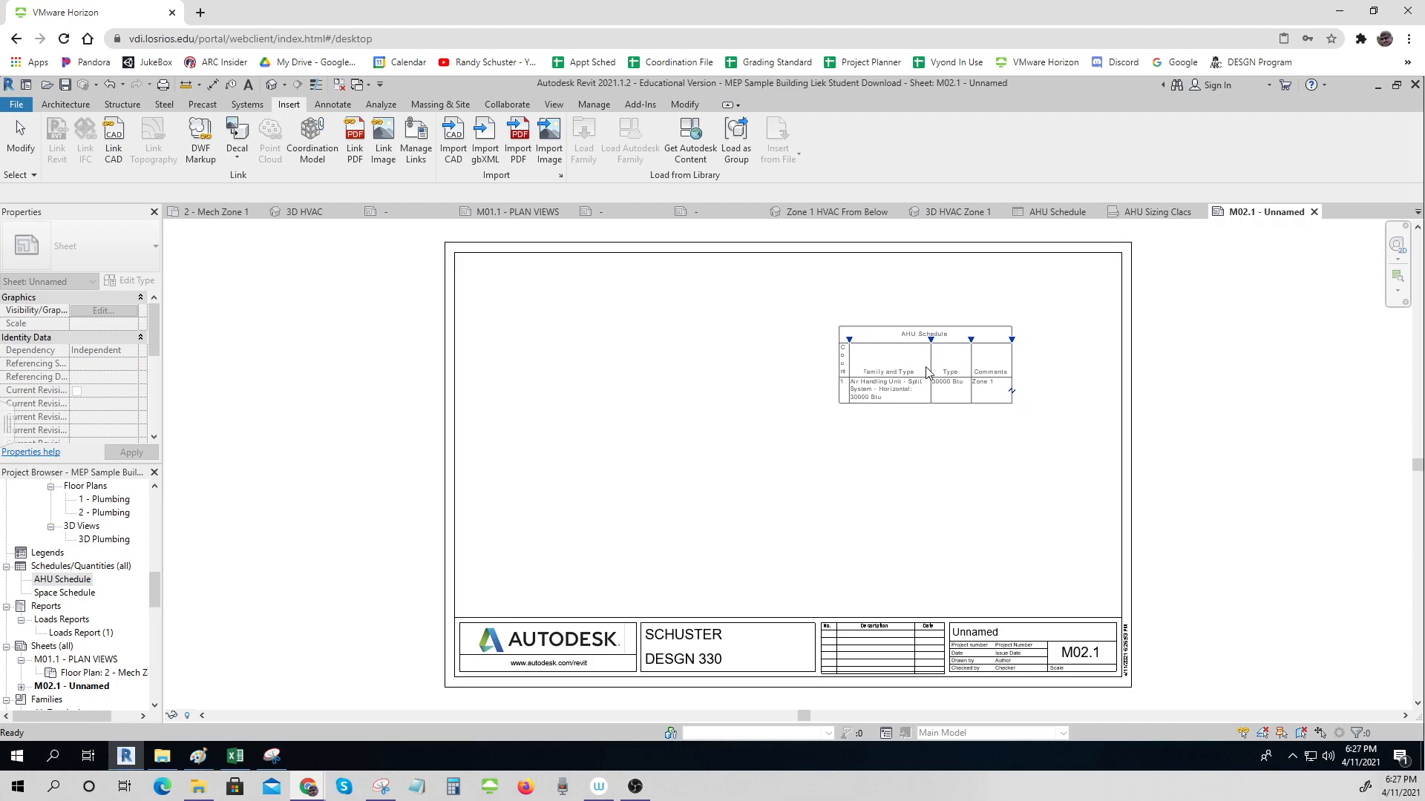
click(928, 373)
- Widen the Count and Family and Type columns of the AHU Schedule on the sheet so their text fits better
scroll(870, 371, up, 2)
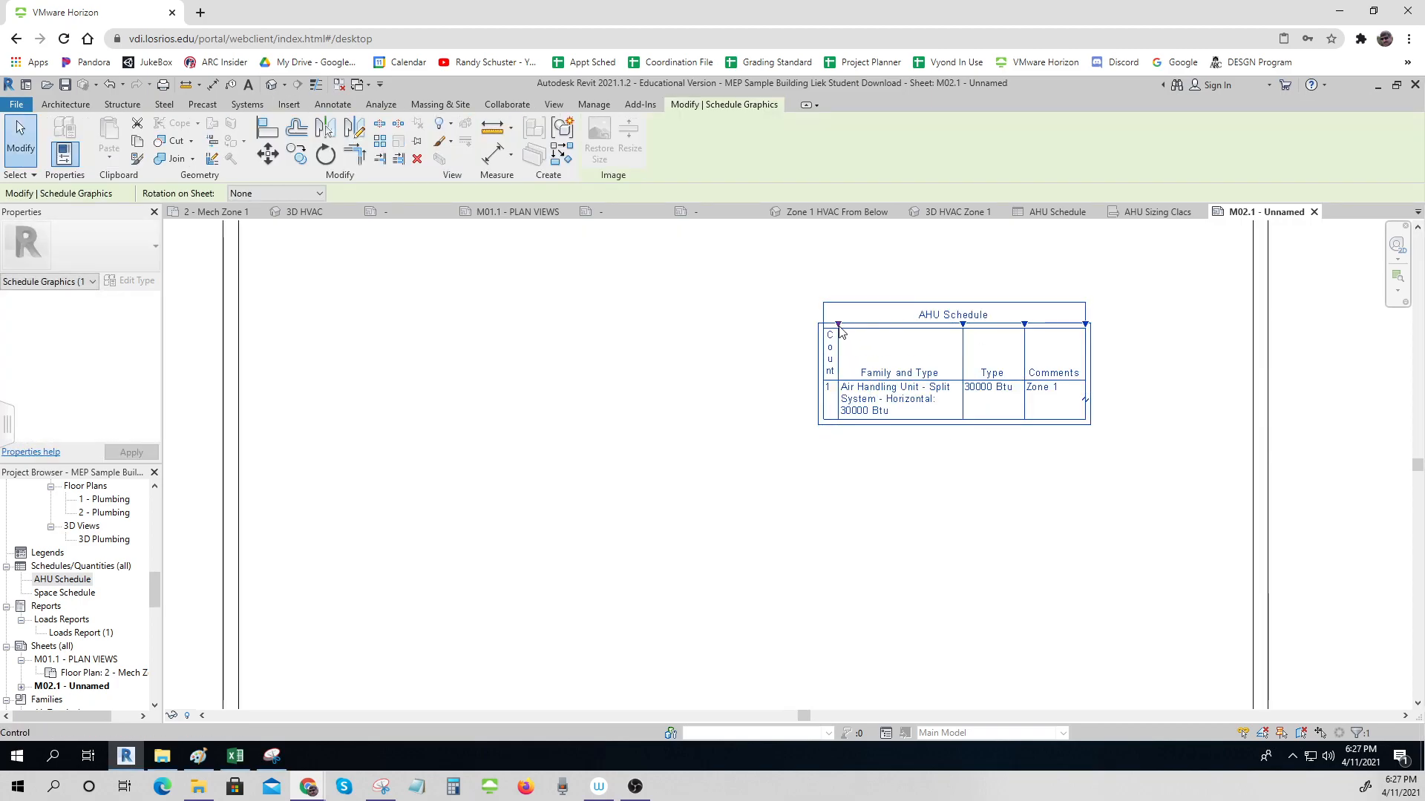
drag(839, 325, 862, 324)
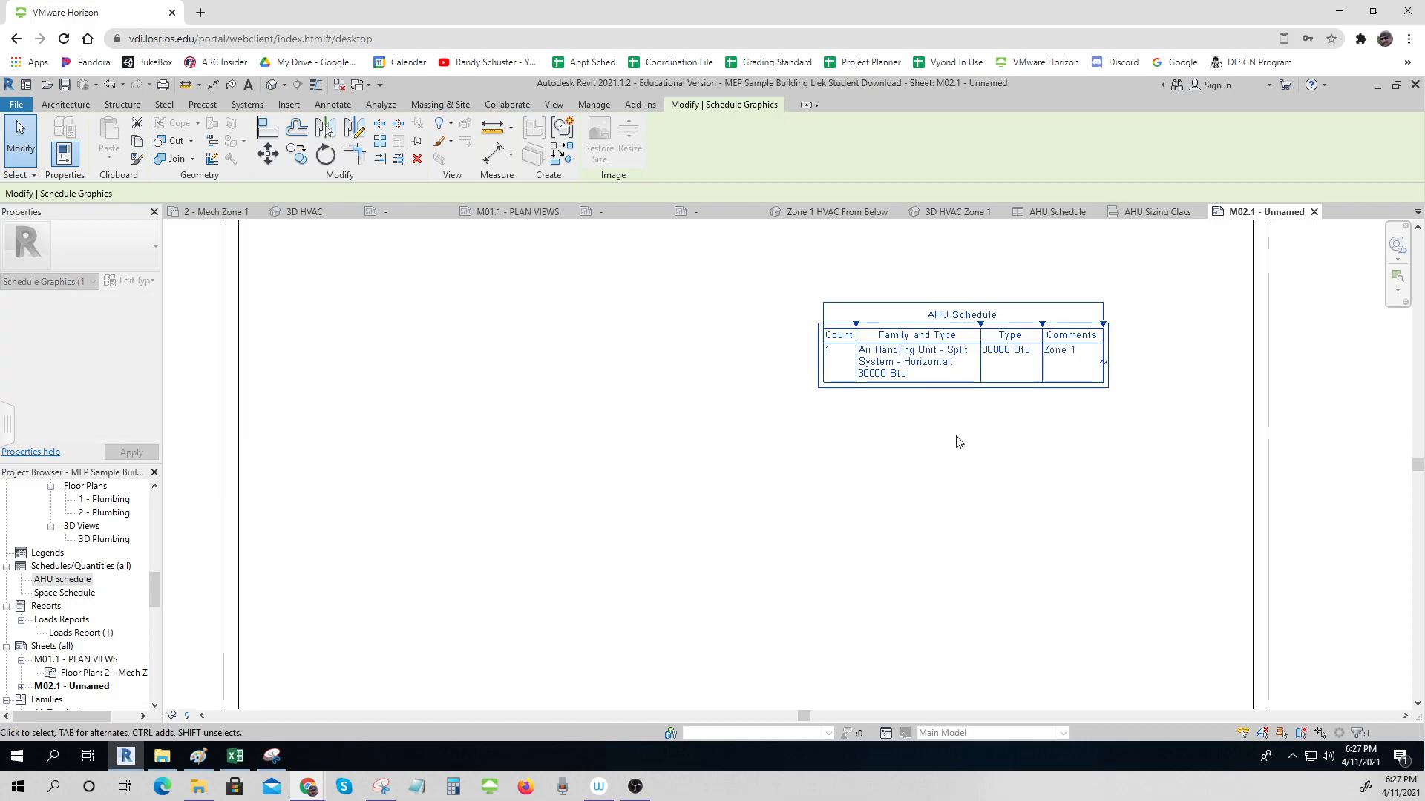
scroll(957, 438, up, 1)
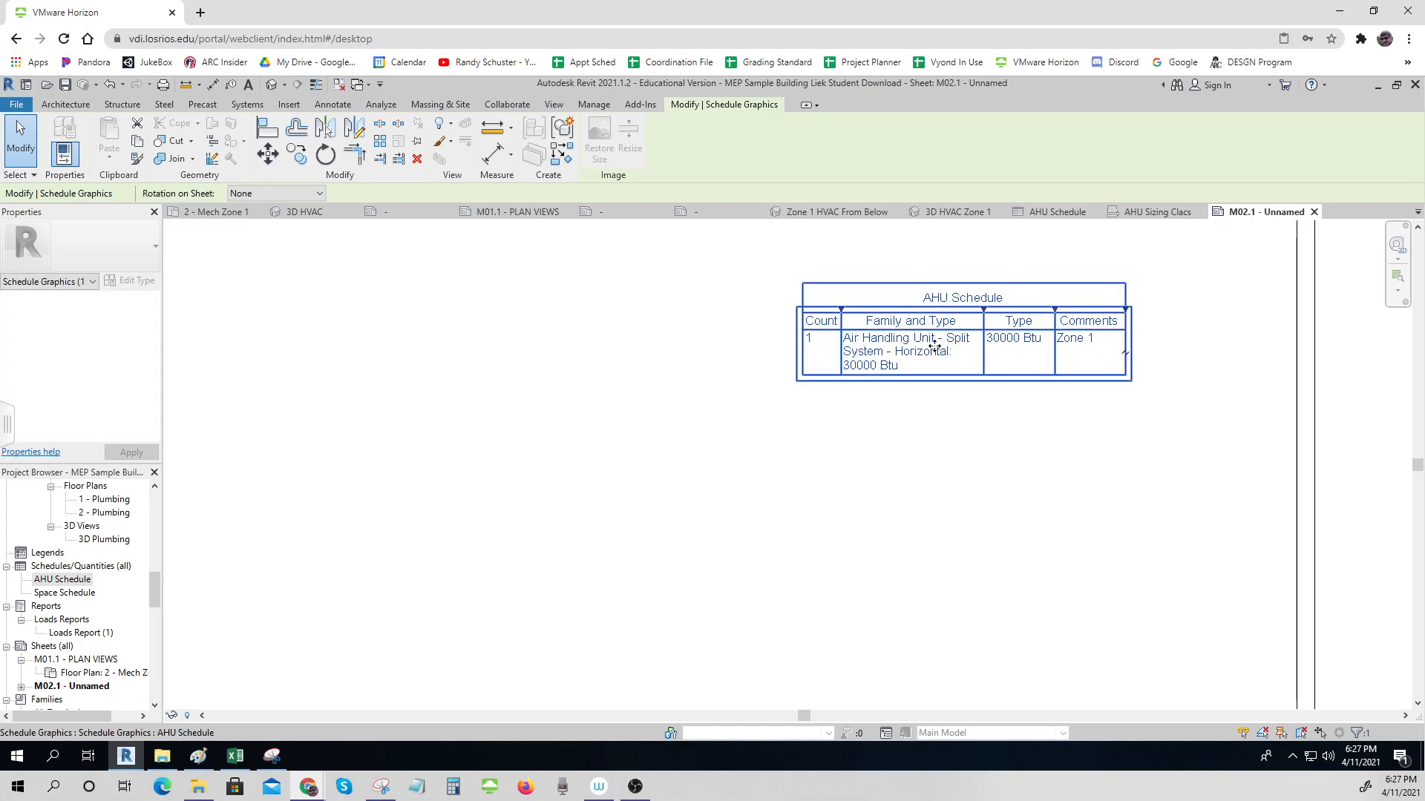
drag(986, 313, 1123, 309)
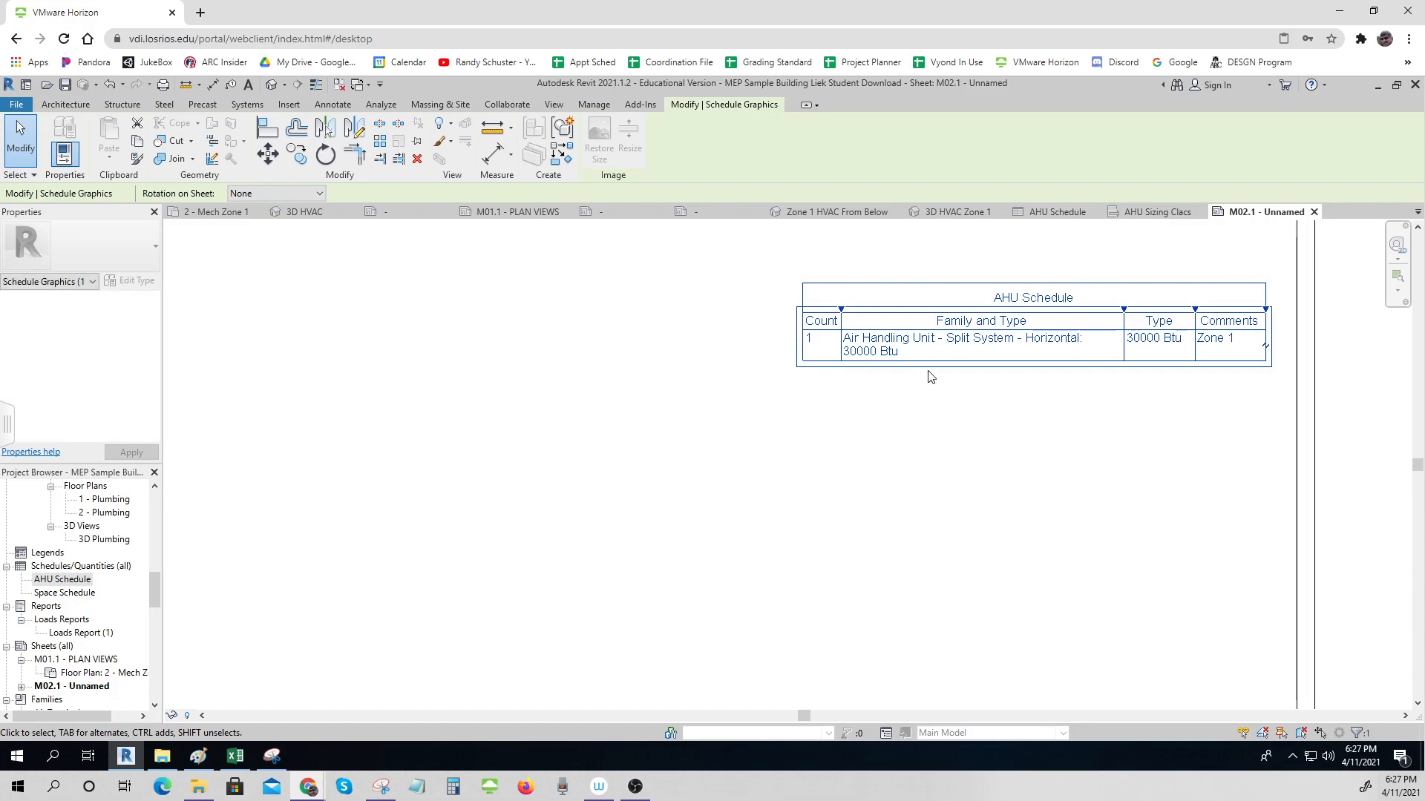
drag(1128, 321, 1119, 398)
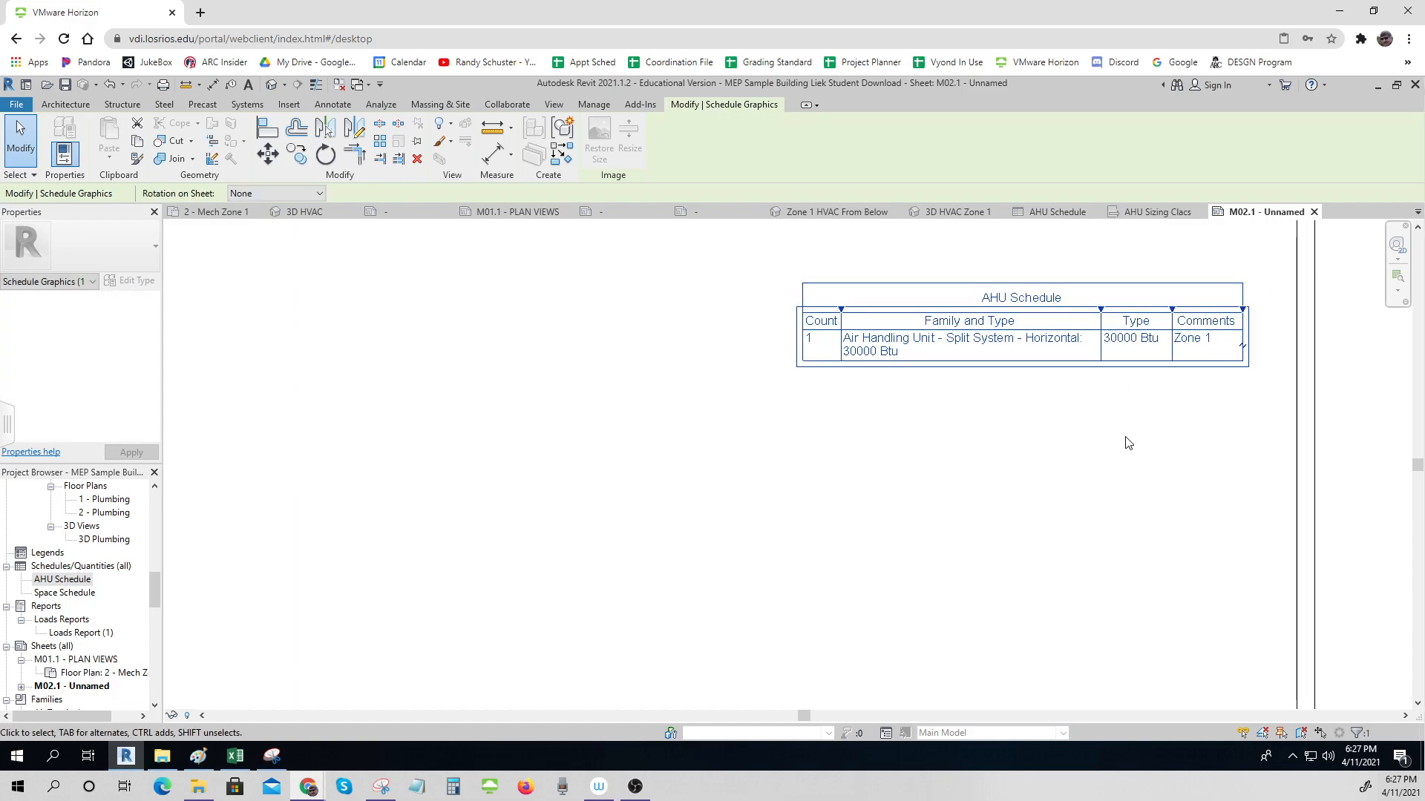
click(1096, 475)
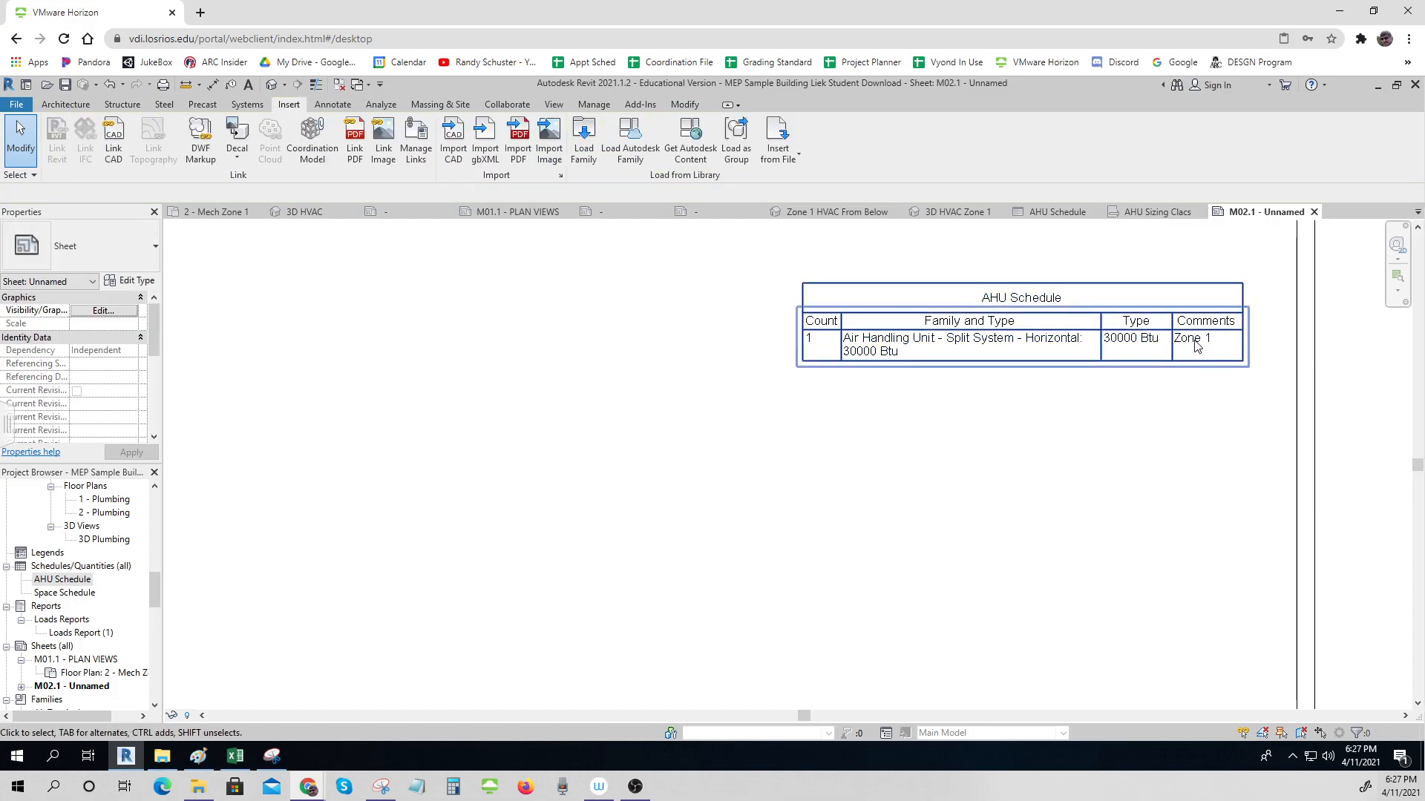
click(1203, 382)
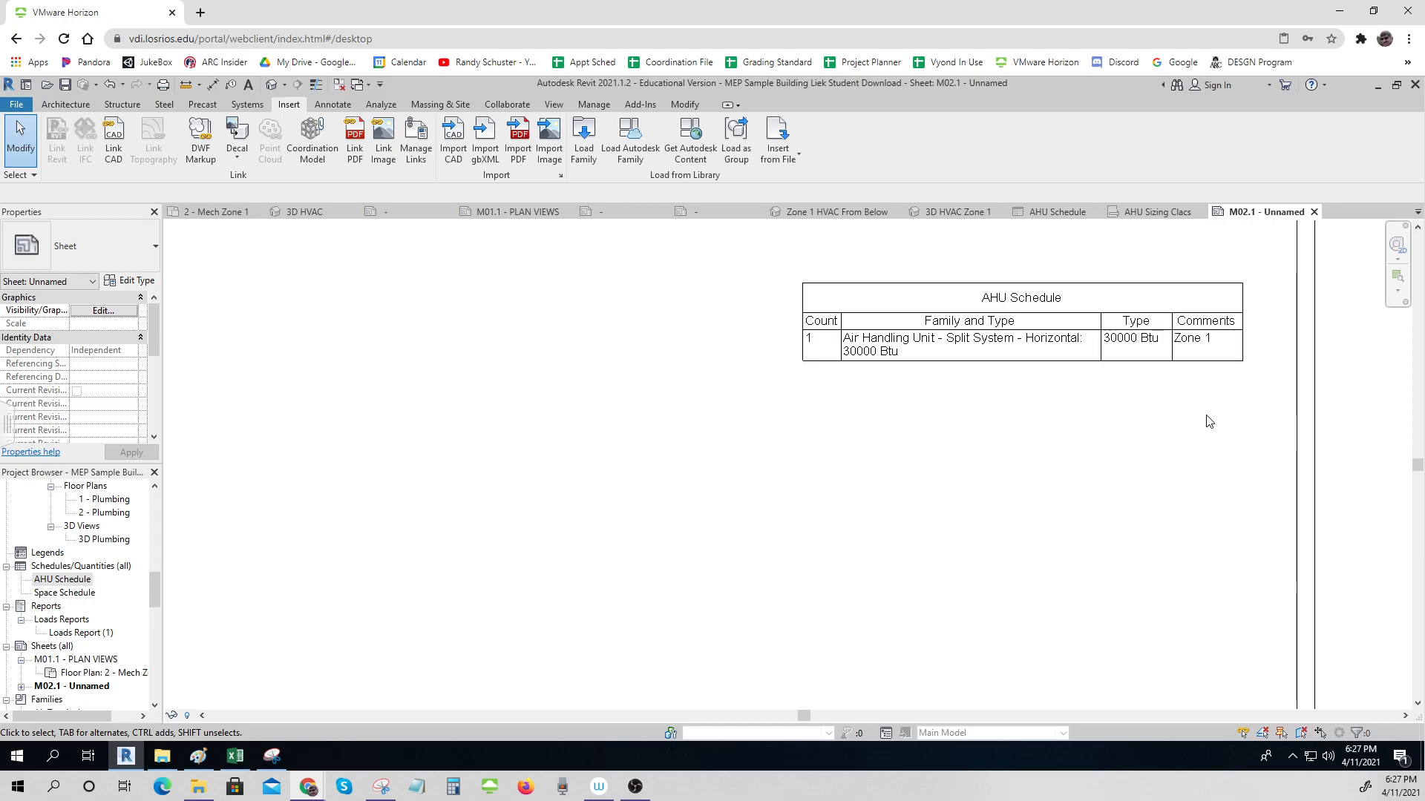
- Place the AHU Sizing Clacs drafting view on sheet M02.1, to the left of the AHU Schedule
key(ctrl)
scroll(1006, 454, down, 1)
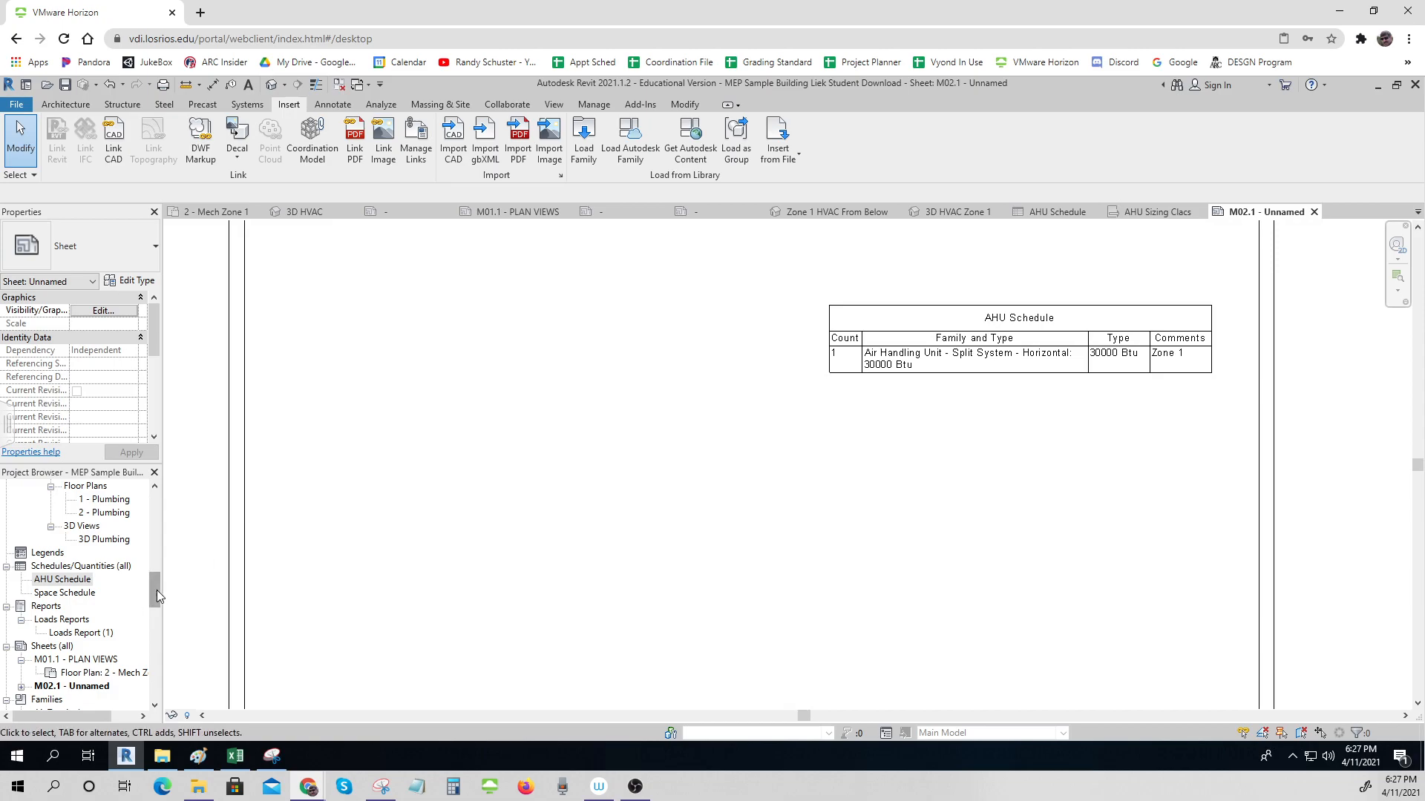
drag(157, 596, 168, 556)
drag(166, 556, 173, 520)
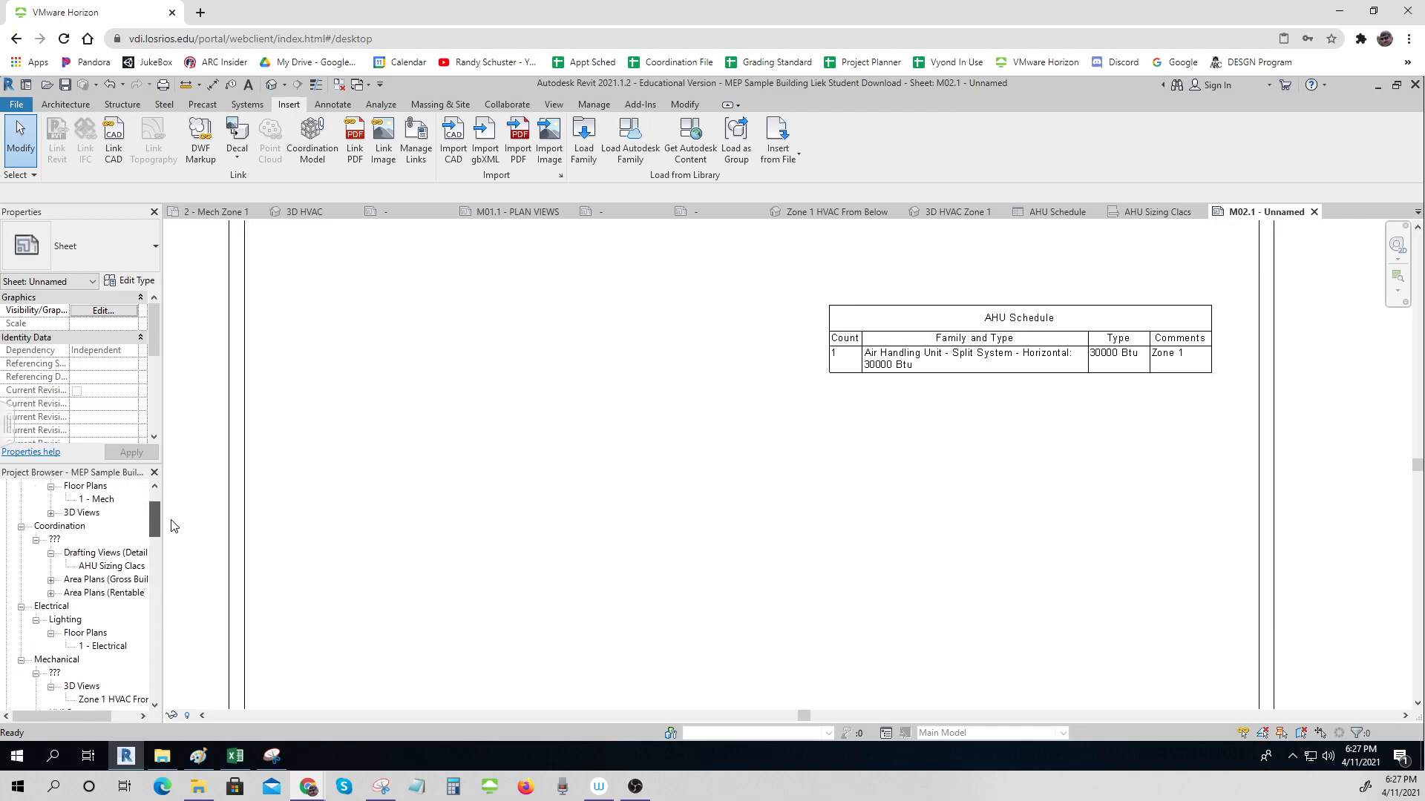
click(109, 568)
drag(94, 574, 542, 533)
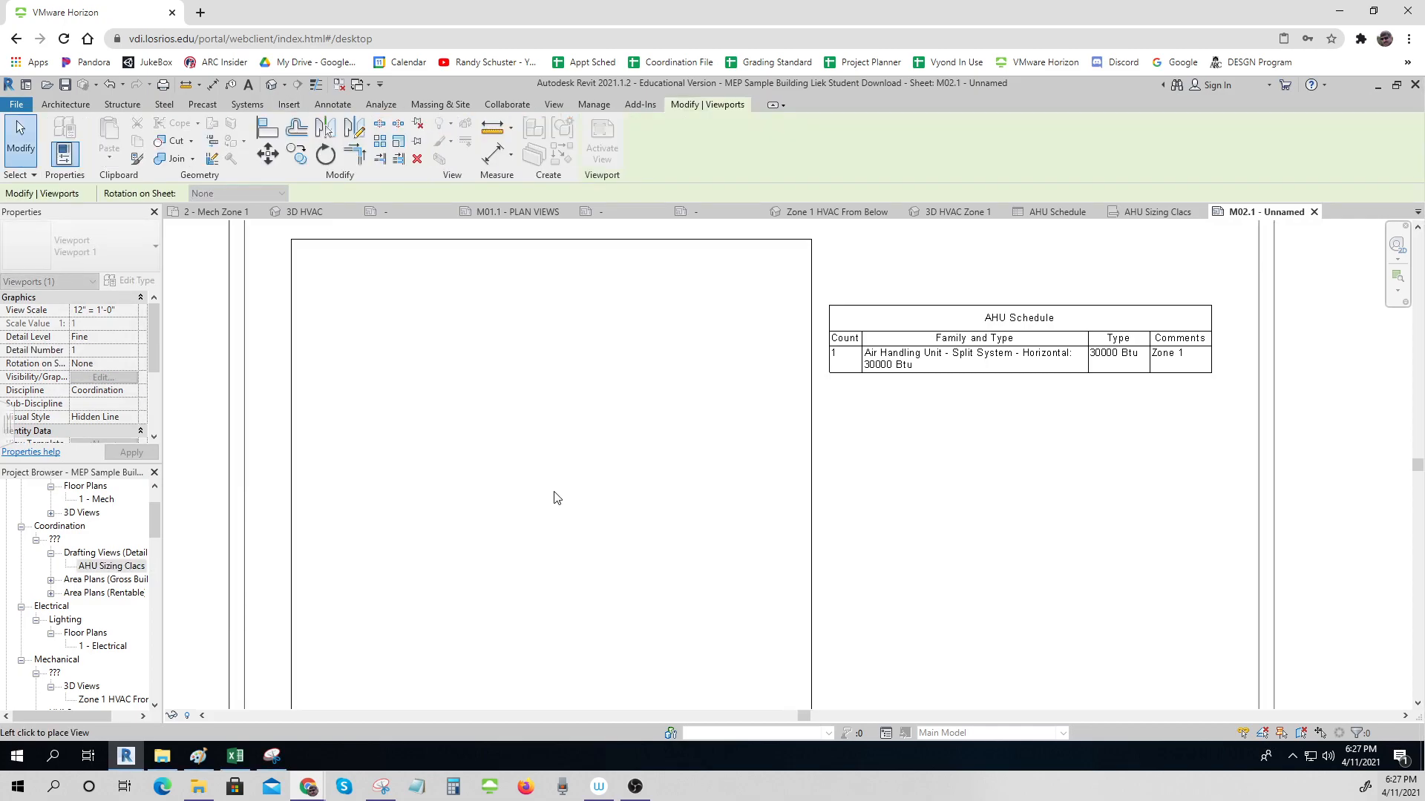
click(555, 496)
scroll(629, 527, down, 2)
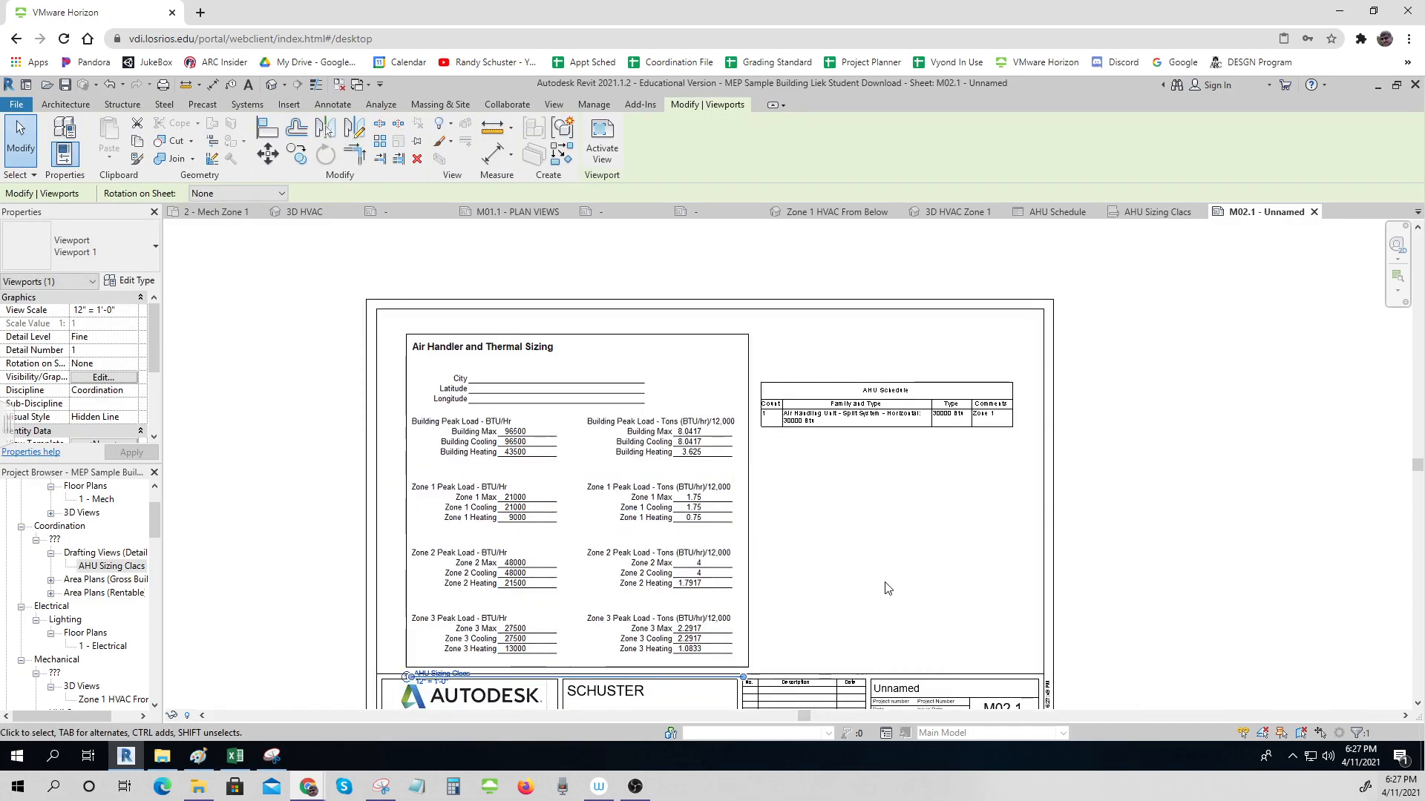
- Move the AHU Sizing Clacs viewport up so its view title clears the title block, and check the title
drag(725, 591, 718, 573)
click(294, 605)
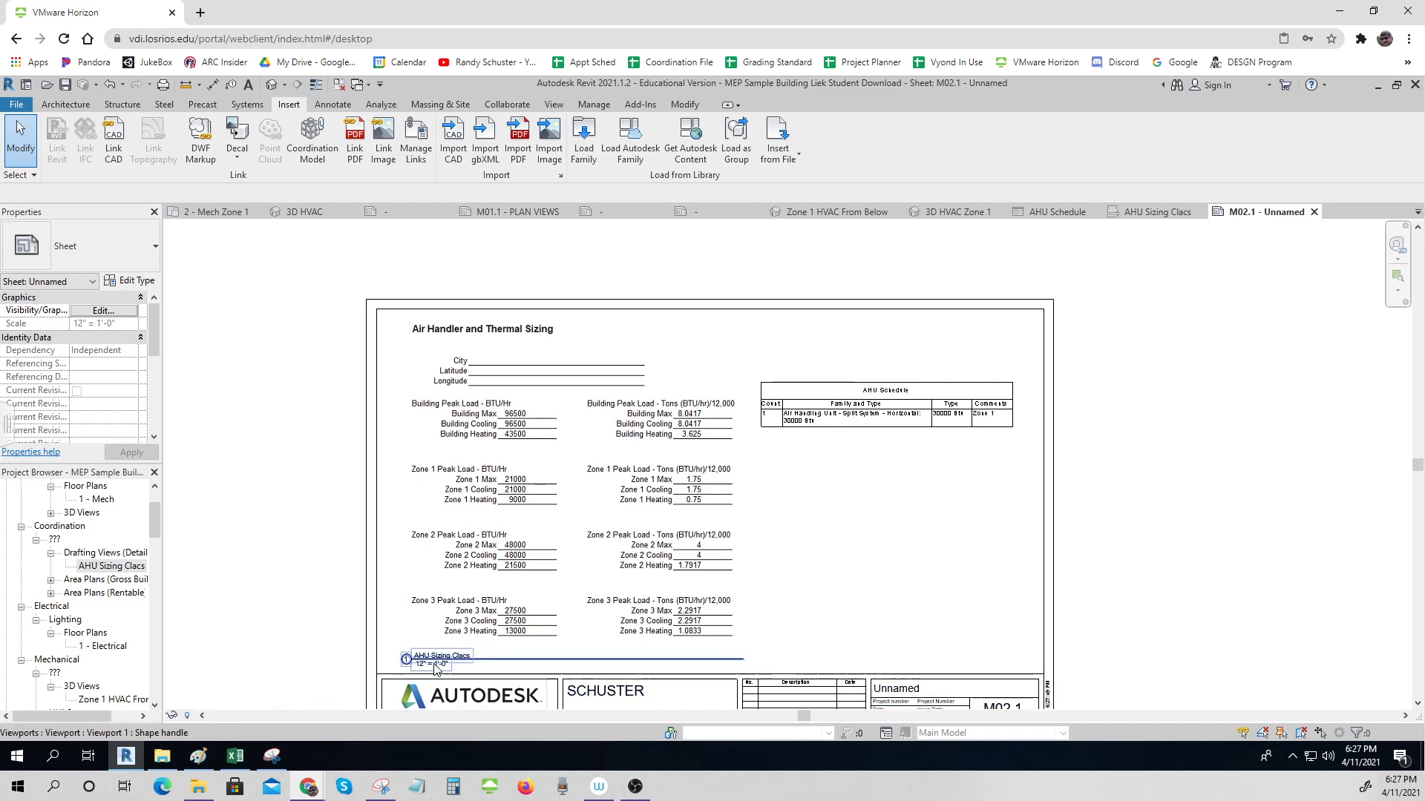
scroll(436, 668, up, 3)
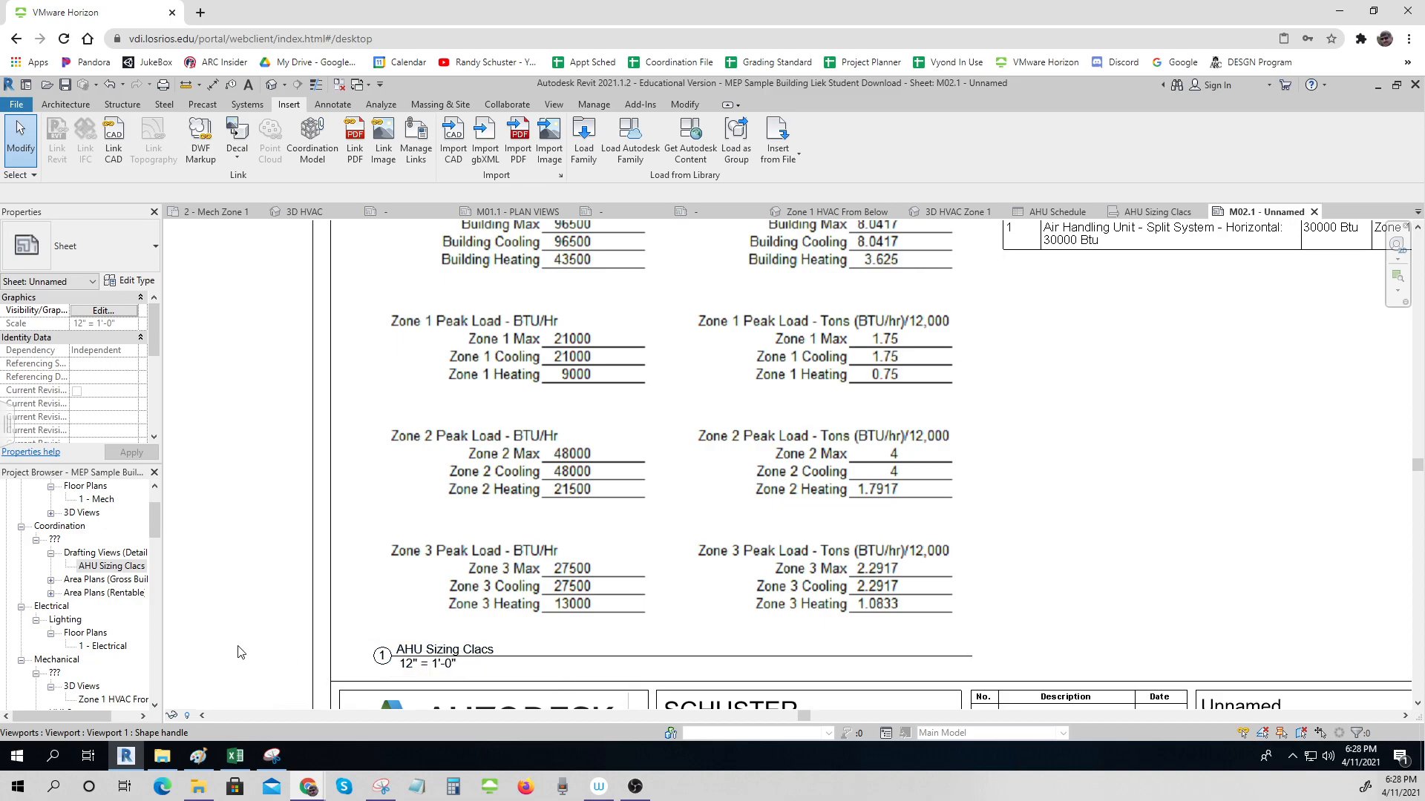
scroll(230, 643, down, 4)
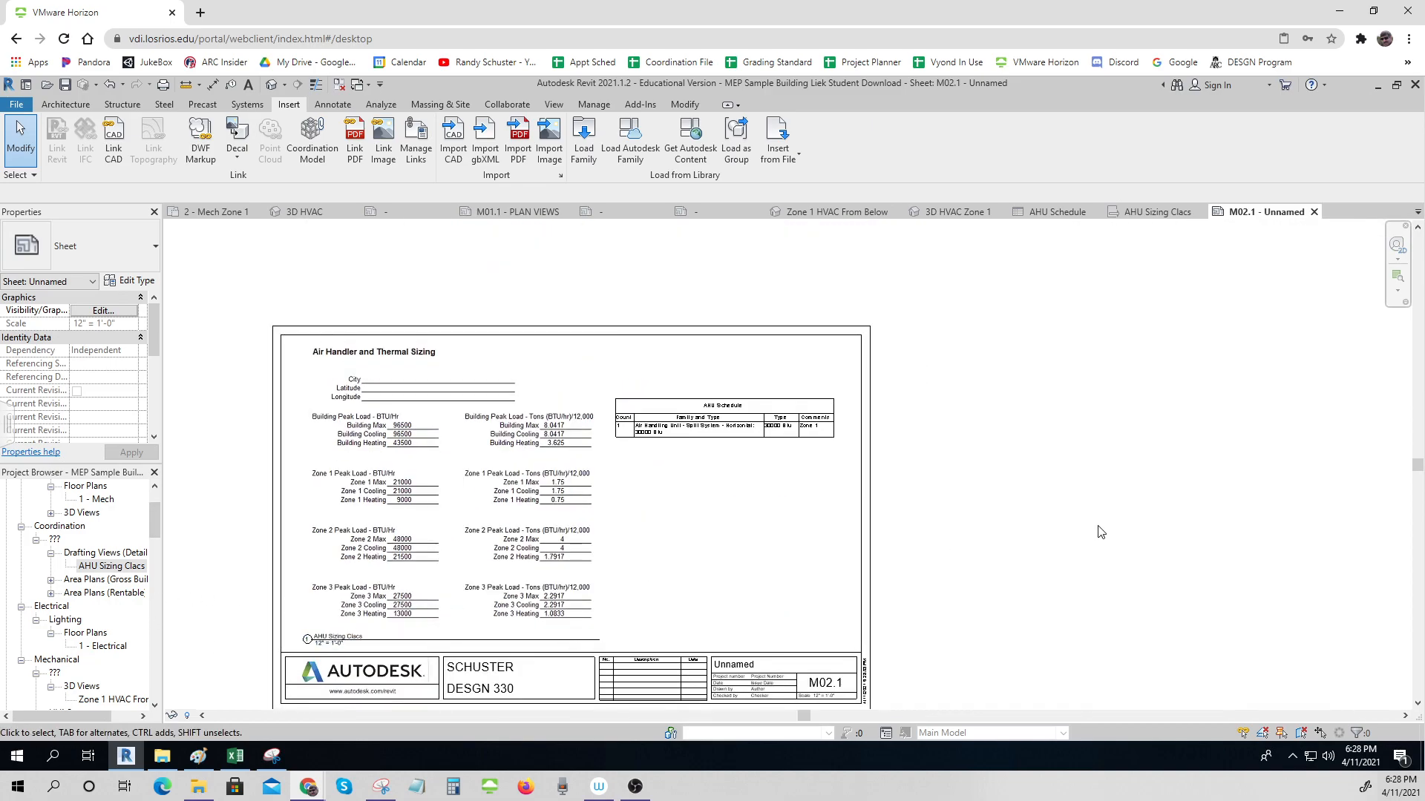
- Move the AHU Schedule up on the sheet and nudge it close to the upper border
click(771, 433)
drag(771, 430, 752, 353)
click(1117, 449)
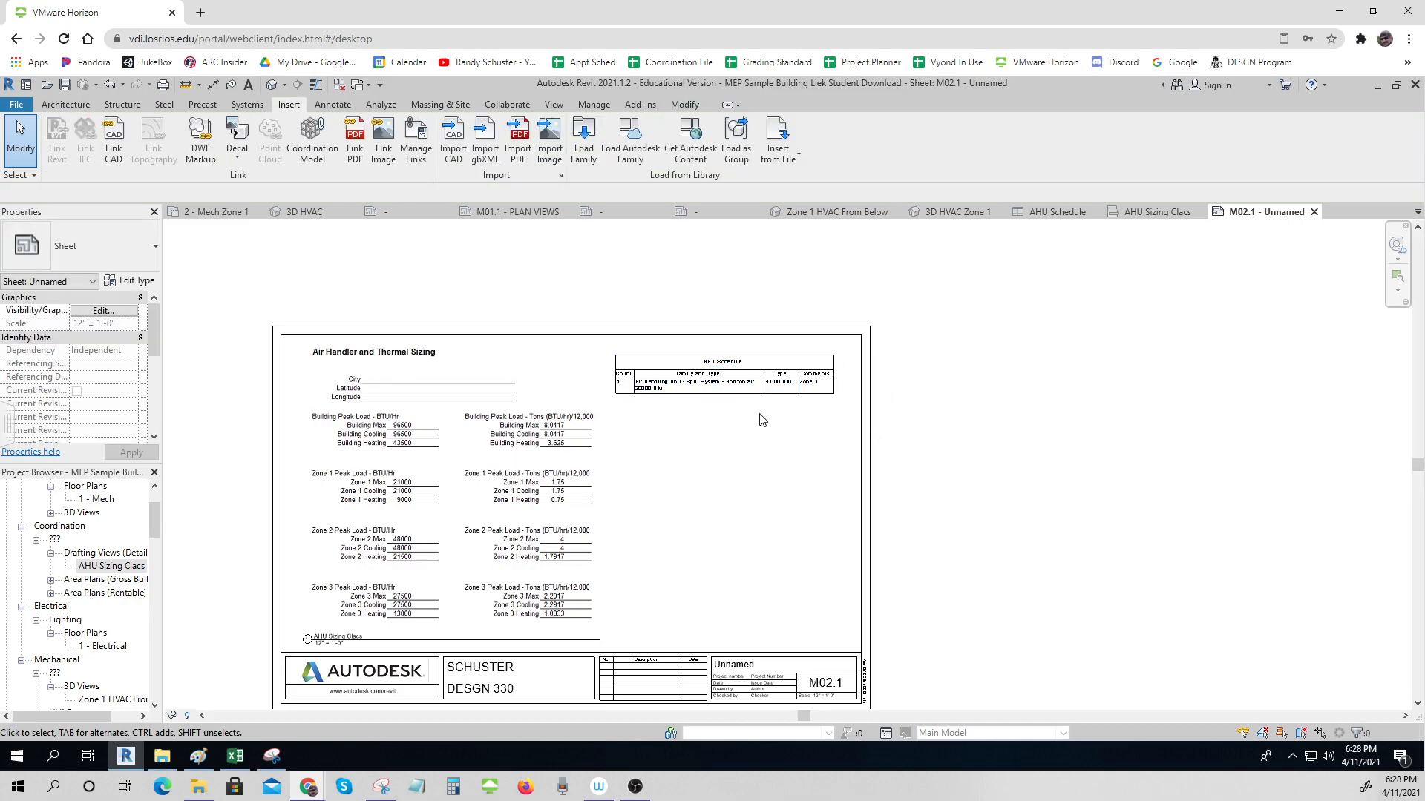
click(742, 390)
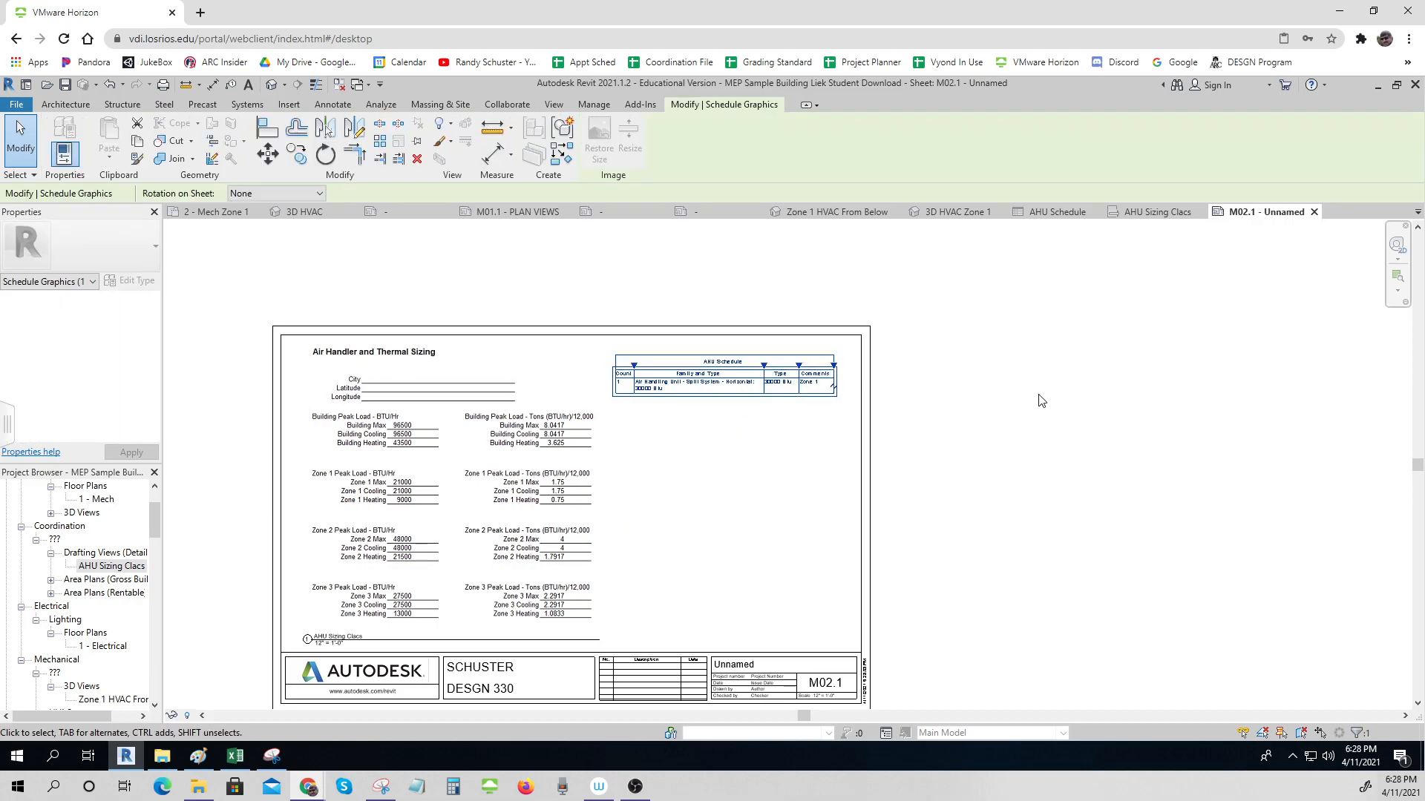
key(Up)
key(Up)
key(Up)
key(Up)
key(Up)
key(Up)
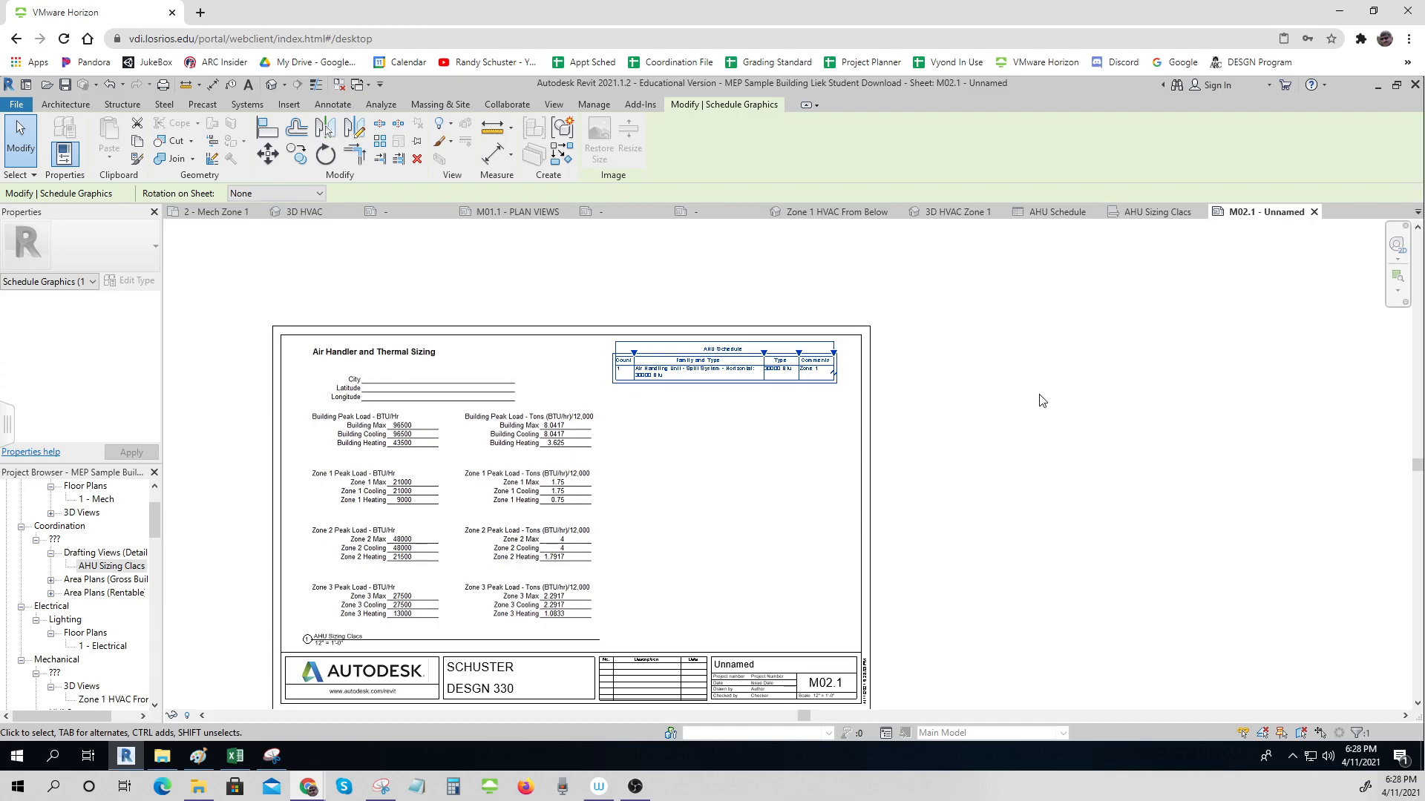
key(Escape)
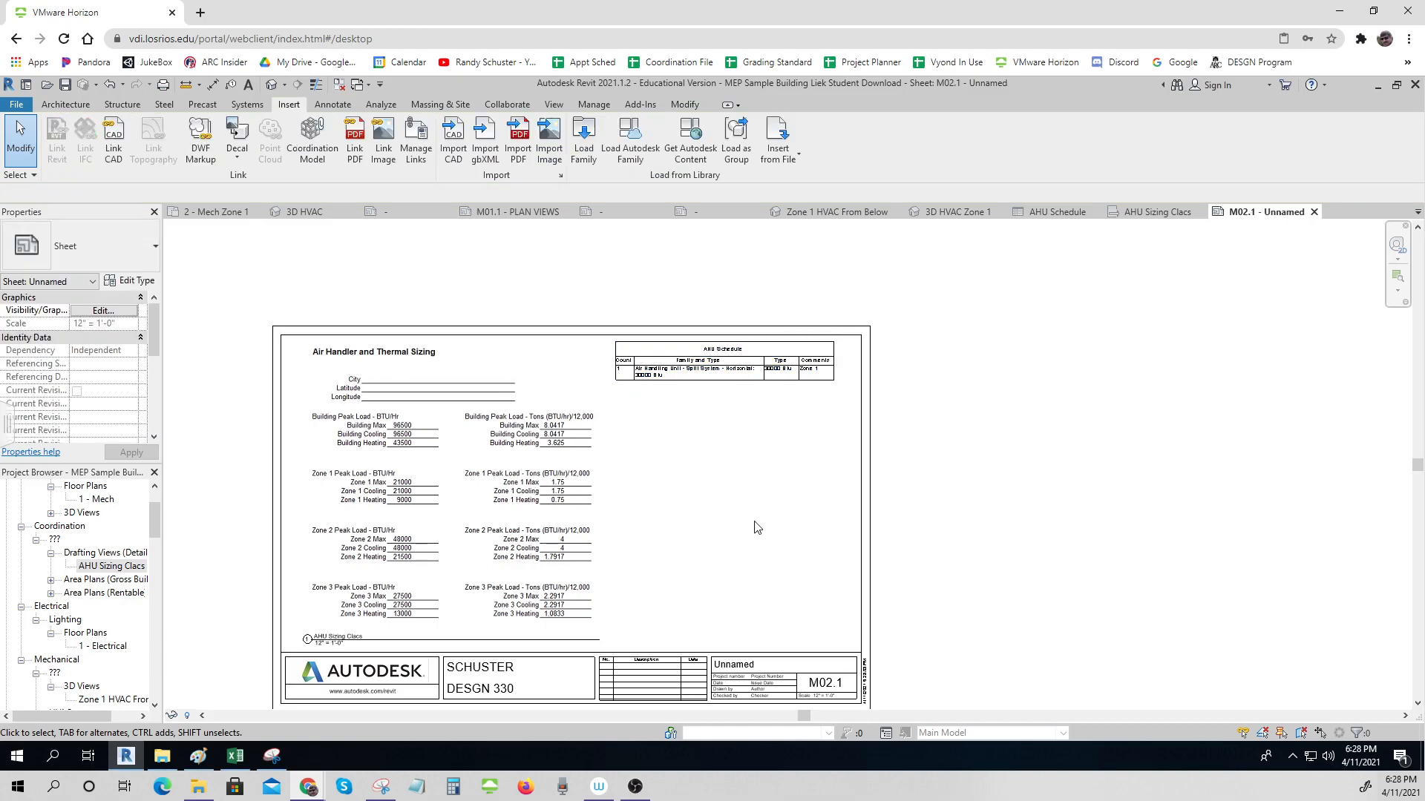
- Name the sheet "hvac eQUIPMENT" in the title block
click(747, 671)
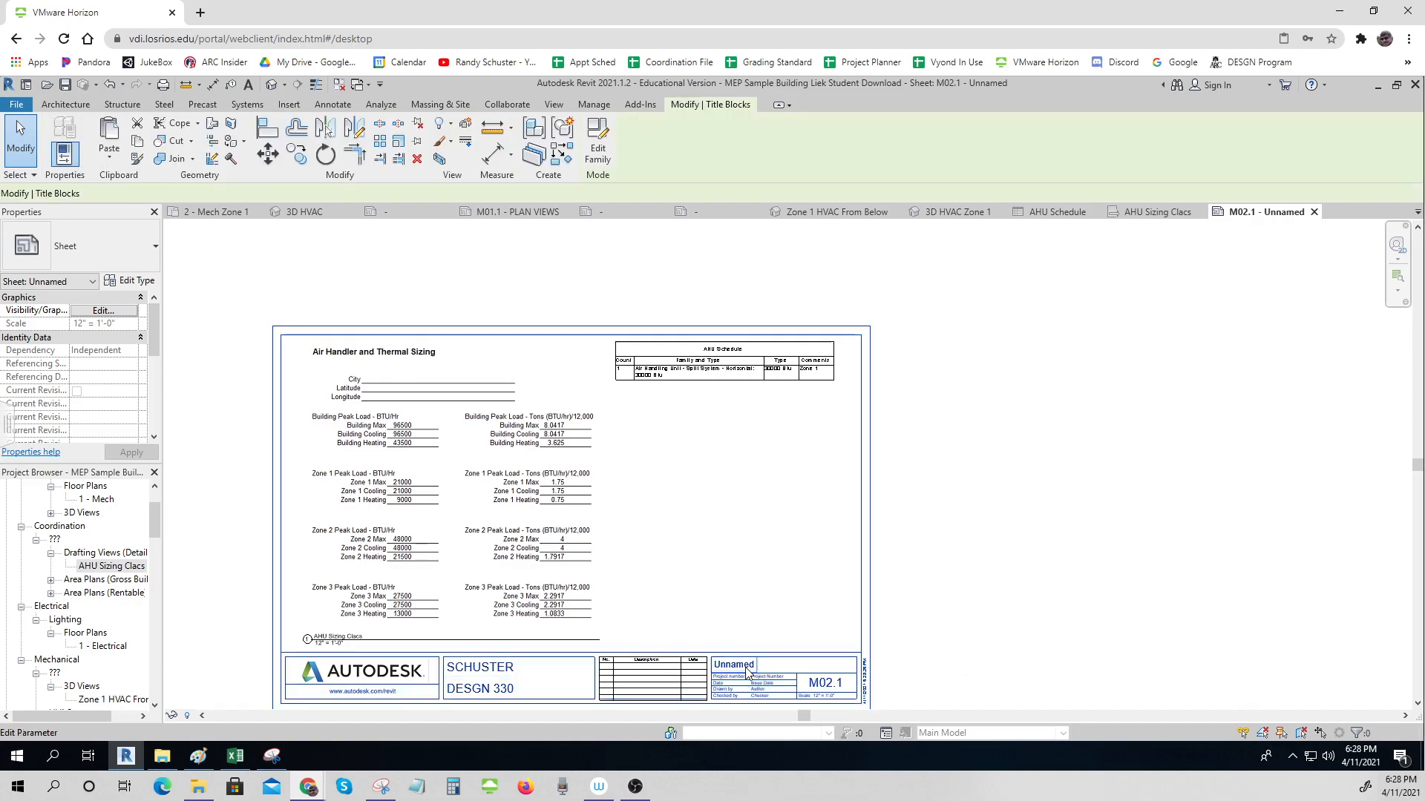
click(751, 668)
text(hv)
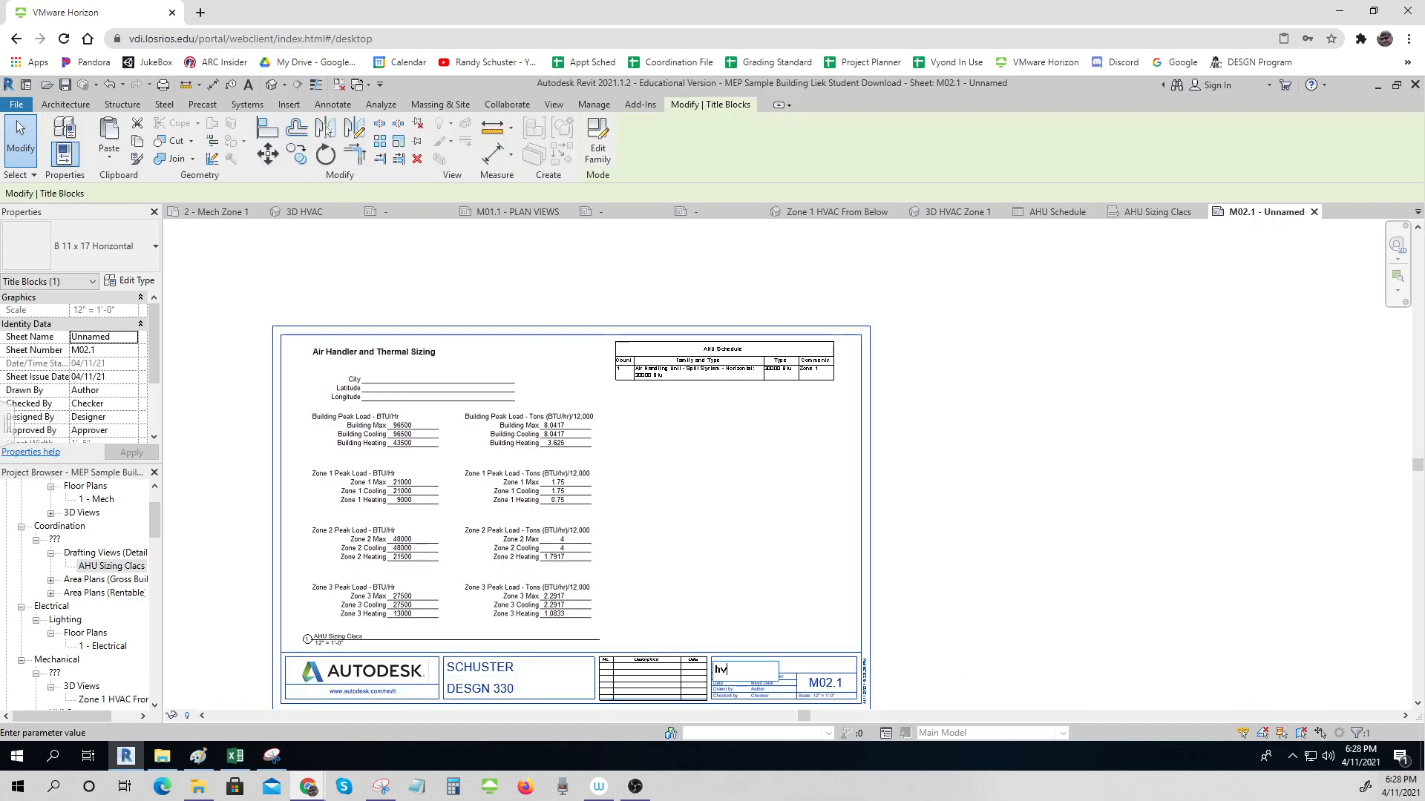
text(ac eQUIPMENT)
click(1018, 649)
- Rename sheet M02.1 to "SCHEDULES & CALCS" in the title block
click(793, 665)
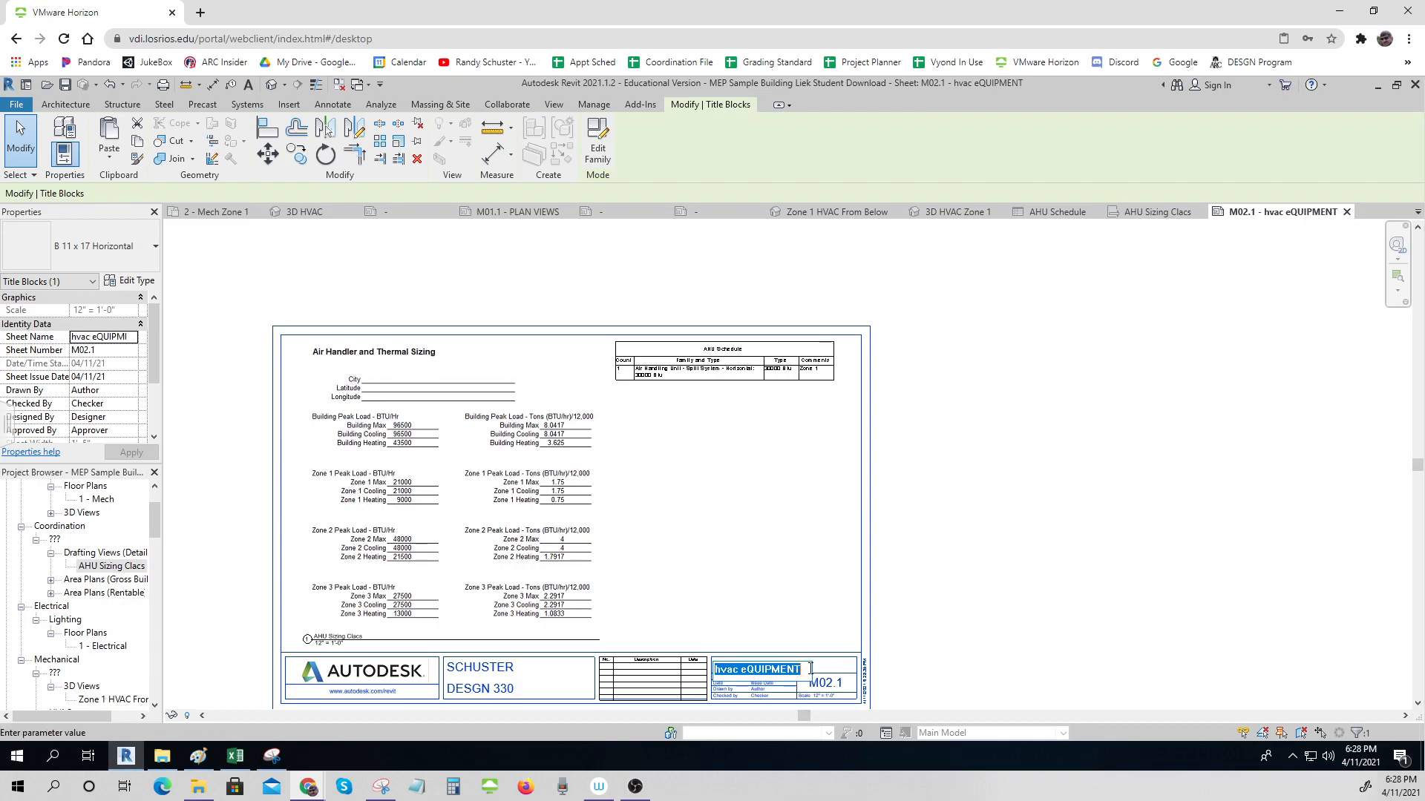
text(SCHEDU)
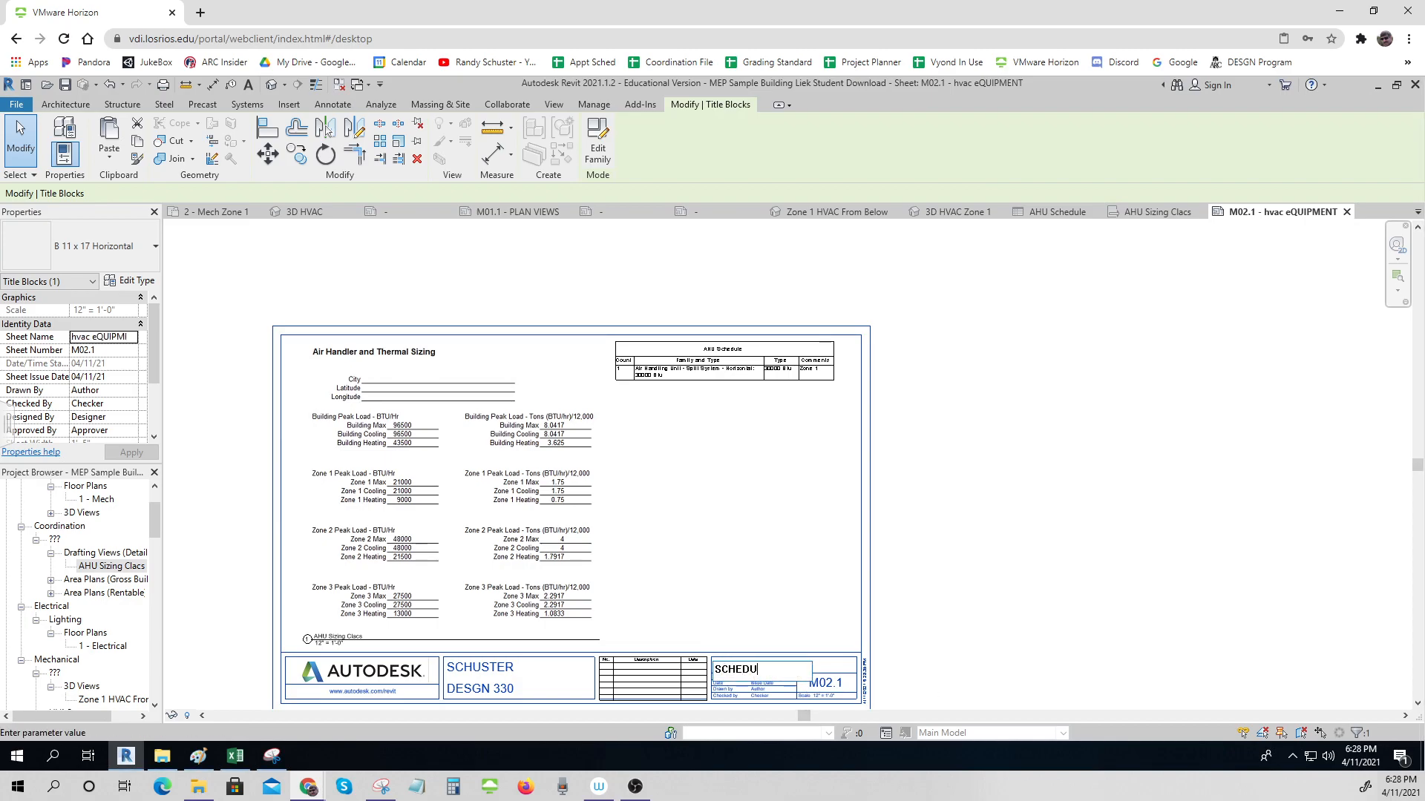
text(LES & CALCS)
click(1030, 657)
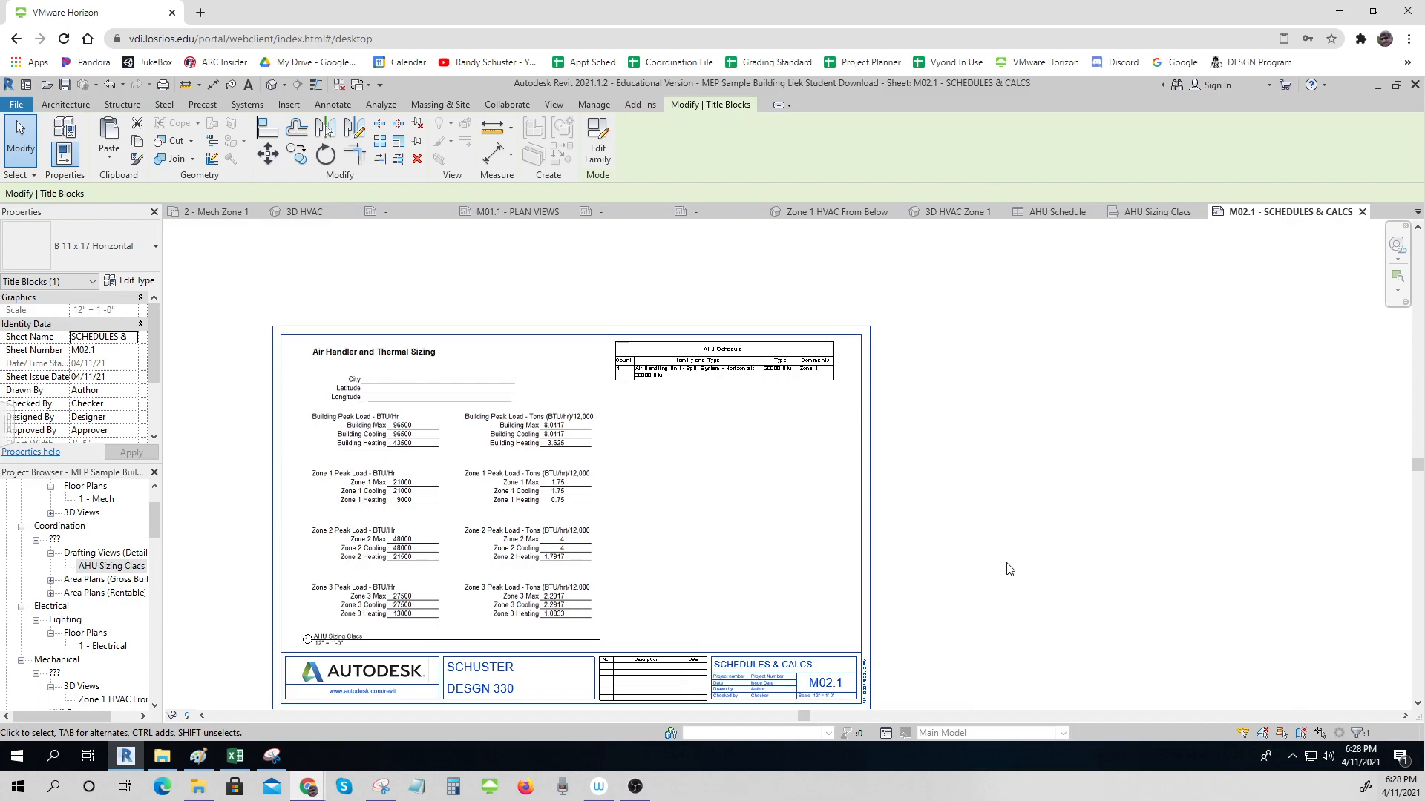
- Compare sheet M02.1 with the Schedules and Calcs entries of the required sheet list in the Snipping Tool
click(273, 757)
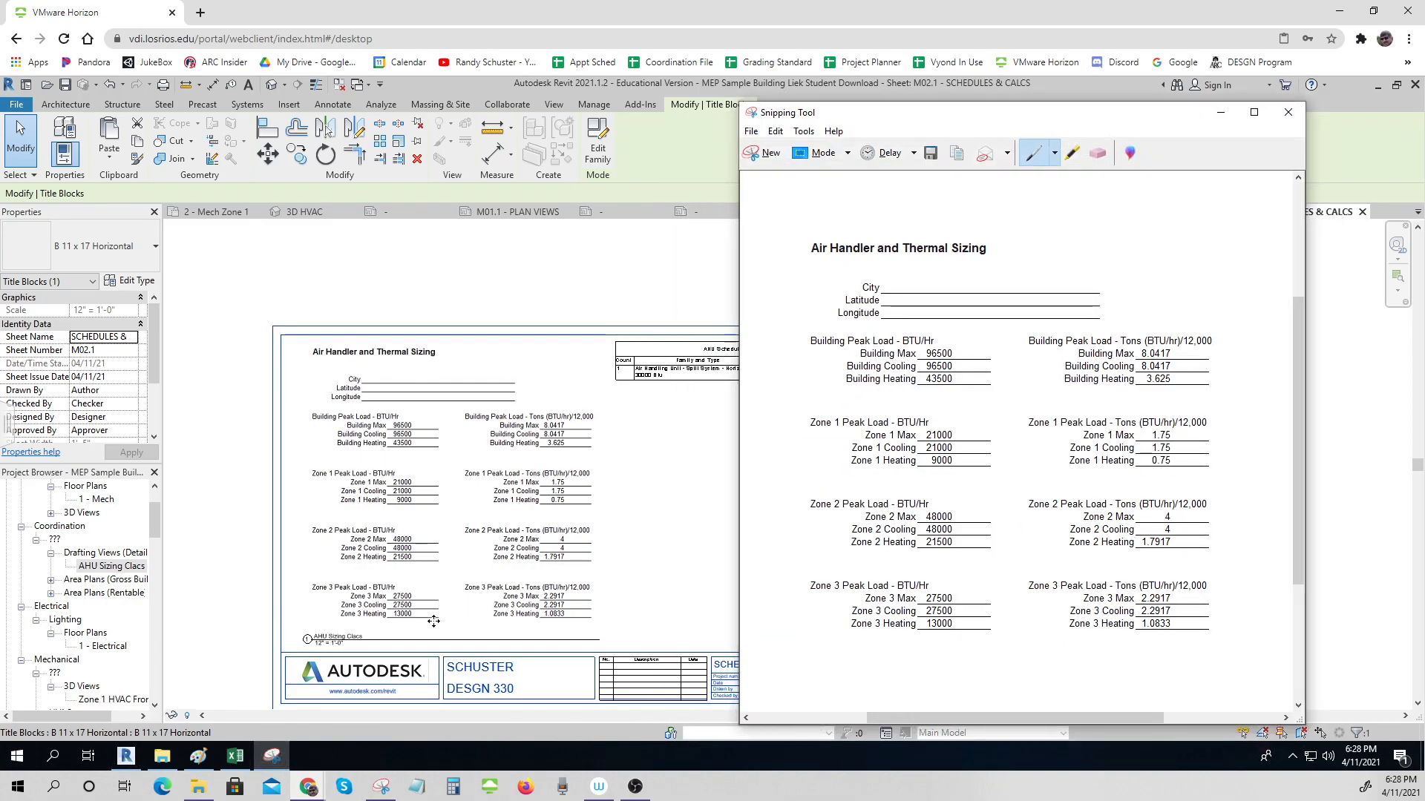
click(380, 787)
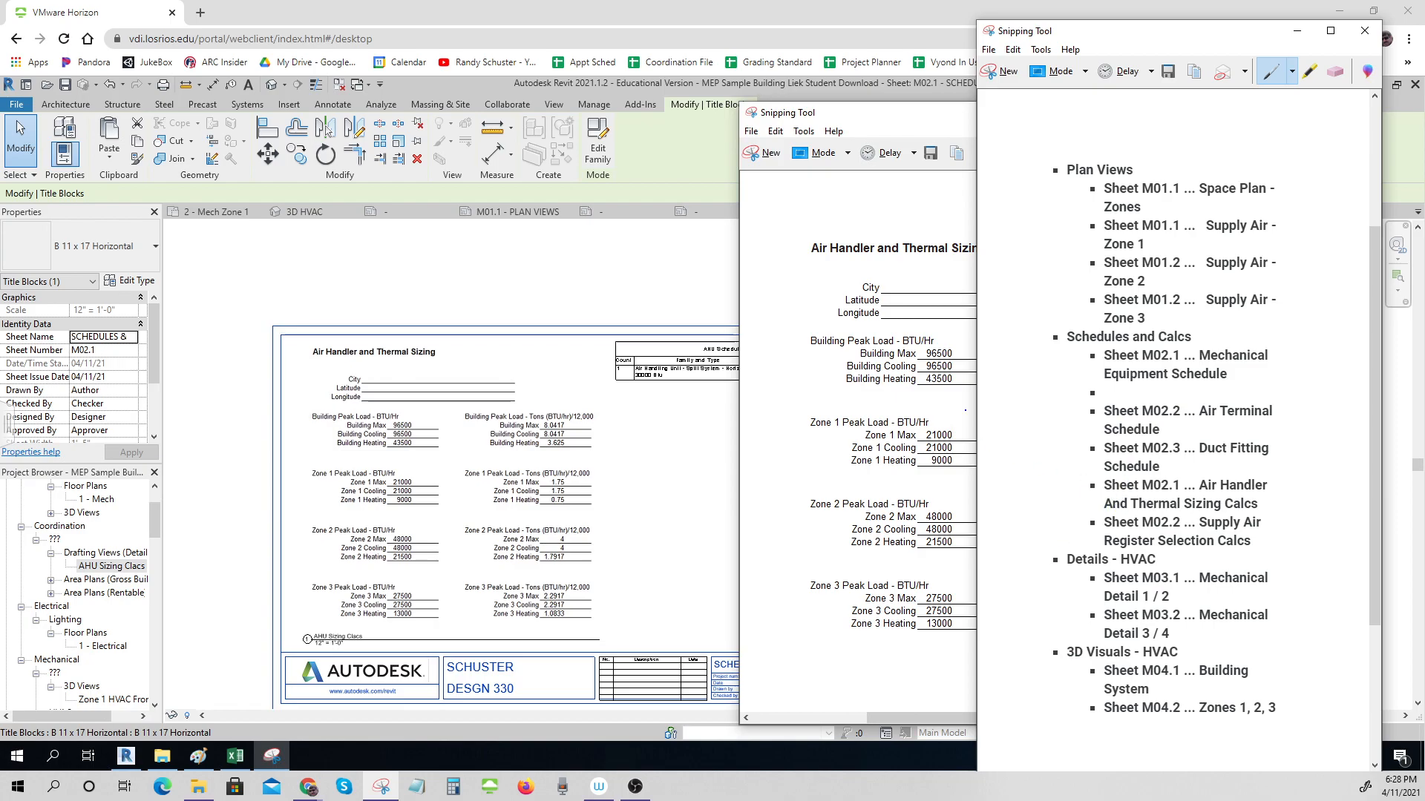
click(970, 423)
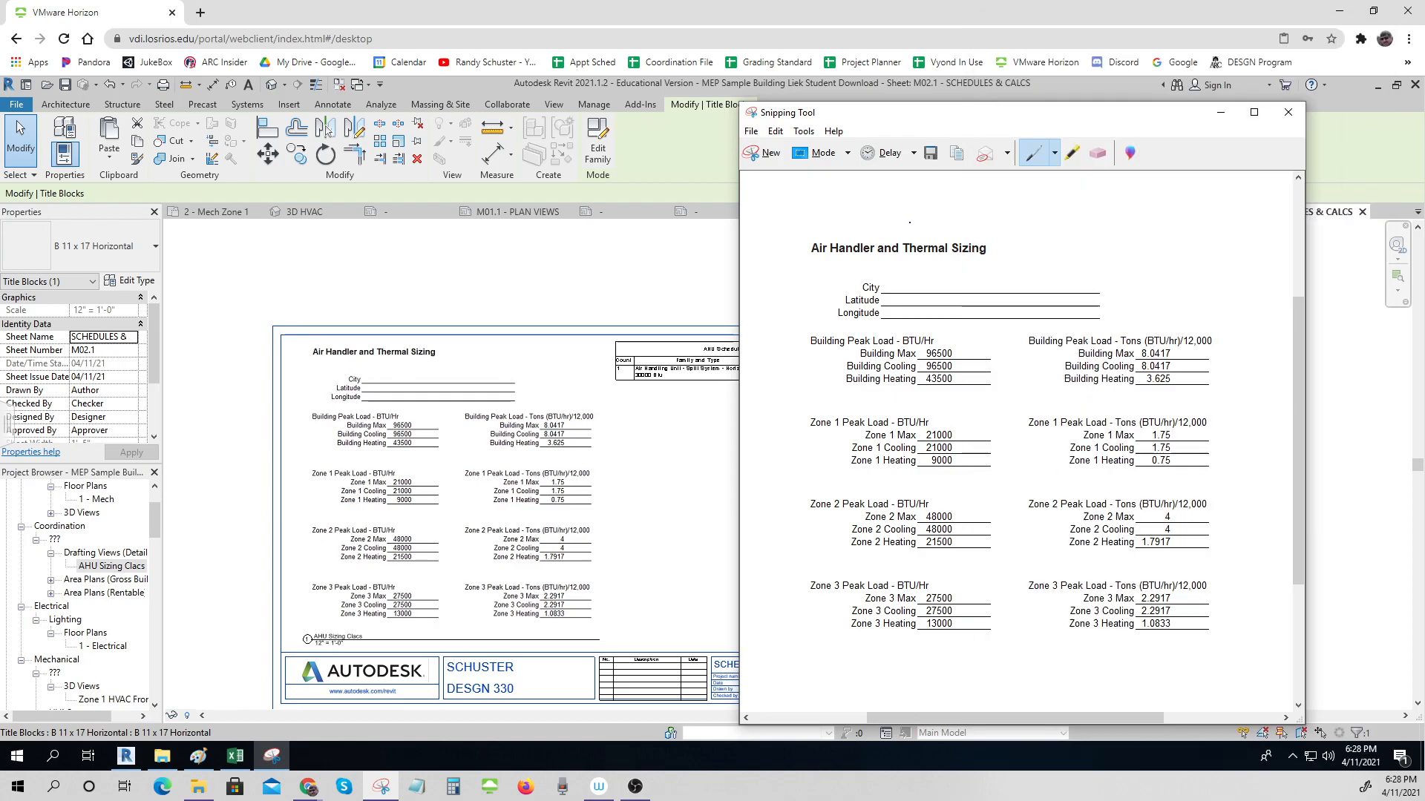
click(1219, 112)
click(274, 757)
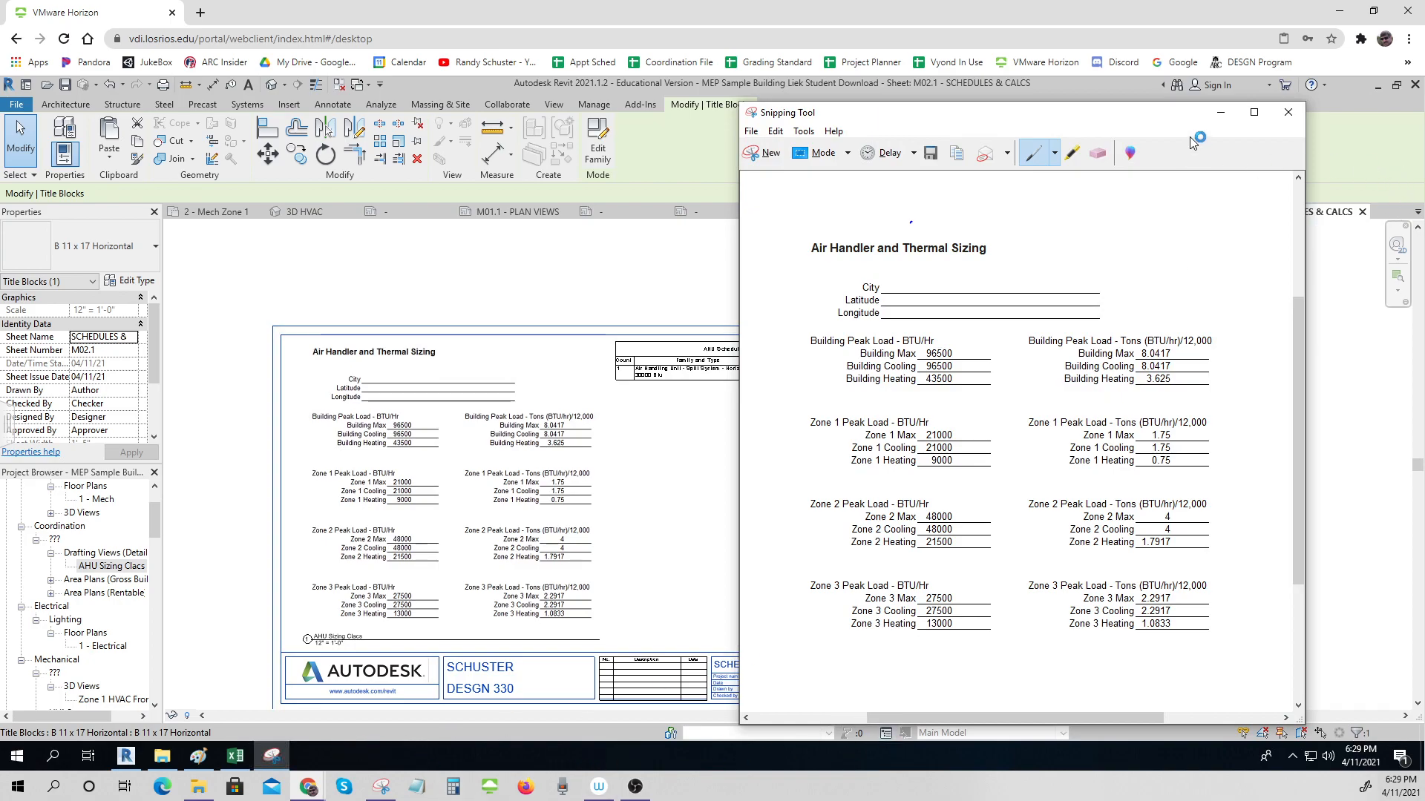
click(1220, 113)
click(382, 788)
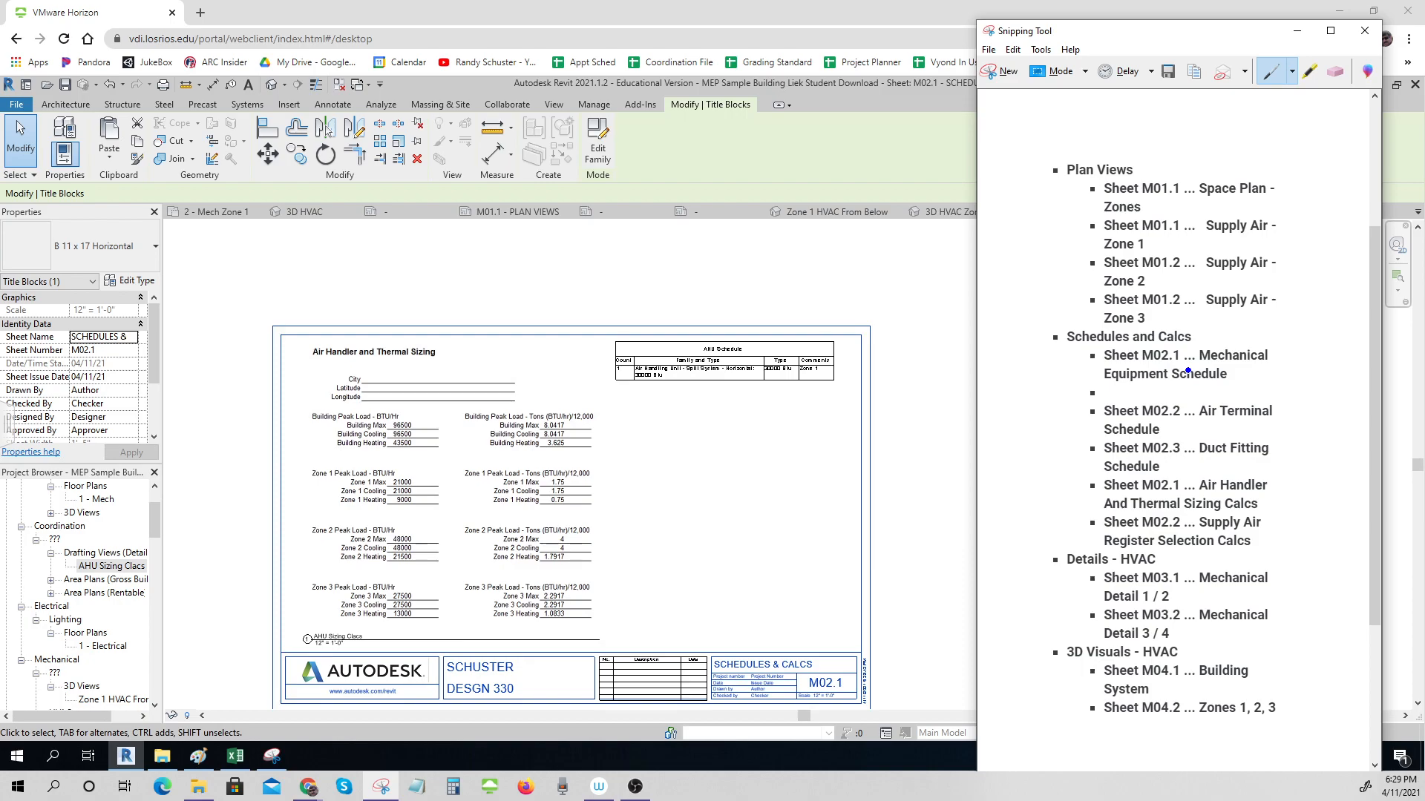
key(ctrl)
key(ctrl)
key(ctrl)
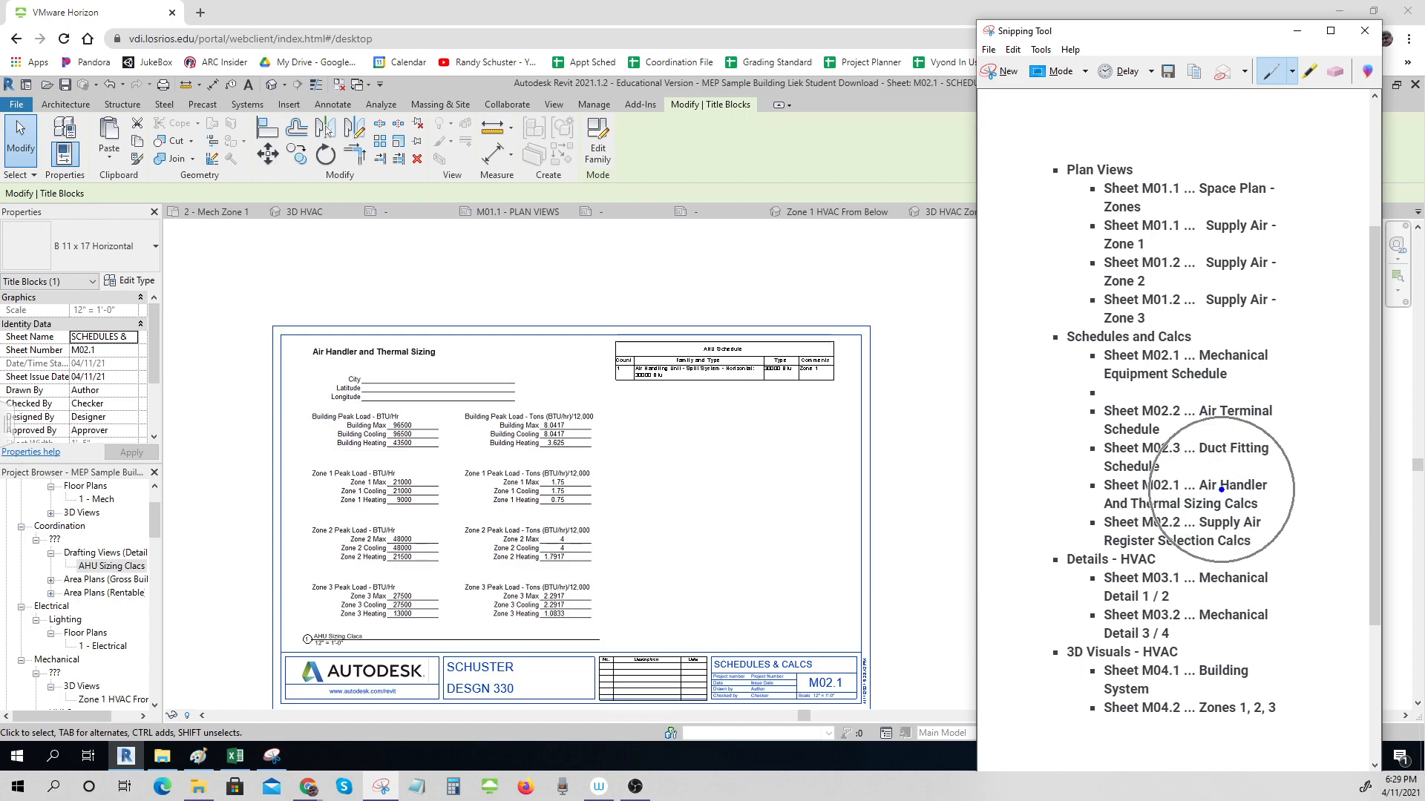
click(928, 510)
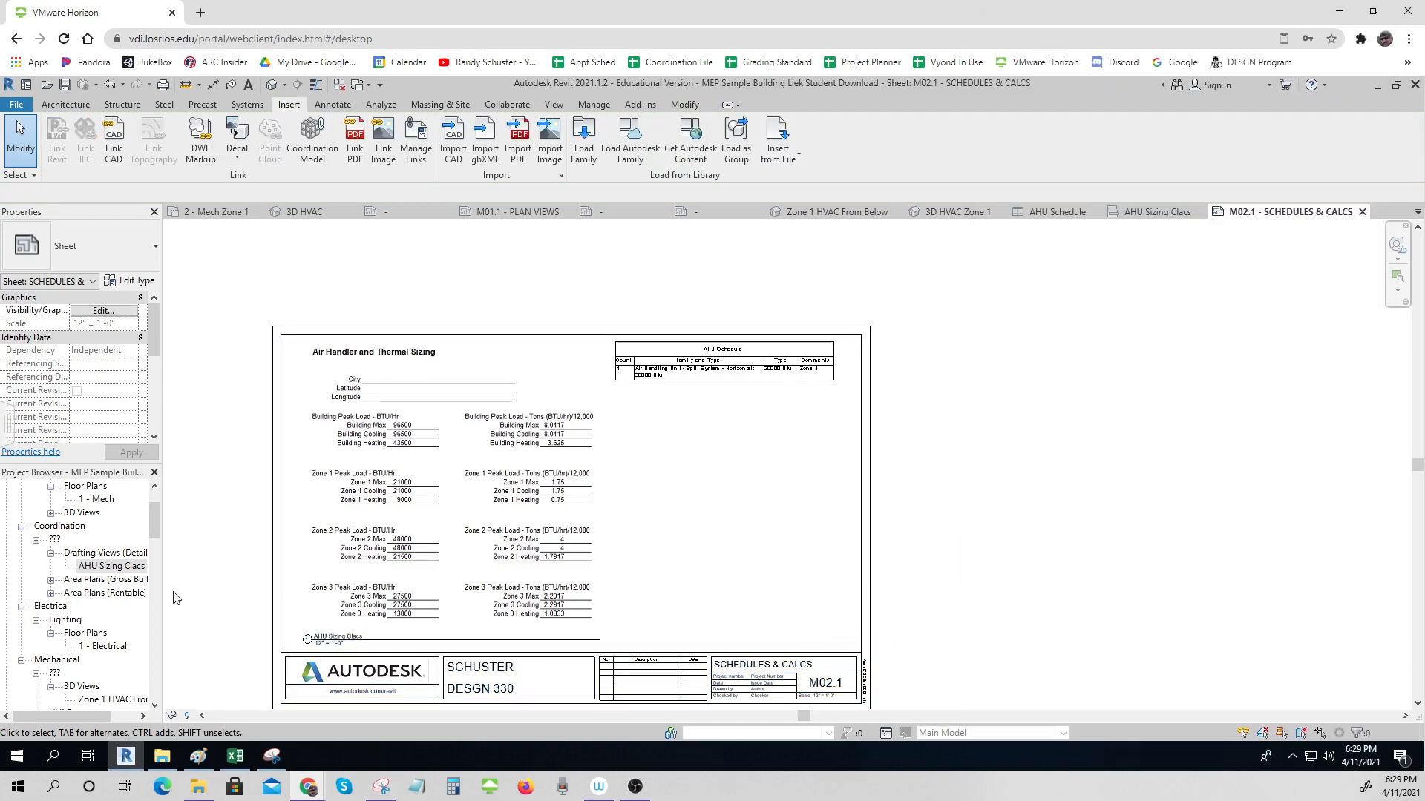
- Open the 2 - Mech Zone 1 floor plan from the mechanical HVAC views
drag(154, 524, 153, 509)
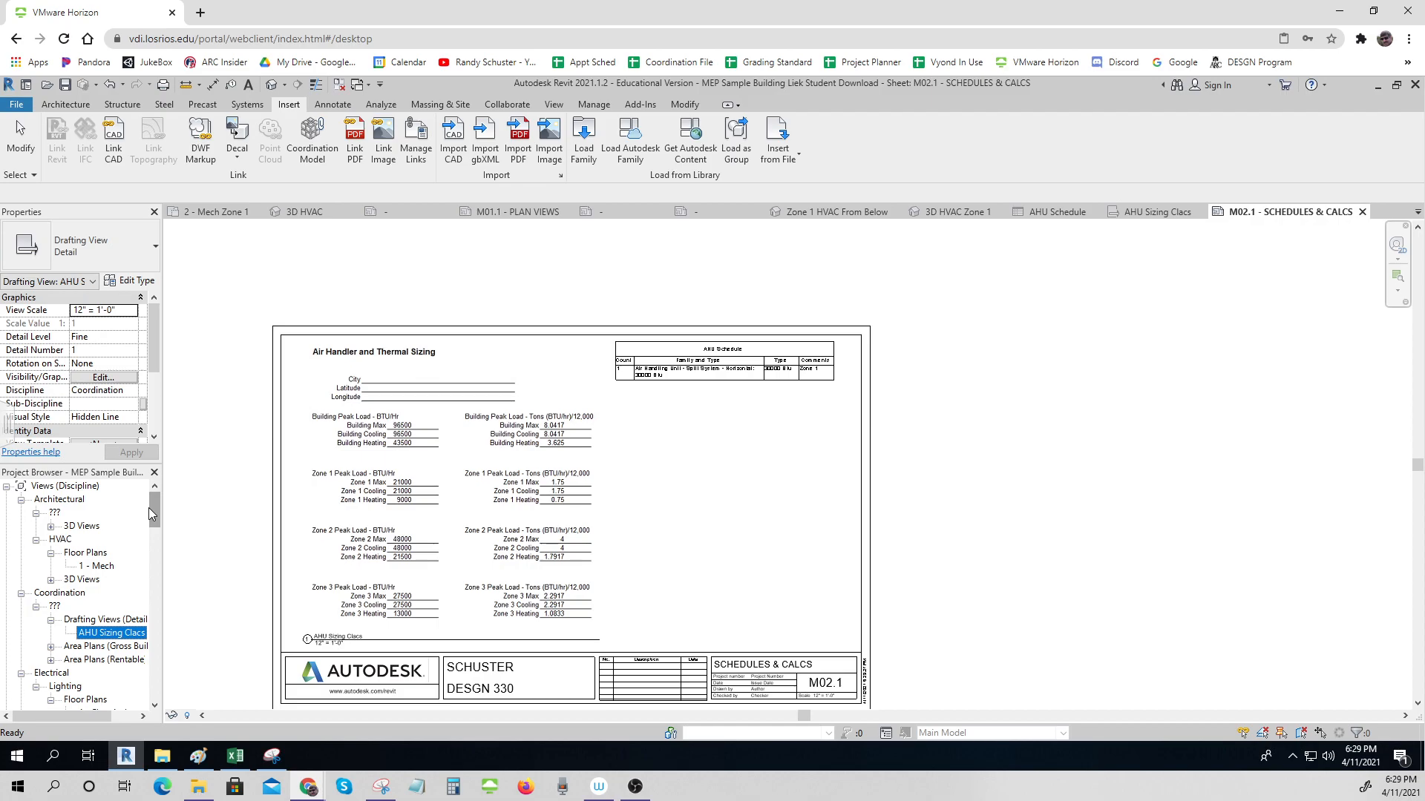
drag(154, 506, 158, 539)
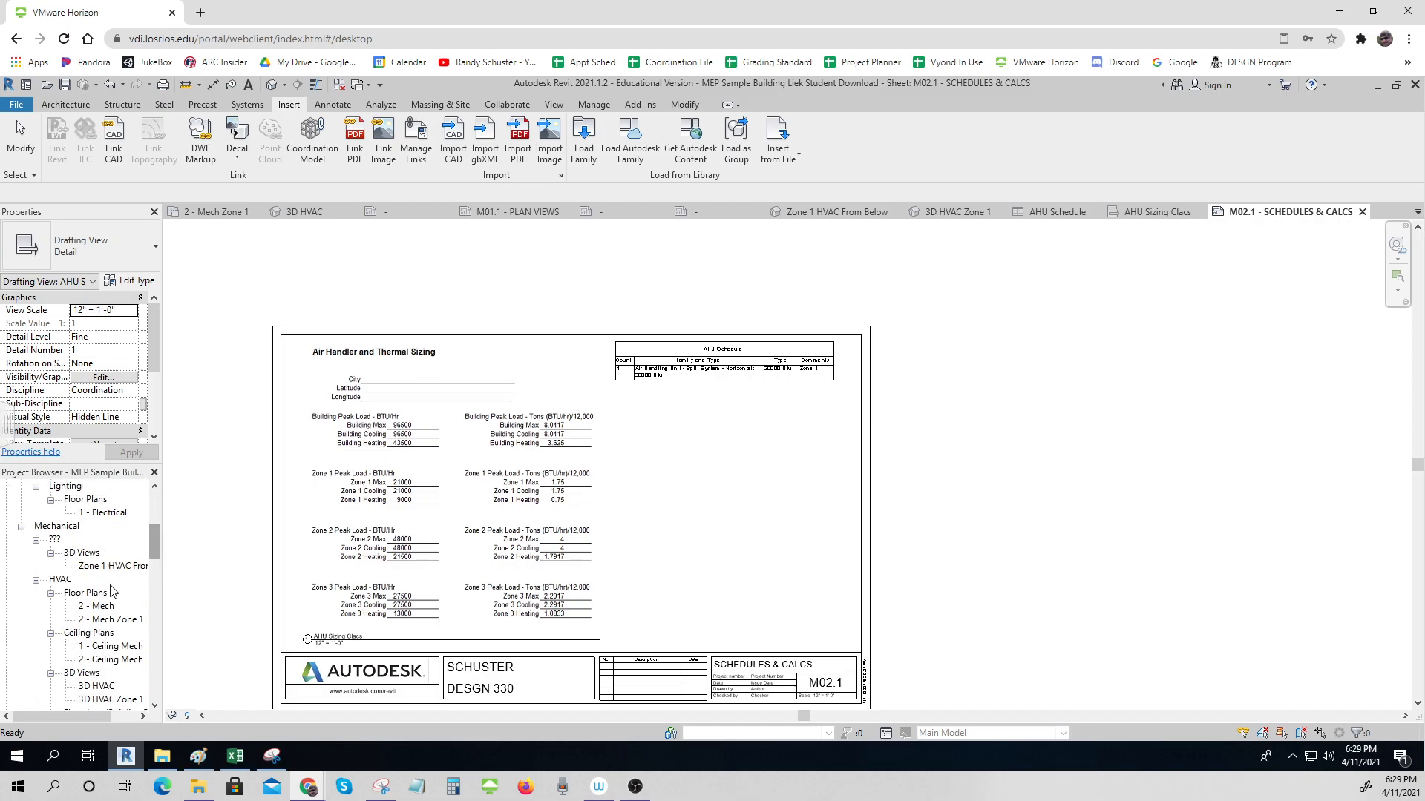
double_click(109, 623)
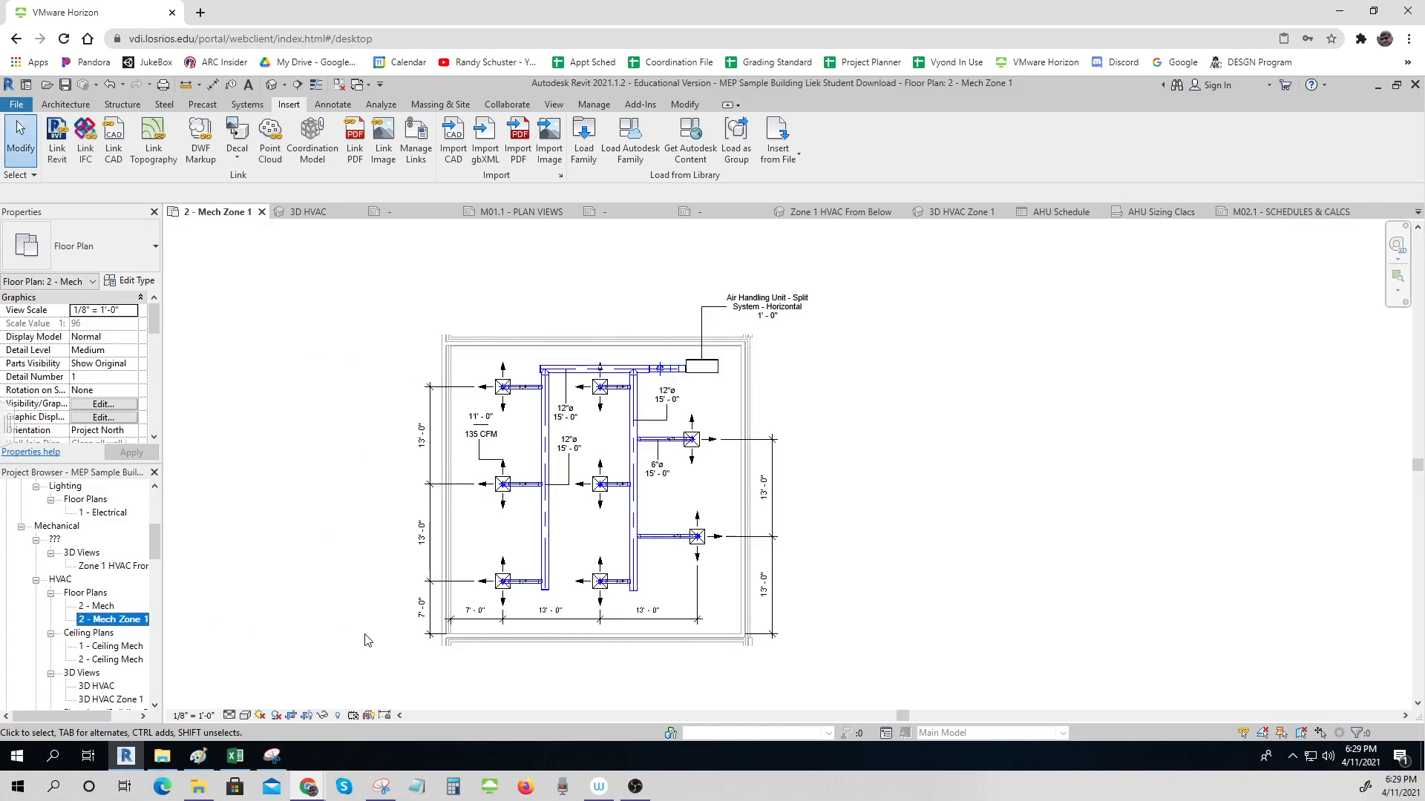
- Open the Zone 1 HVAC From Below 3D view from the mechanical views
scroll(518, 167, down, 5)
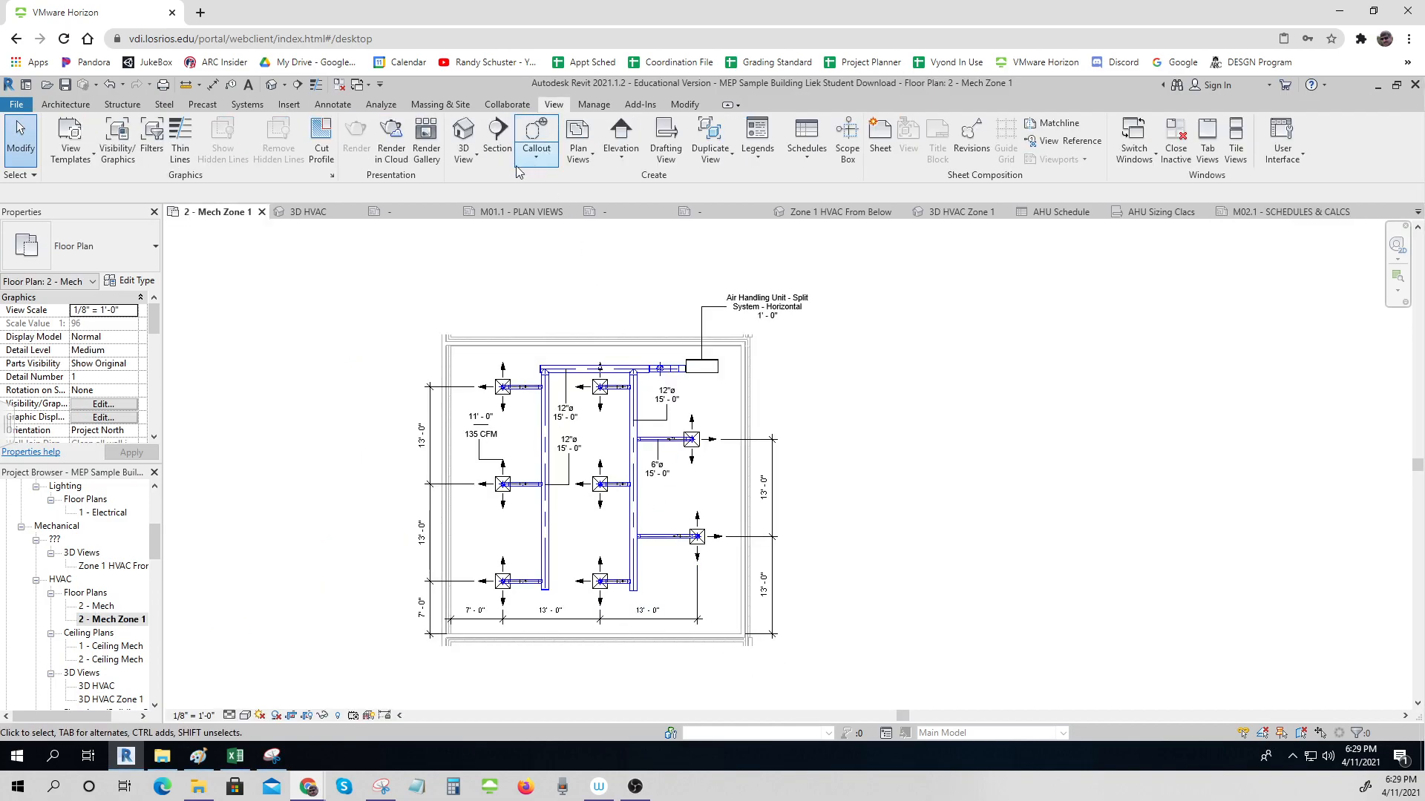
click(467, 156)
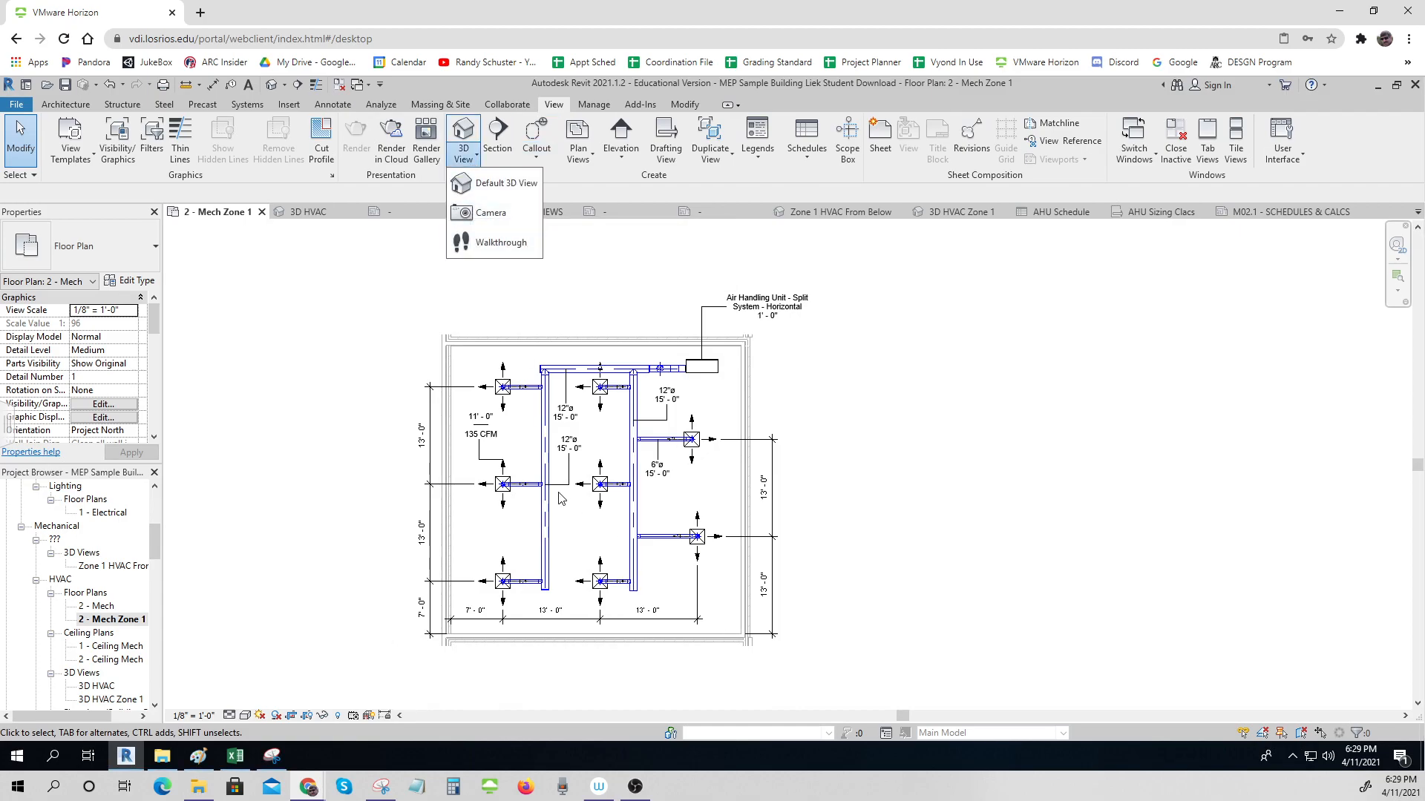
click(99, 568)
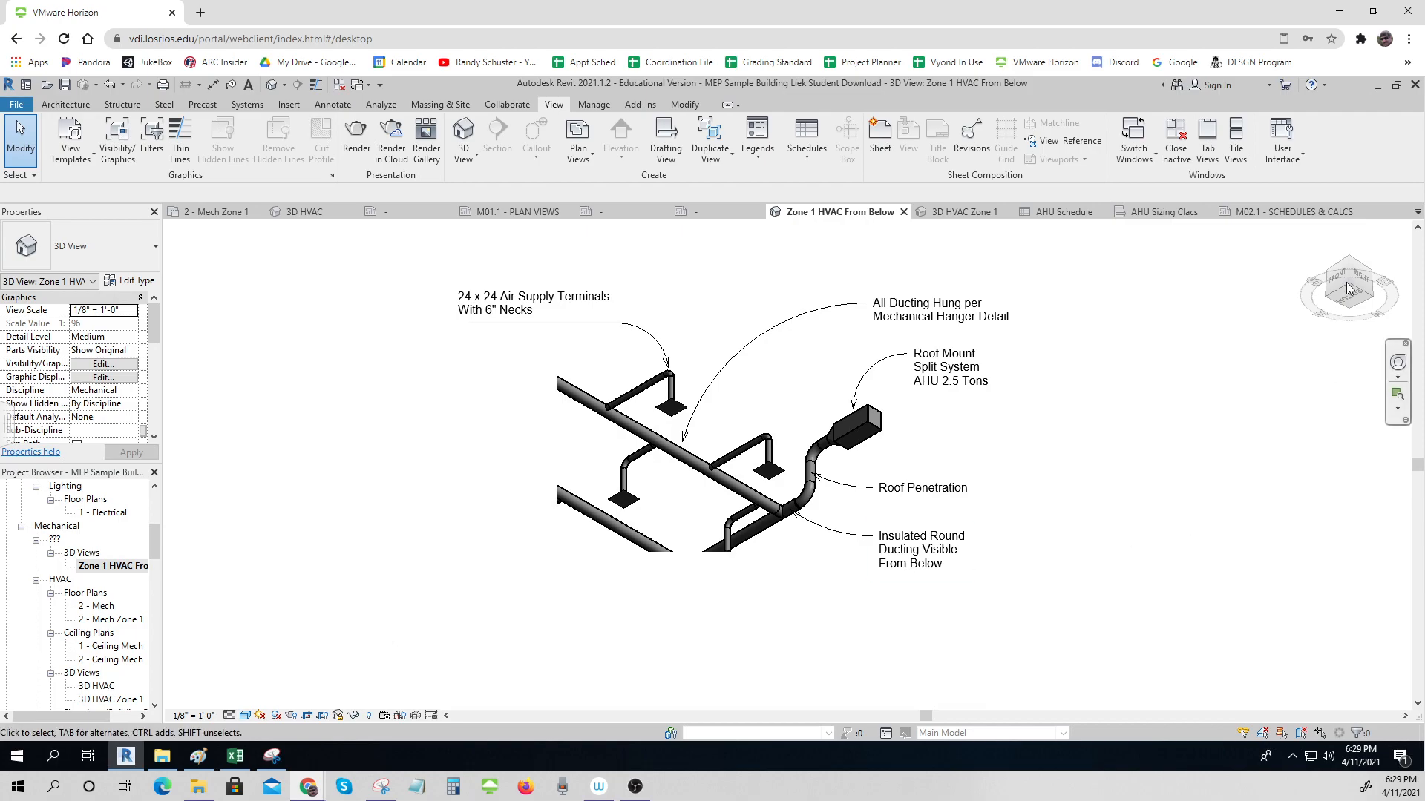
- Set the camera's eye elevation of the Zone 1 HVAC From Below view to 8'
drag(154, 326, 158, 404)
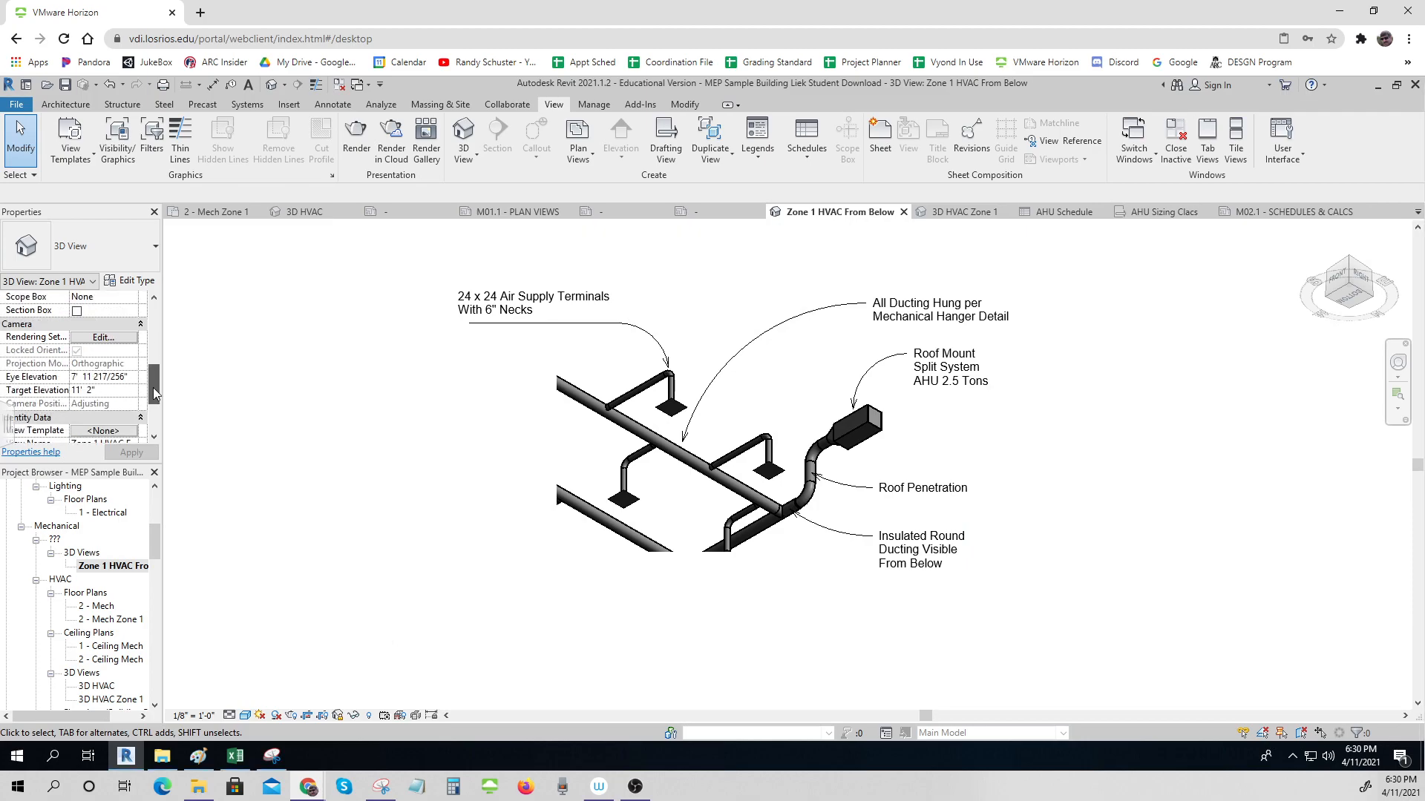
click(101, 378)
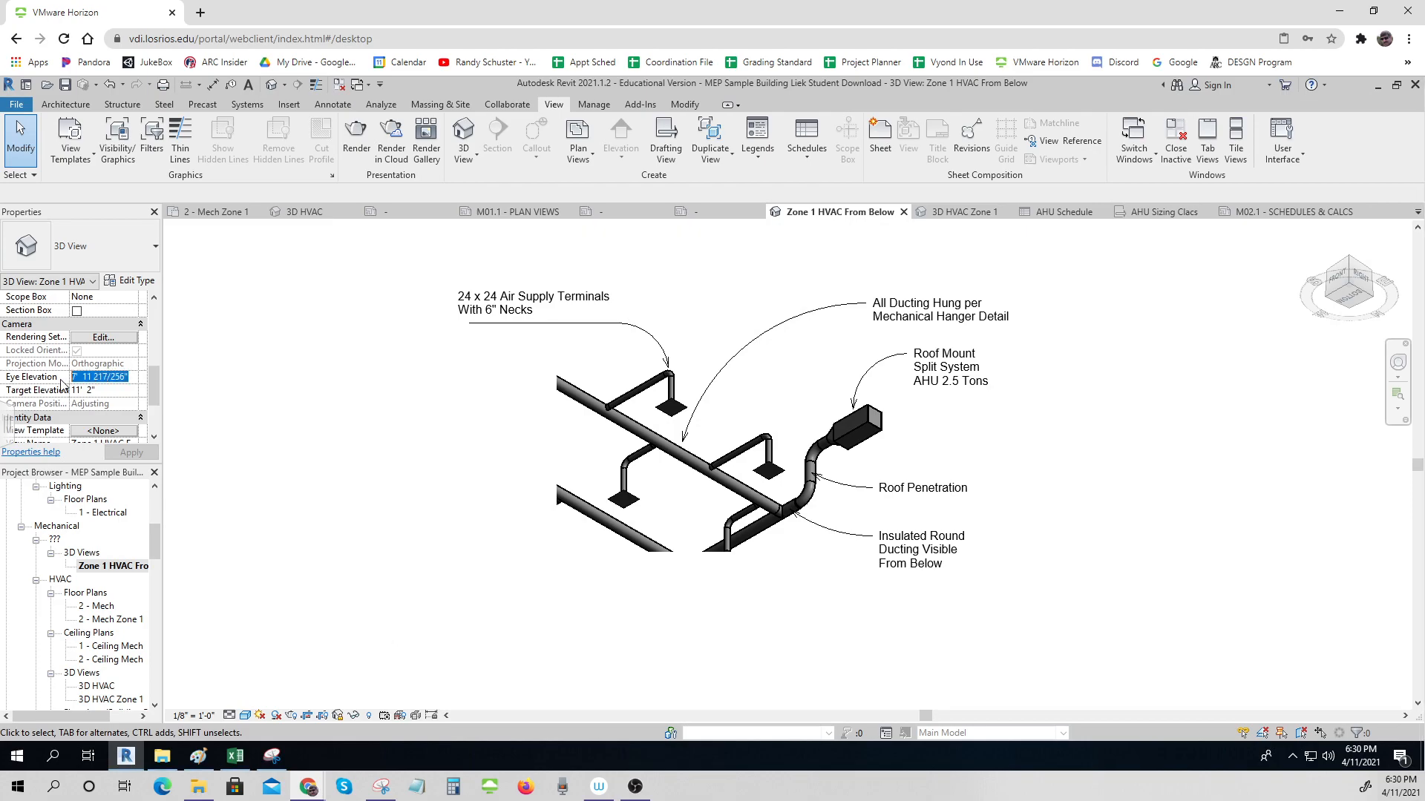
text(8)
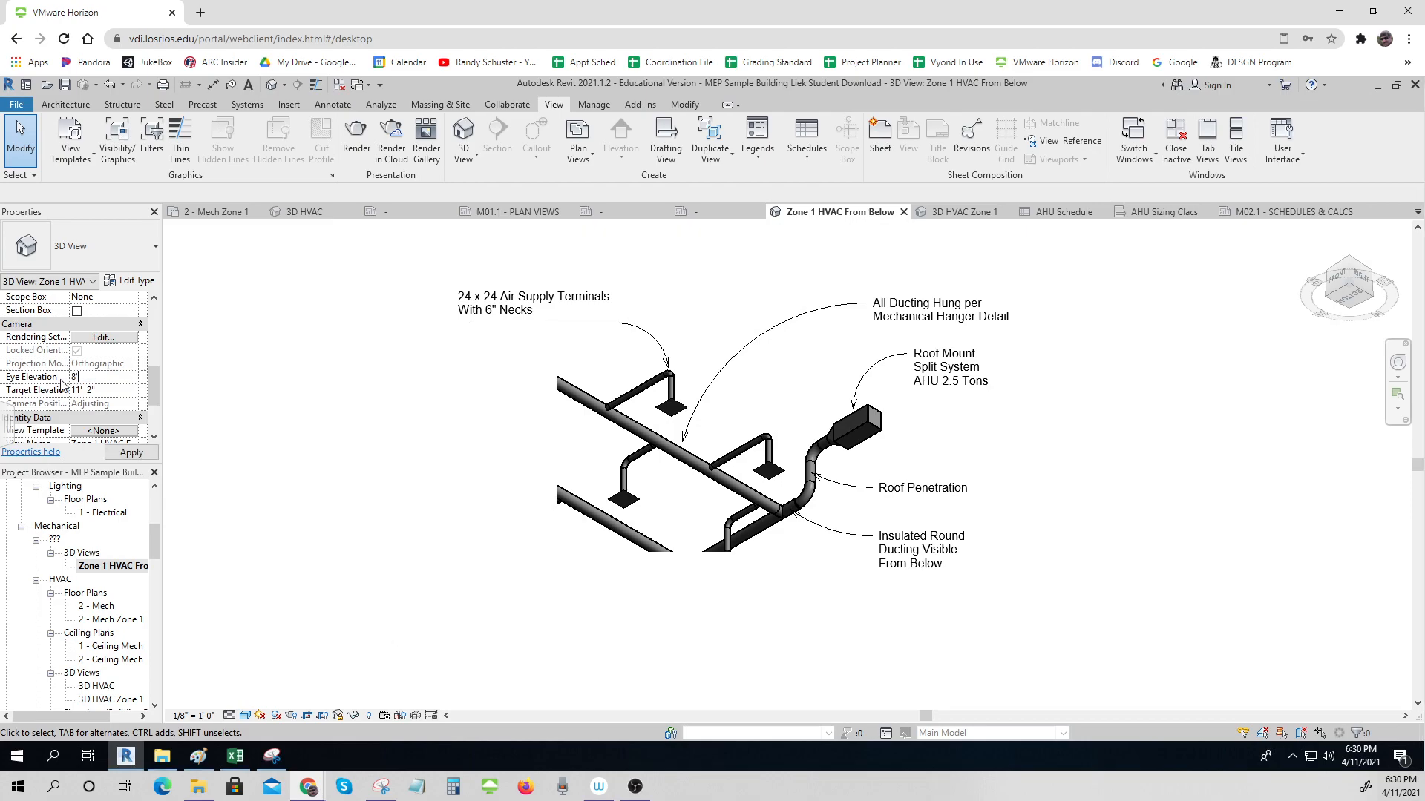
click(104, 391)
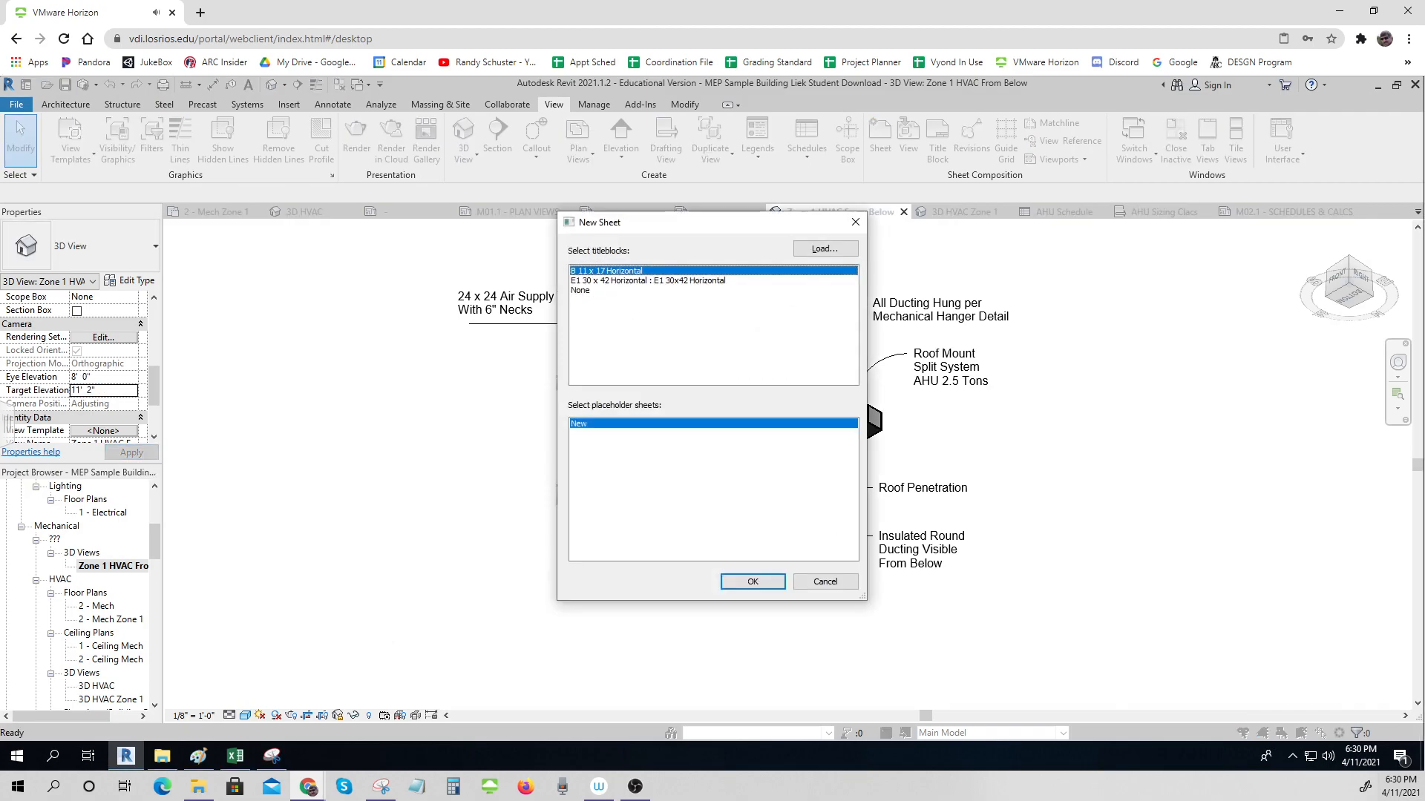
click(835, 581)
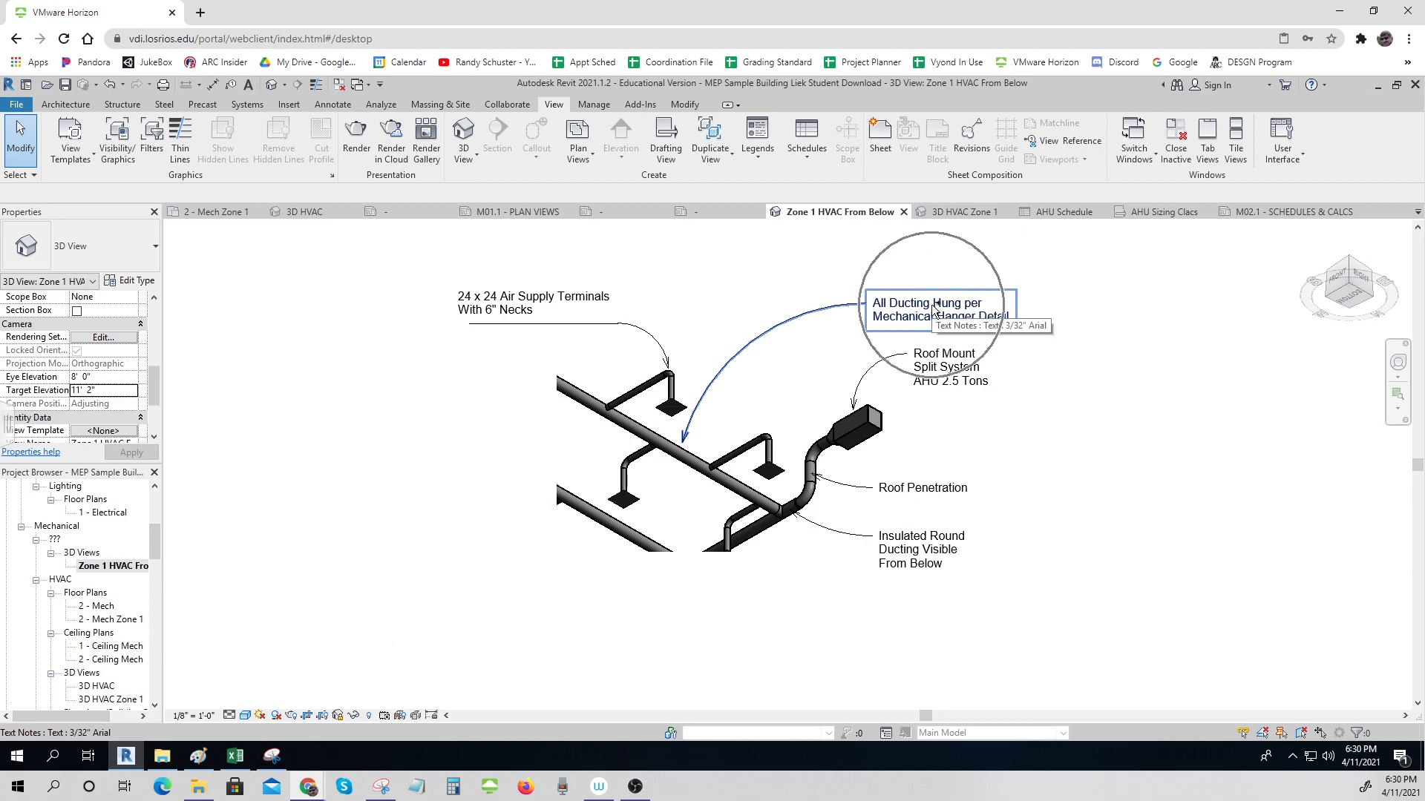
- Review the text notes describing the ducting and air terminals in the Zone 1 HVAC From Below view
key(ctrl)
key(ctrl)
key(ctrl)
key(ctrl)
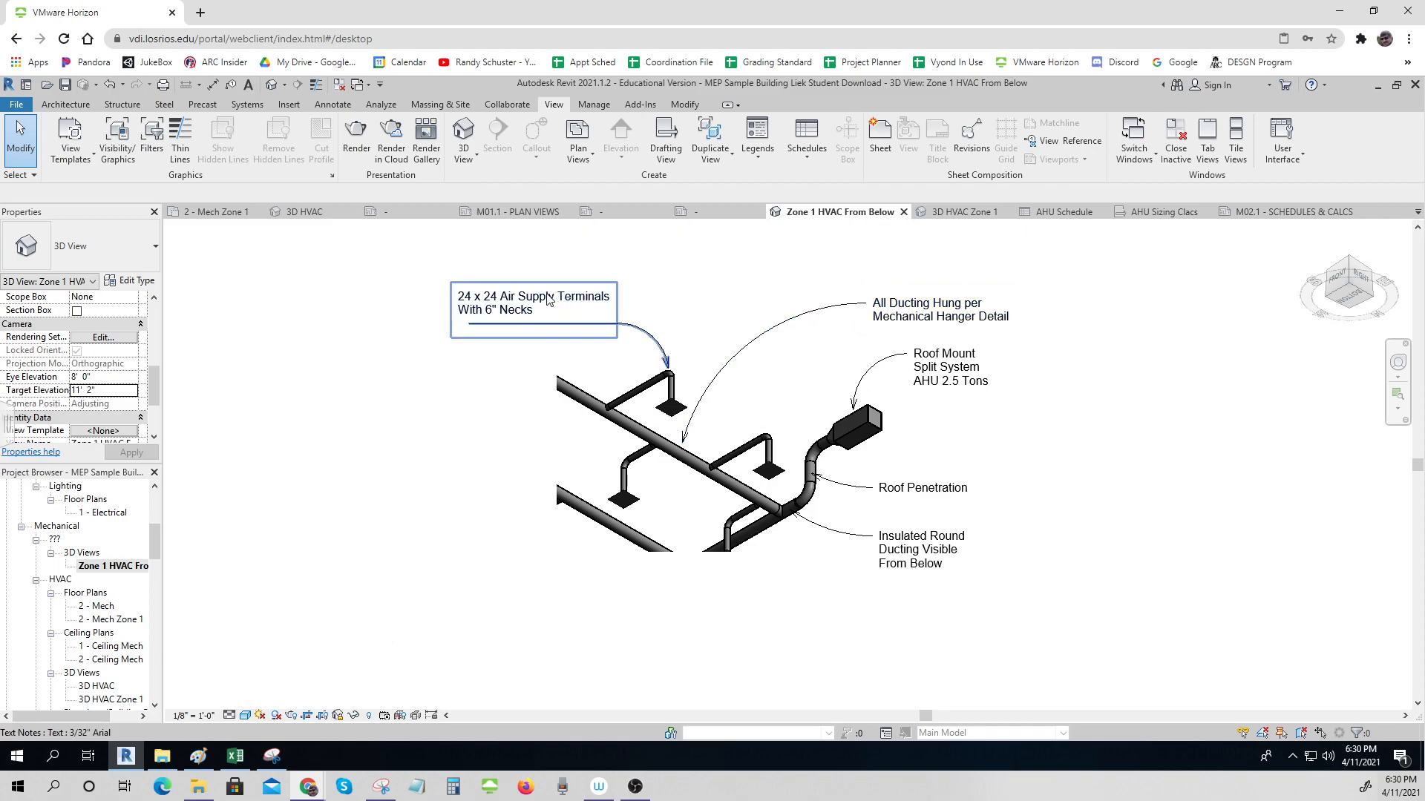
key(ctrl)
click(116, 568)
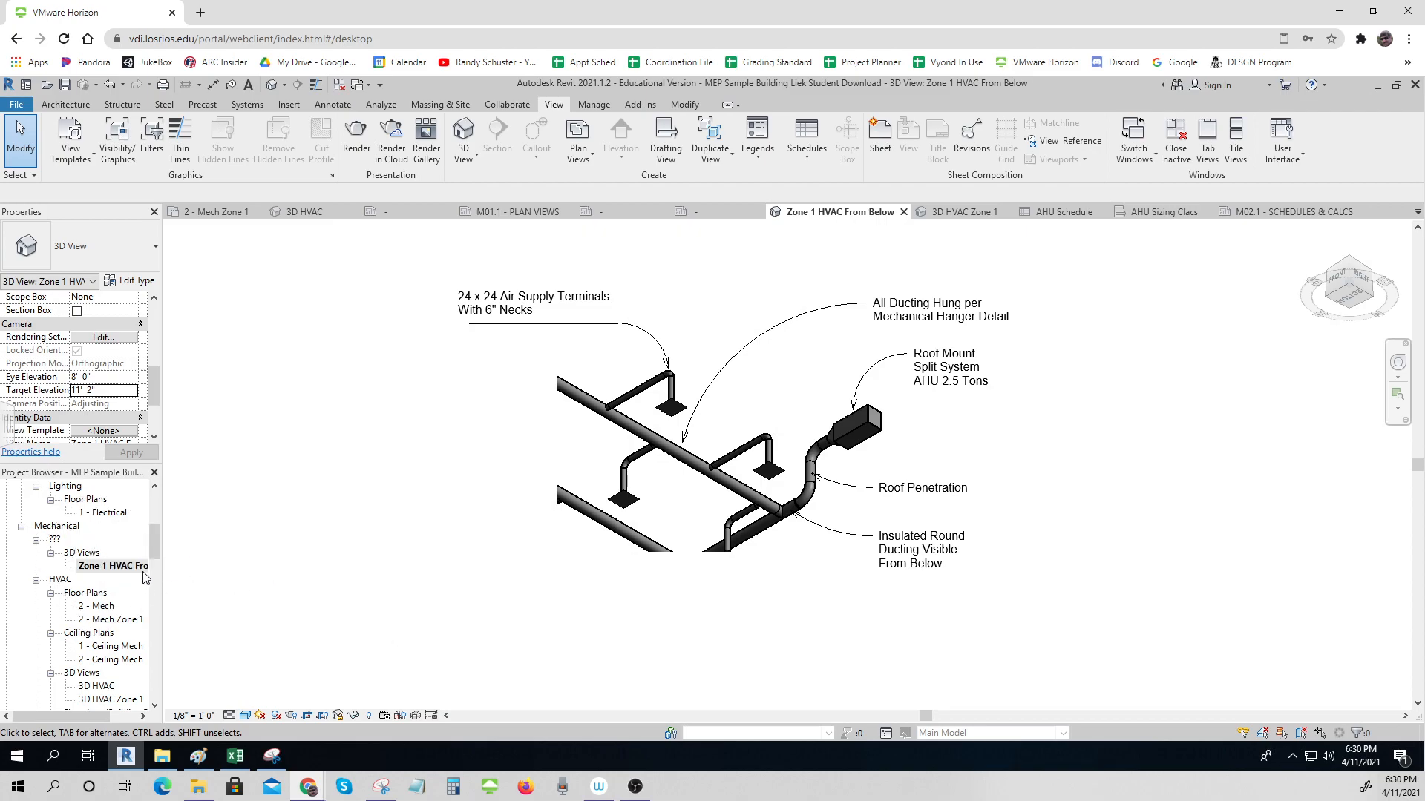
- Open the 3D HVAC Zone 1 view and inspect its crop region and its duct, air handler and terminal notes
drag(157, 539, 161, 556)
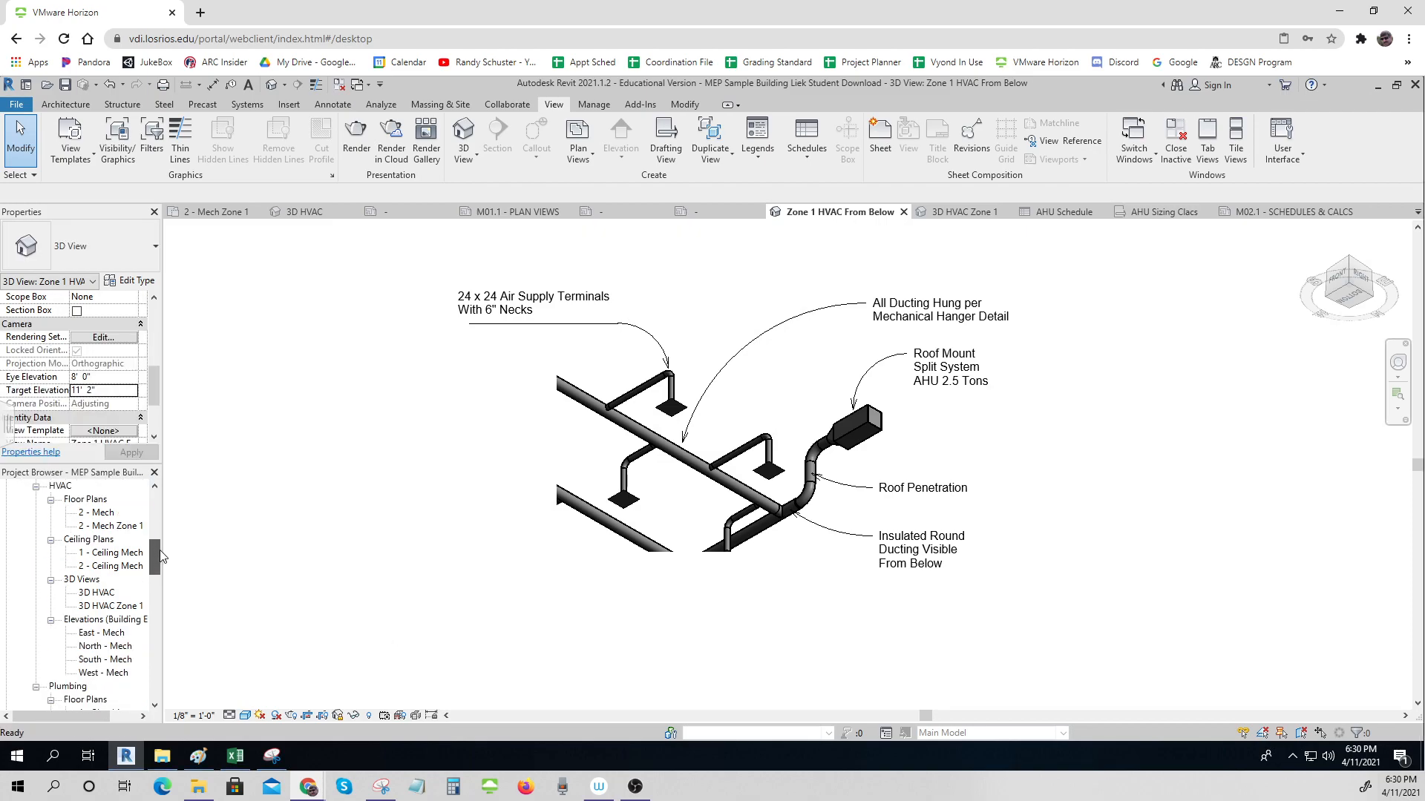
double_click(108, 606)
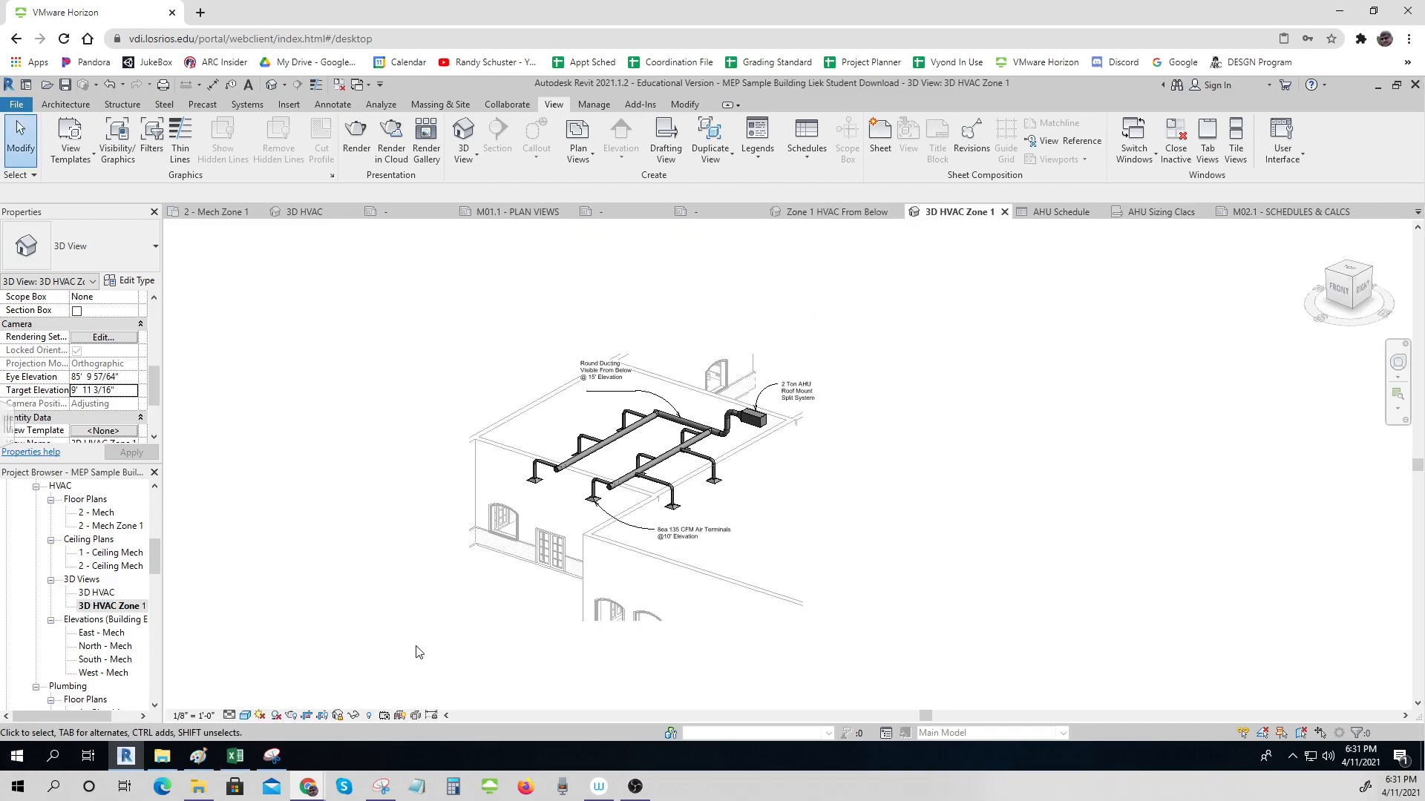
click(323, 717)
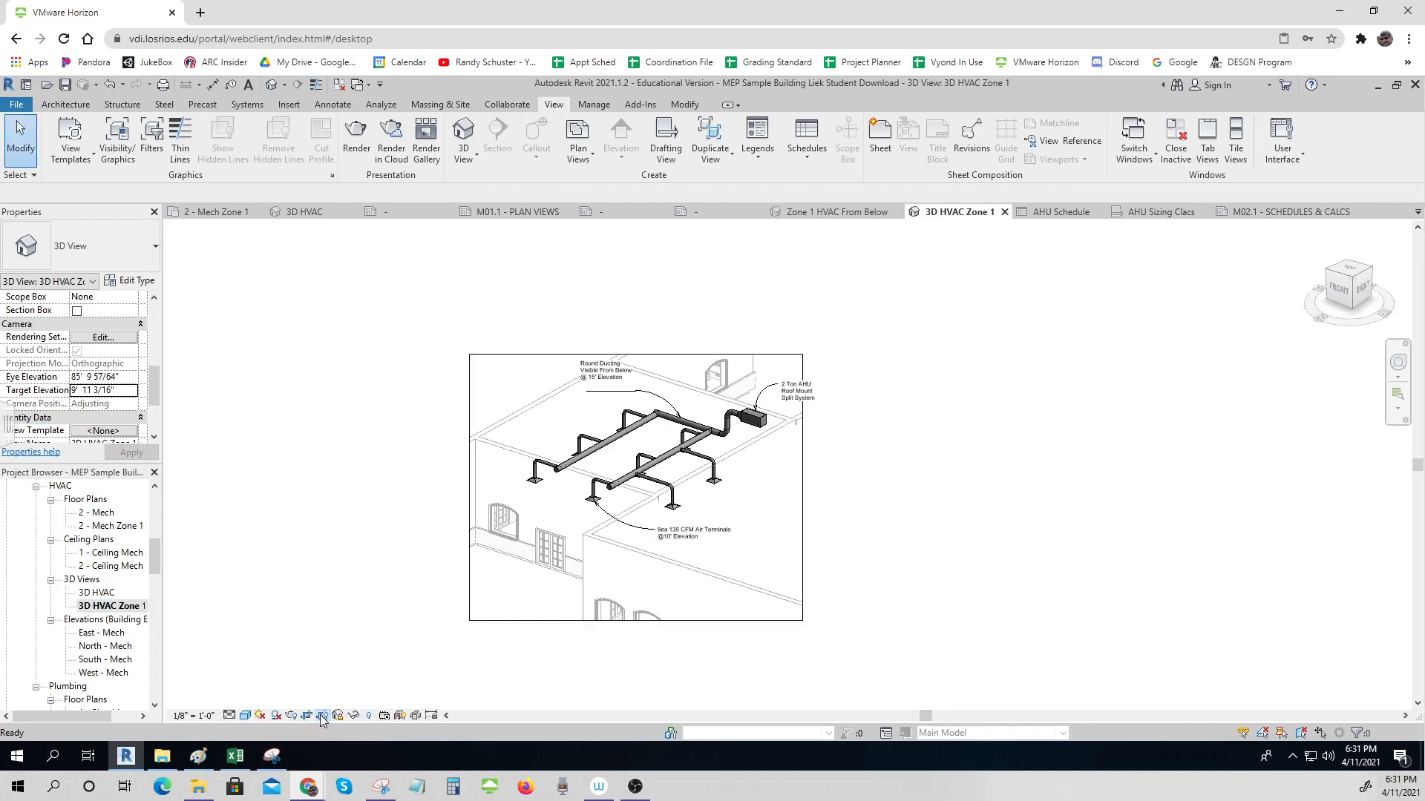
click(322, 716)
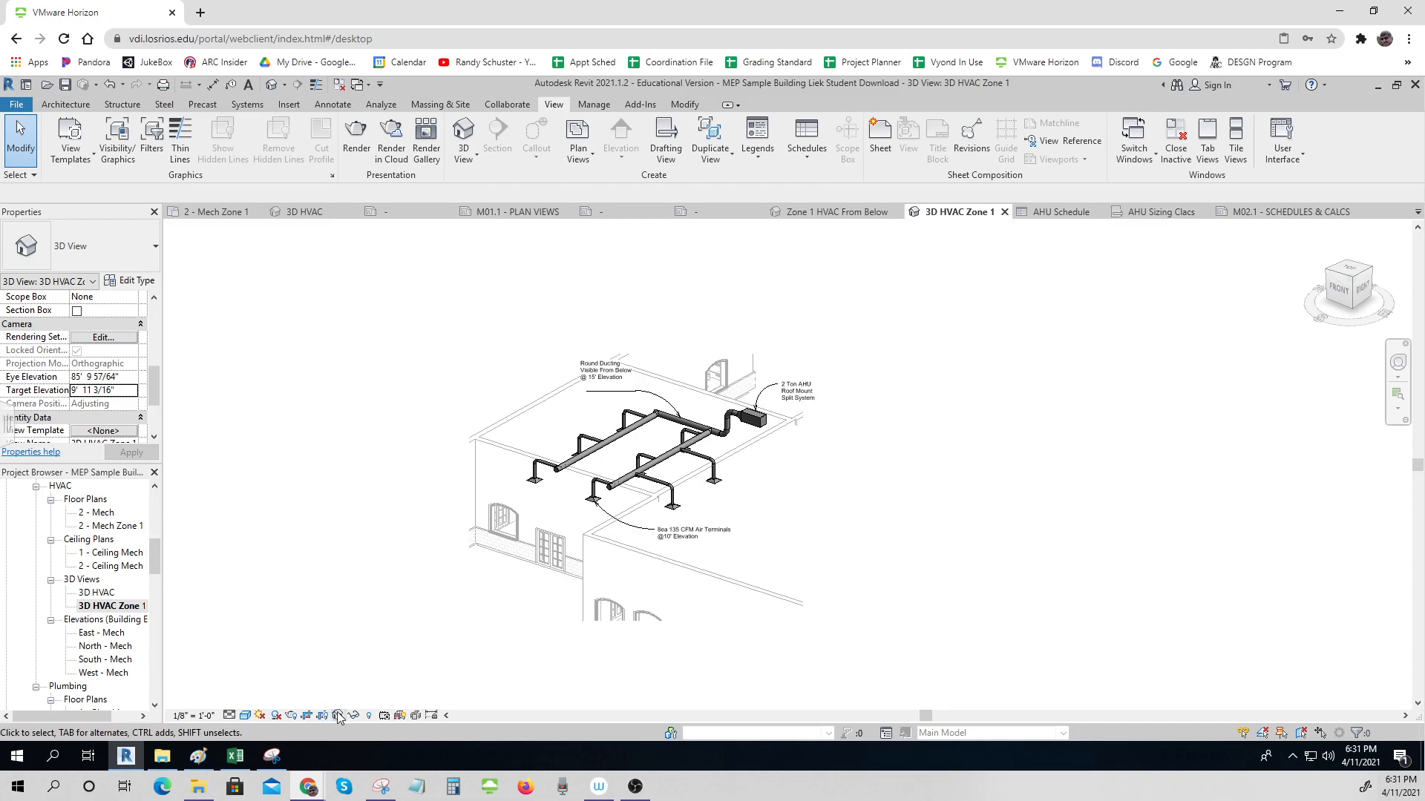
click(338, 716)
click(297, 632)
scroll(723, 438, up, 2)
scroll(805, 402, up, 2)
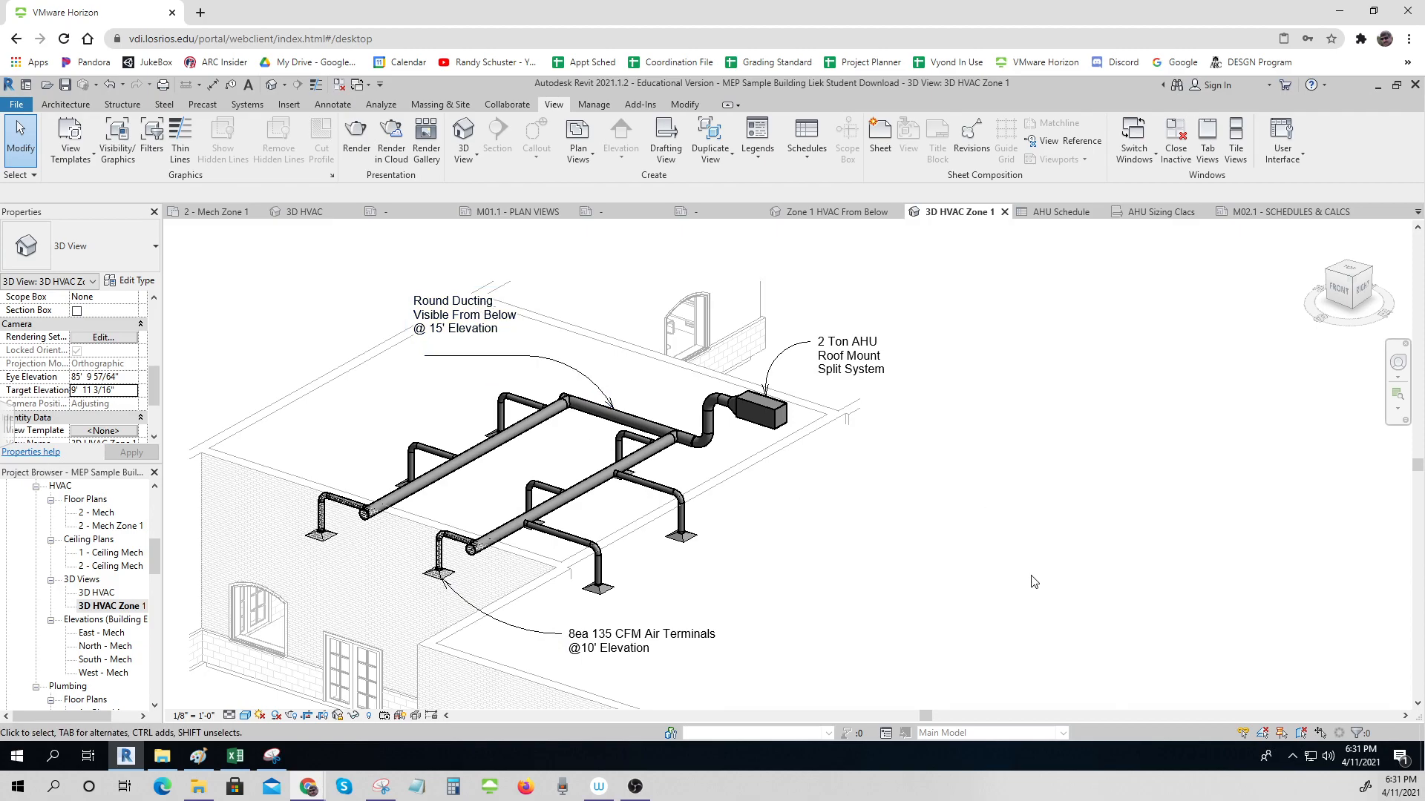
scroll(1034, 578, down, 3)
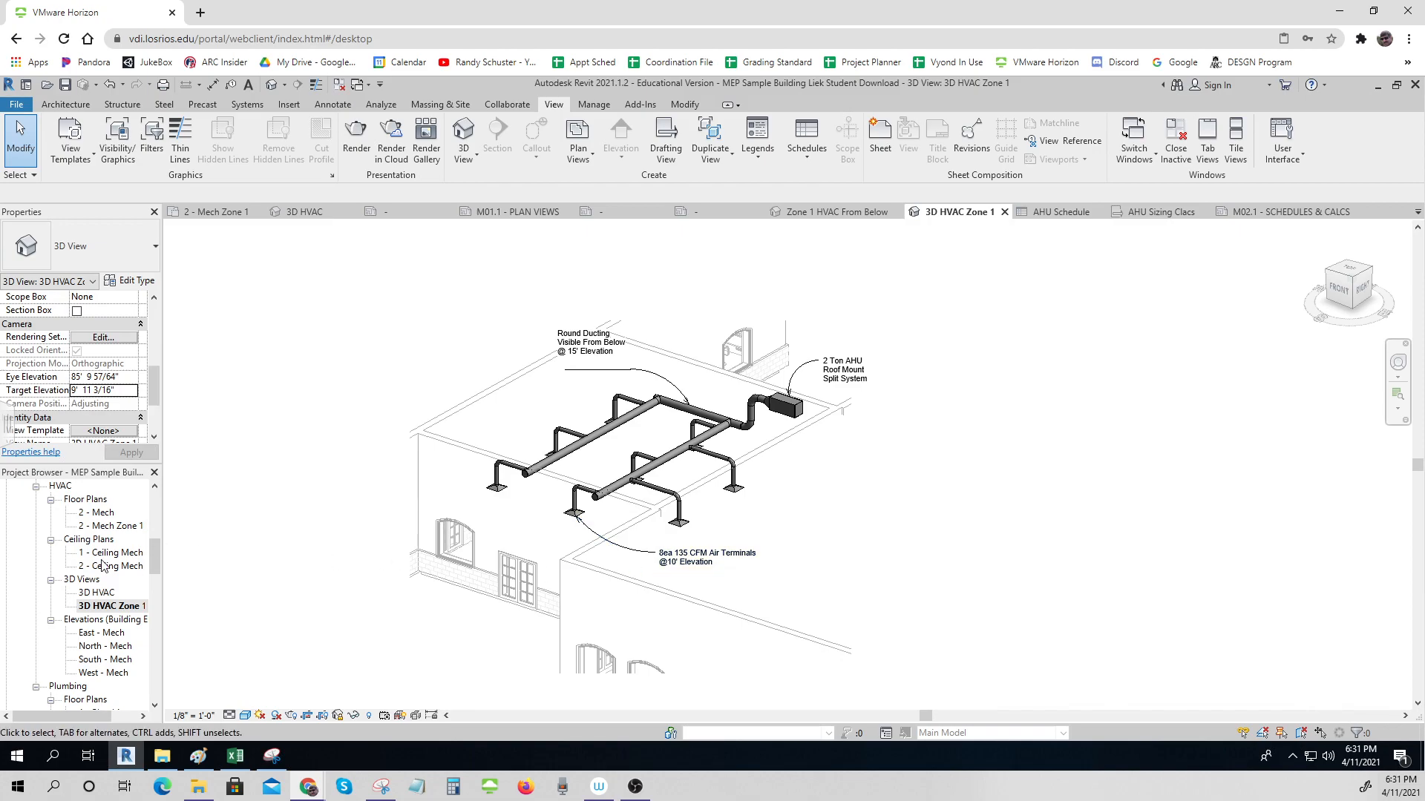
- Check the Details - HVAC and 3D Visuals - HVAC entries of the required sheet list in the Snipping Tool
drag(157, 551, 161, 584)
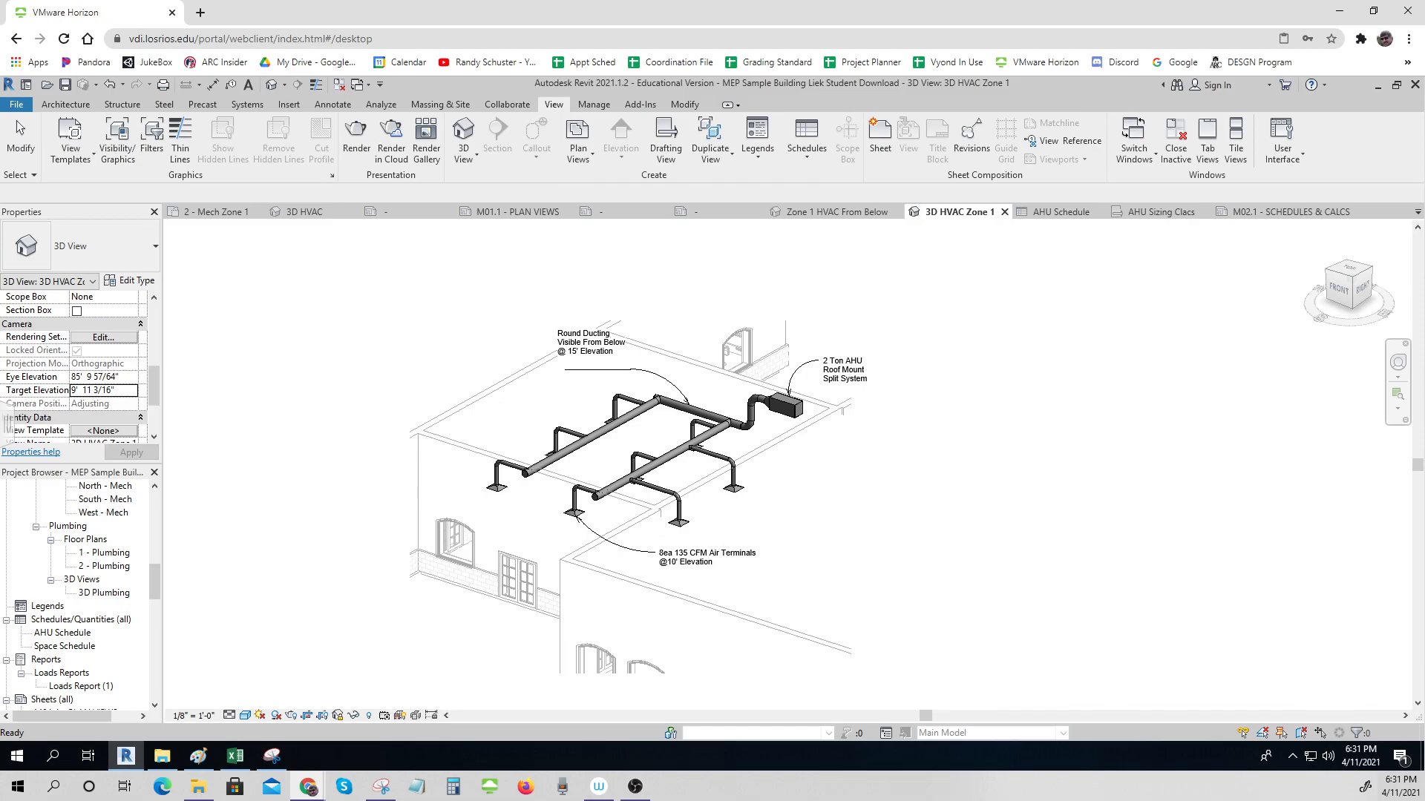
click(271, 756)
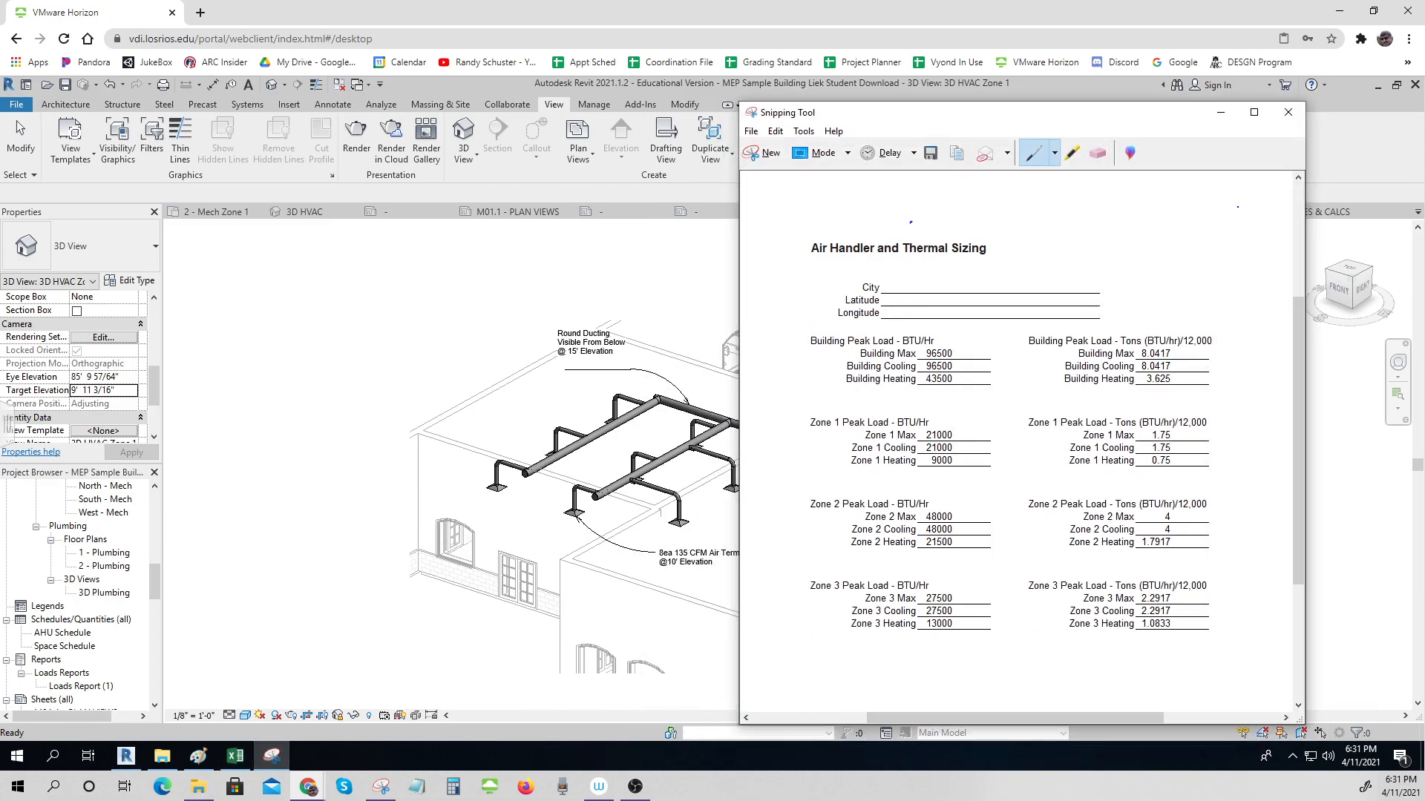
click(1220, 112)
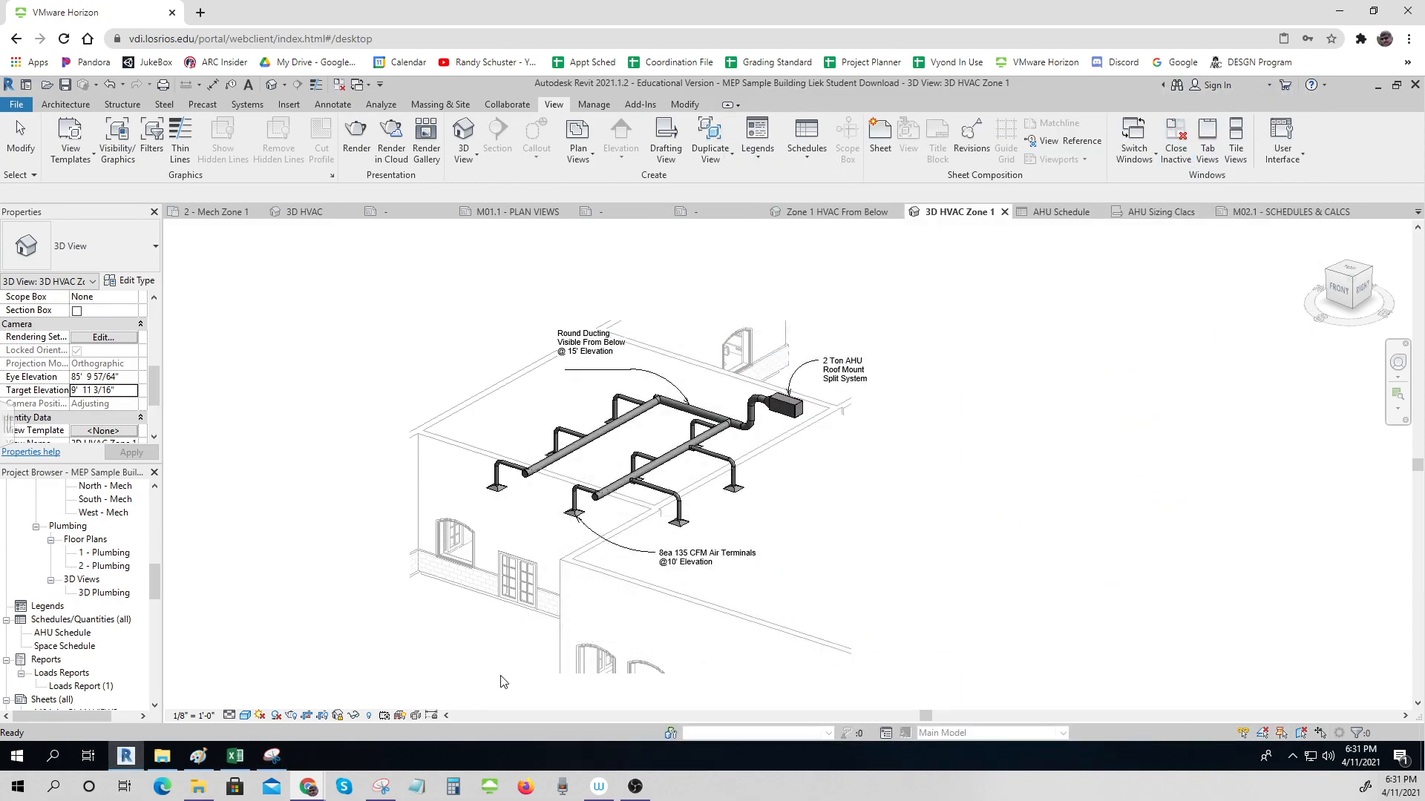
click(380, 787)
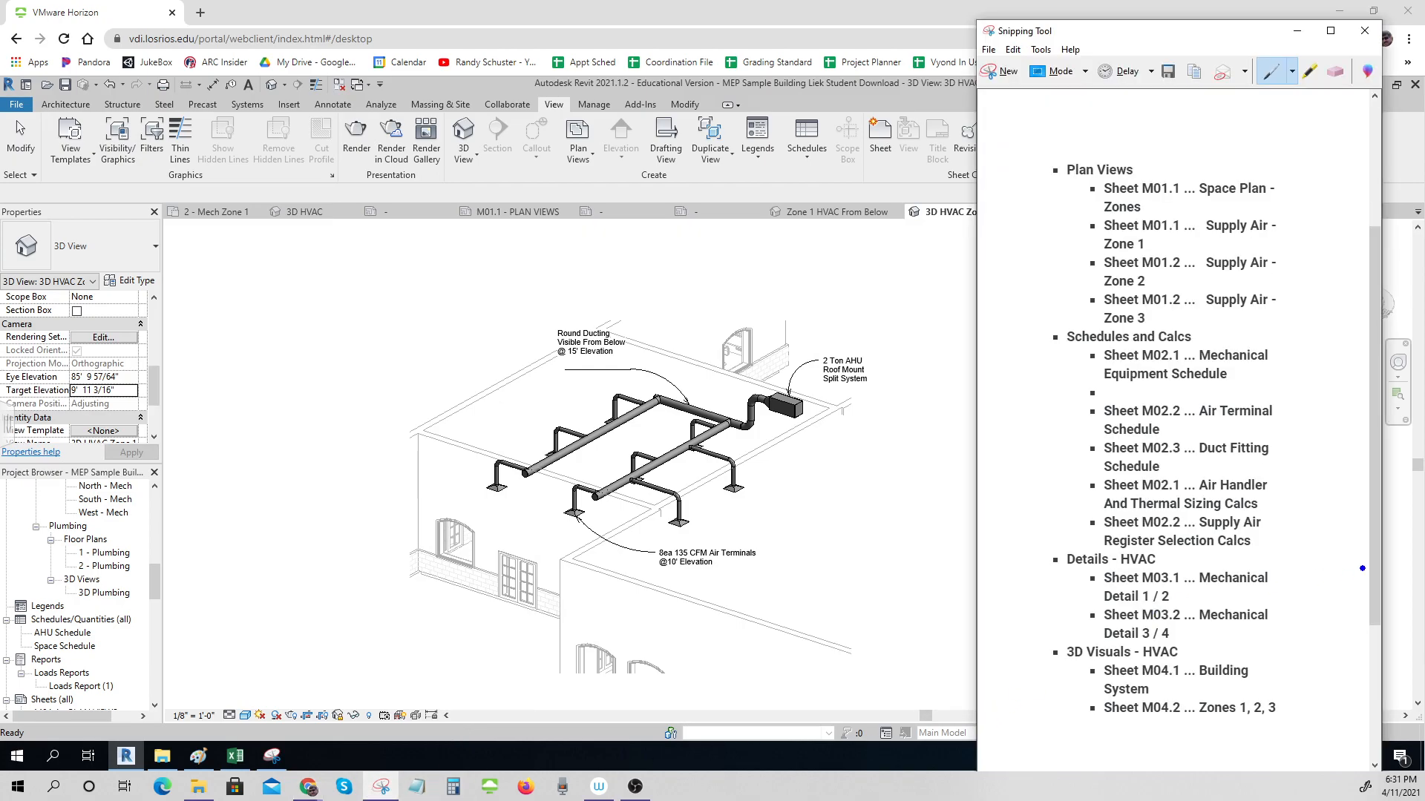
mouse_move(1374, 567)
mouse_down()
mouse_move(1373, 602)
mouse_move(1374, 586)
mouse_up()
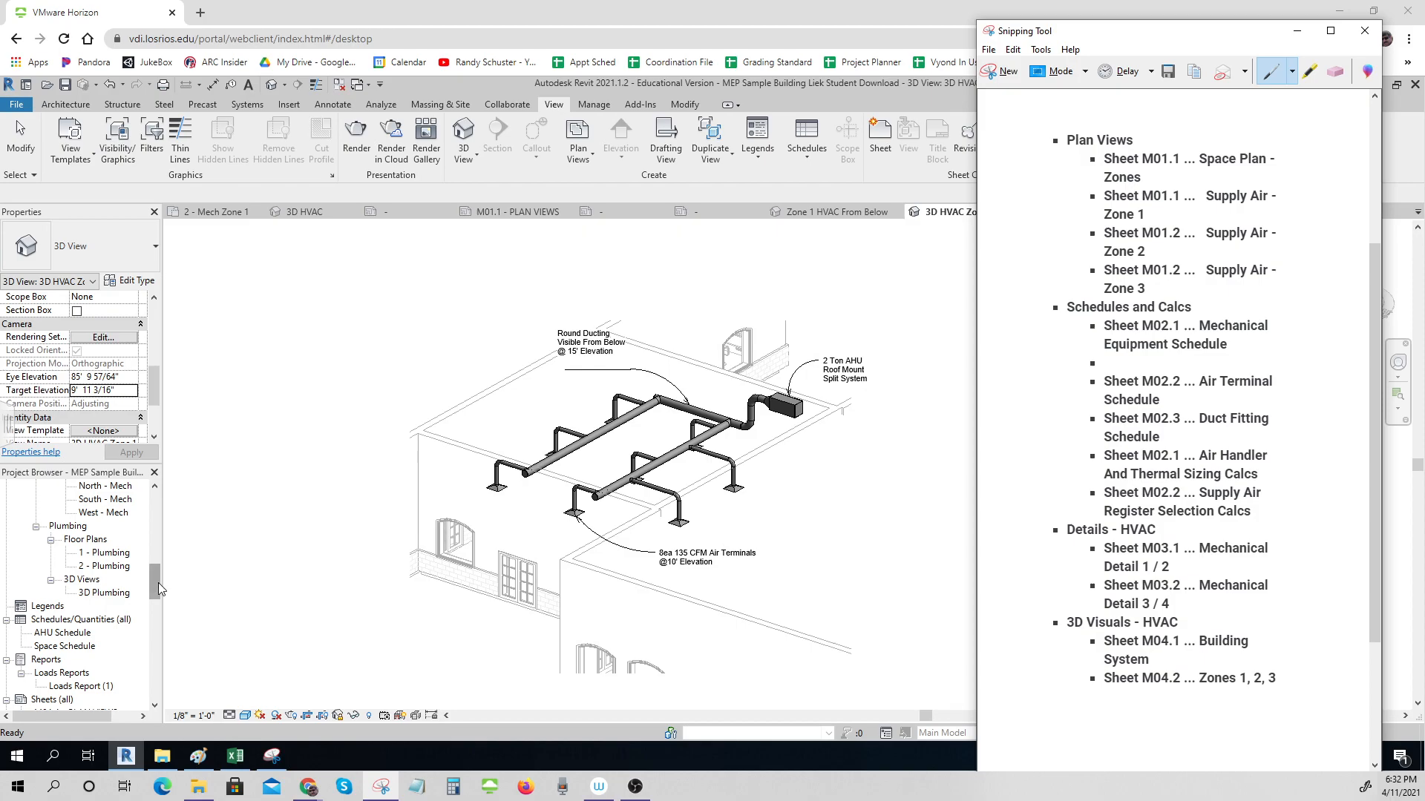
- Create a new sheet with the B 11 x 17 Horizontal titleblock
drag(154, 583, 154, 599)
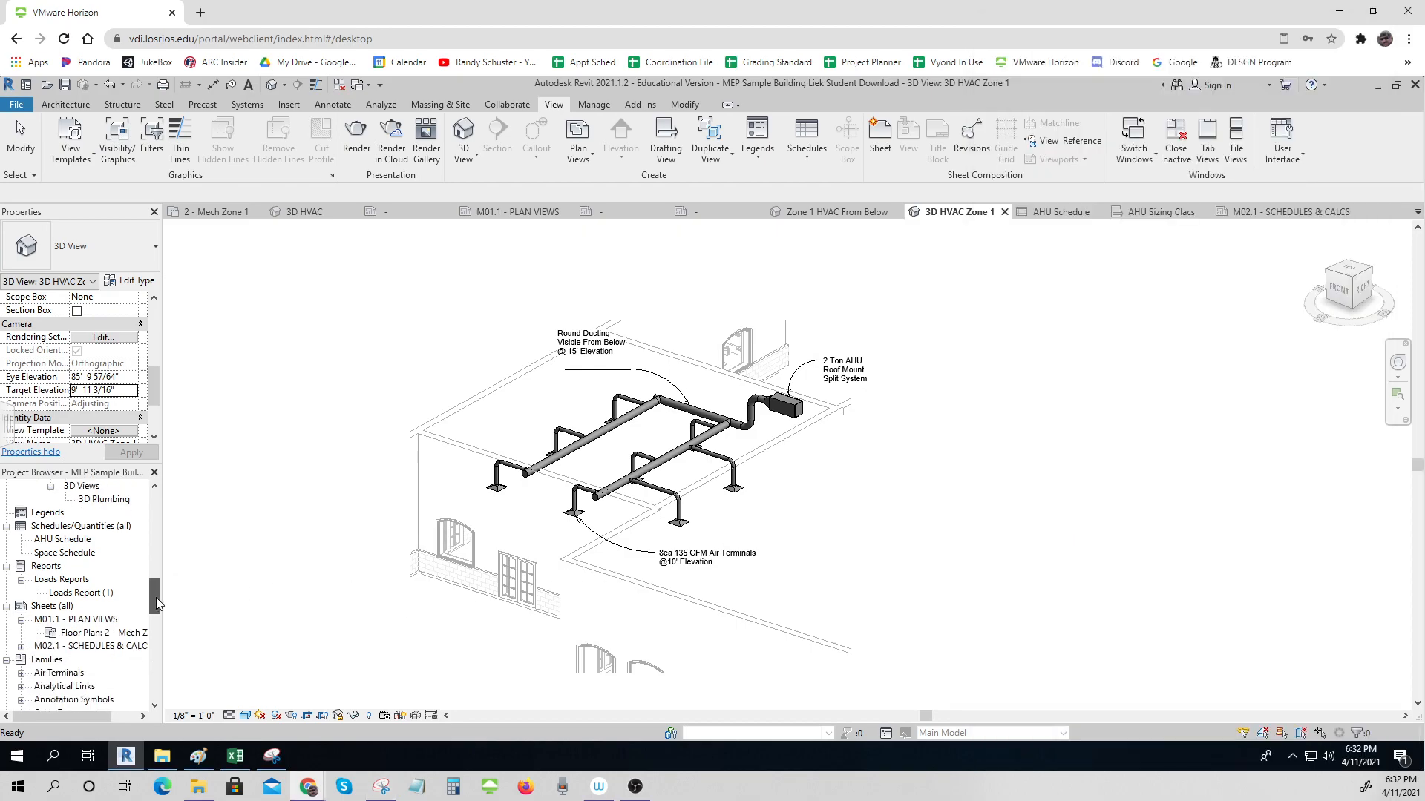
right_click(50, 612)
click(90, 621)
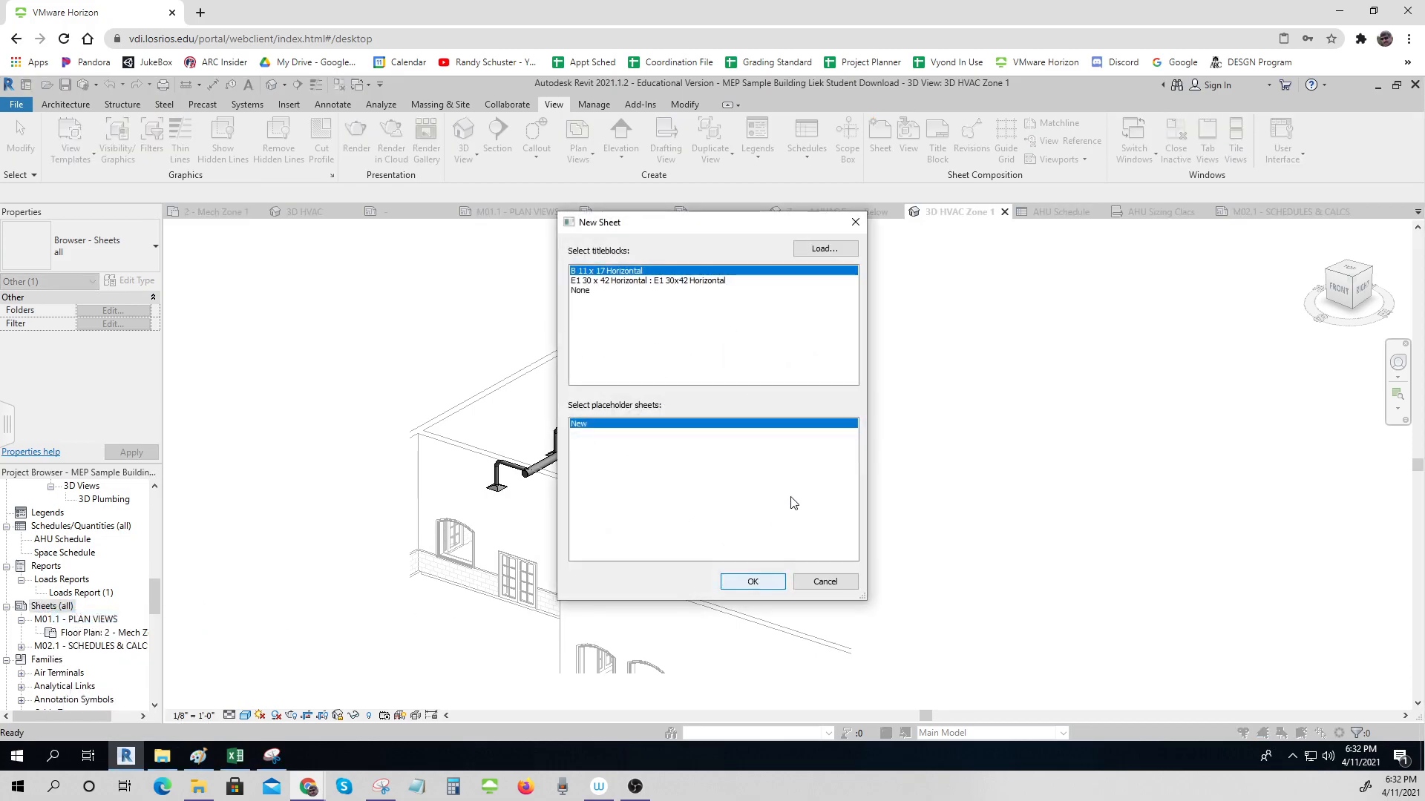
click(746, 582)
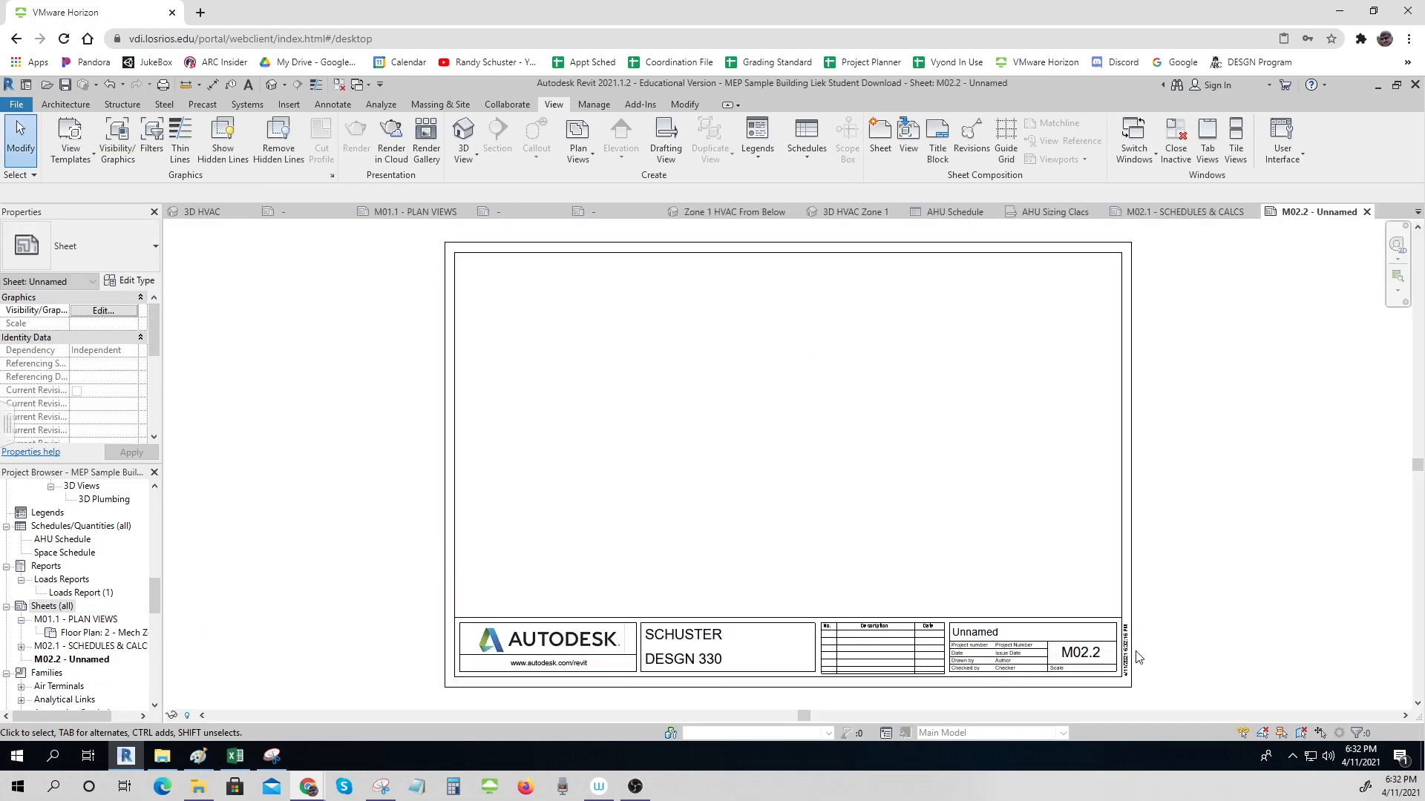
- Change the new sheet's number to M04.2 in the title block
click(1101, 655)
click(1100, 653)
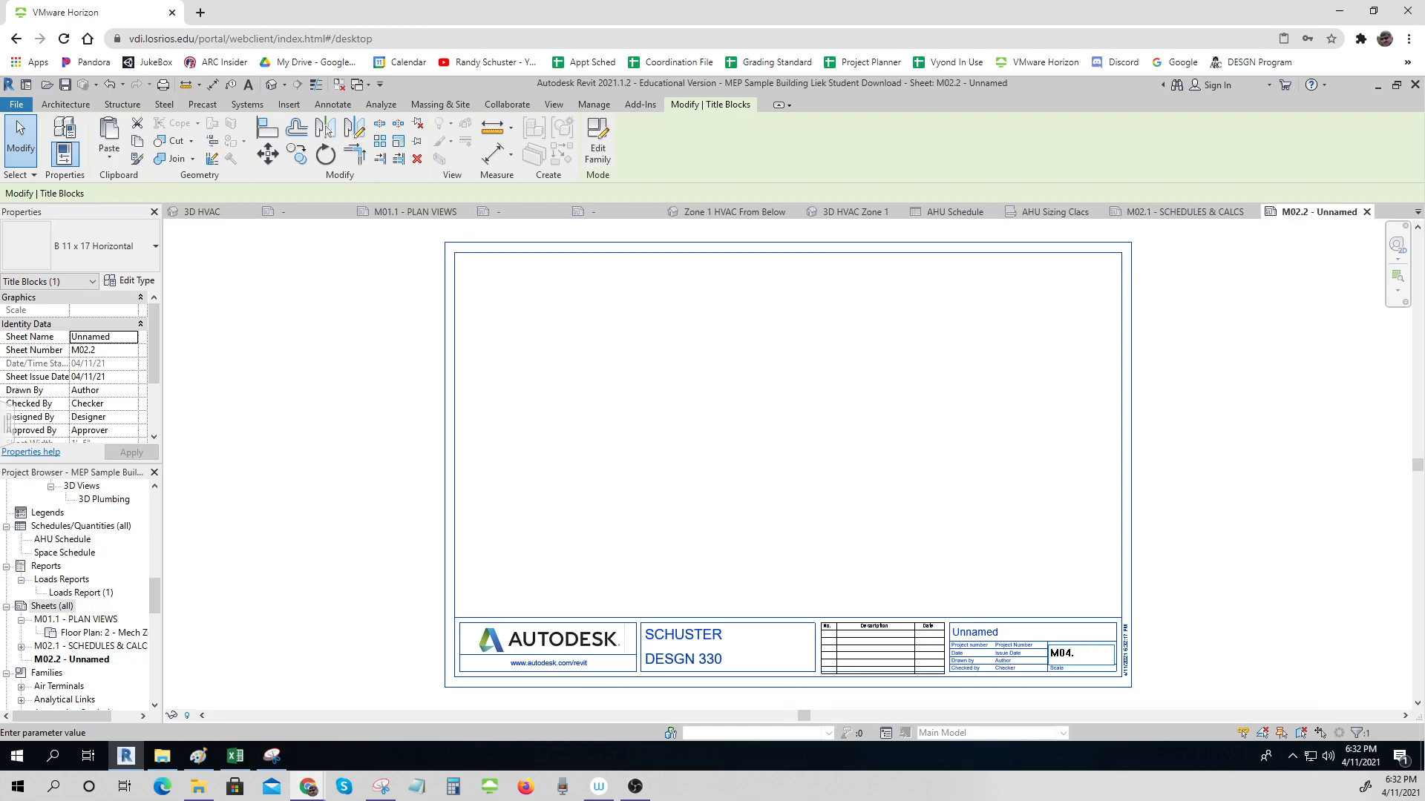
key(Return)
- Name sheet M04.2 "3D VISUALS" in the title block
click(998, 633)
double_click(1000, 635)
text(3D VISUA)
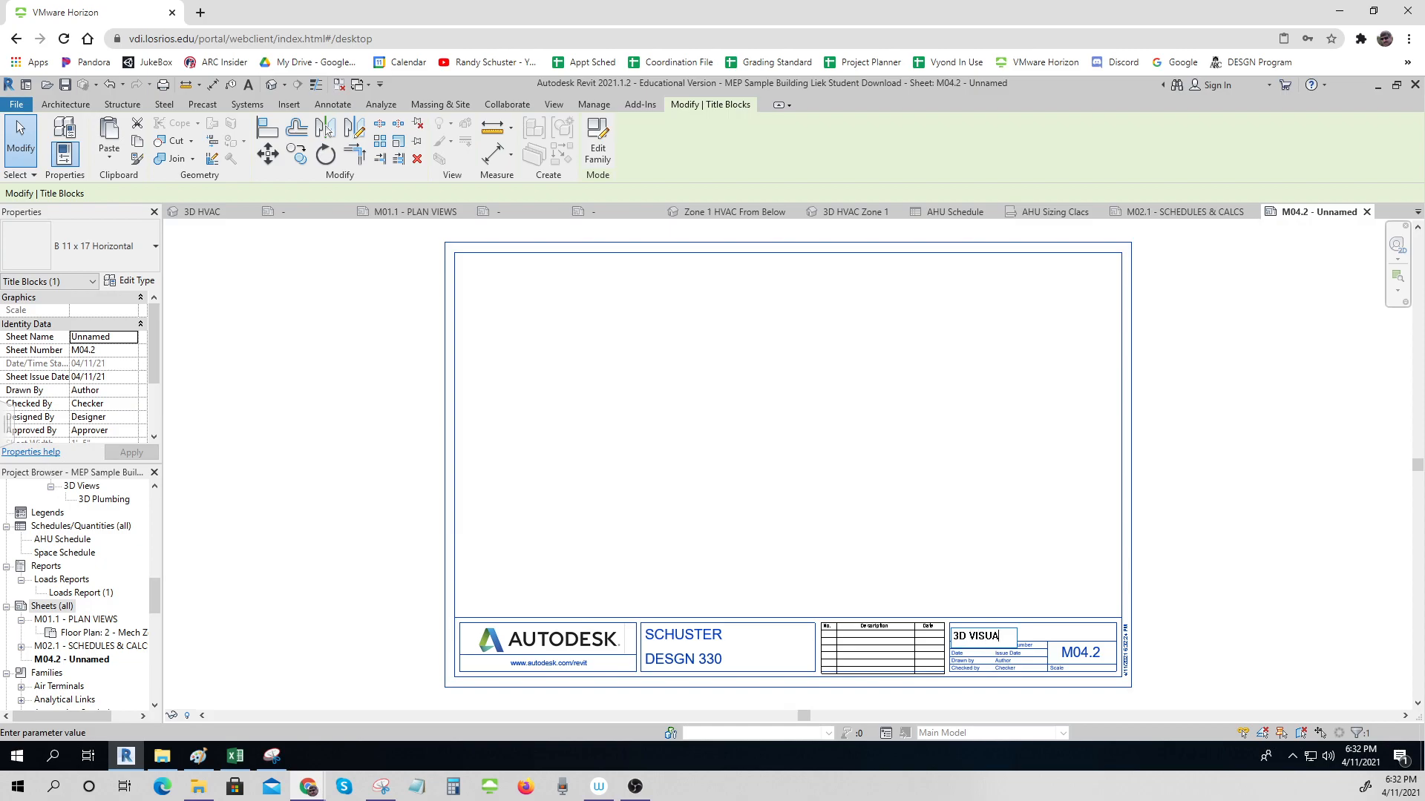
key(Return)
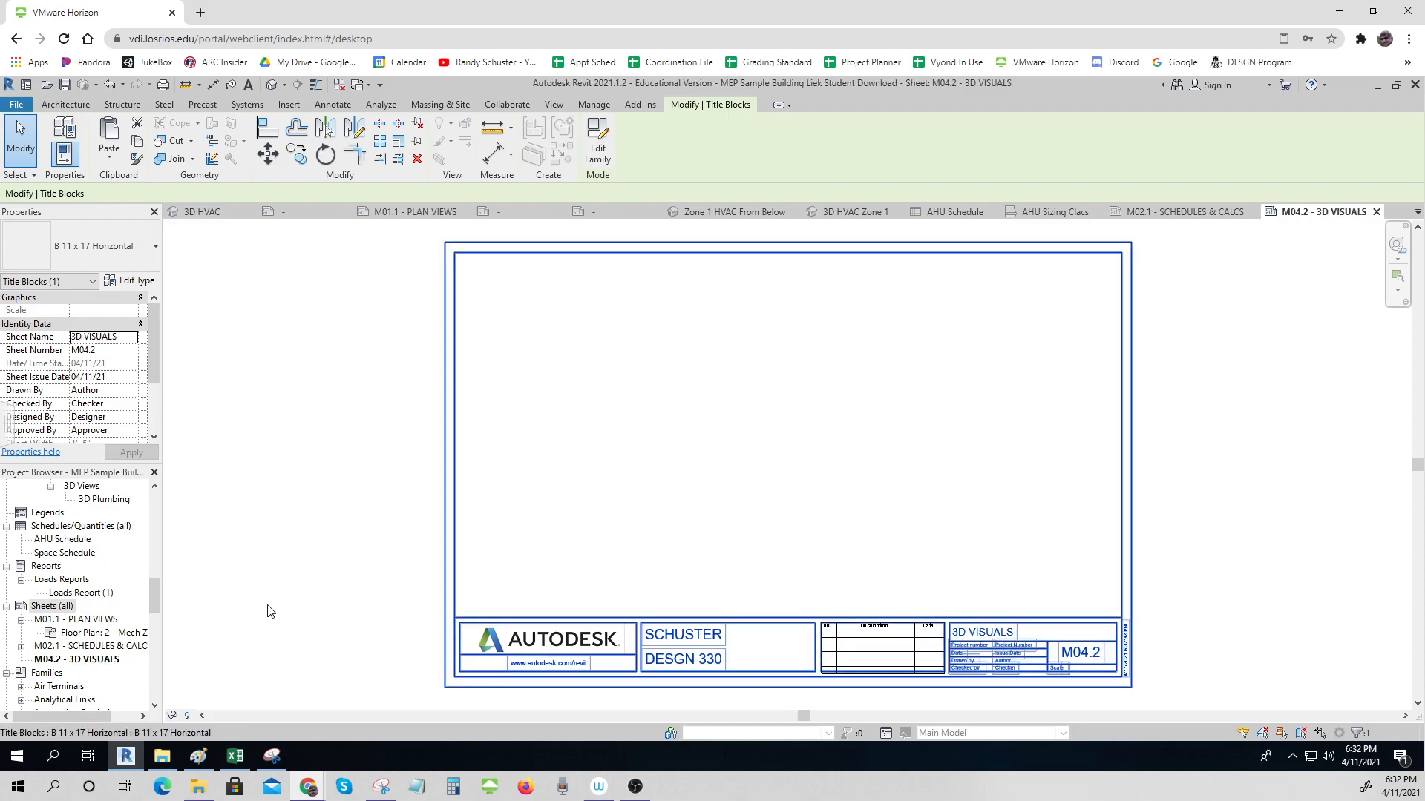
click(268, 604)
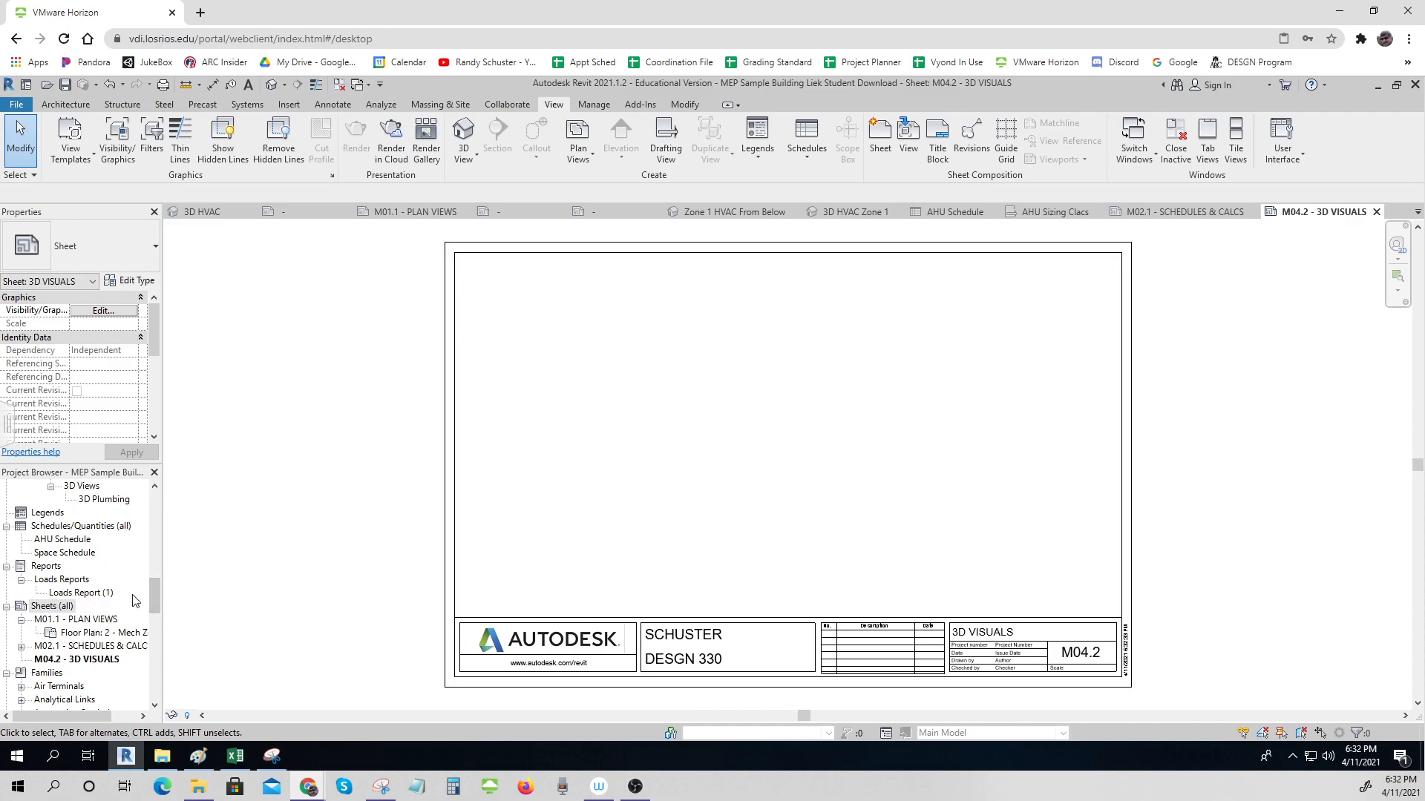
- Place the 3D HVAC Zone 1 view on sheet M04.2 above the Autodesk logo block
drag(159, 601, 162, 572)
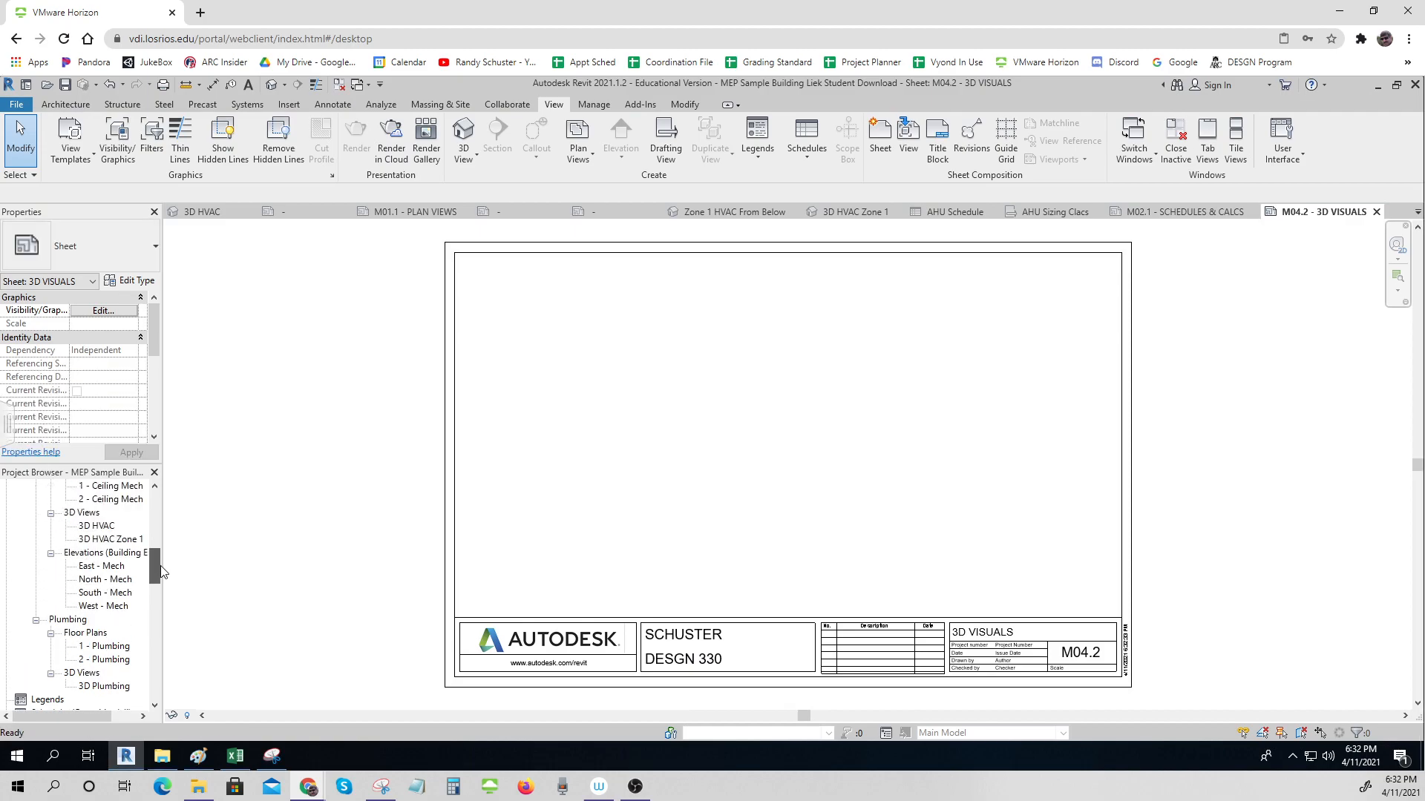
click(110, 539)
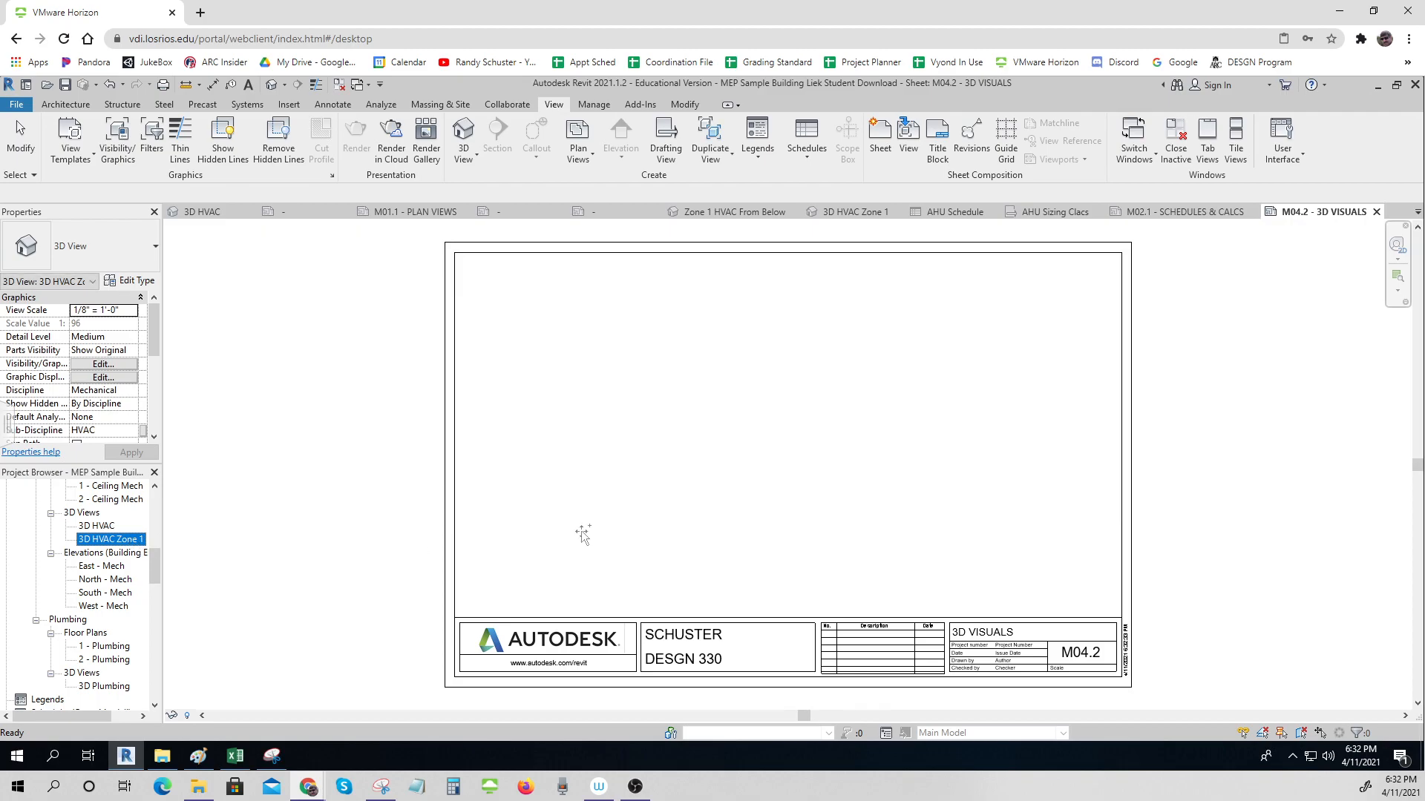
drag(622, 519, 625, 519)
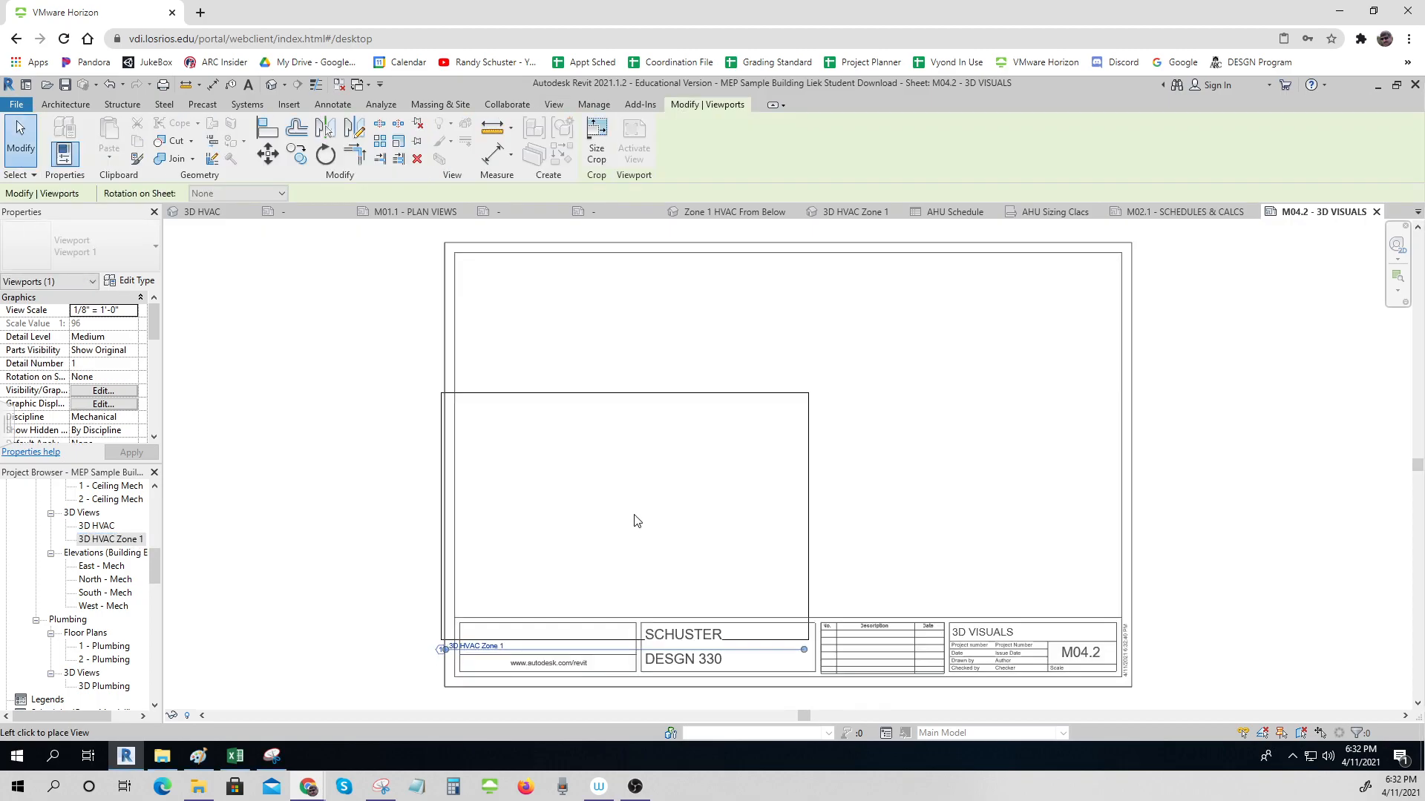
click(656, 439)
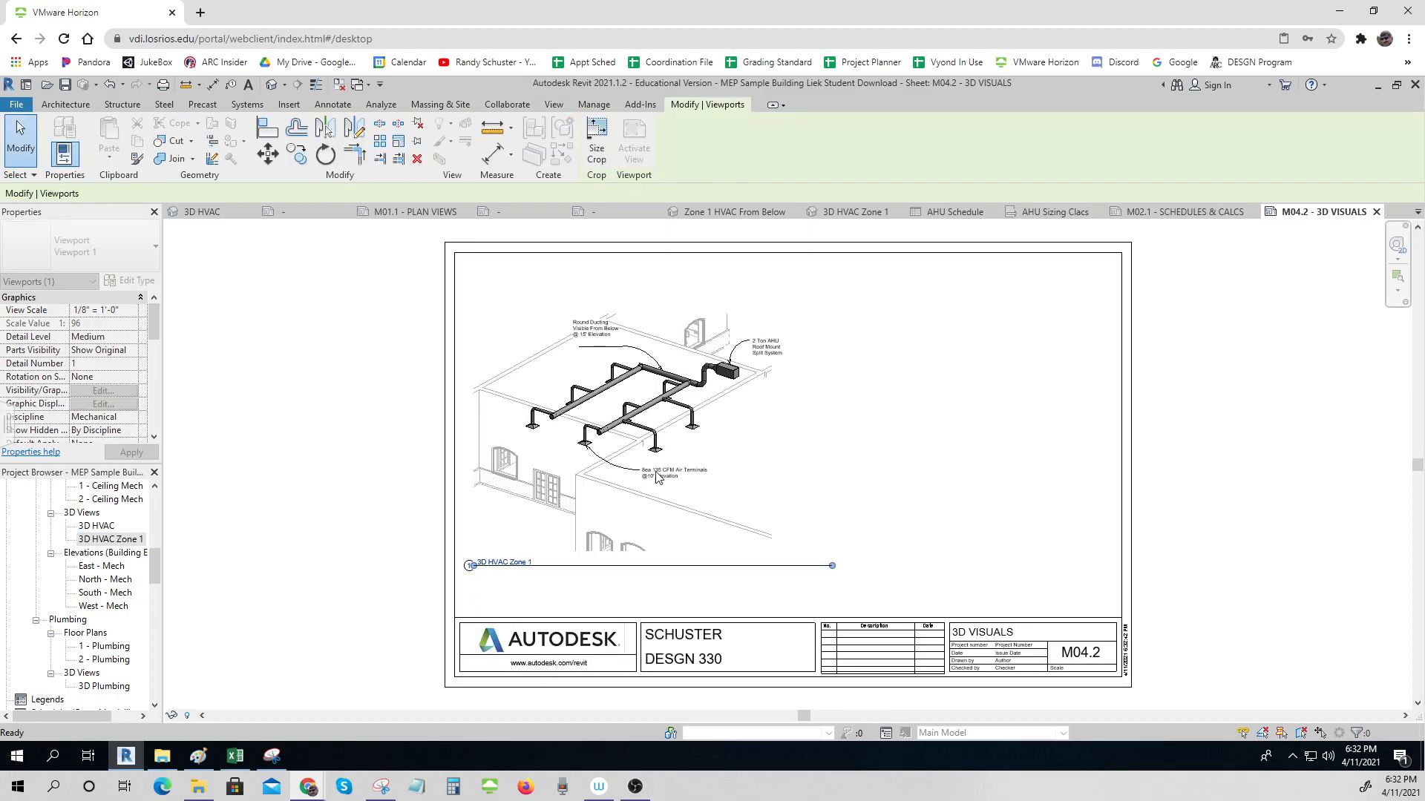
click(256, 526)
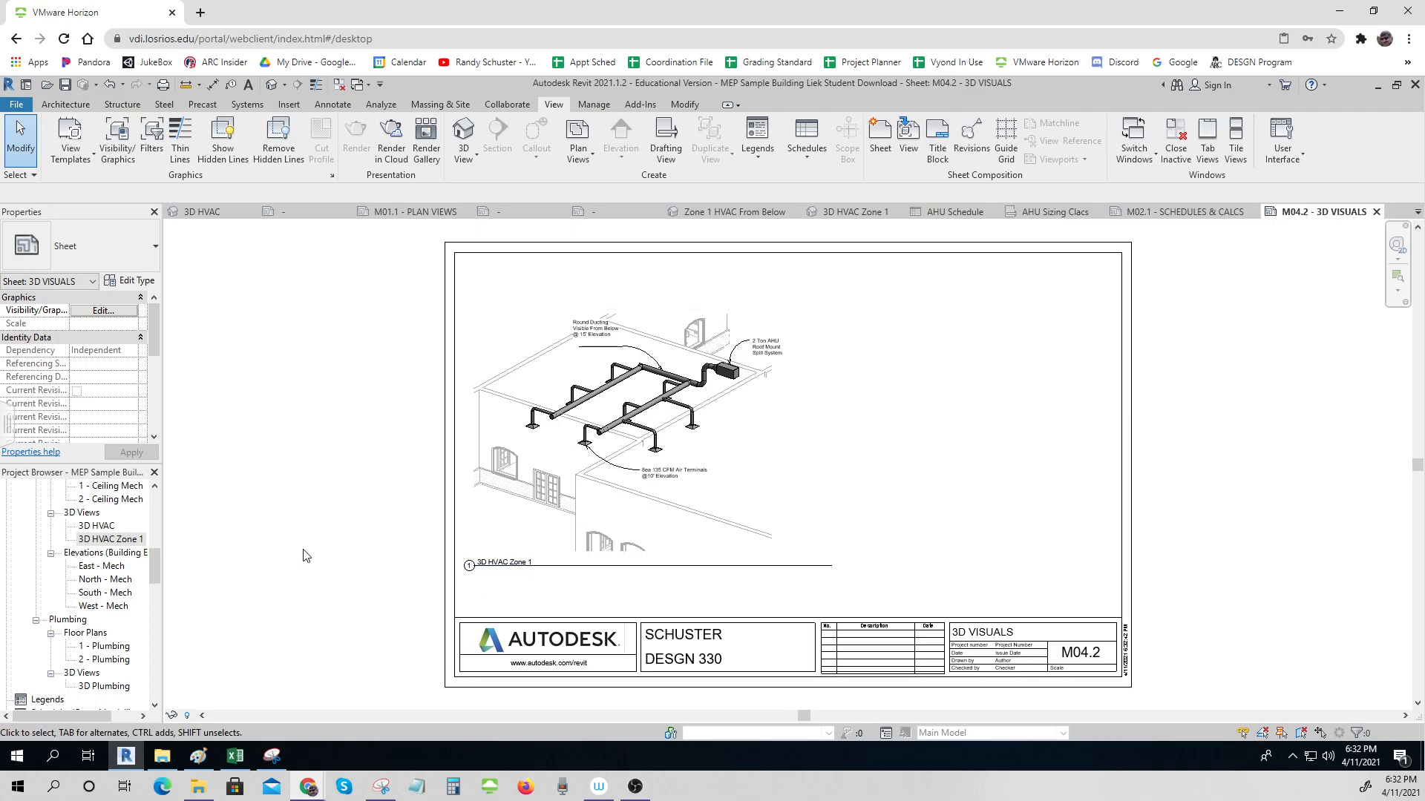
- Check the crop region of the 3D HVAC Zone 1 view, hide it again, and return to sheet M04.2 - 3D VISUALS
double_click(97, 541)
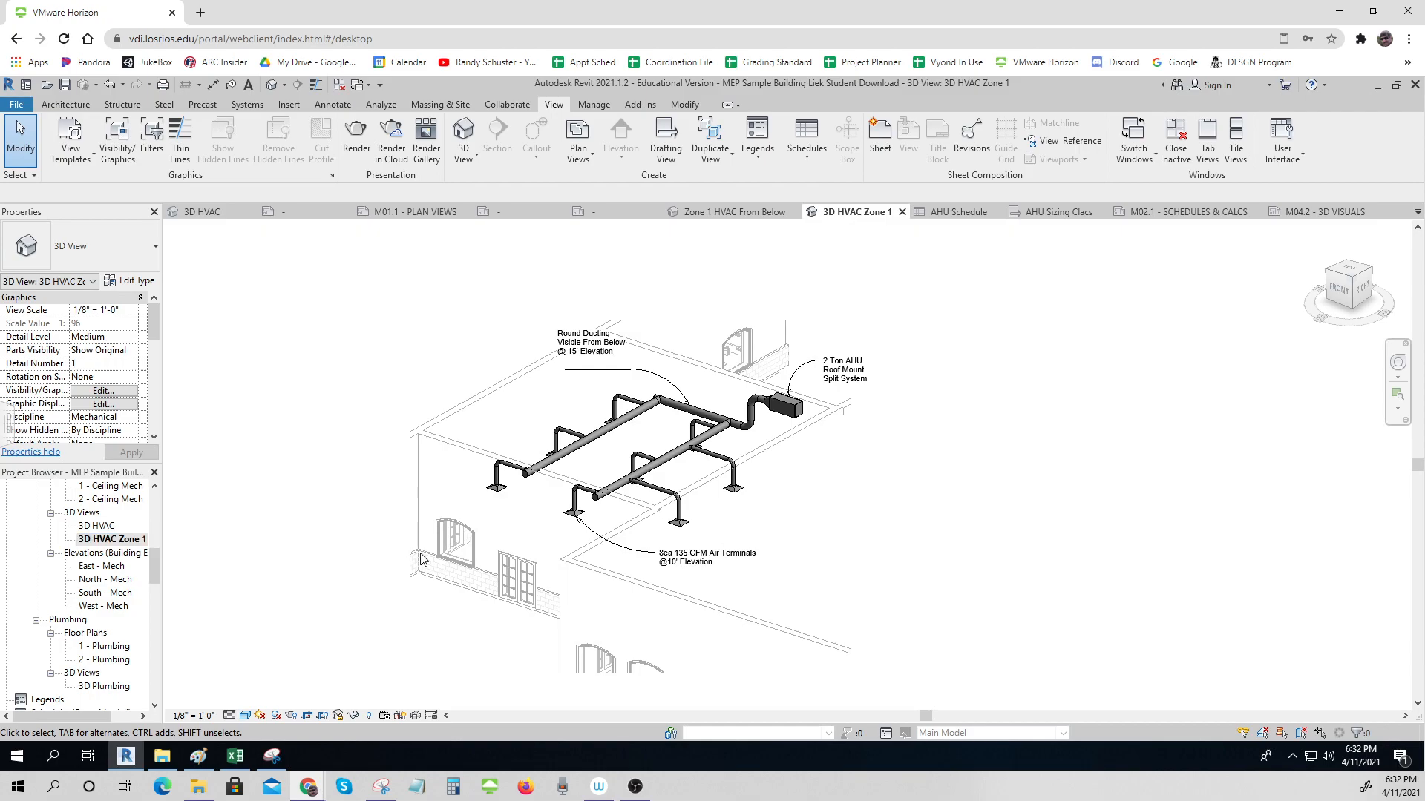
click(338, 715)
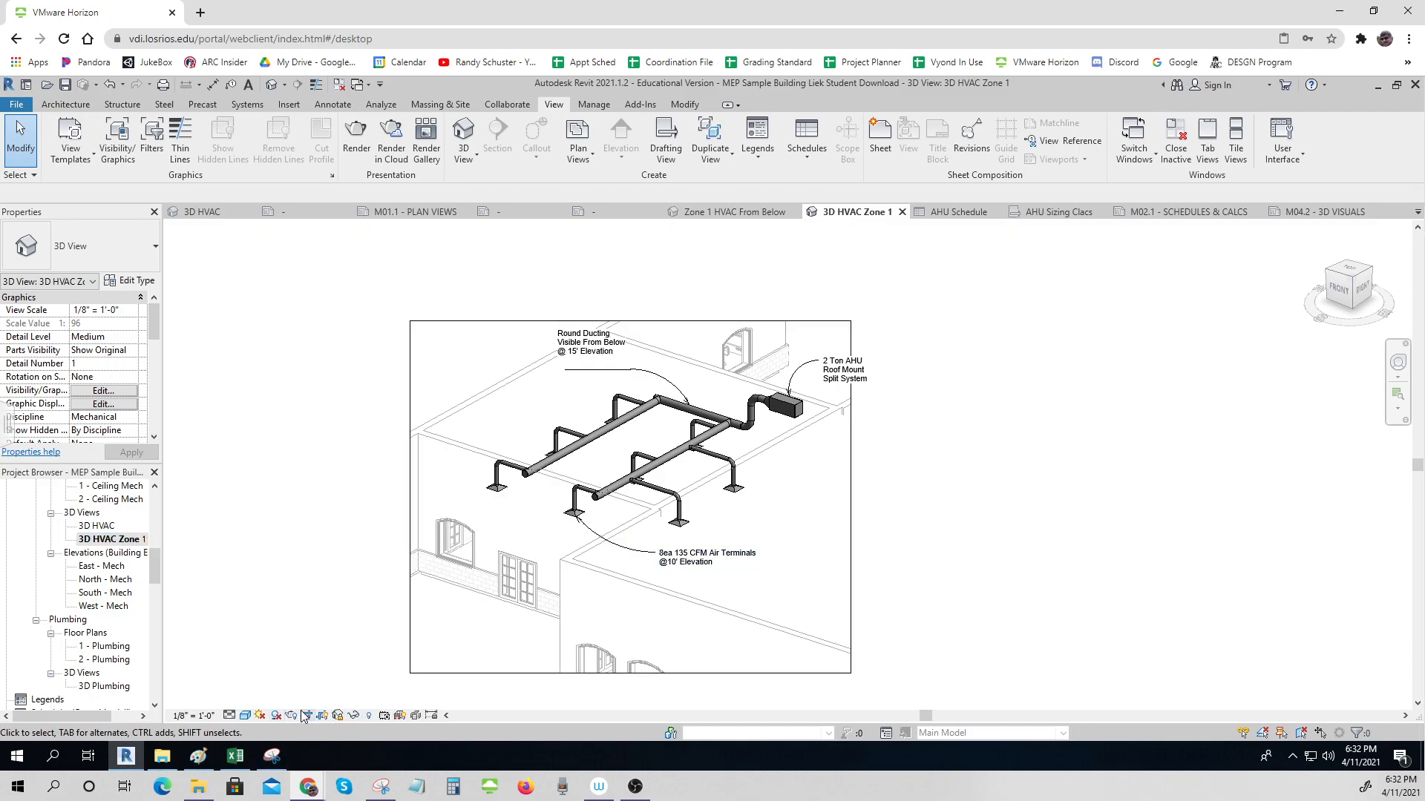
click(323, 716)
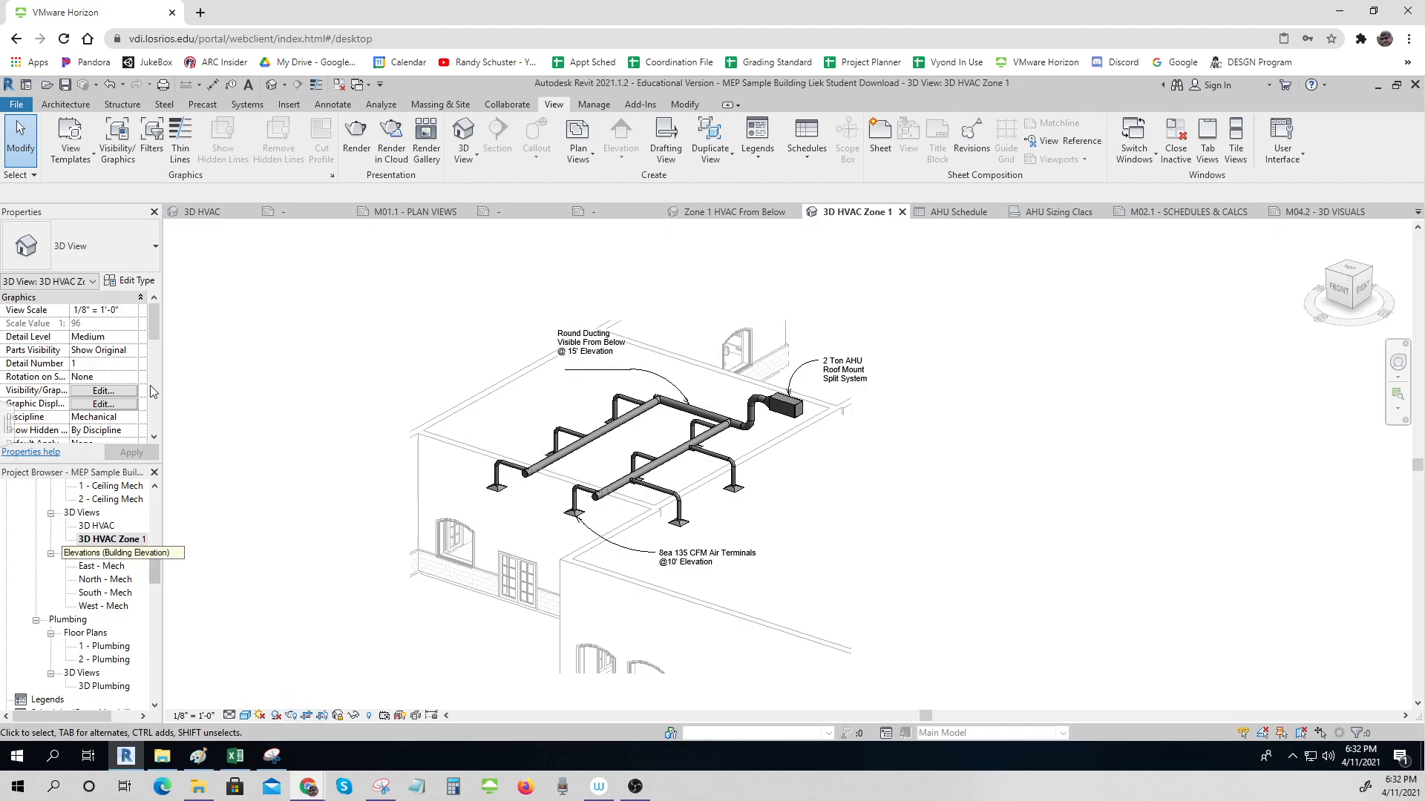
click(158, 571)
scroll(160, 576, up, 1)
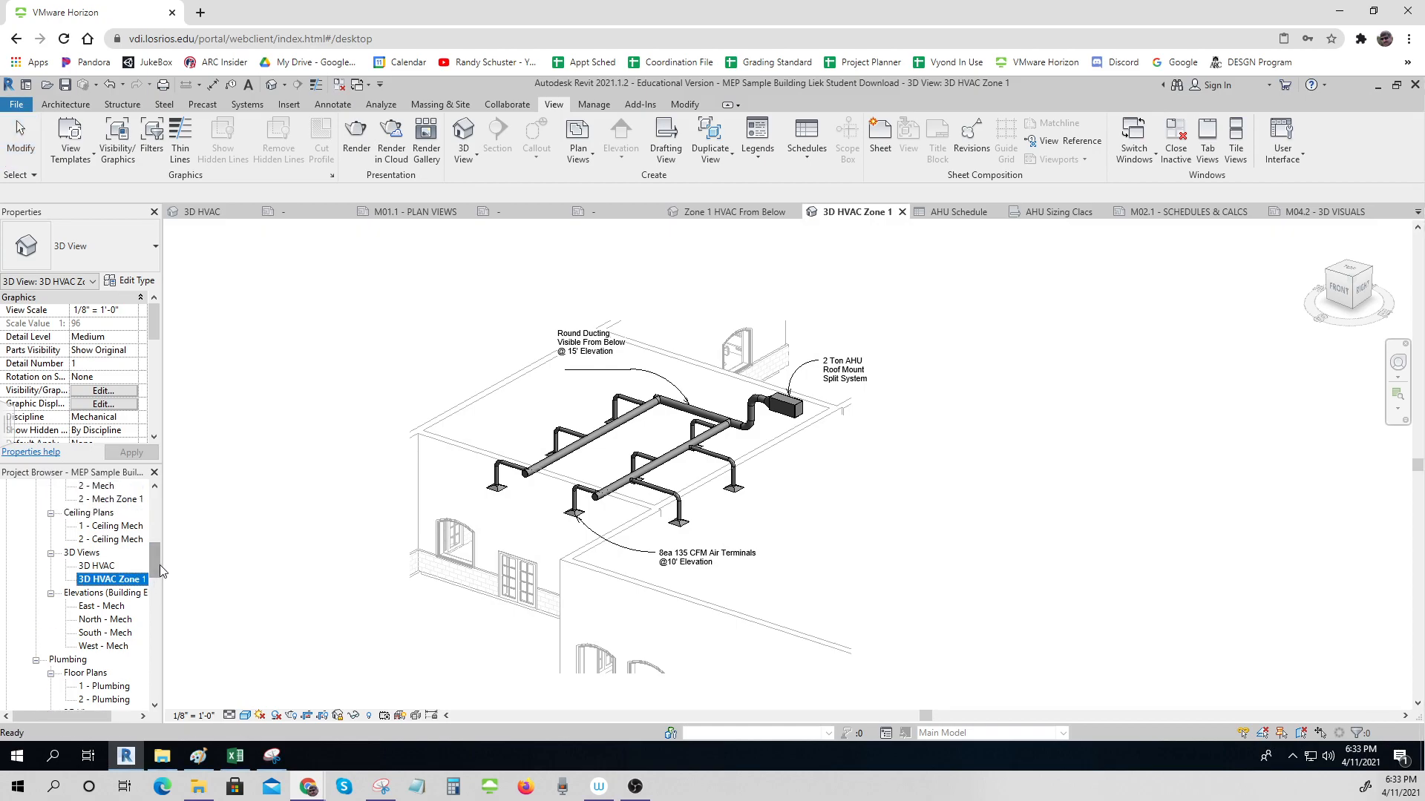
scroll(159, 584, down, 6)
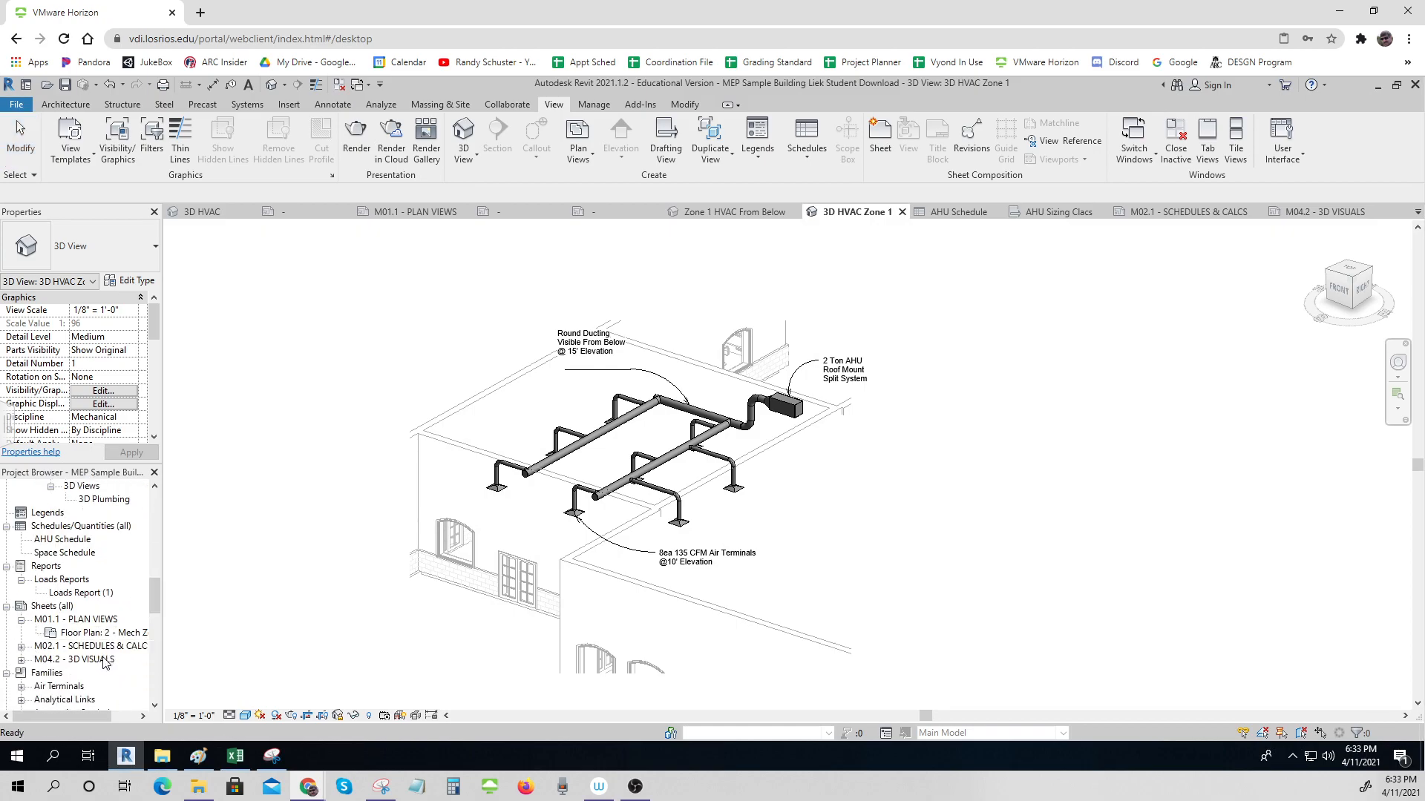
double_click(74, 659)
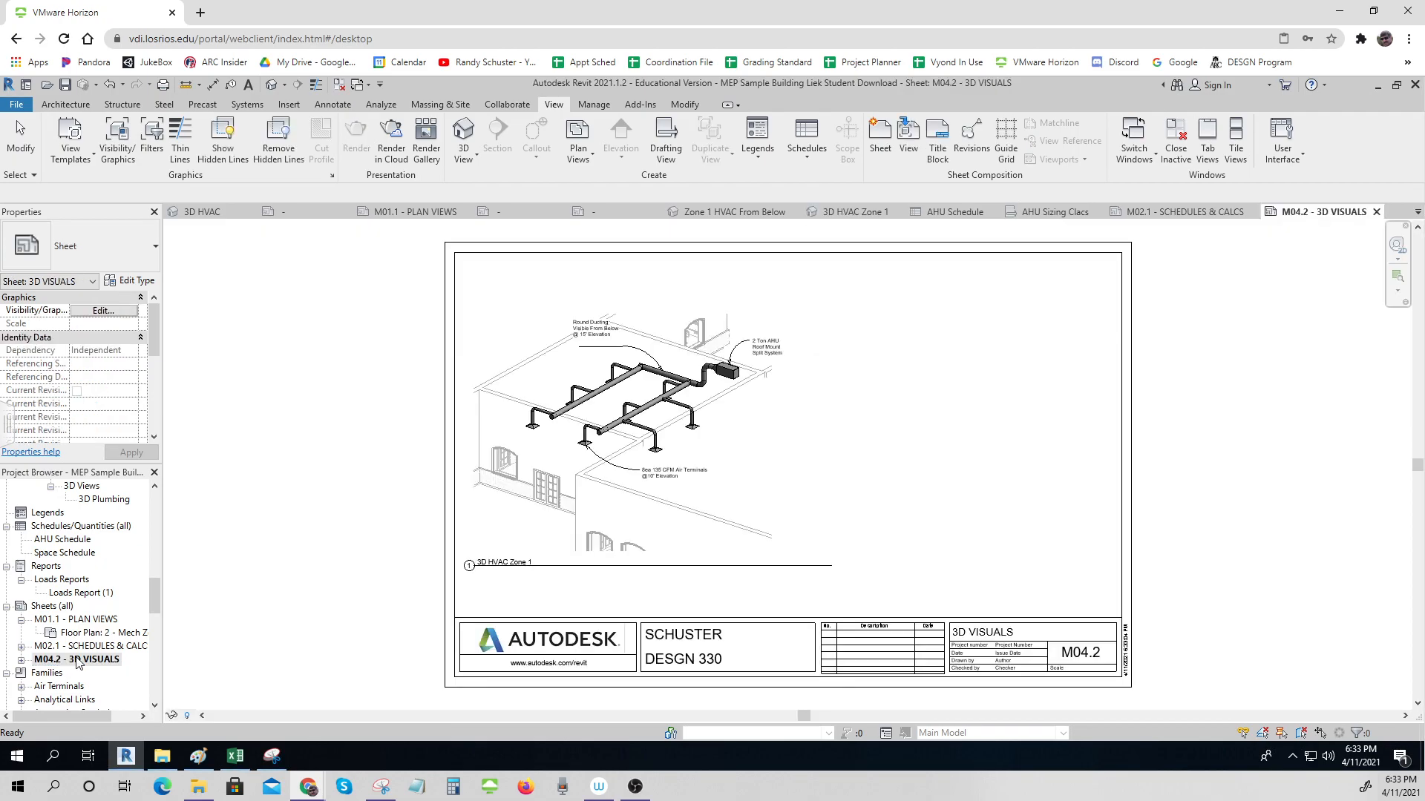
- Place the Zone 1 HVAC From Below view in the upper right area of sheet M04.2
scroll(156, 607, up, 7)
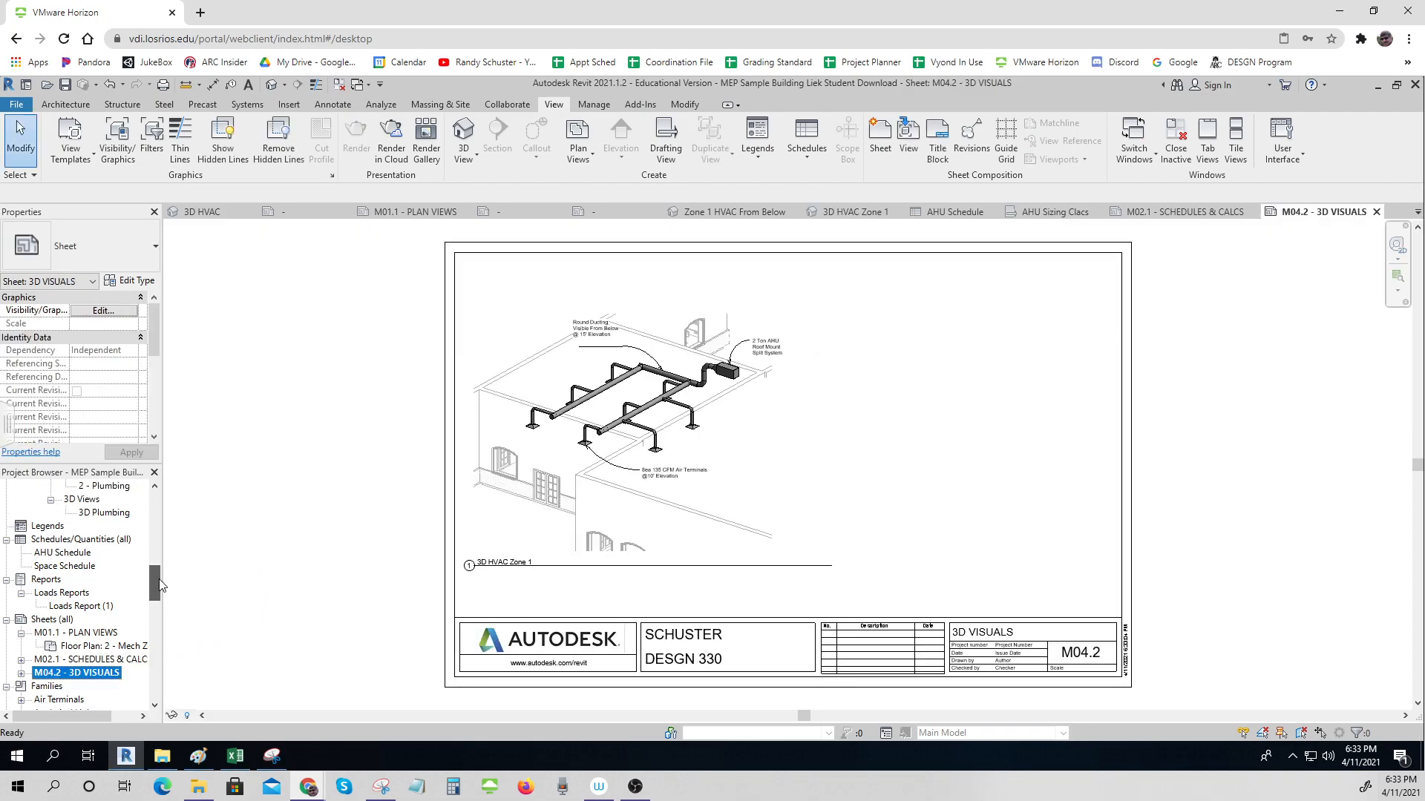
scroll(164, 553, down, 1)
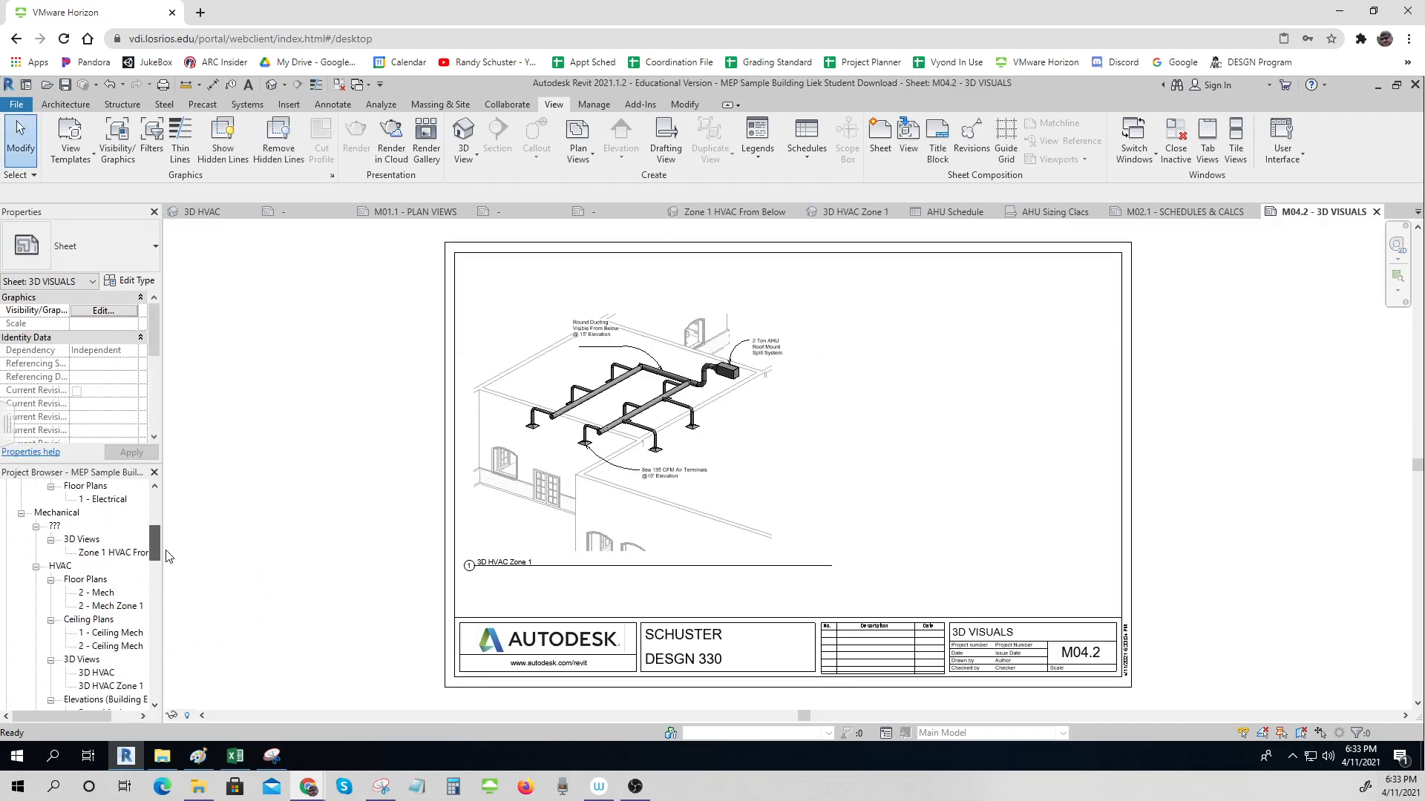
click(109, 541)
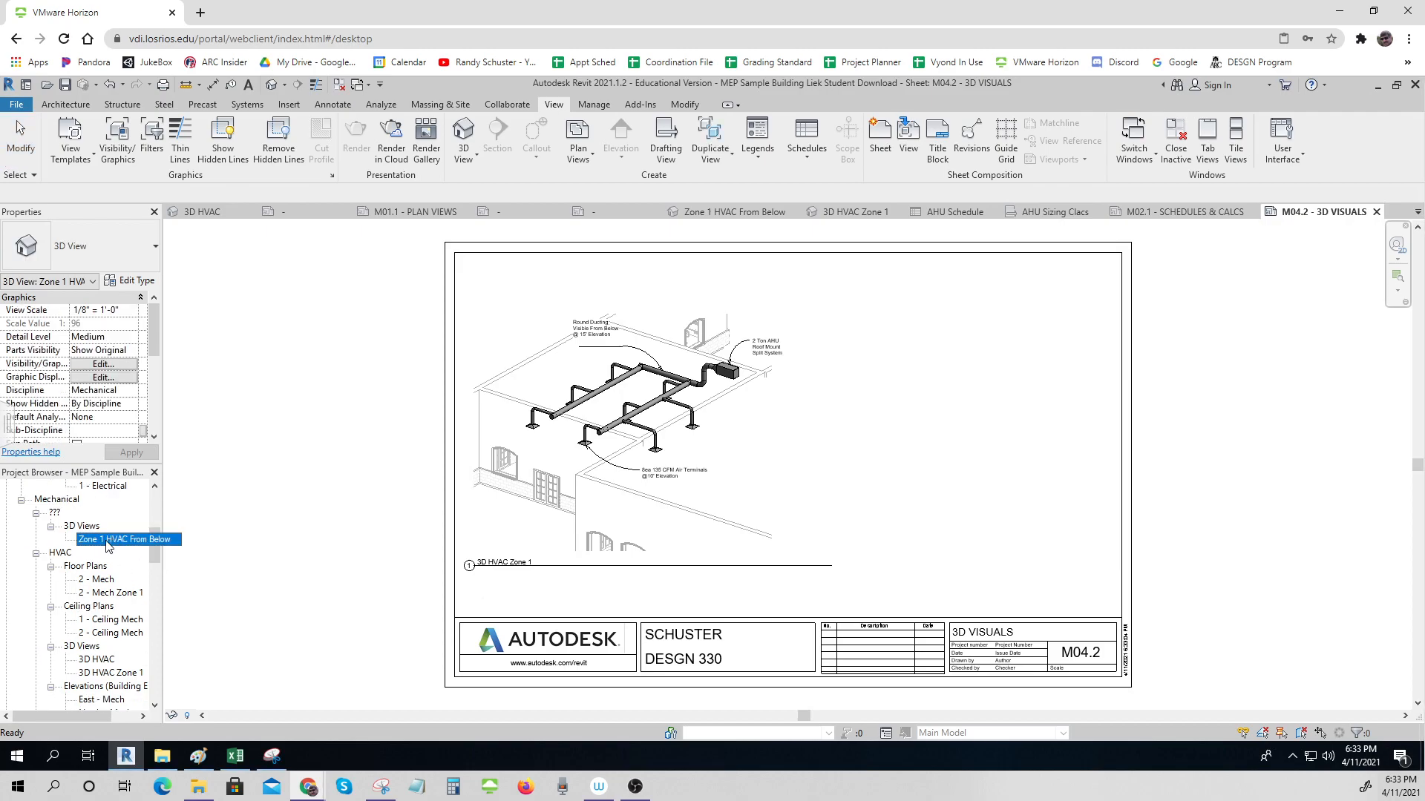
drag(104, 547, 1011, 502)
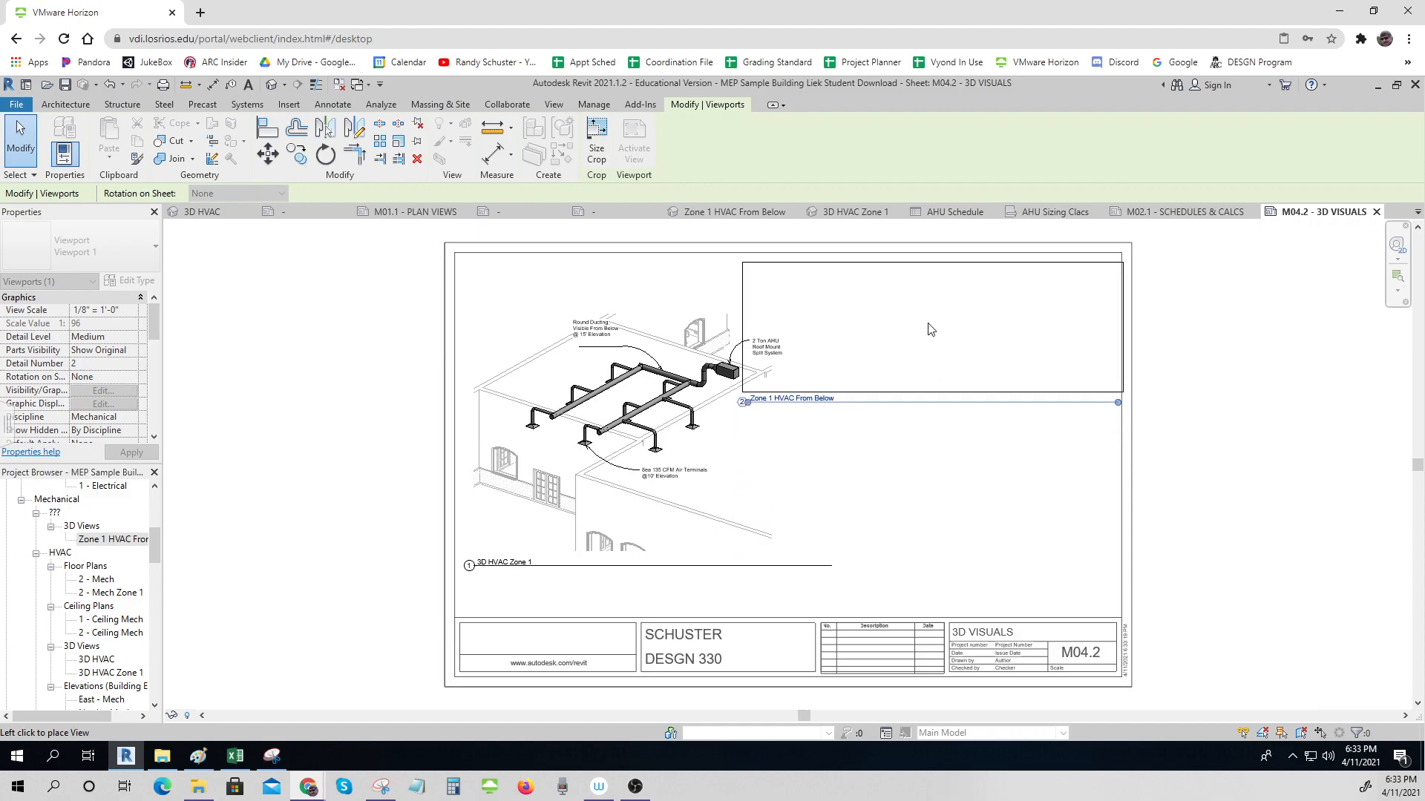
click(924, 333)
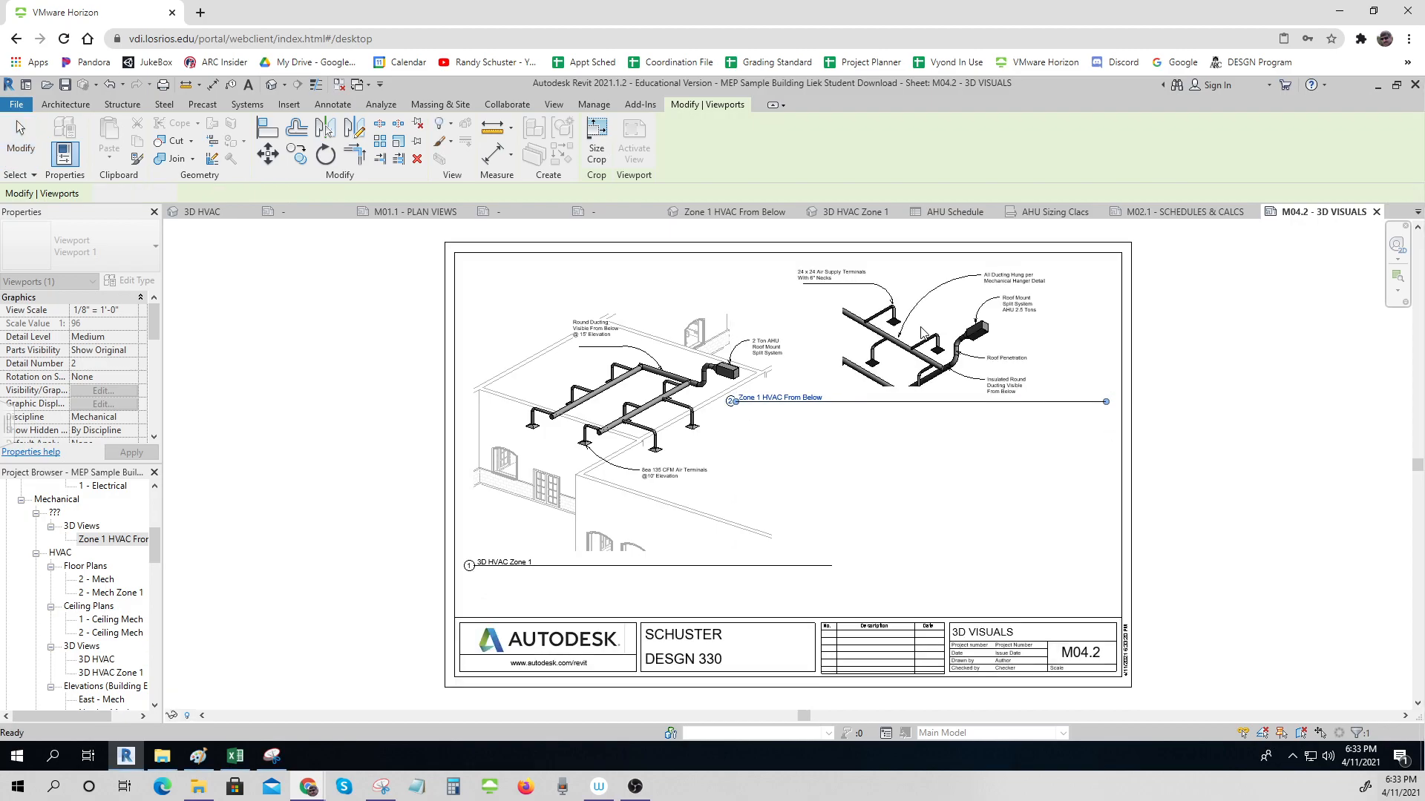
- Move the 3D HVAC Zone 1 viewport down to just above the Autodesk logo block
click(660, 413)
drag(659, 413, 659, 461)
click(304, 442)
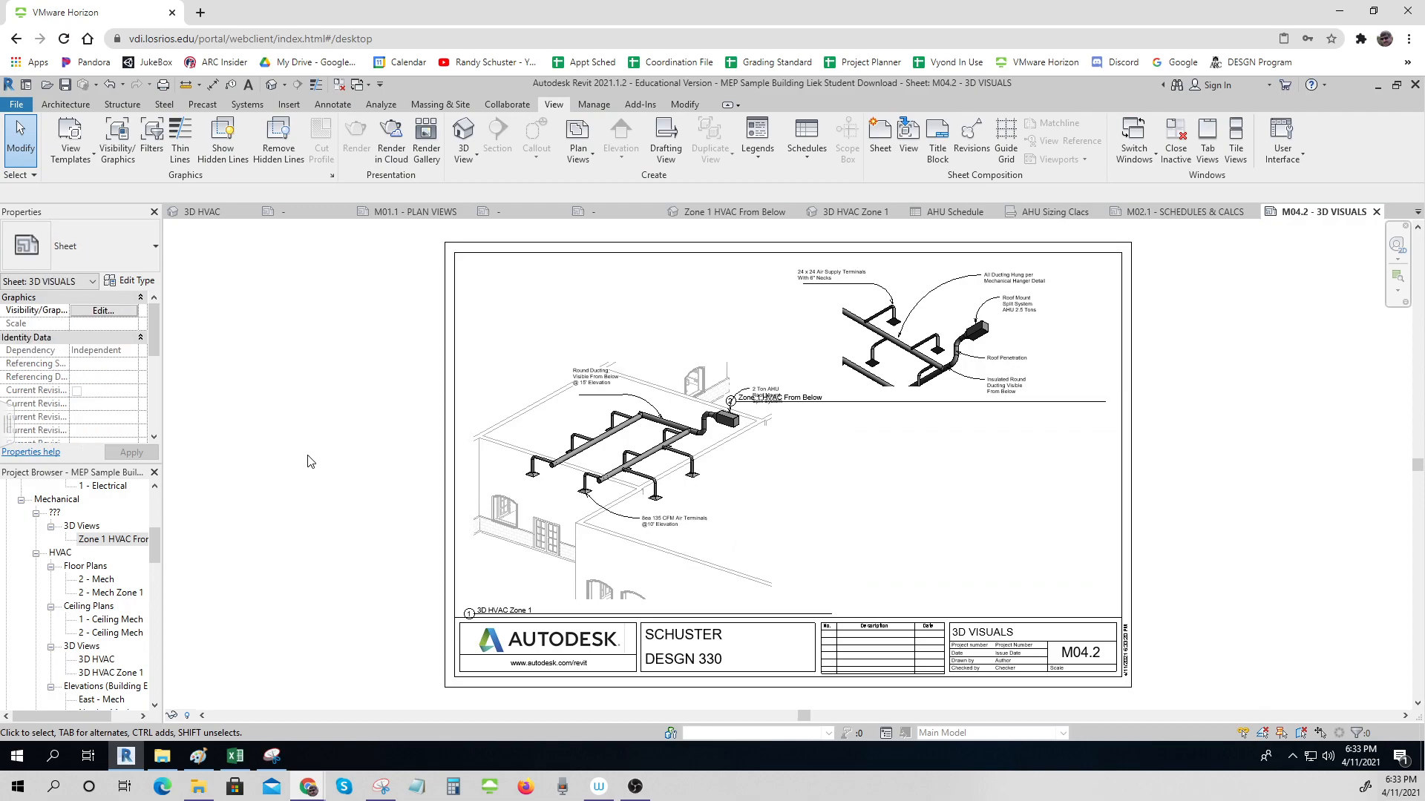
- Shift the Zone 1 HVAC From Below view title right, clear of the other viewport, and shorten its line to end inside the sheet border
click(814, 413)
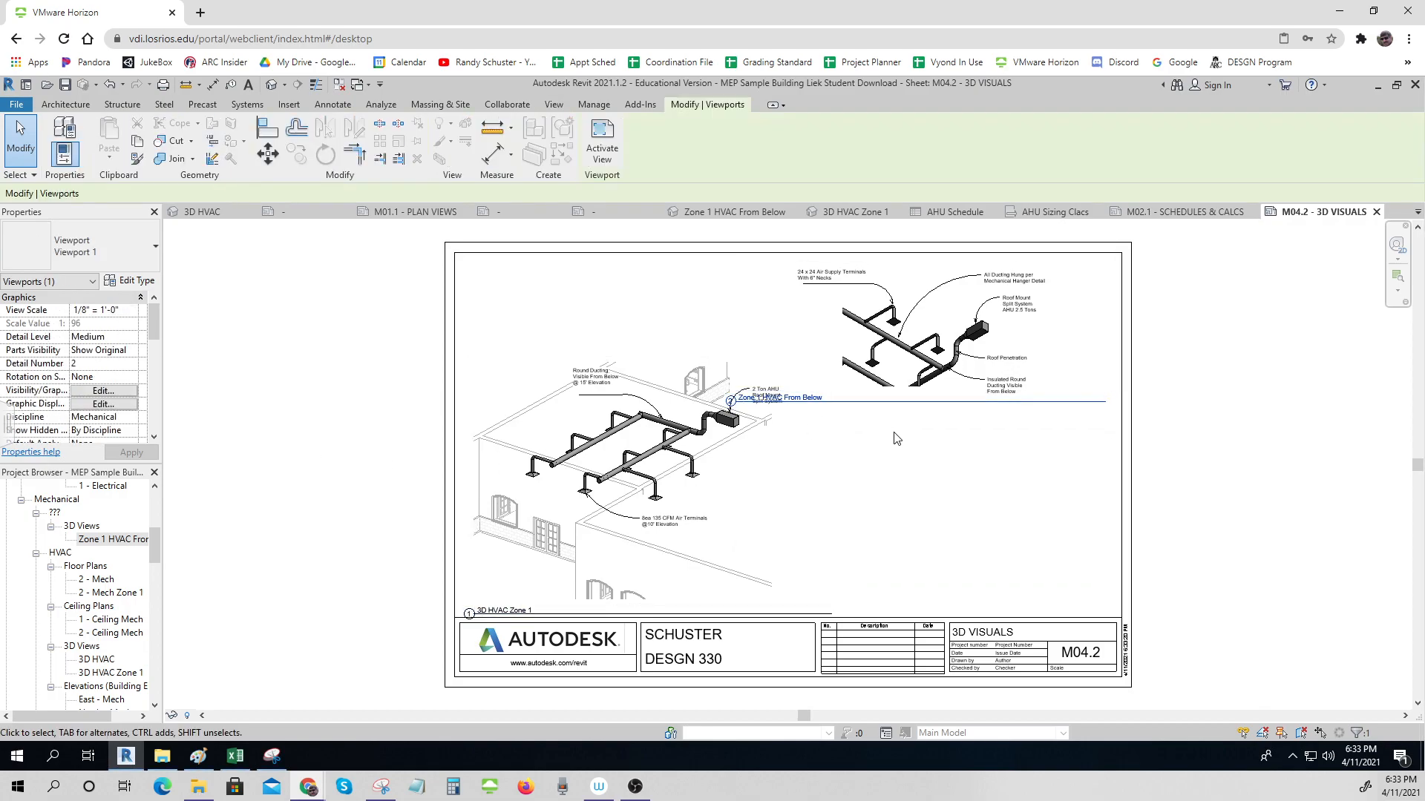
scroll(898, 438, up, 3)
drag(844, 382, 1039, 376)
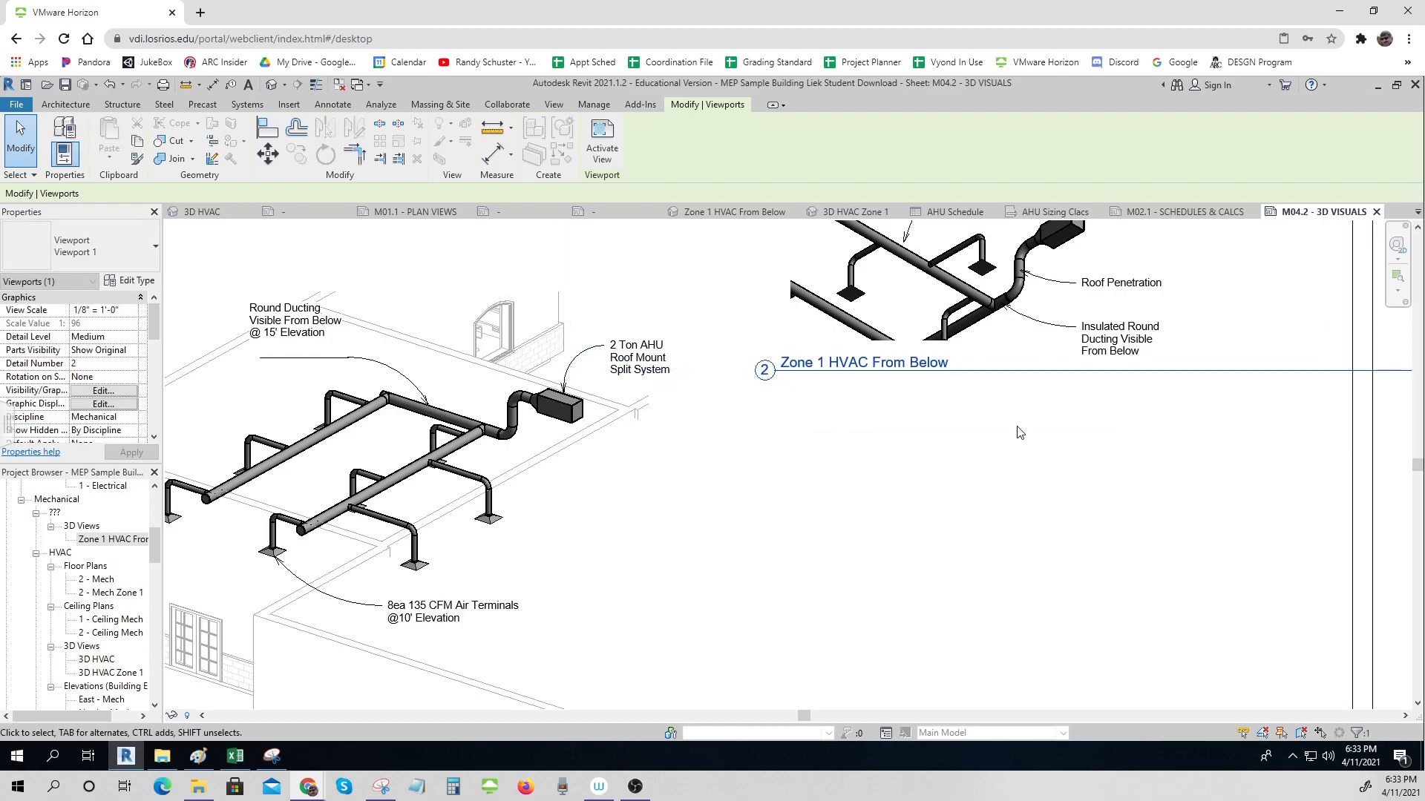
click(1018, 430)
scroll(1017, 430, down, 4)
scroll(1017, 434, down, 1)
click(1266, 400)
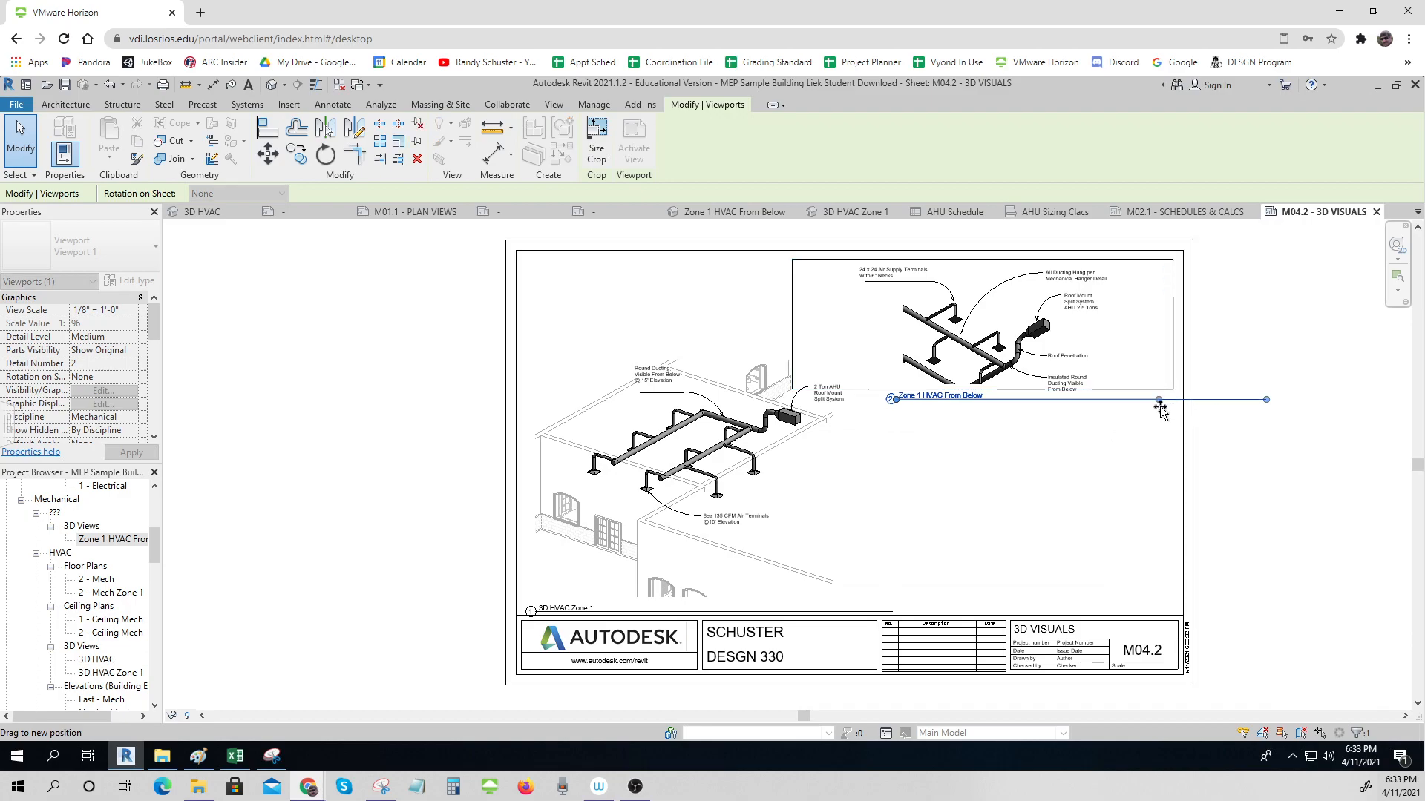
drag(1158, 405, 1159, 405)
click(1253, 456)
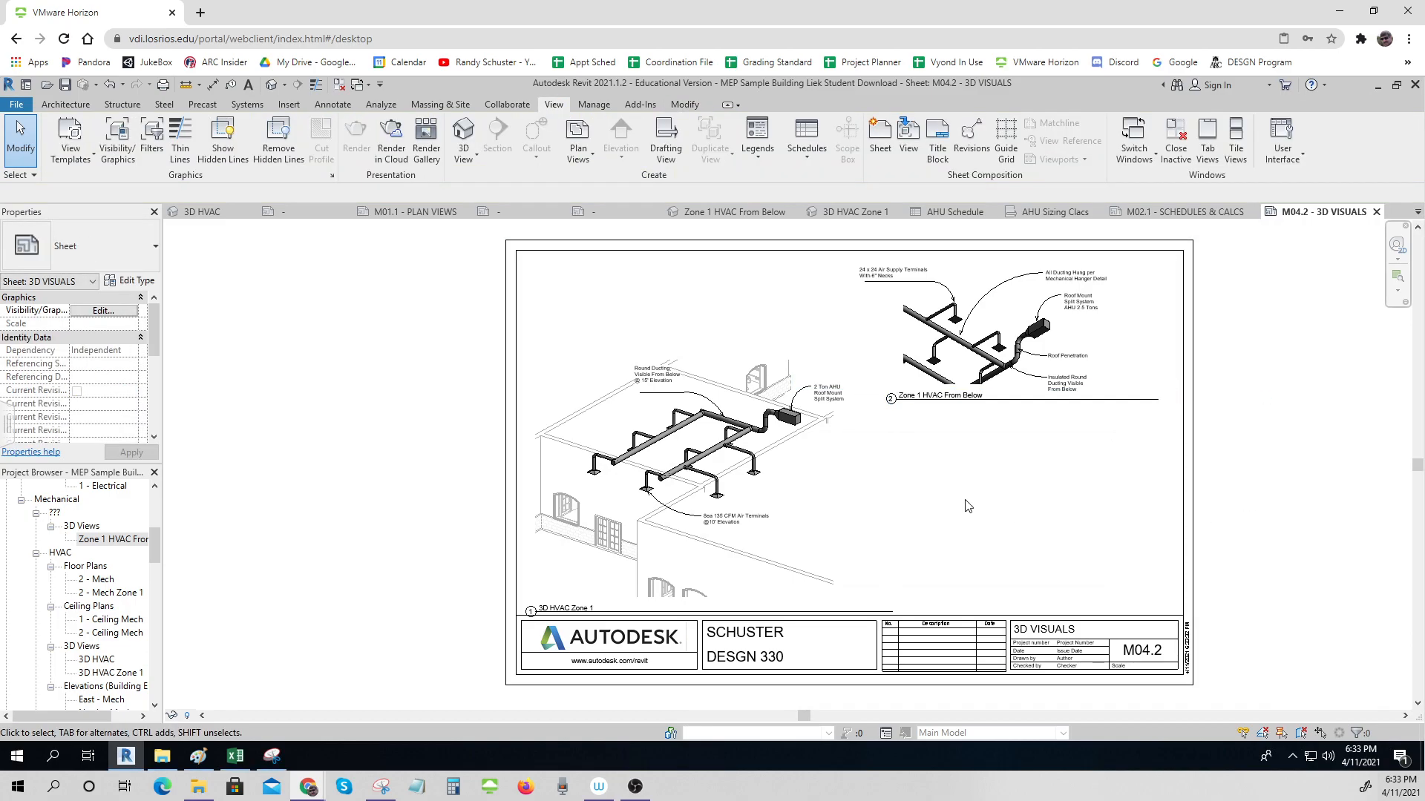
- Move the 3D HVAC Zone 1 viewport up and the Zone 1 HVAC From Below viewport down to mid-height on the sheet
drag(773, 493, 773, 443)
drag(1009, 378, 1009, 487)
click(1200, 509)
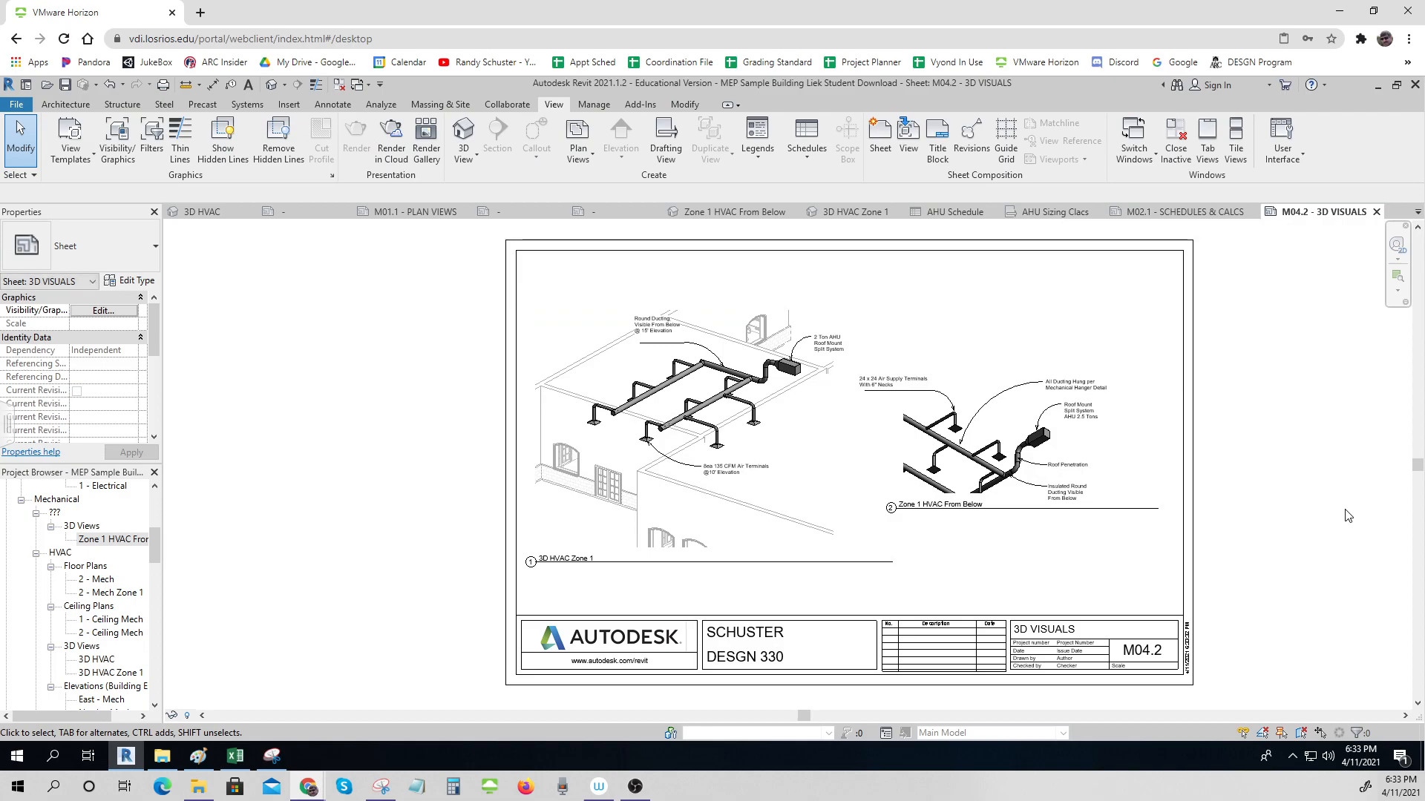
- Activate the 3D HVAC Zone 1 viewport on the sheet and set its view scale to 3/32" = 1'-0"
click(814, 494)
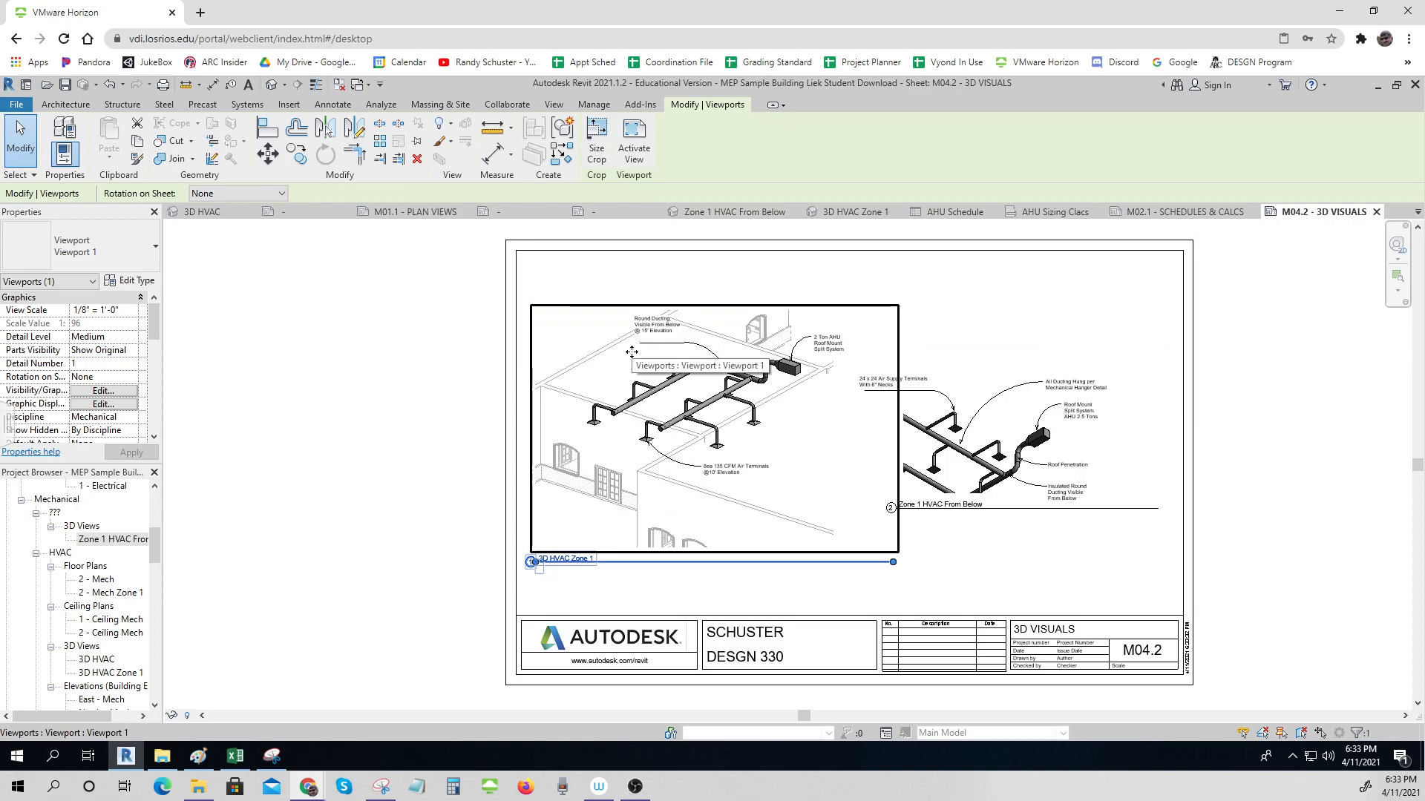
click(1325, 509)
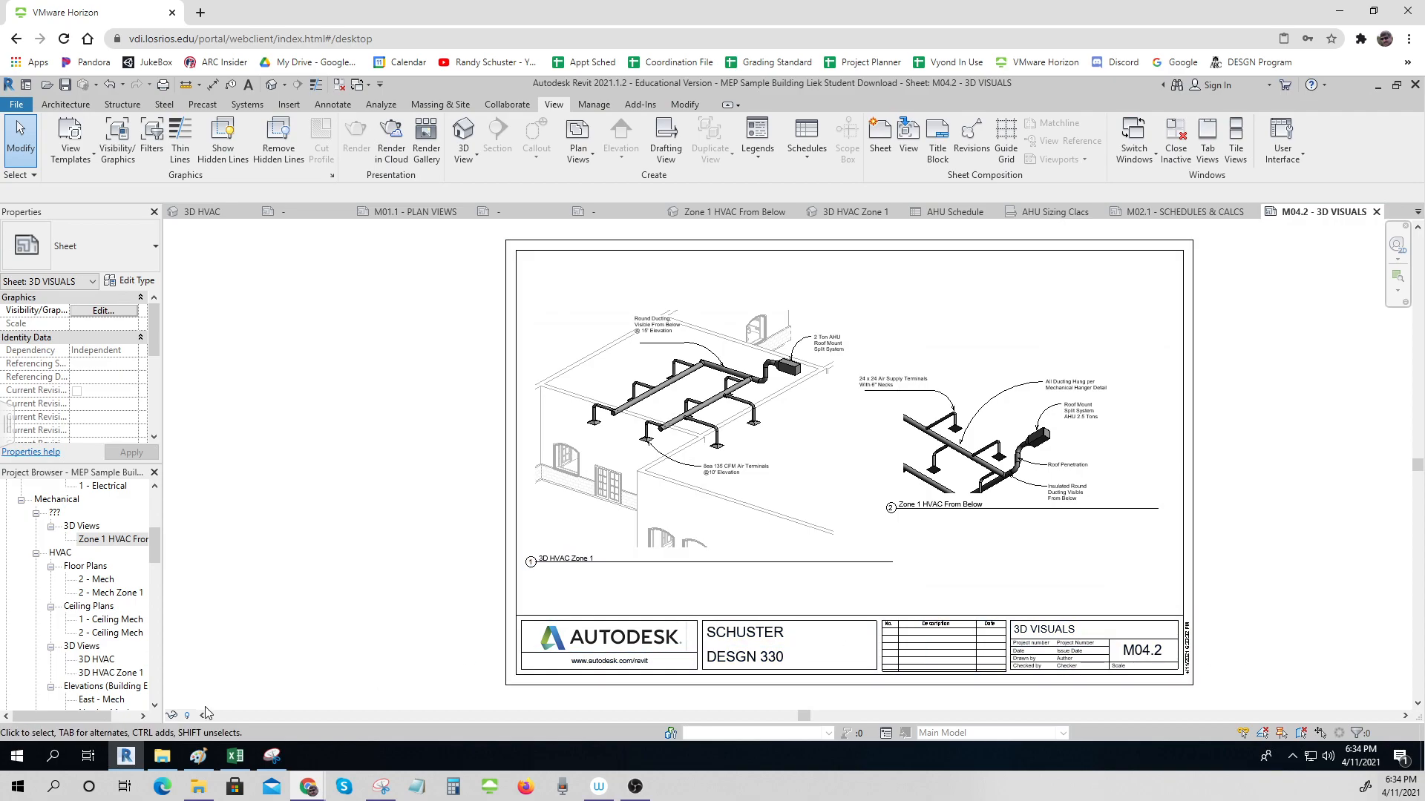
double_click(731, 484)
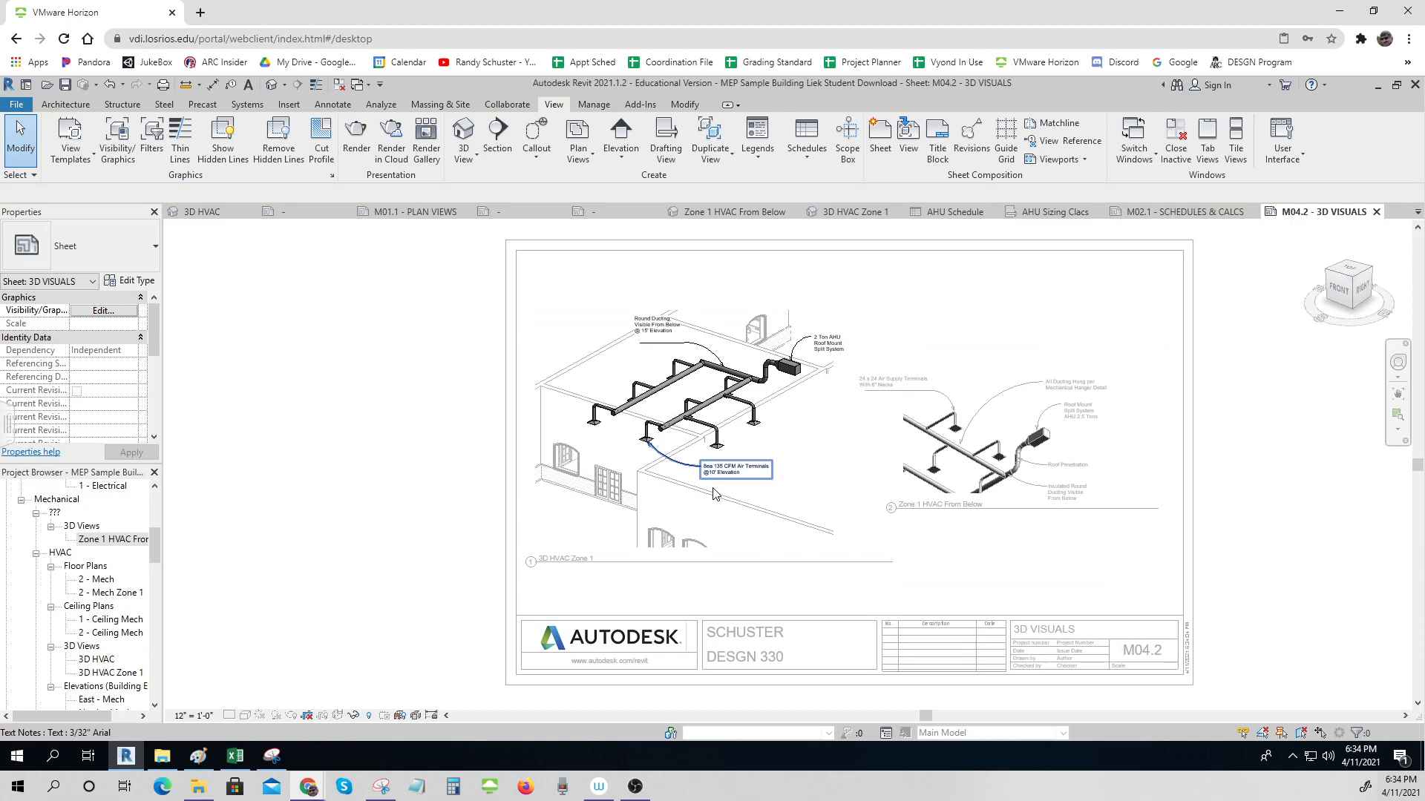
click(210, 716)
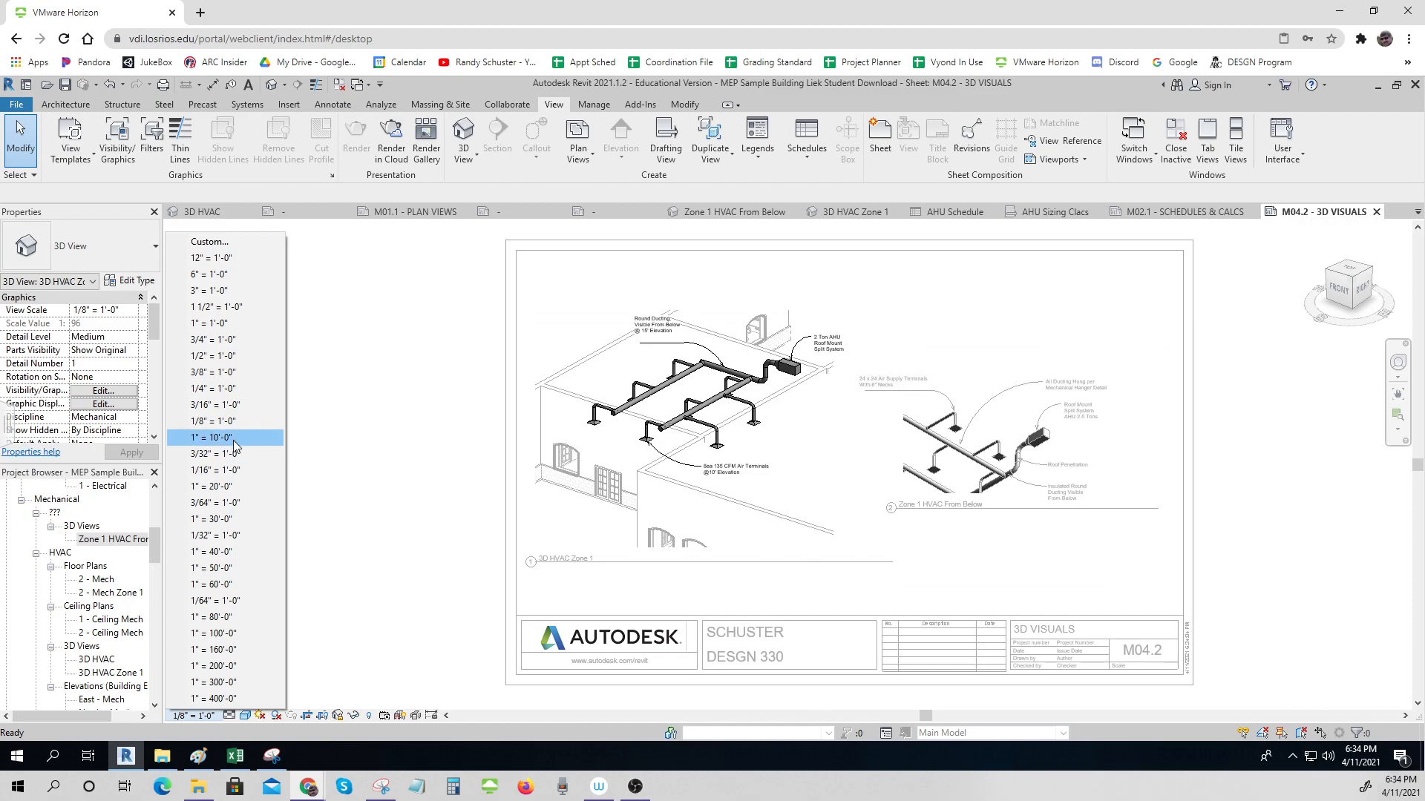
click(320, 463)
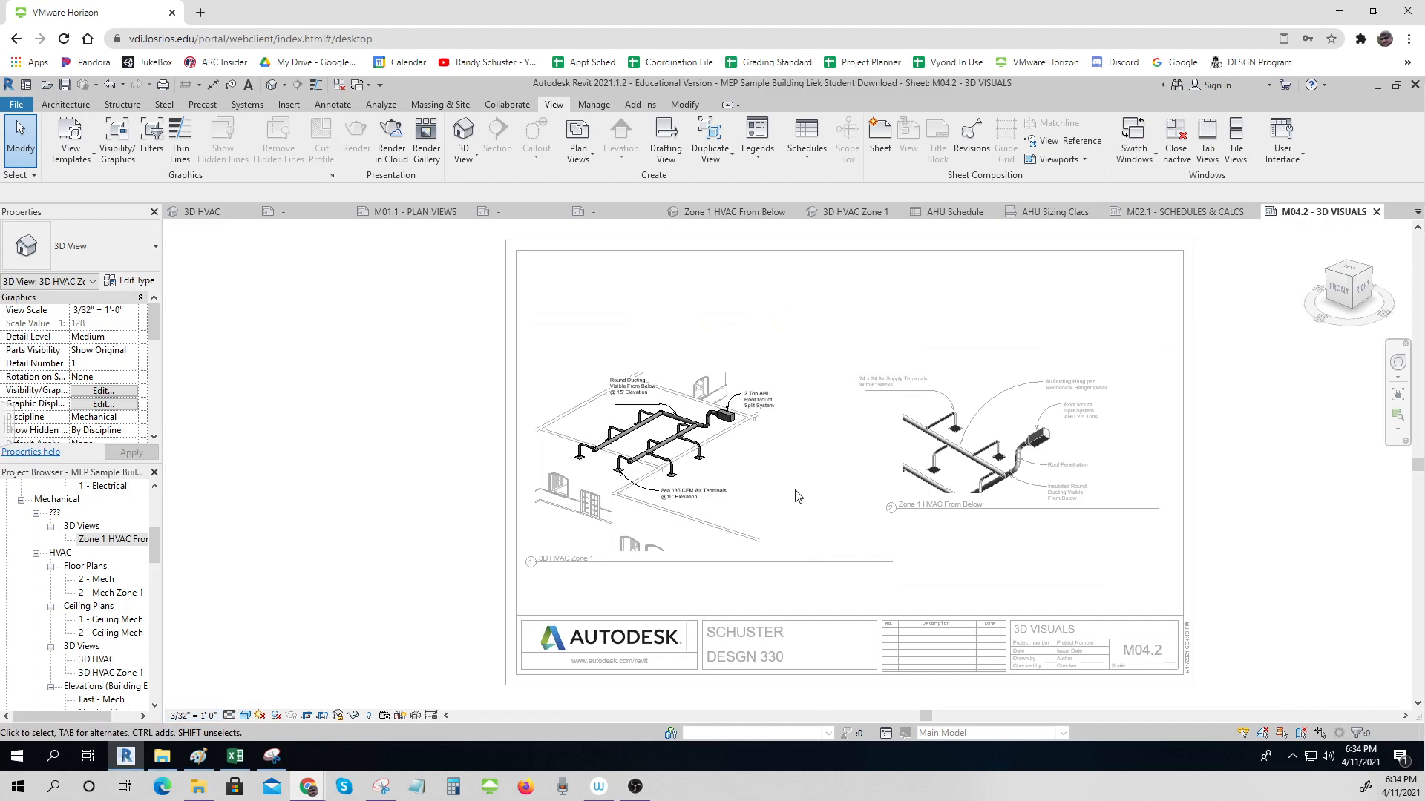
click(694, 494)
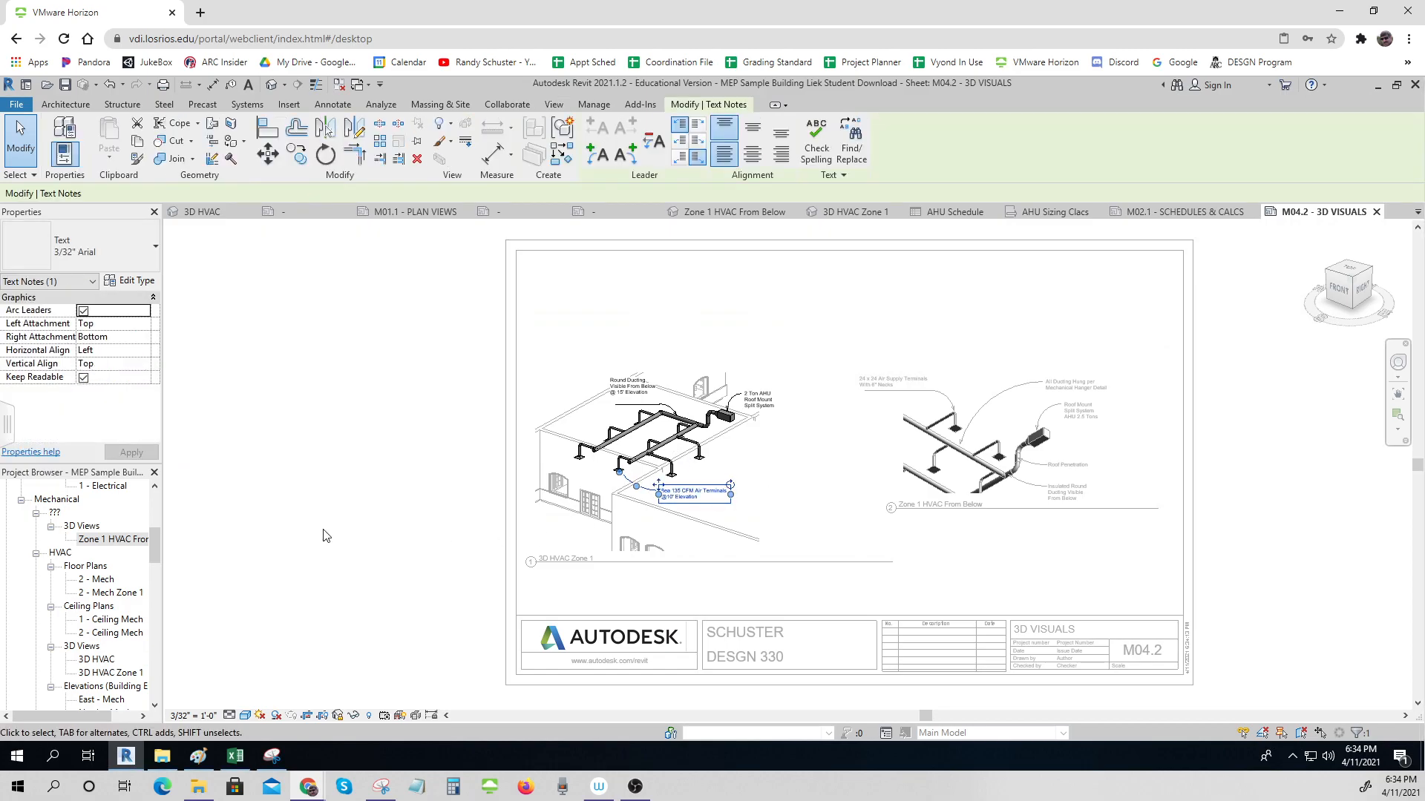
click(323, 536)
- Stack the viewports on the sheet's left half, 3D HVAC Zone 1 above Zone 1 HVAC From Below, and shorten the upper viewport's title line
click(650, 467)
drag(650, 468, 650, 374)
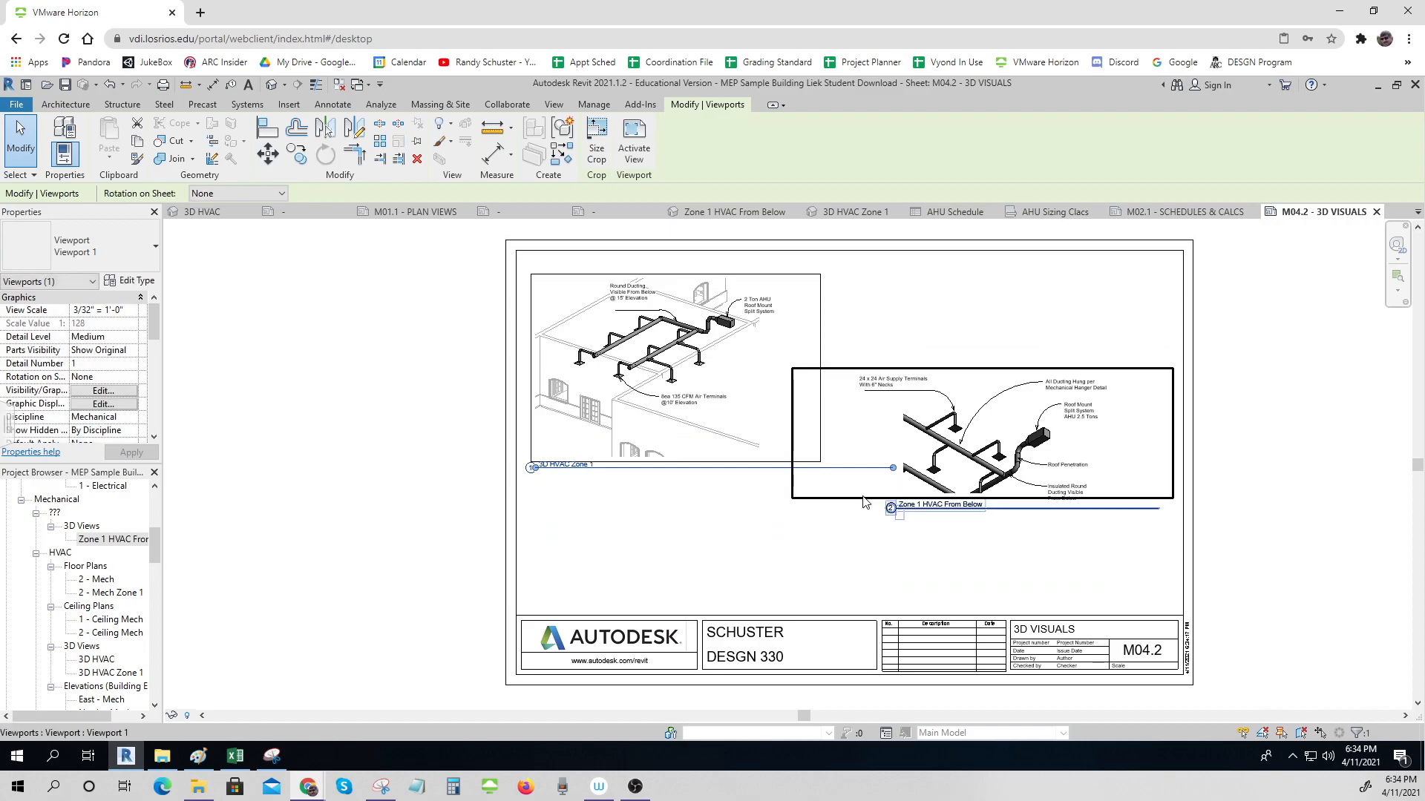
click(764, 509)
drag(932, 462, 712, 546)
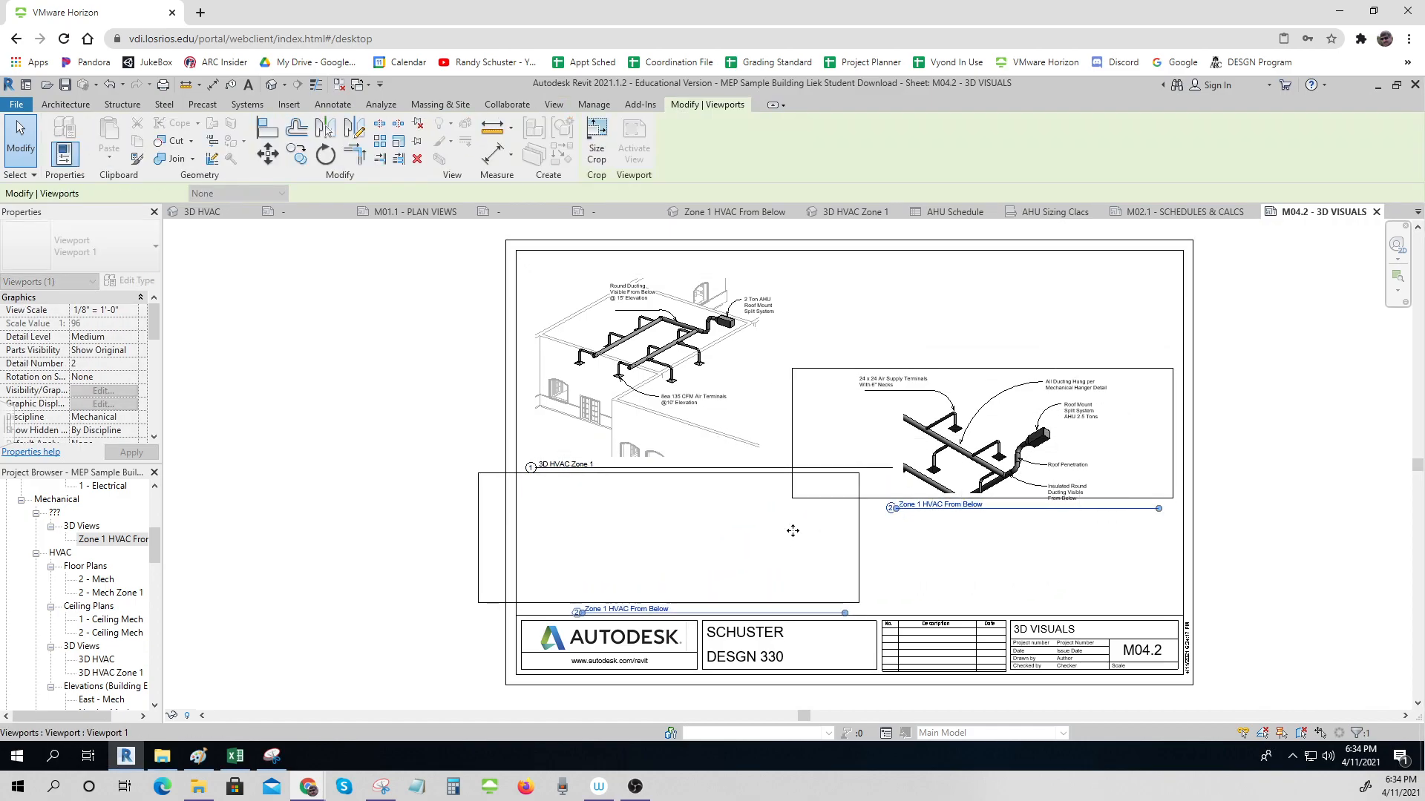
drag(923, 495, 782, 470)
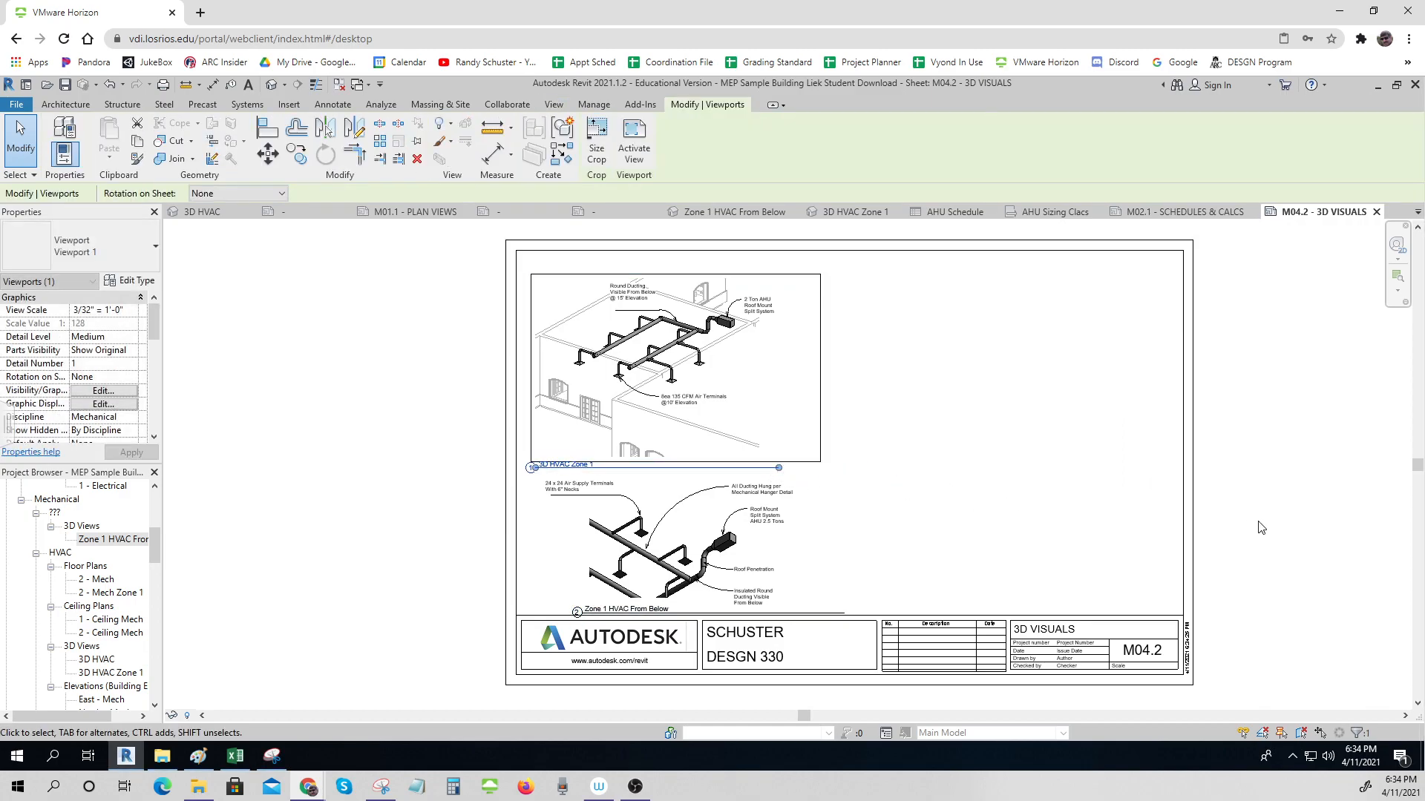
click(1292, 530)
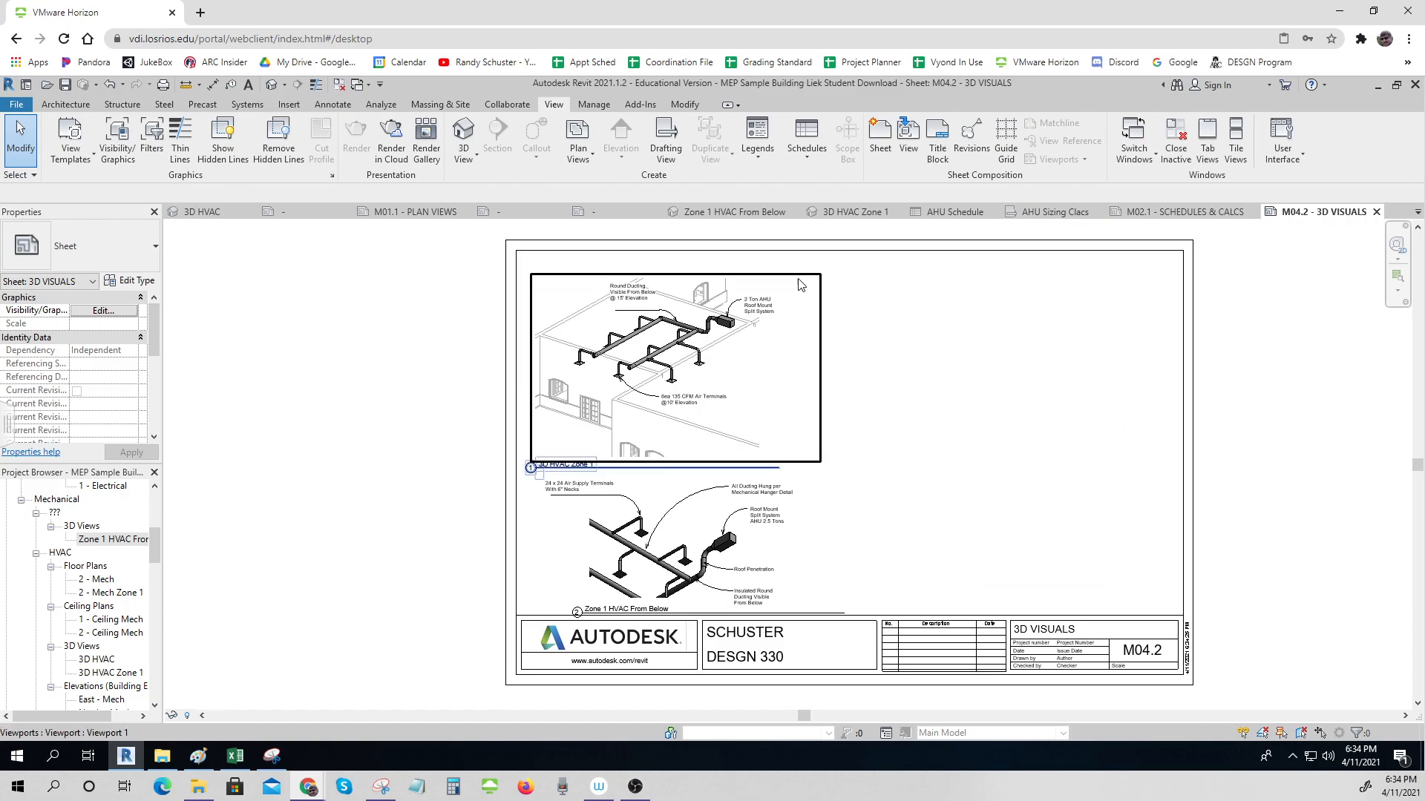
- Activate the 3D HVAC Zone 1 viewport, set its view scale to 1/16" = 1'-0", and deactivate it
click(696, 394)
double_click(510, 422)
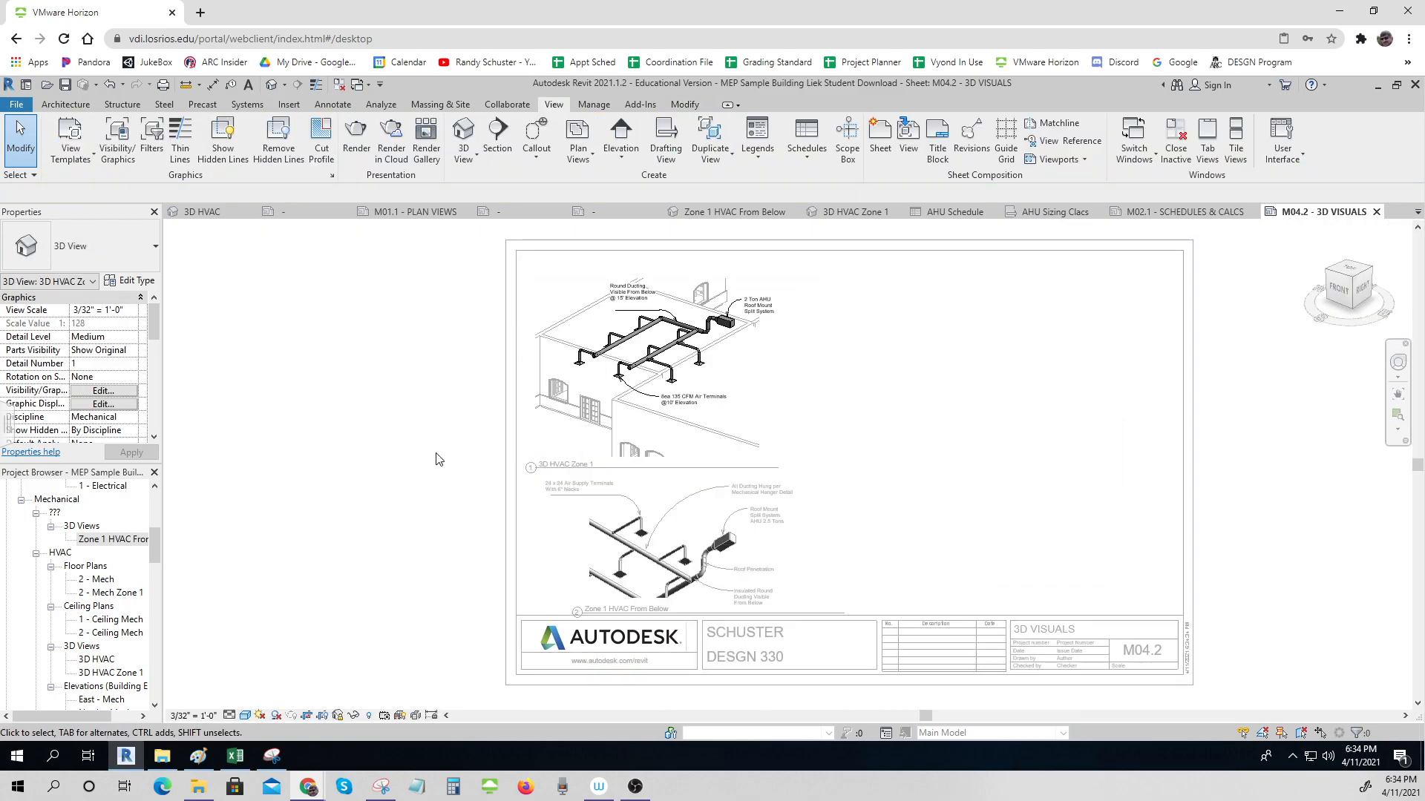
click(193, 715)
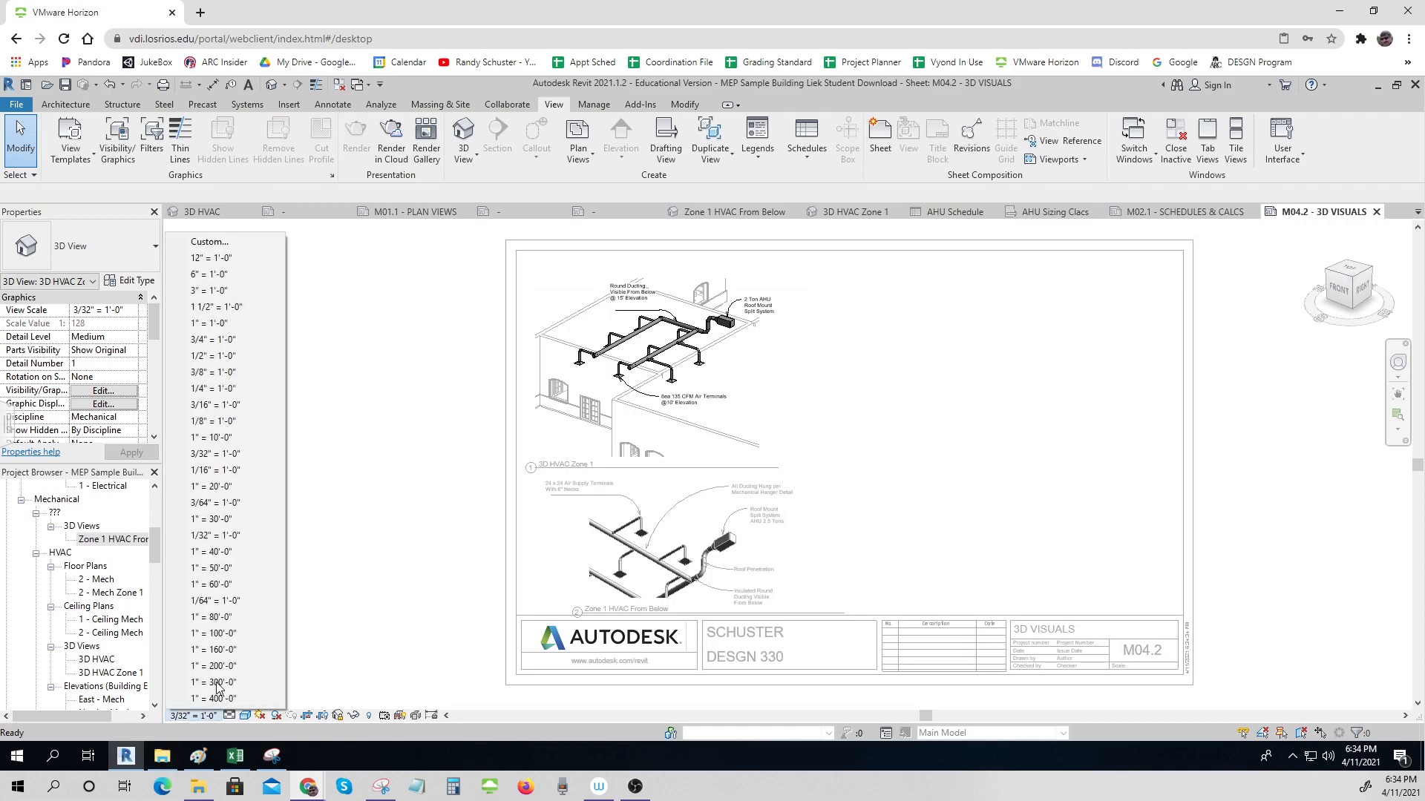
click(228, 473)
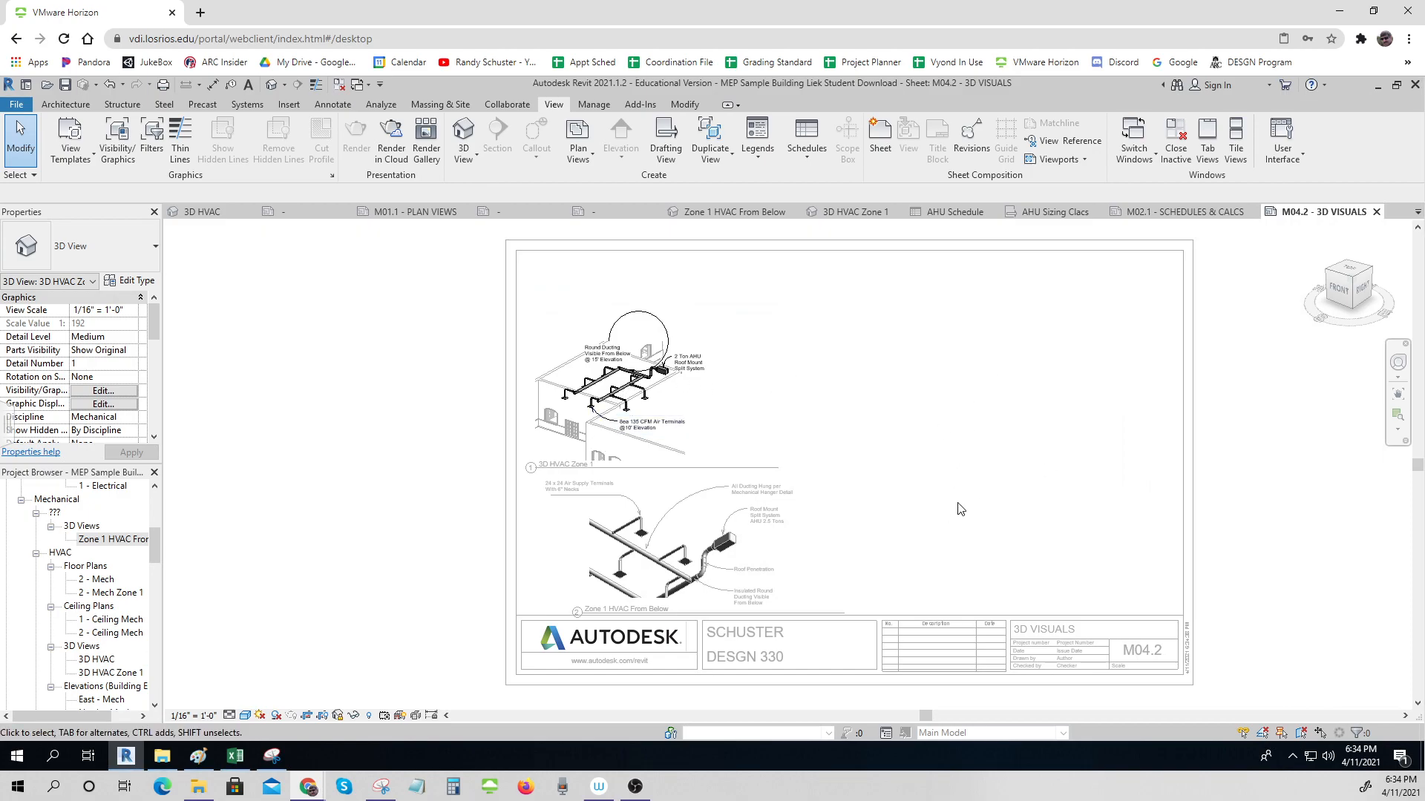
double_click(359, 455)
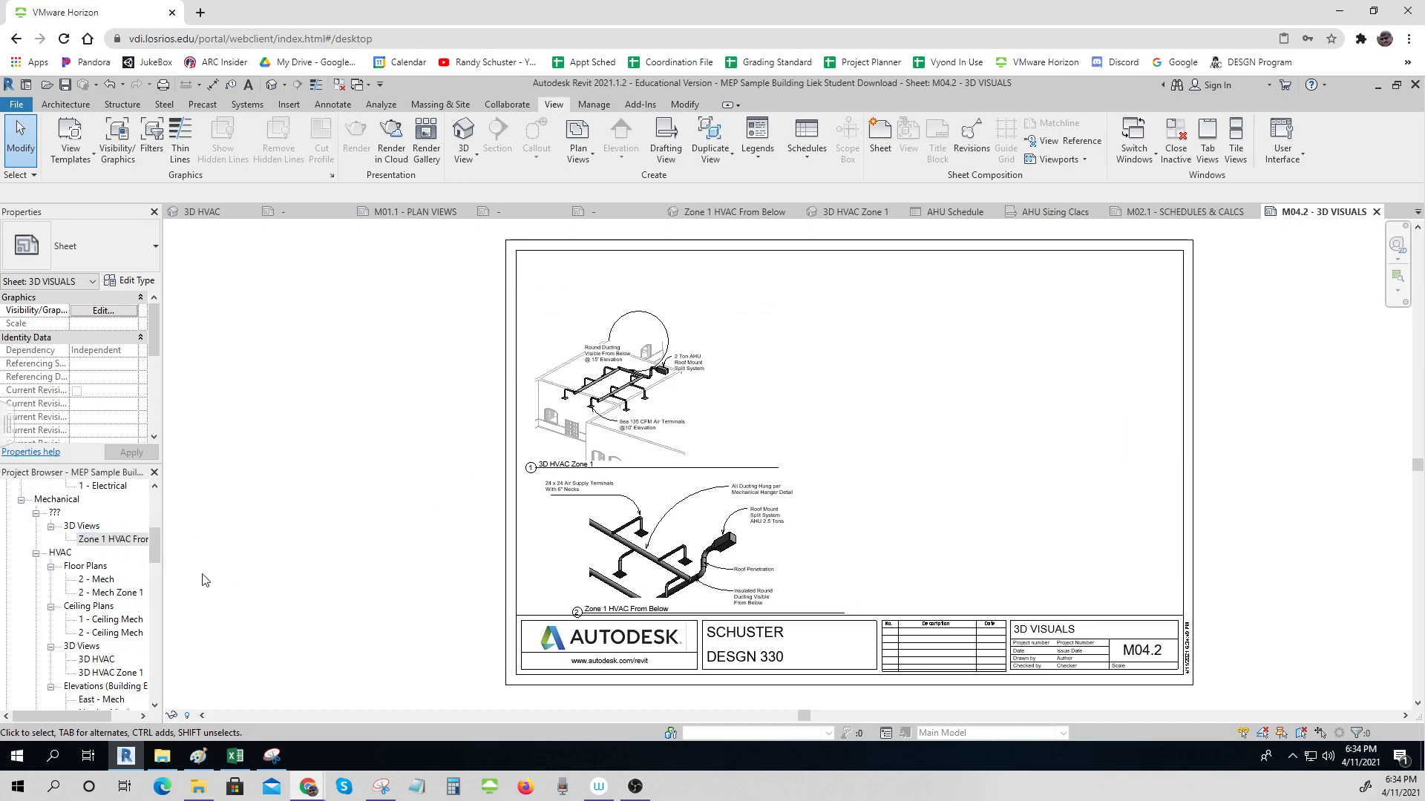
- Open the Zone 1 HVAC From Below view and set its view scale to 1/16" = 1'-0"
double_click(94, 540)
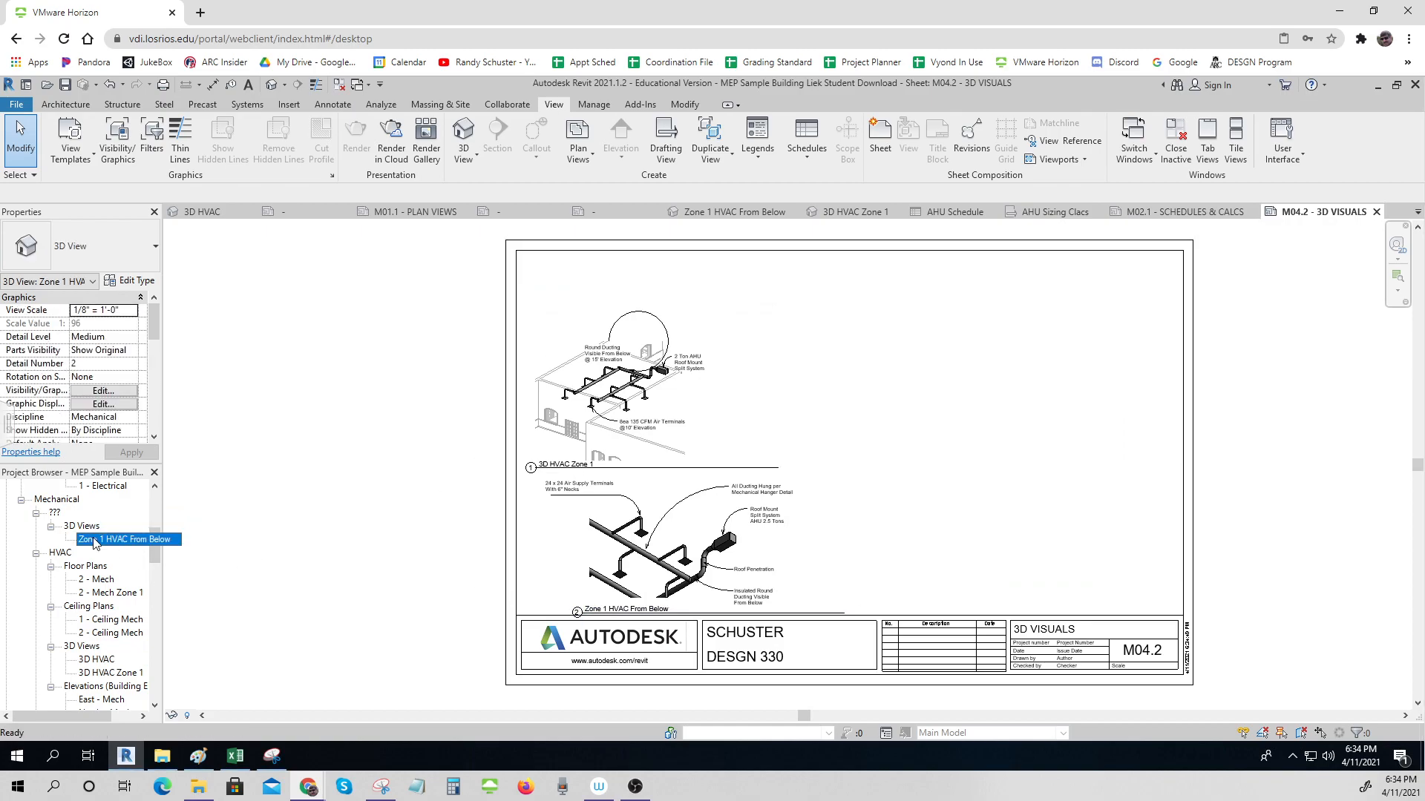
scroll(484, 555, down, 2)
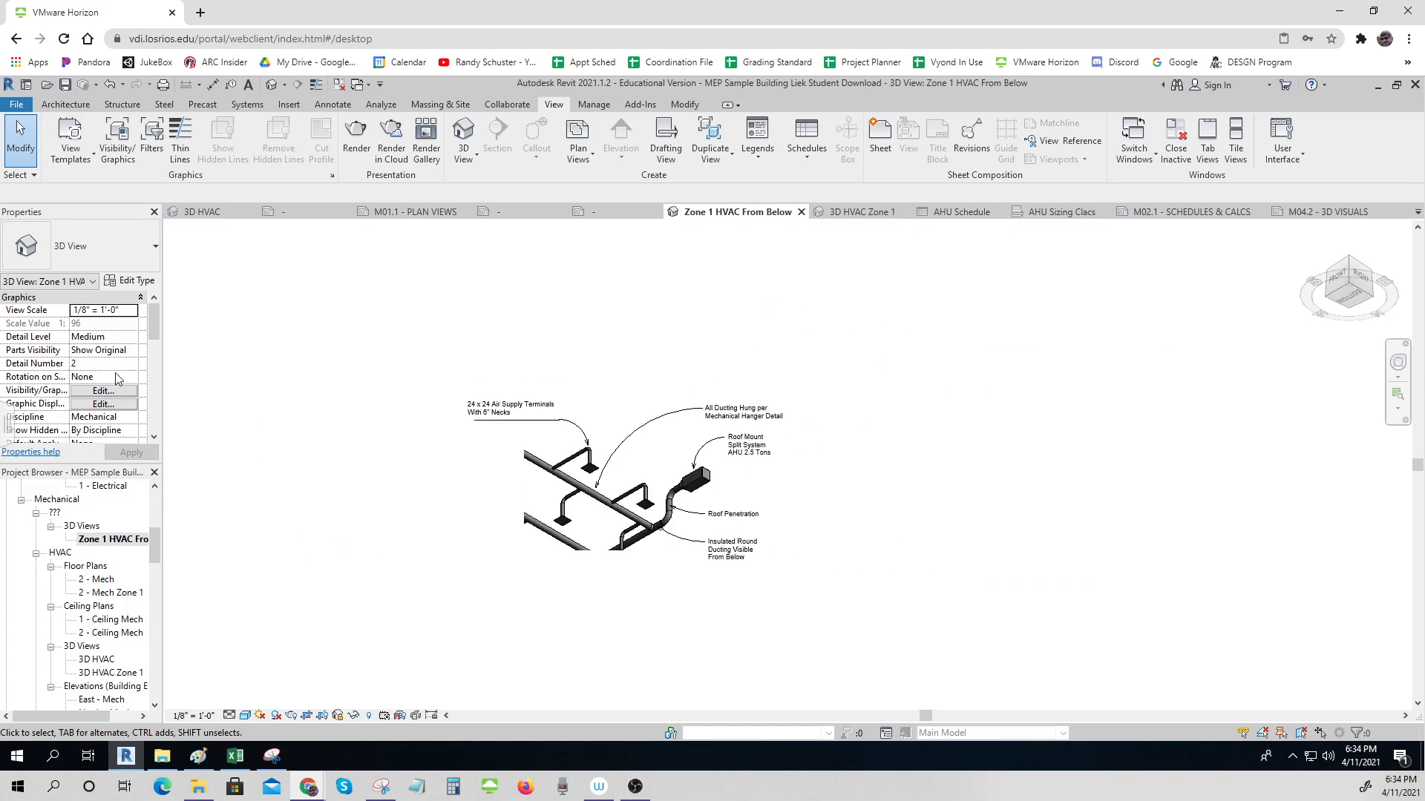
click(131, 311)
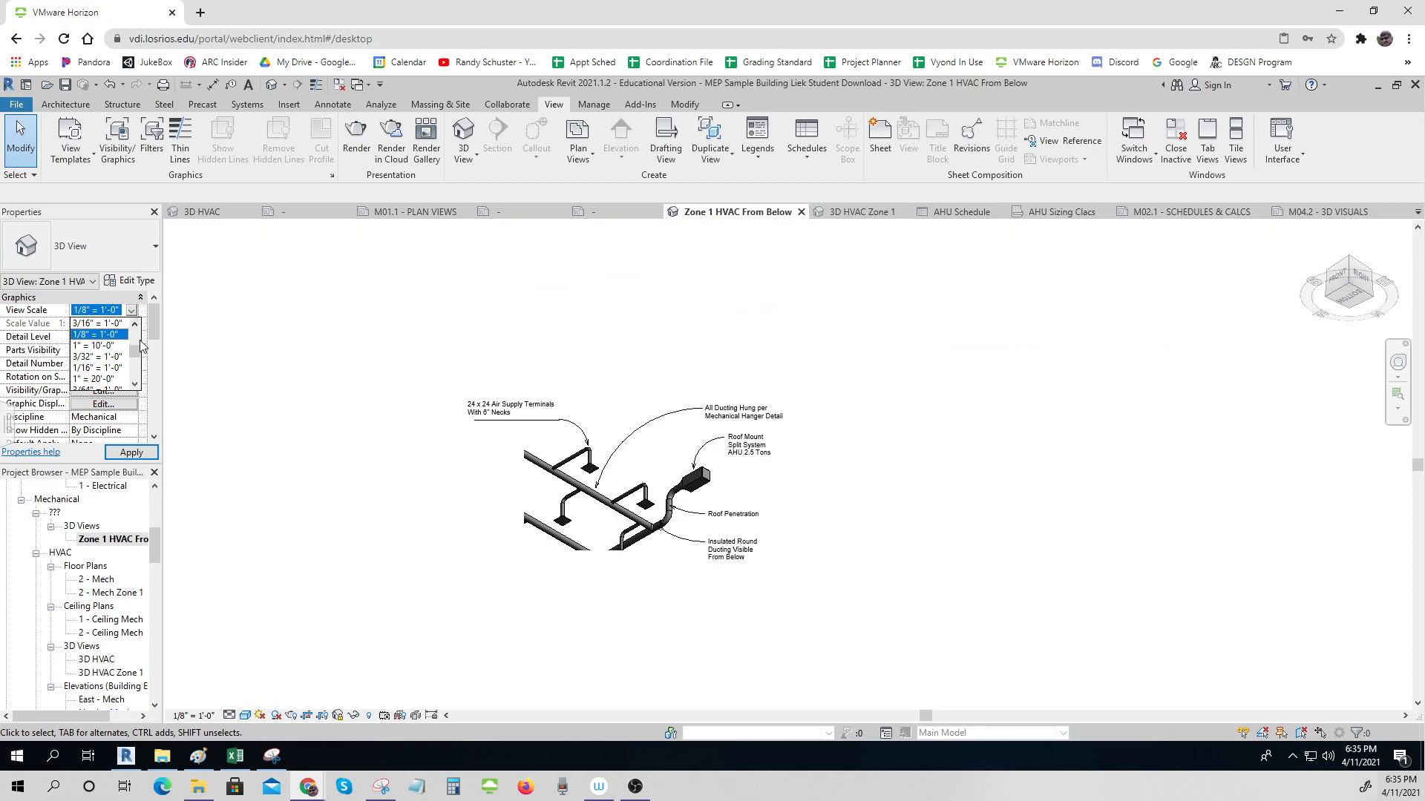
click(101, 367)
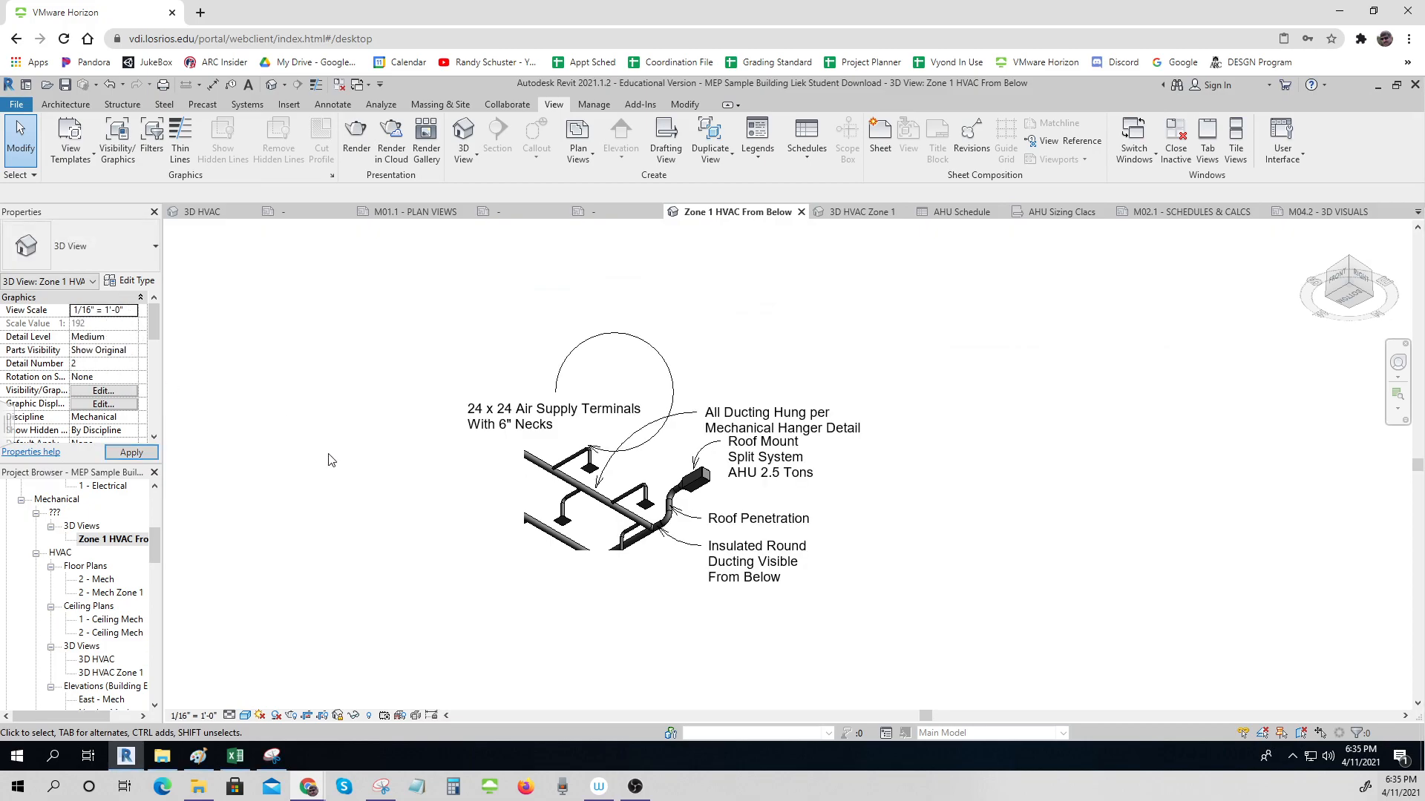
- Move the 24 x 24 Air Supply Terminals note above the ducting, trim its trailing blank line, and flatten its leader arc
click(572, 427)
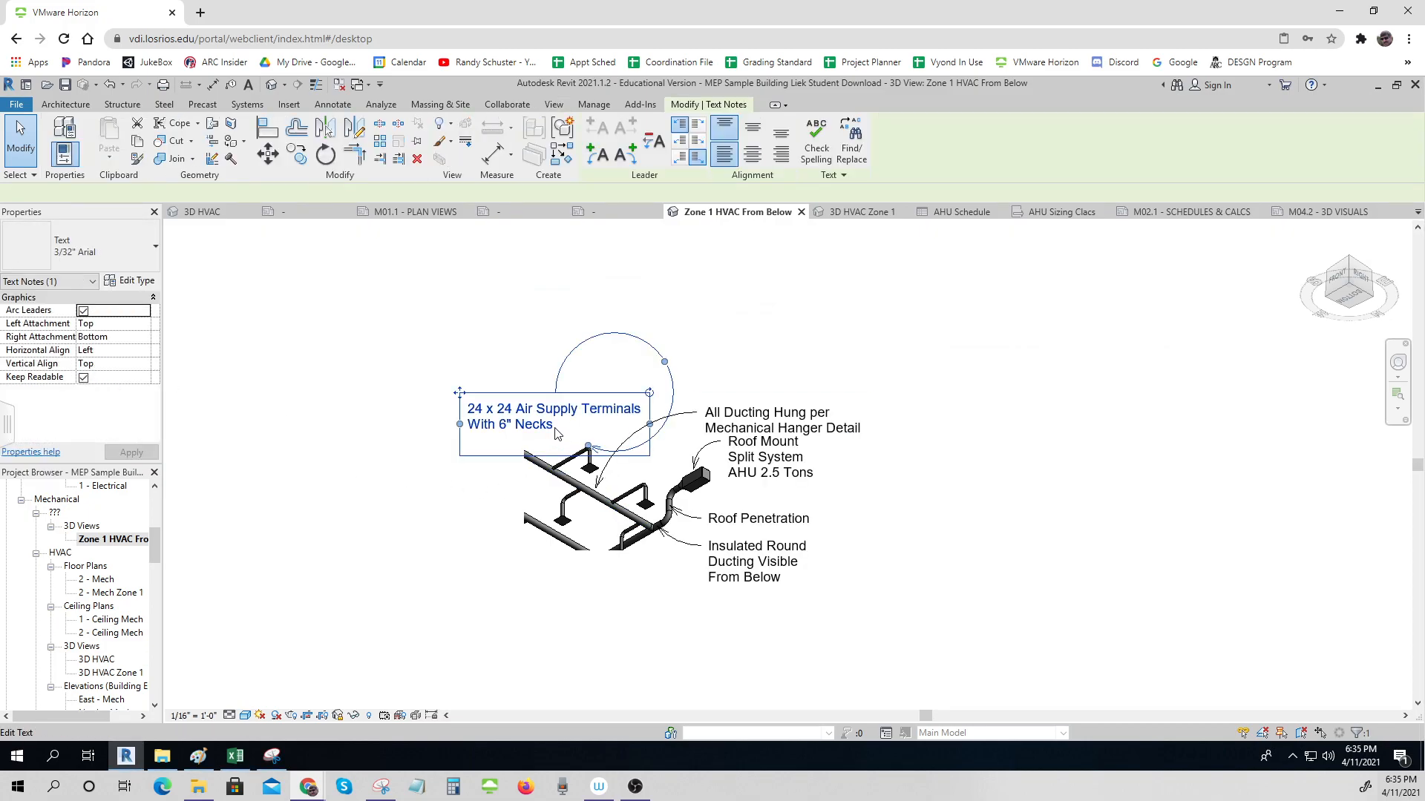
drag(461, 393, 462, 336)
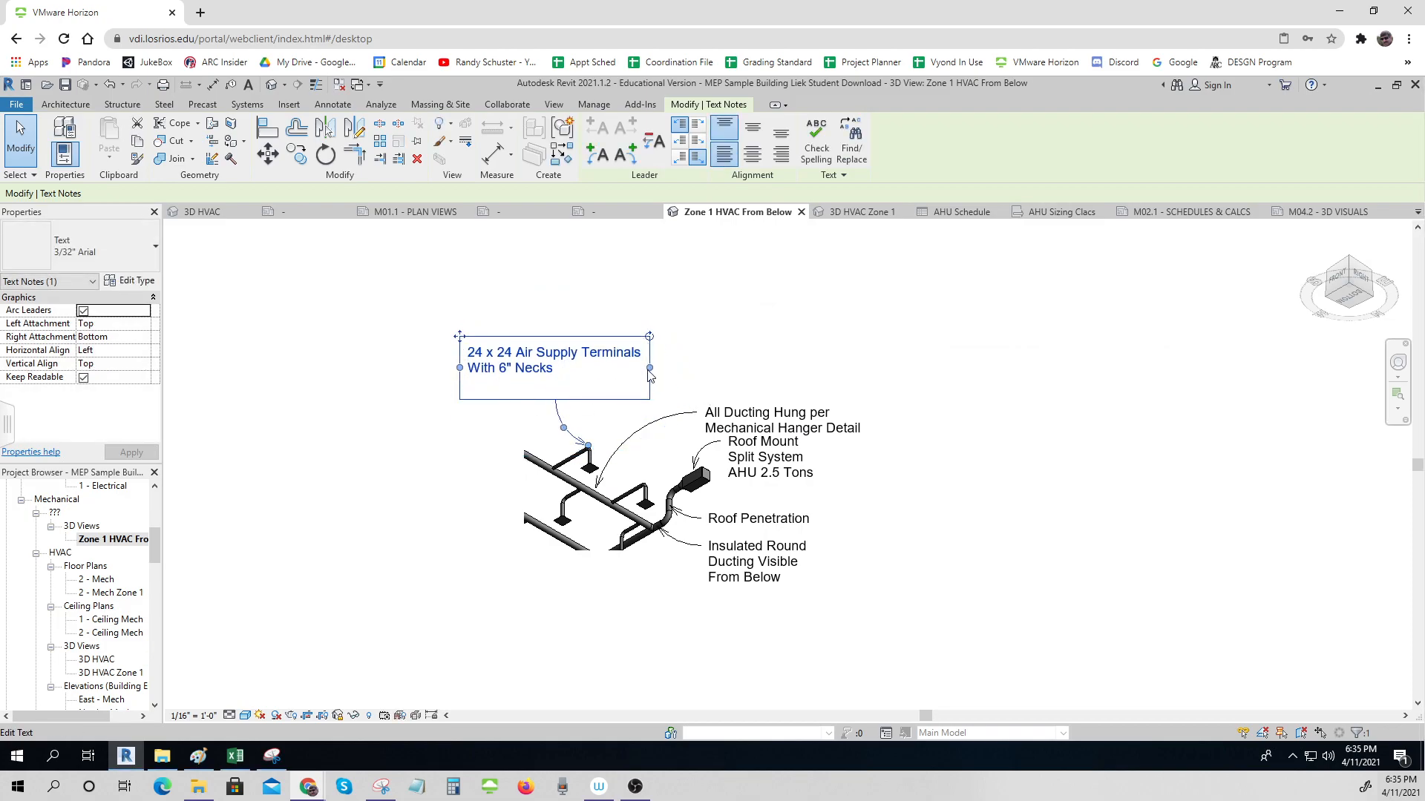
drag(651, 373, 651, 362)
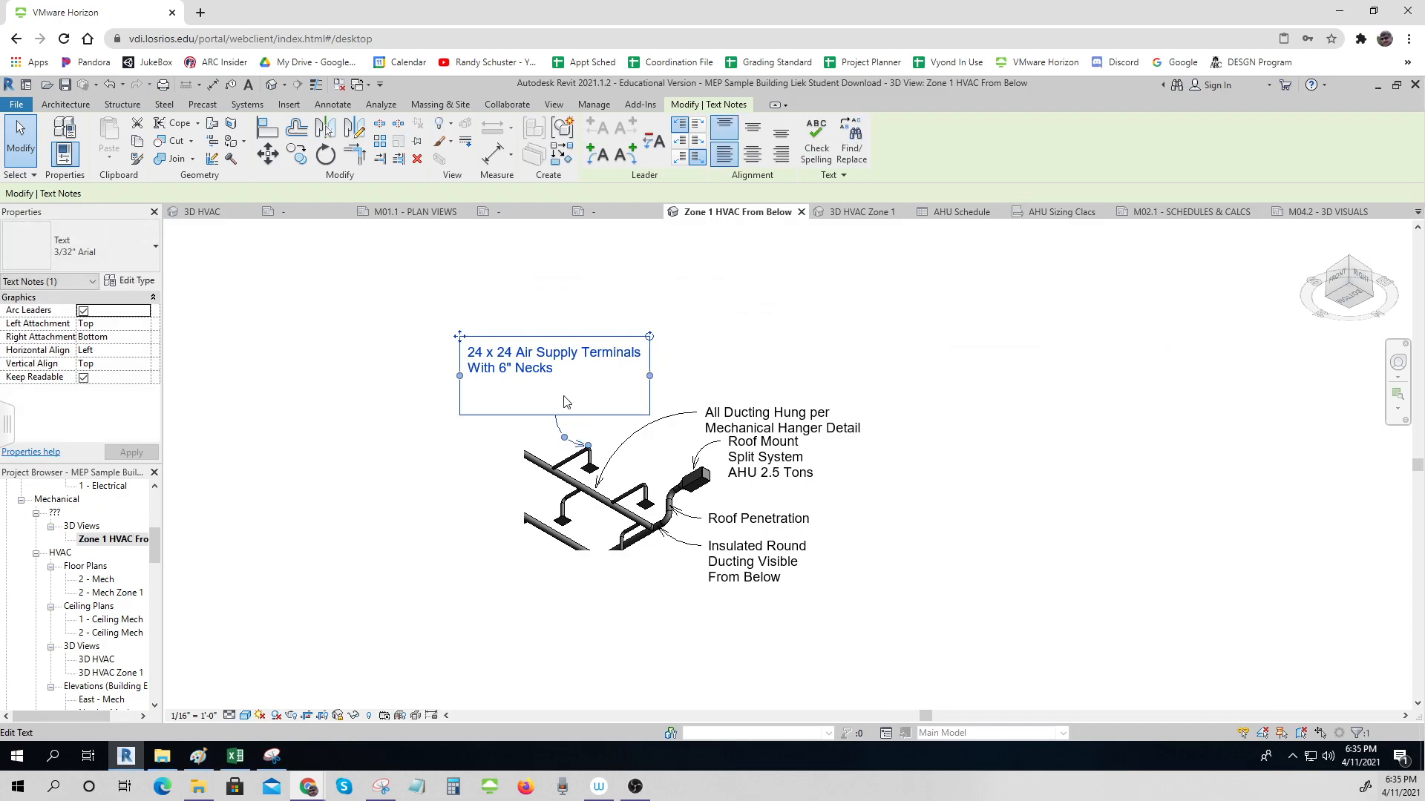
double_click(564, 401)
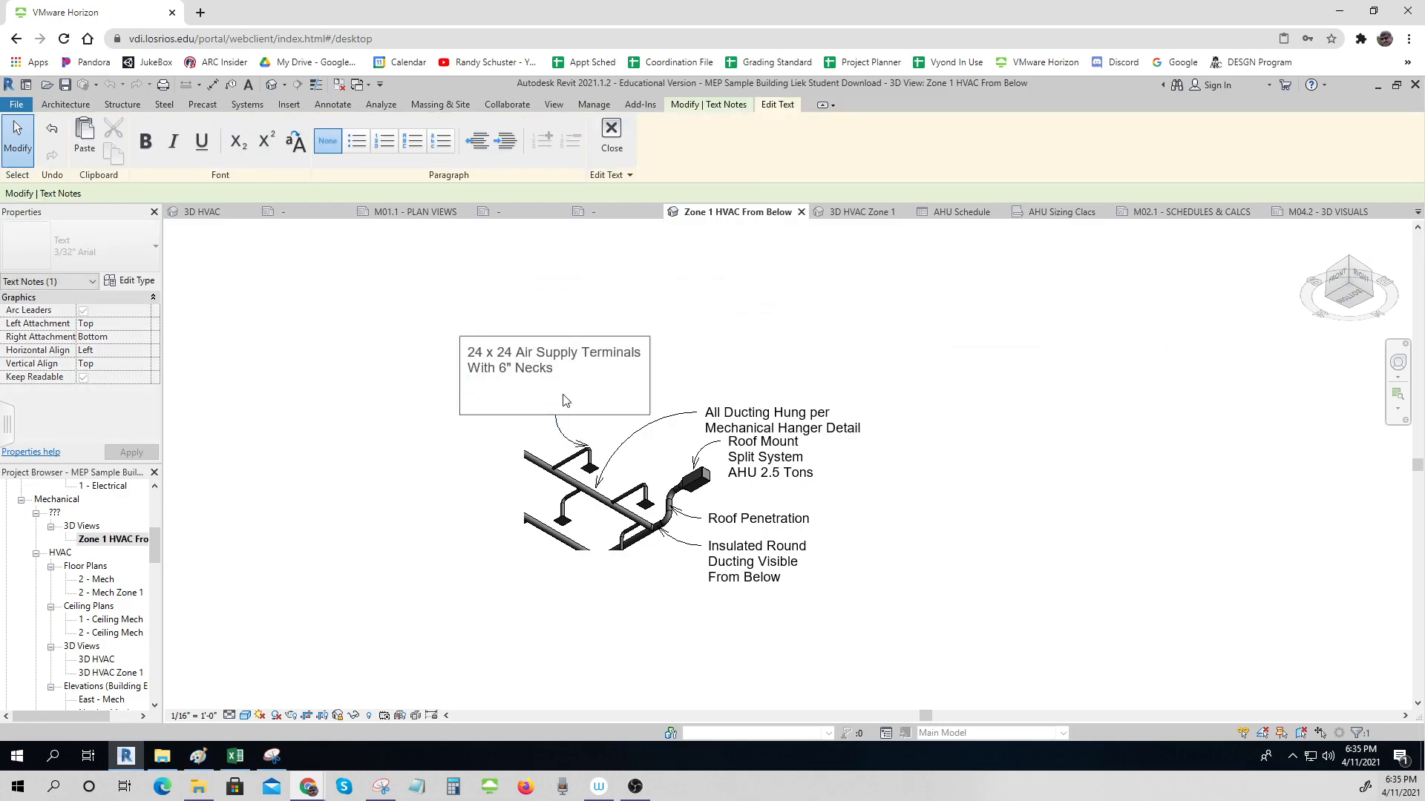
double_click(498, 383)
click(765, 368)
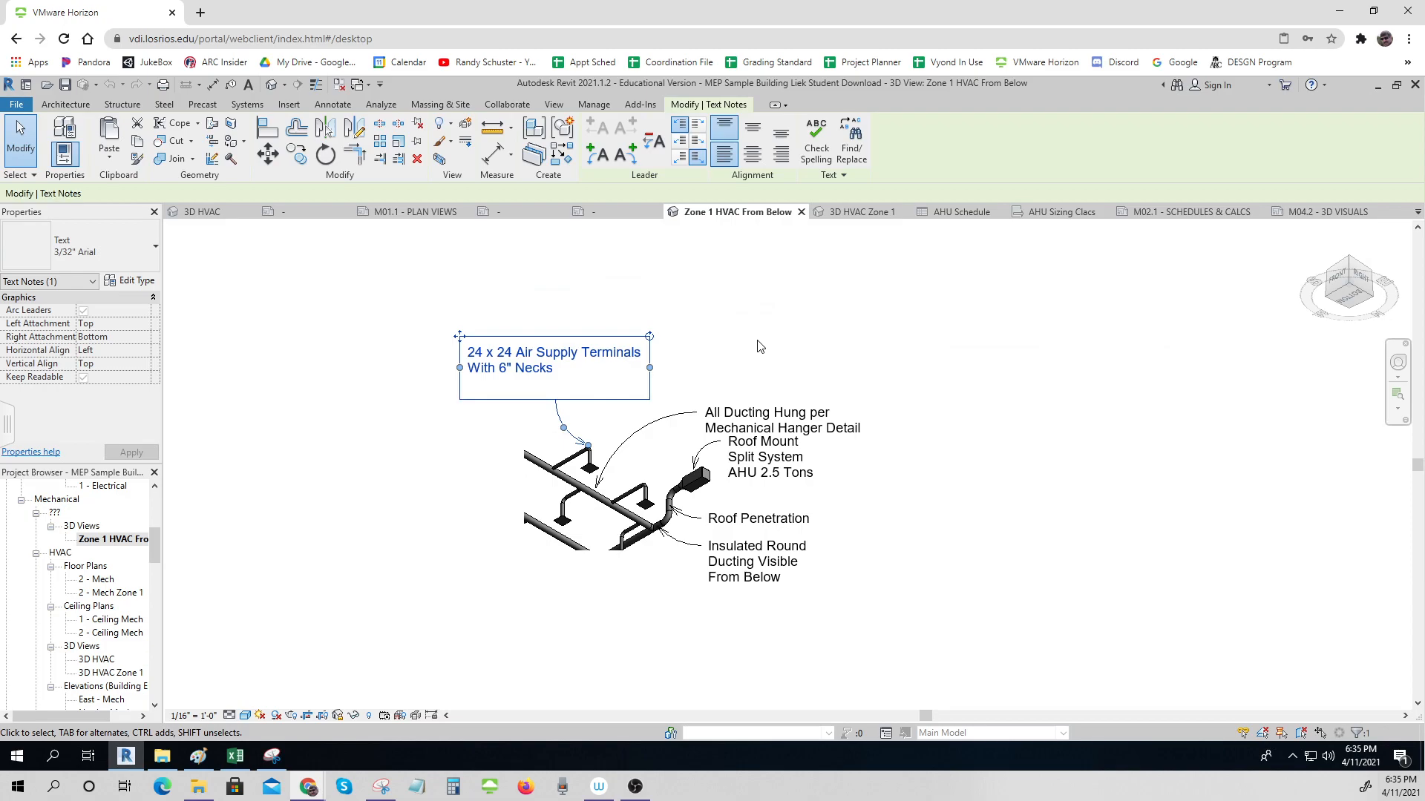
drag(470, 347, 481, 379)
drag(564, 442, 581, 432)
- Move the All Ducting Hung per Mechanical Hanger Detail note closer to the ducts and straighten its leader
click(744, 413)
drag(697, 399, 613, 445)
click(913, 516)
- Shift the Roof Mount Split System note away from the unit and lower the Insulated Round Ducting note clear of Roof Penetration
click(755, 475)
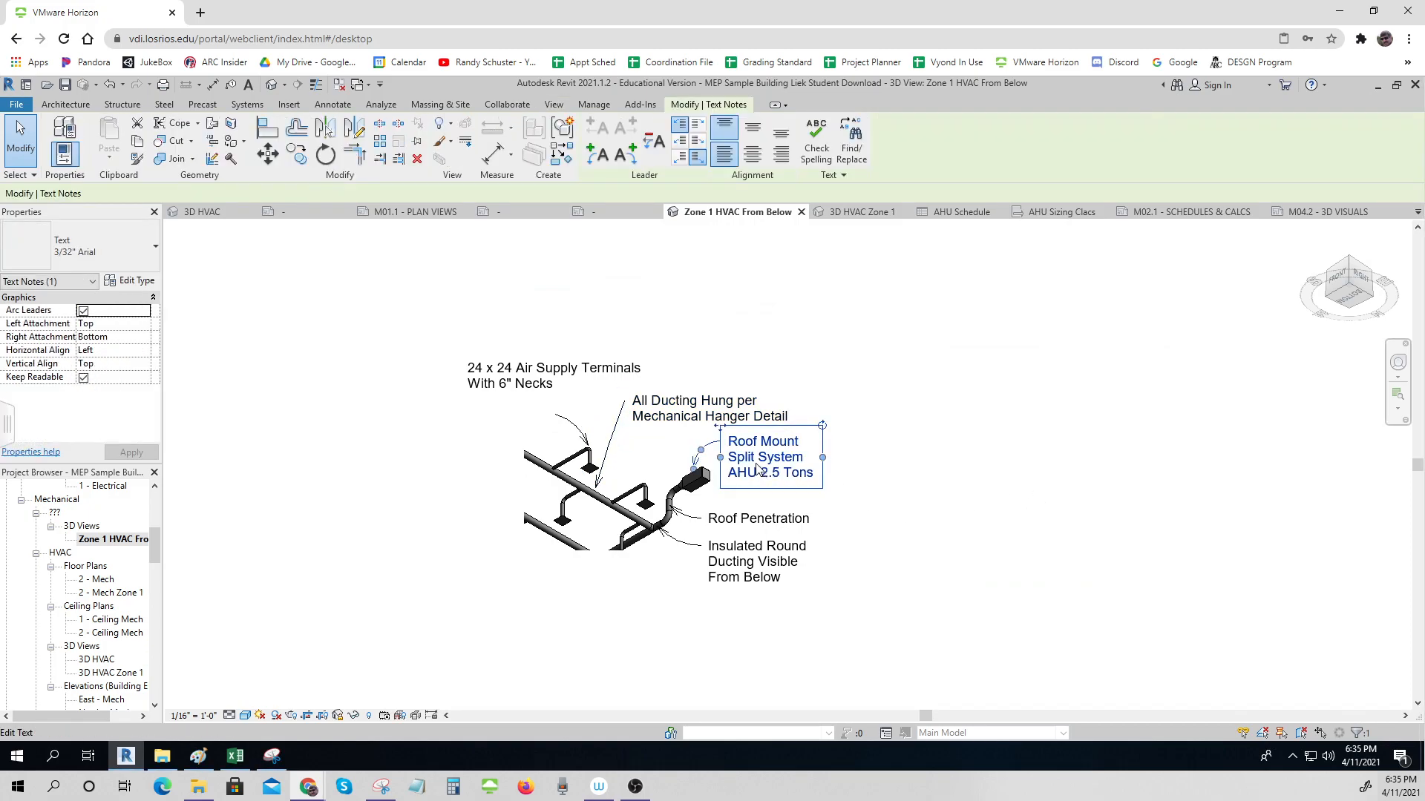
mouse_move(734, 443)
mouse_down()
mouse_move(743, 451)
mouse_move(740, 438)
mouse_up()
click(742, 578)
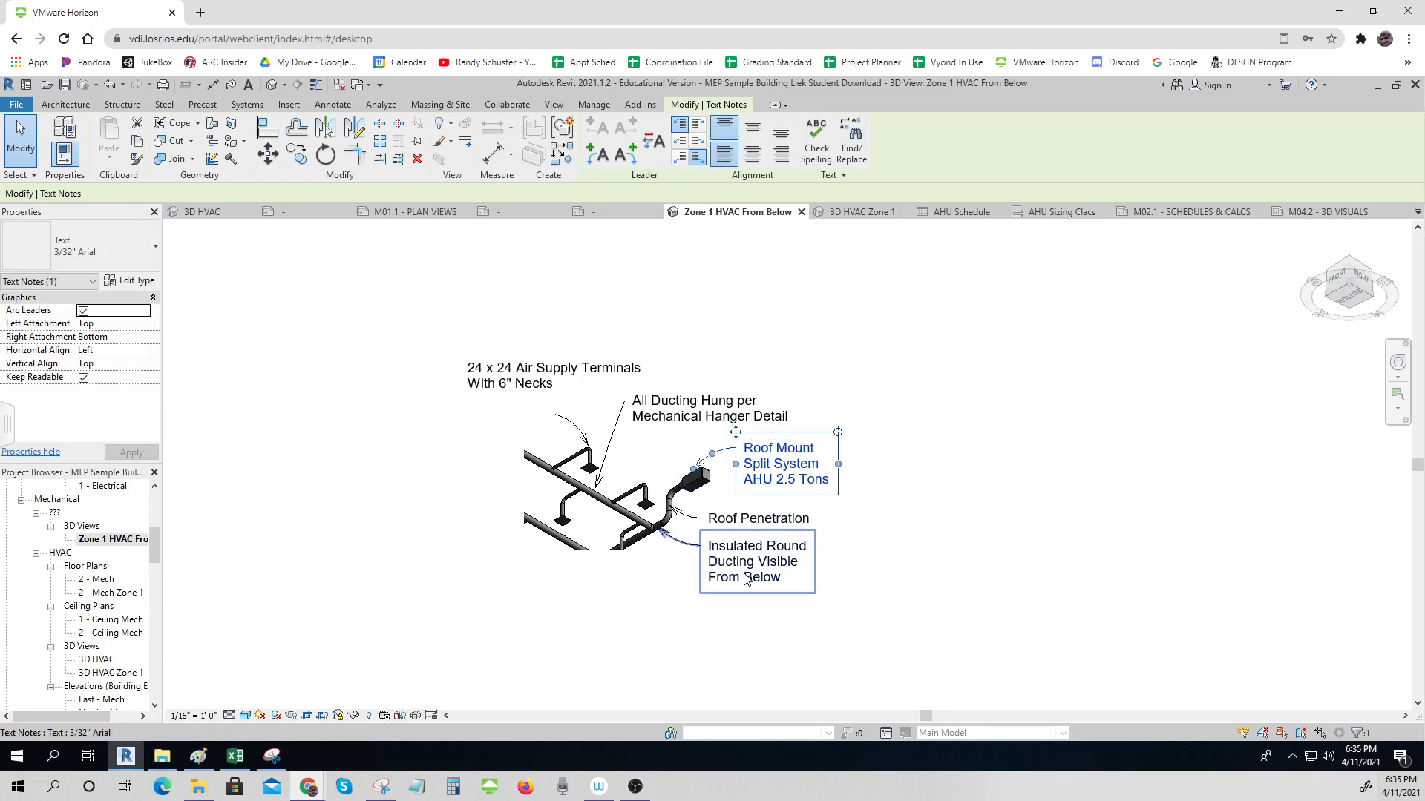
click(739, 578)
drag(713, 540, 688, 544)
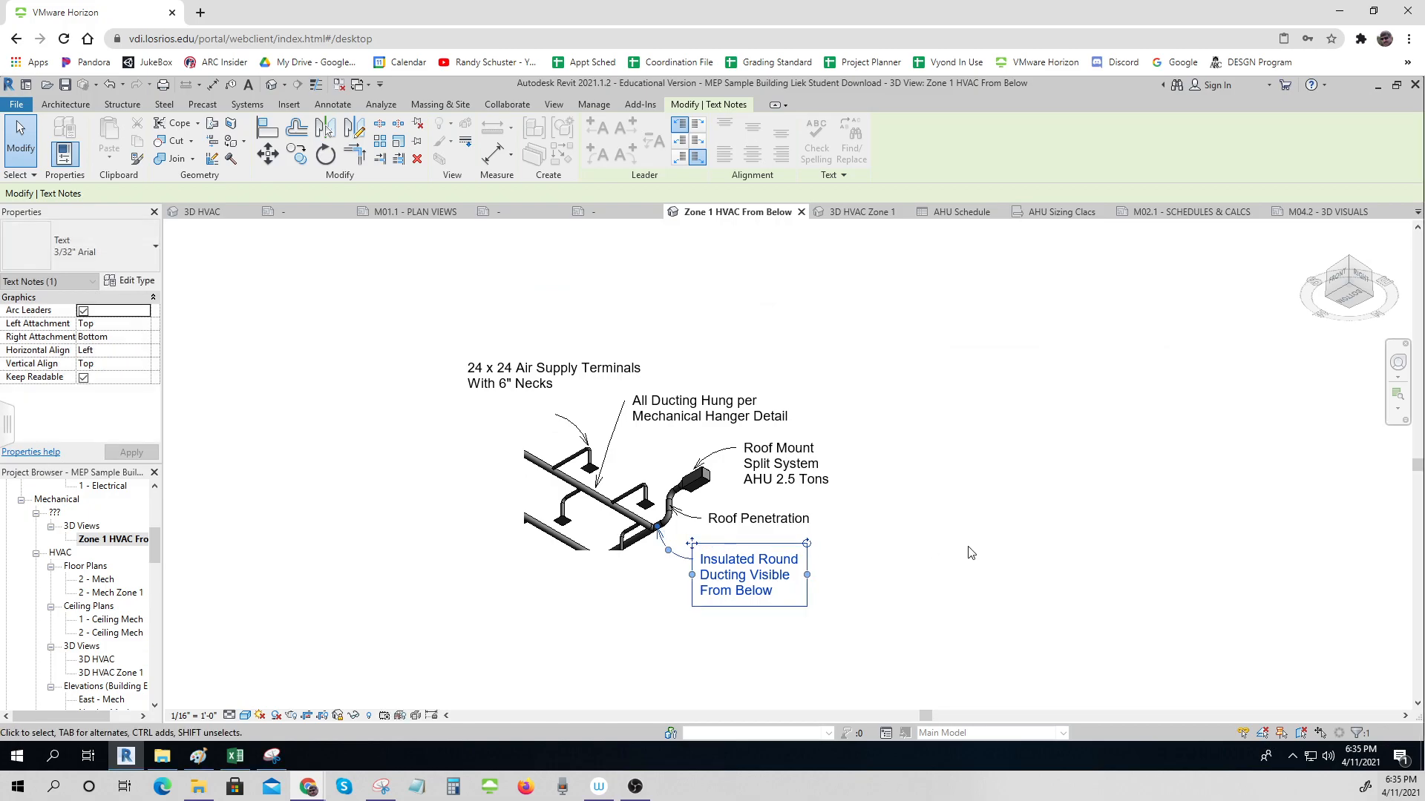
click(975, 550)
- Open sheet M04.2 - 3D VISUALS and check the notes and leaders in both viewports
scroll(159, 556, down, 10)
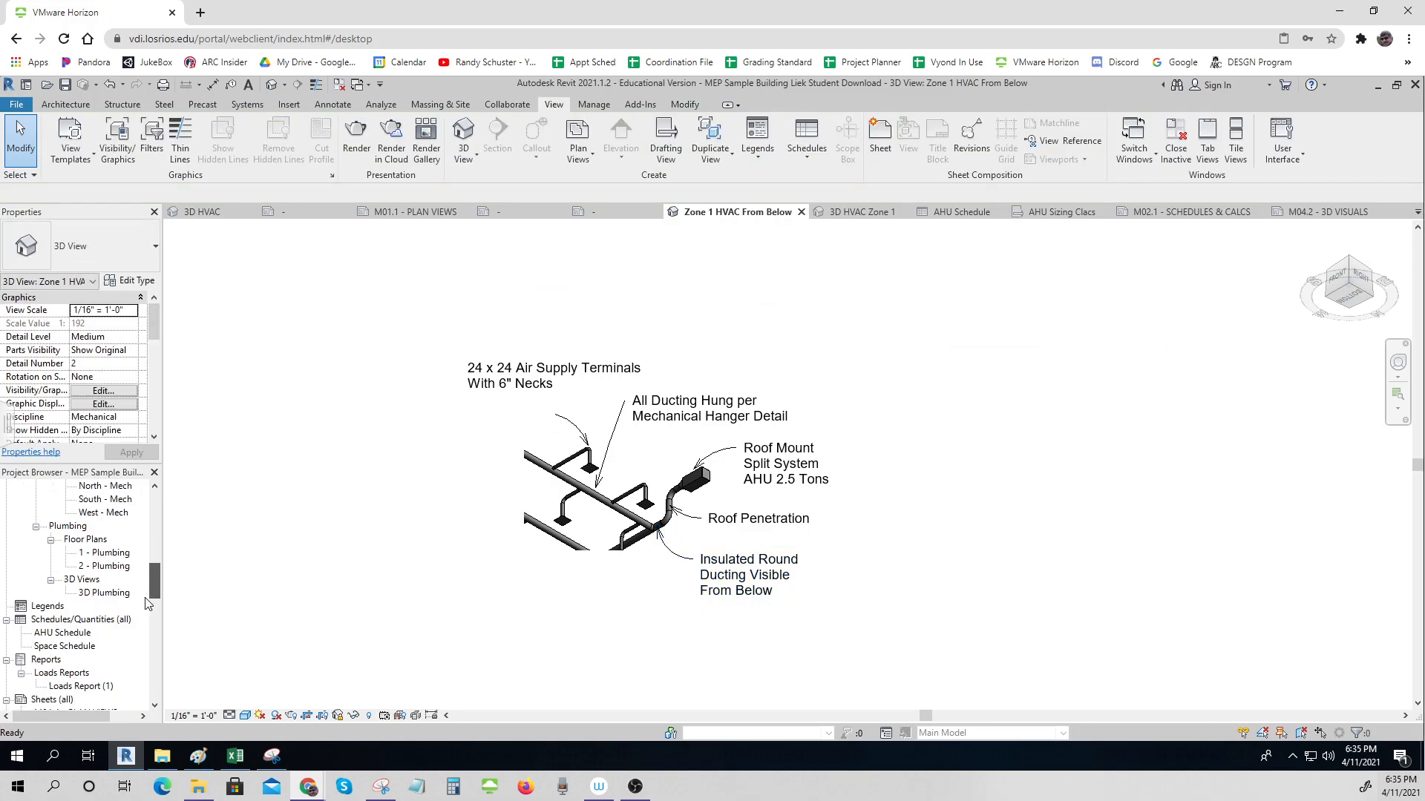
click(22, 660)
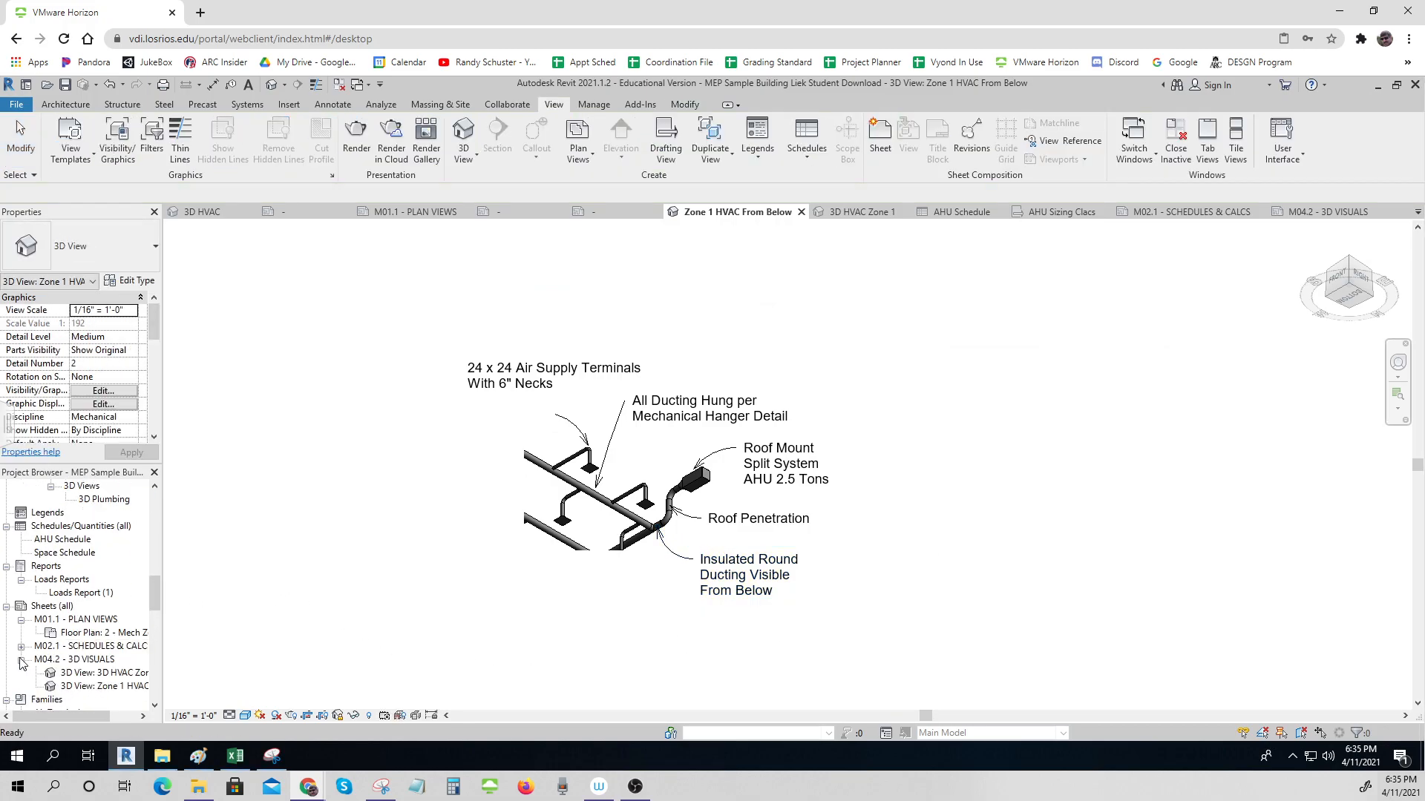
double_click(73, 659)
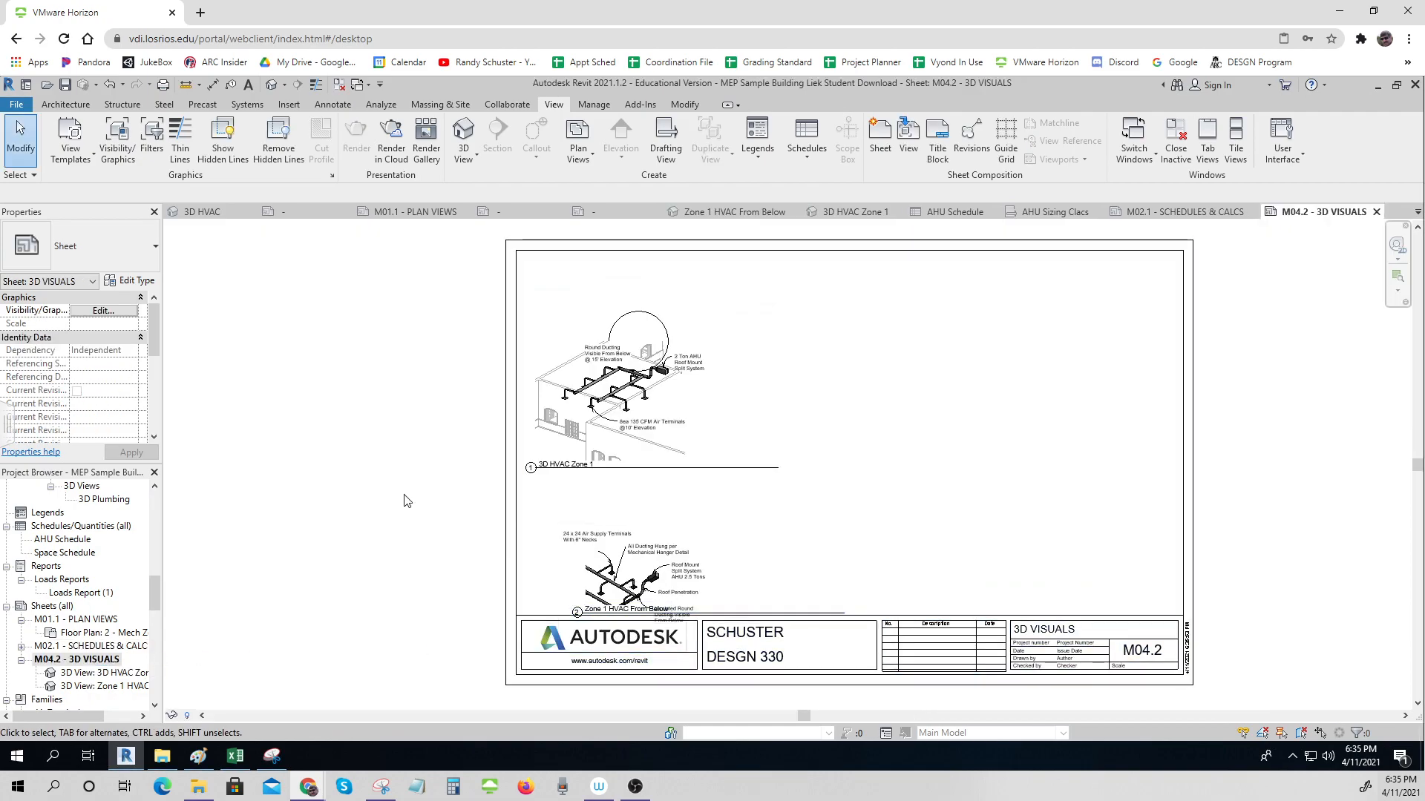
click(568, 449)
scroll(571, 457, up, 2)
click(479, 455)
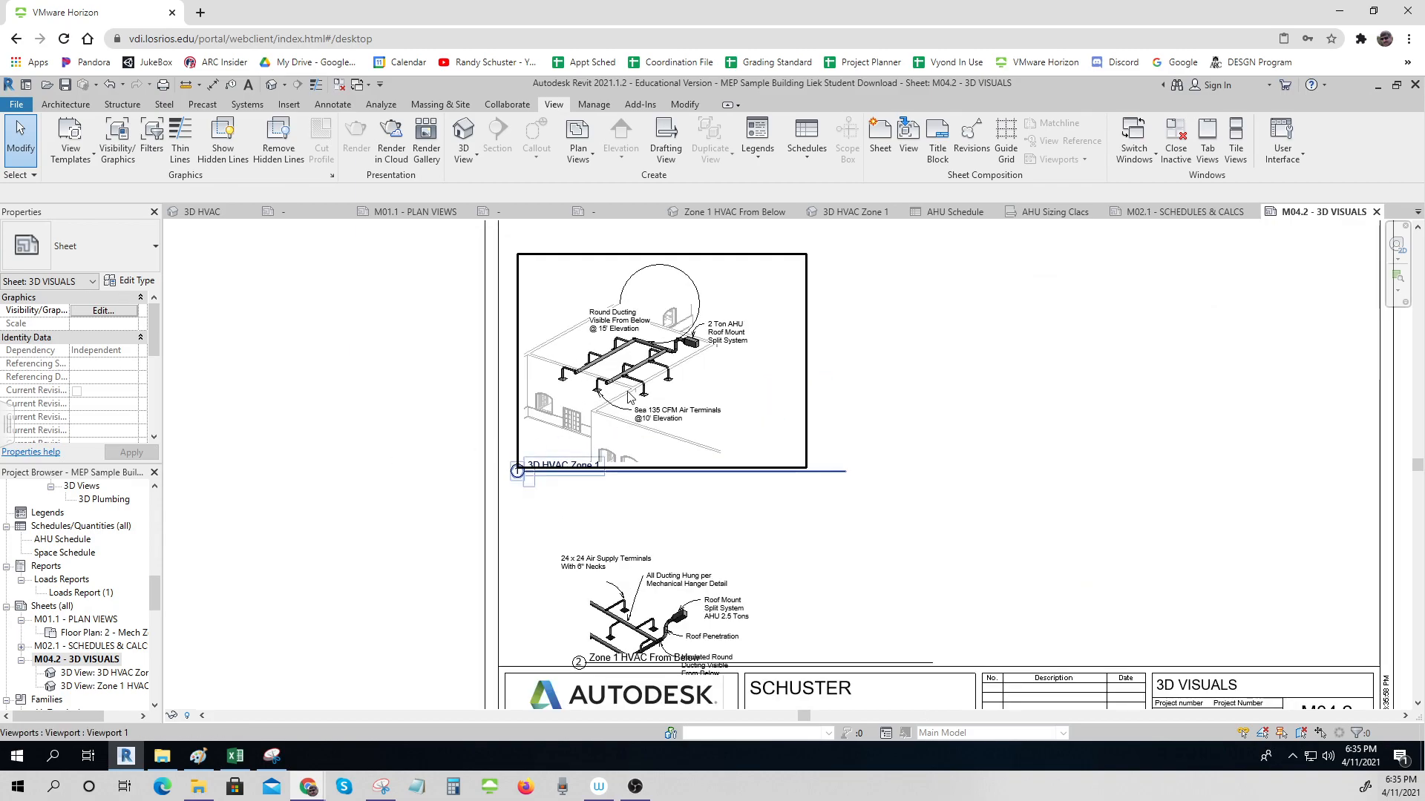
- Open the 3D HVAC Zone 1 view and move the Round Ducting Visible From Below note up above the building
double_click(116, 674)
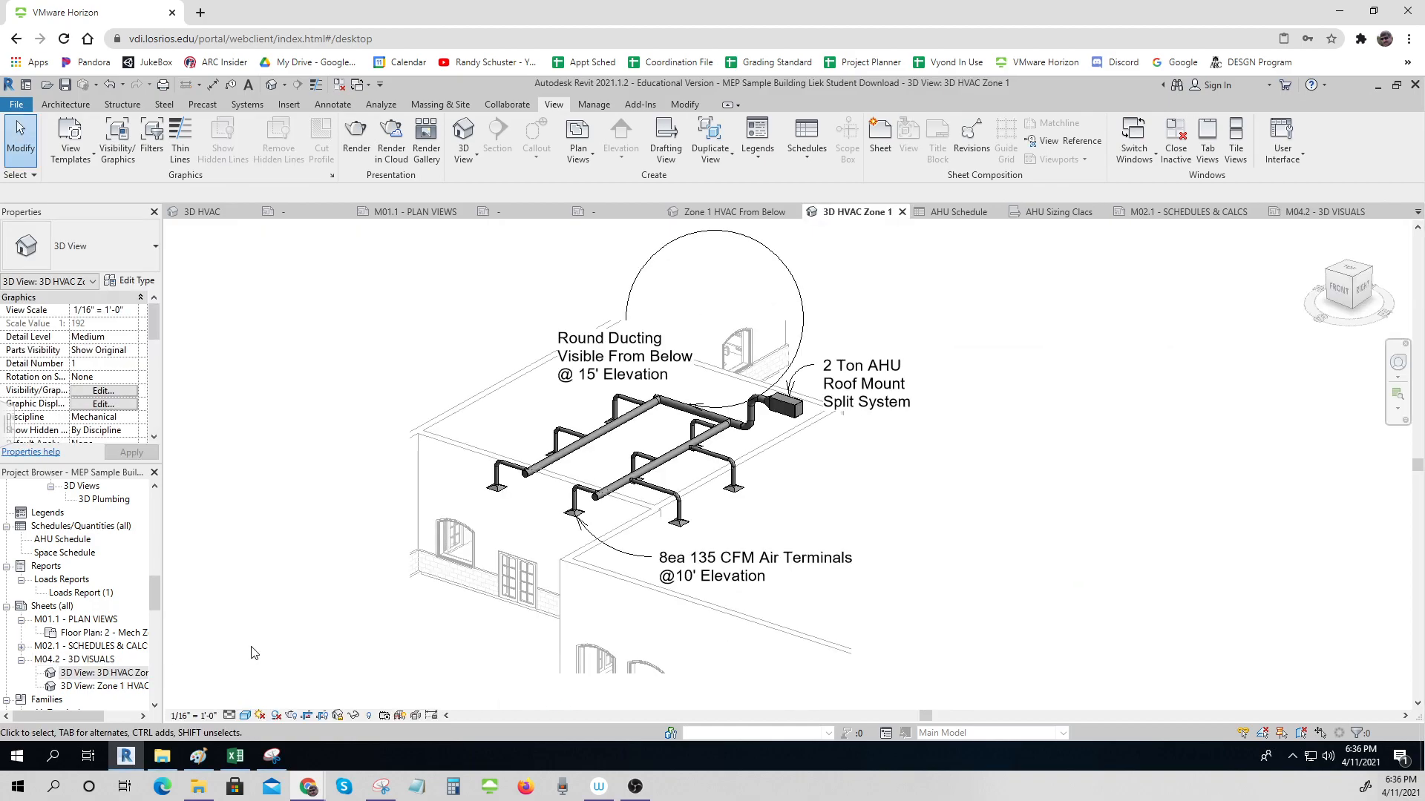
scroll(263, 643, down, 1)
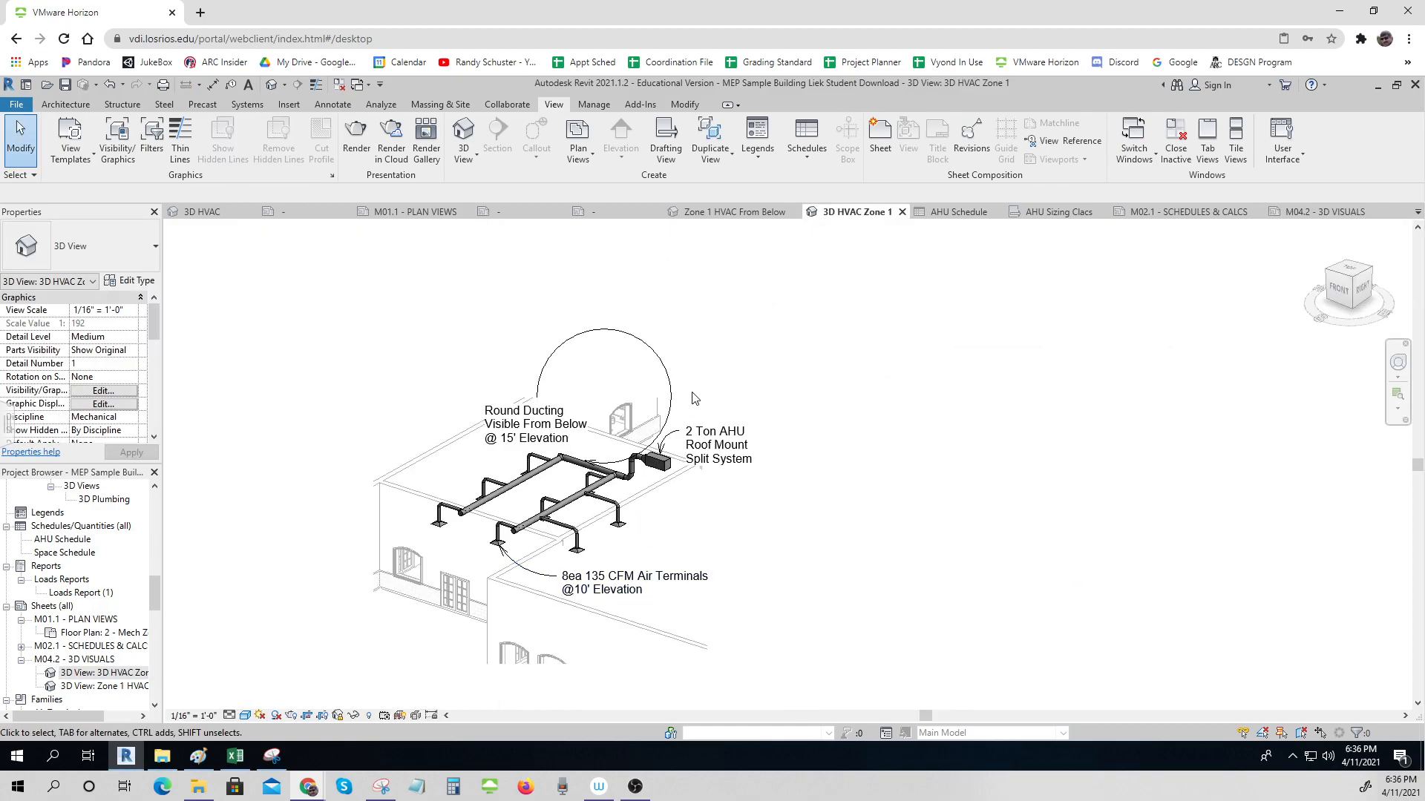
click(485, 405)
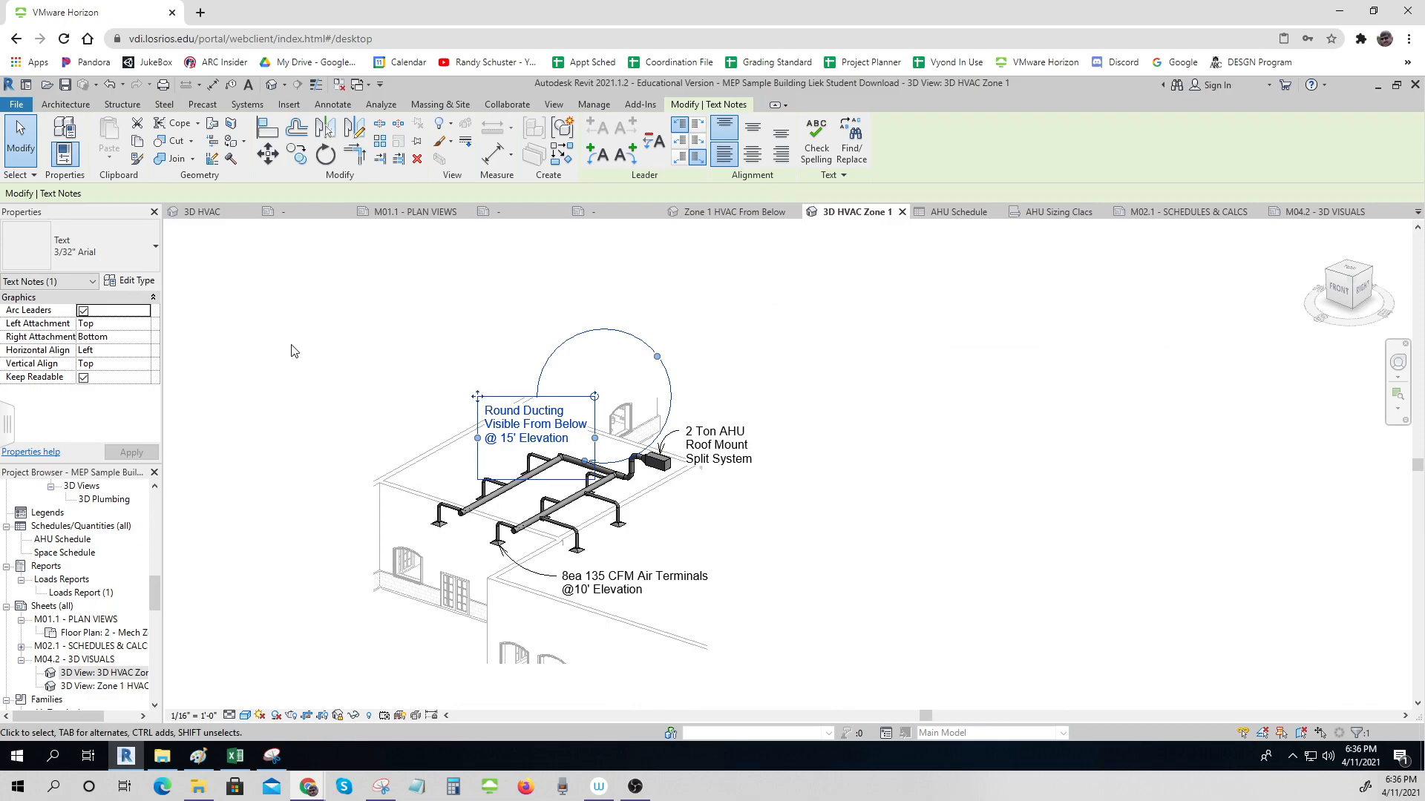
click(239, 362)
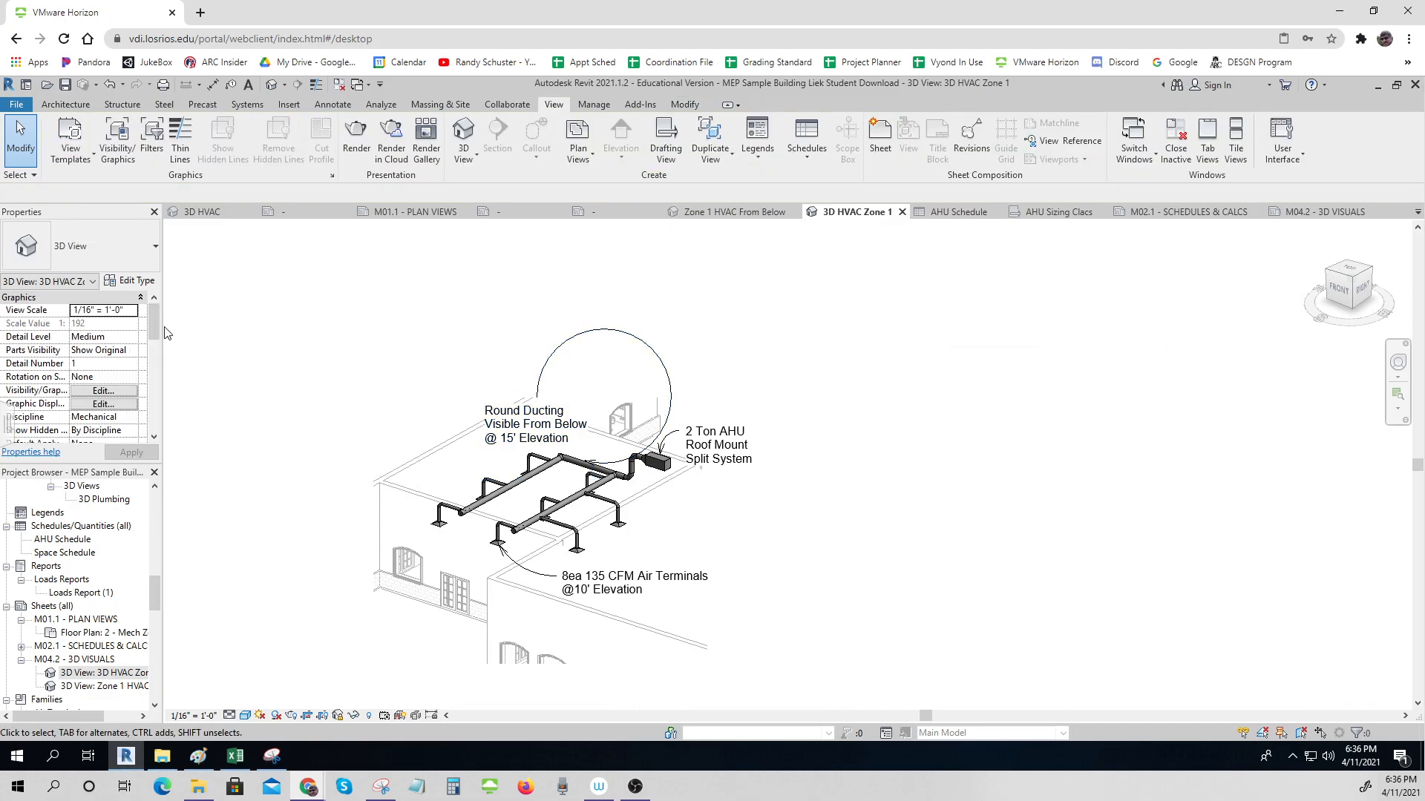
click(521, 420)
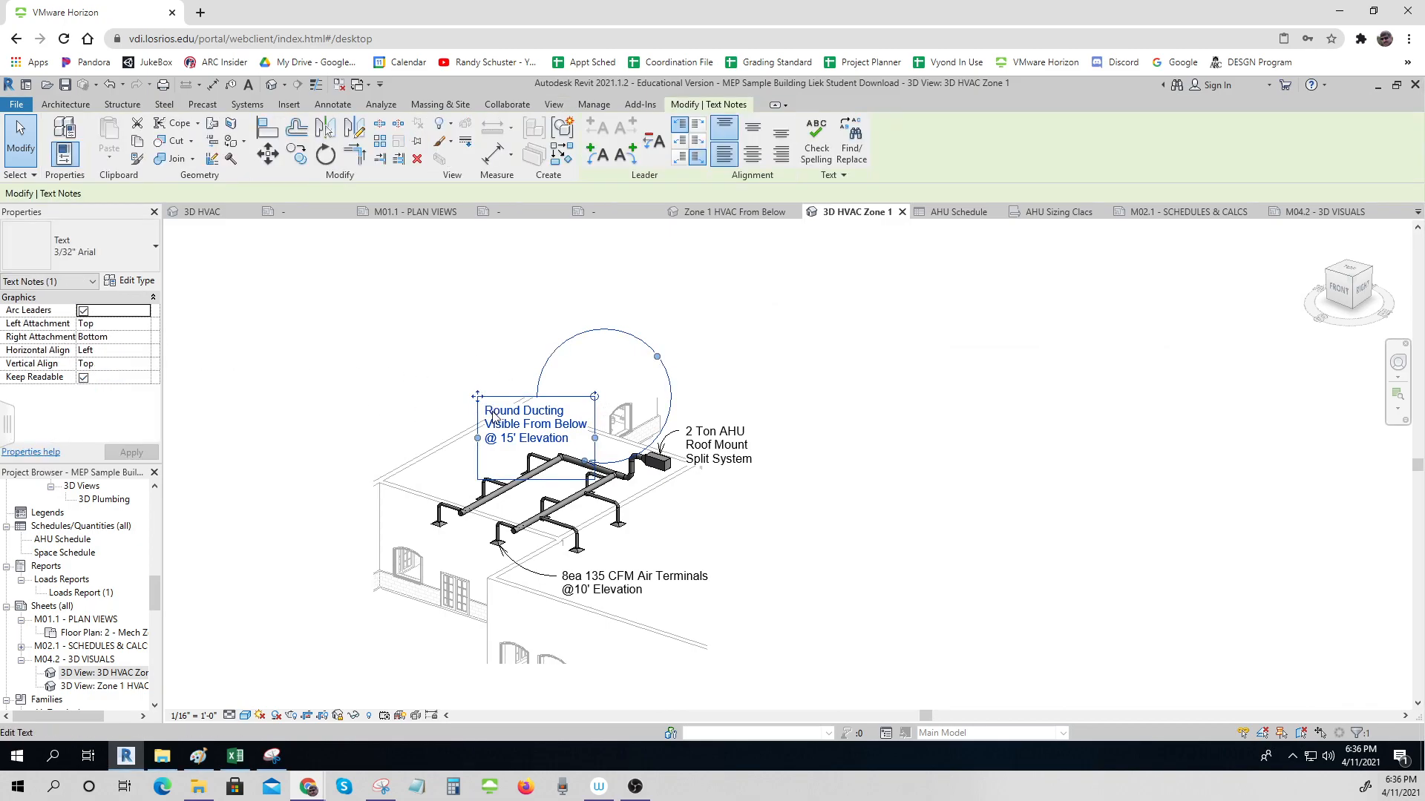
drag(478, 398, 444, 332)
click(932, 466)
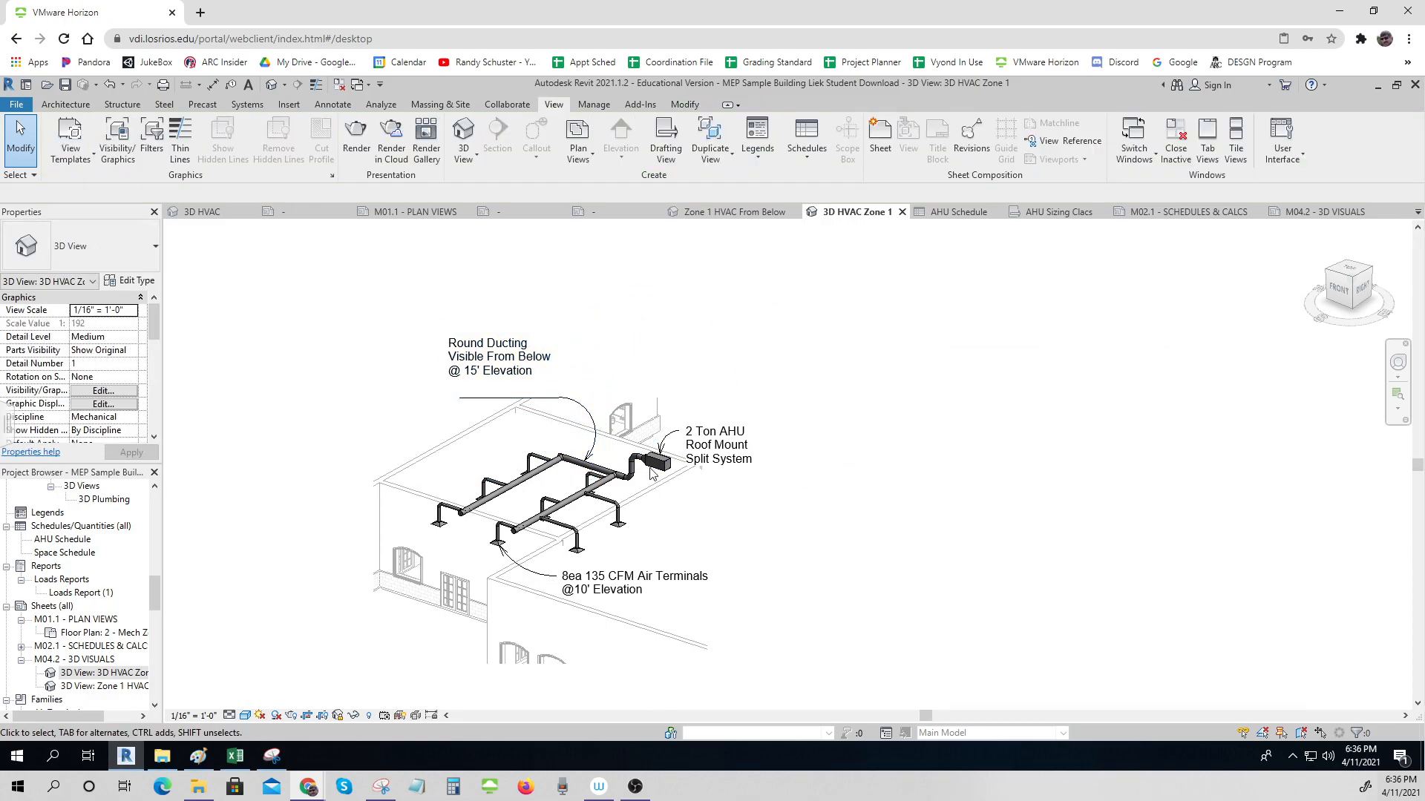
- Remove the trailing blank lines from the Round Ducting note and flatten its leader arc
click(517, 373)
click(470, 399)
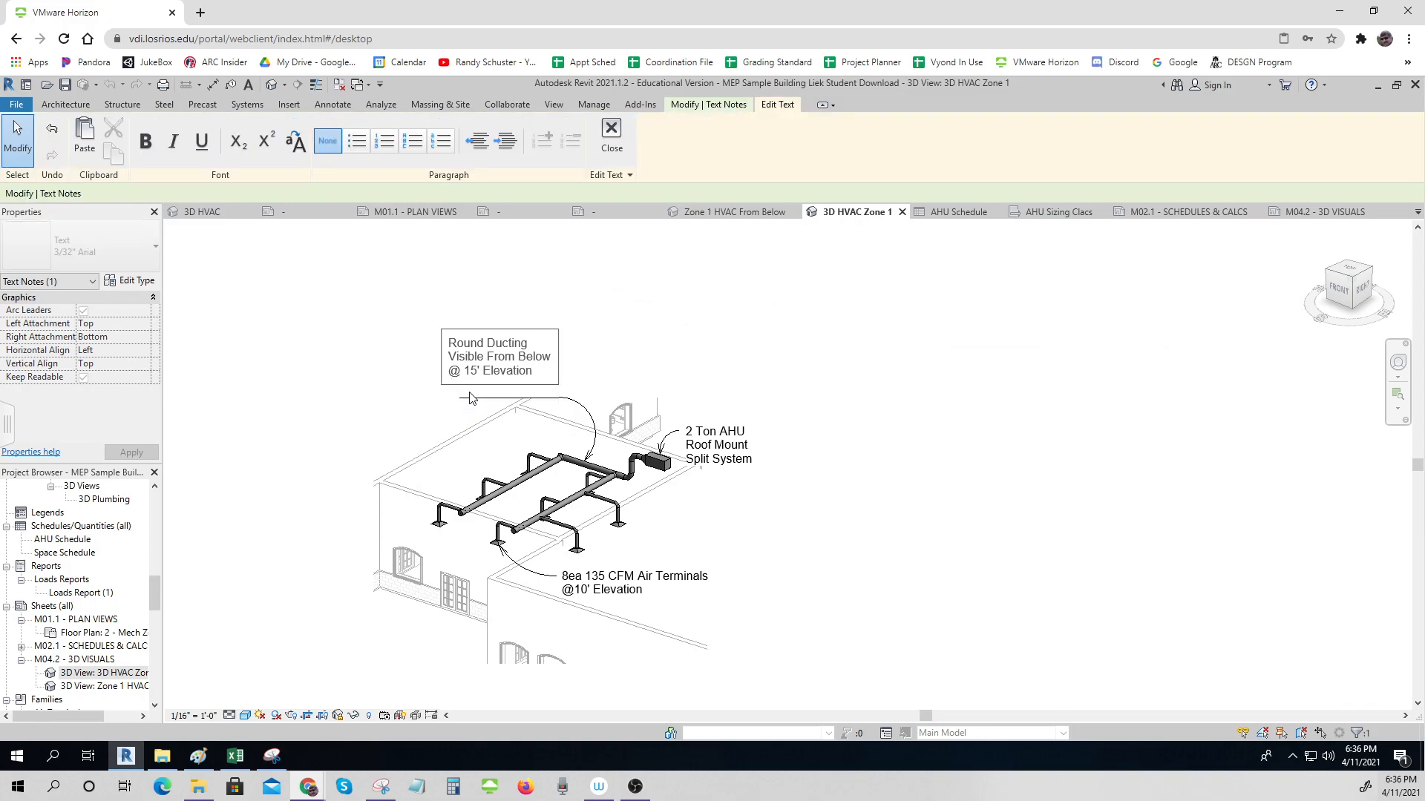
click(394, 423)
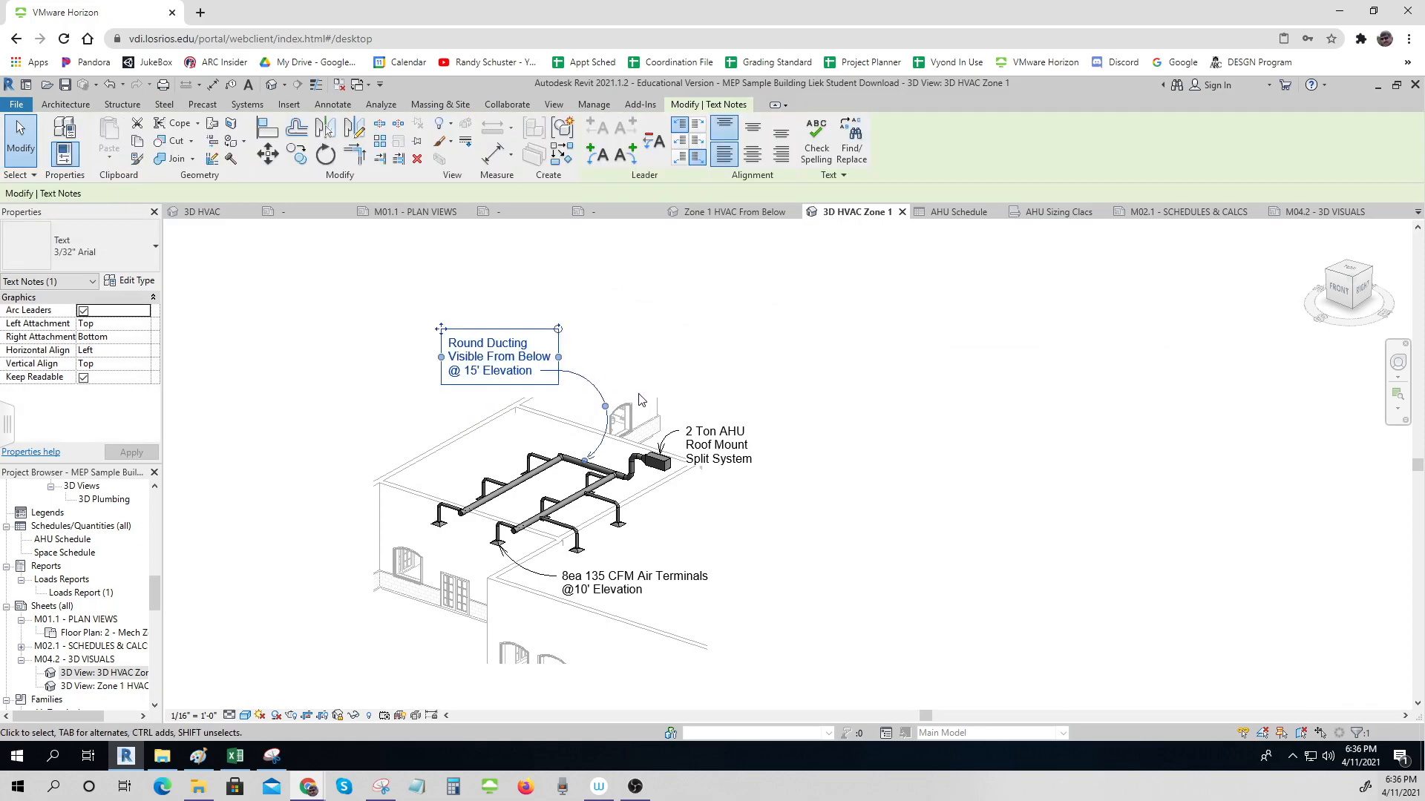
drag(605, 406, 548, 423)
- Show the view's crop region, raise its lower edge to just below the air terminals note, and hide the region again
click(326, 717)
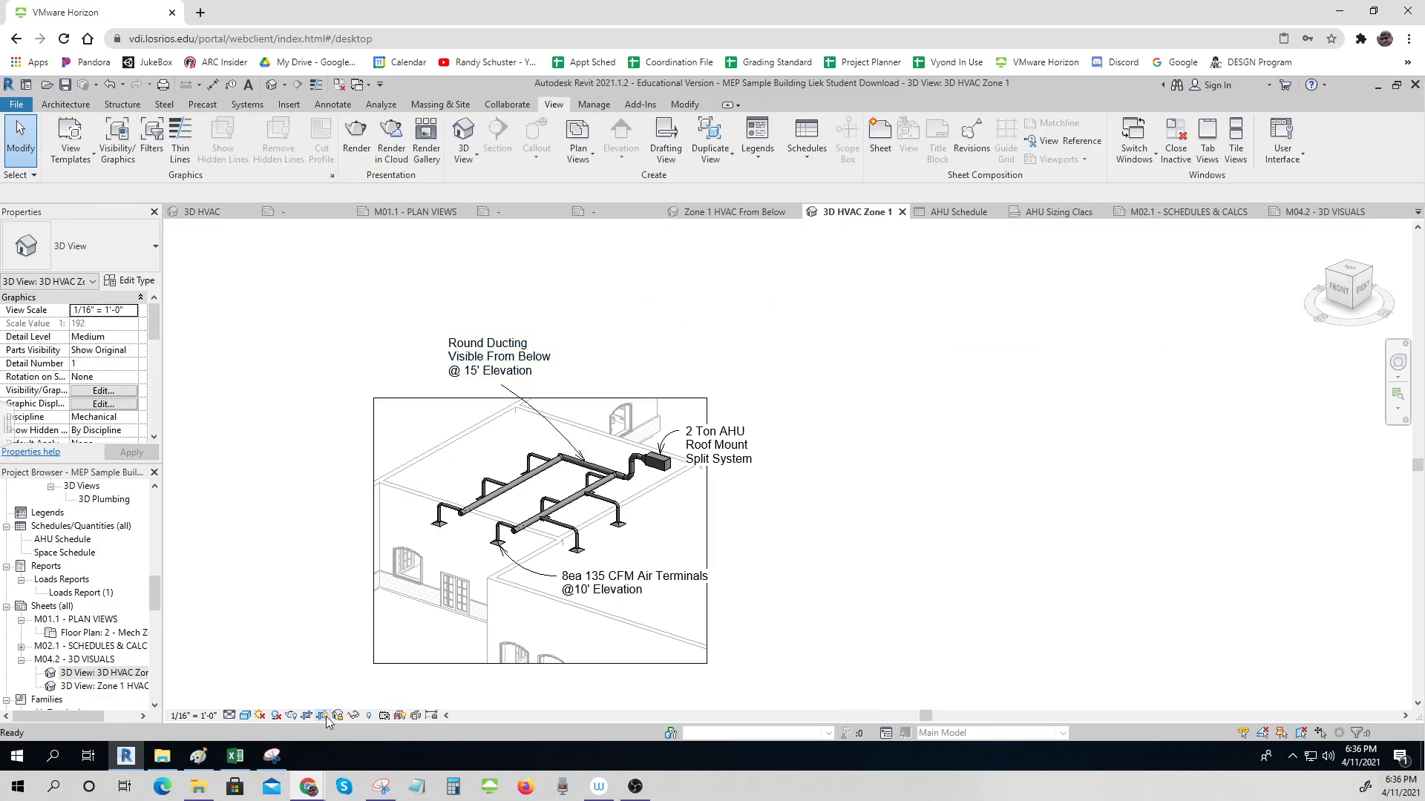
click(631, 663)
drag(541, 663, 921, 621)
key(Escape)
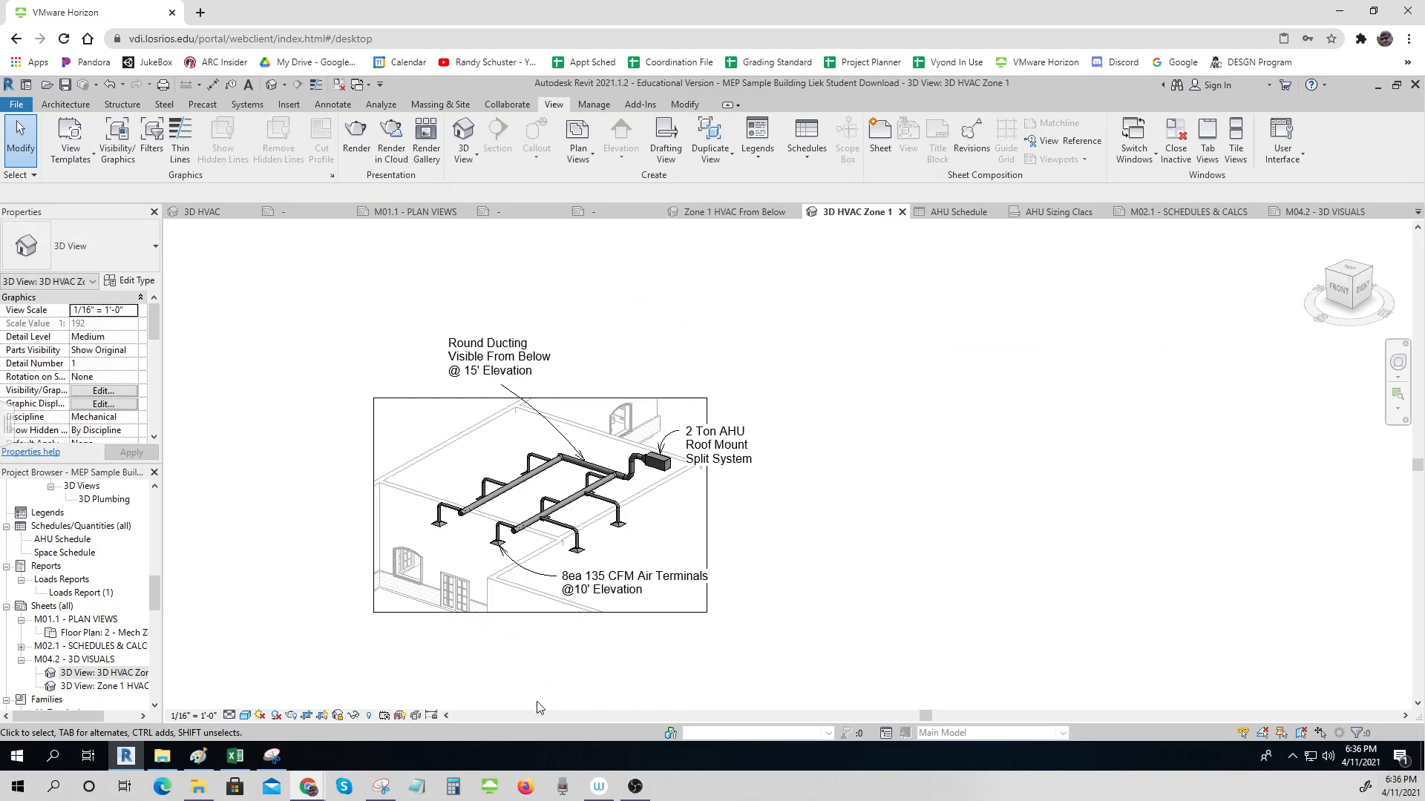
click(323, 715)
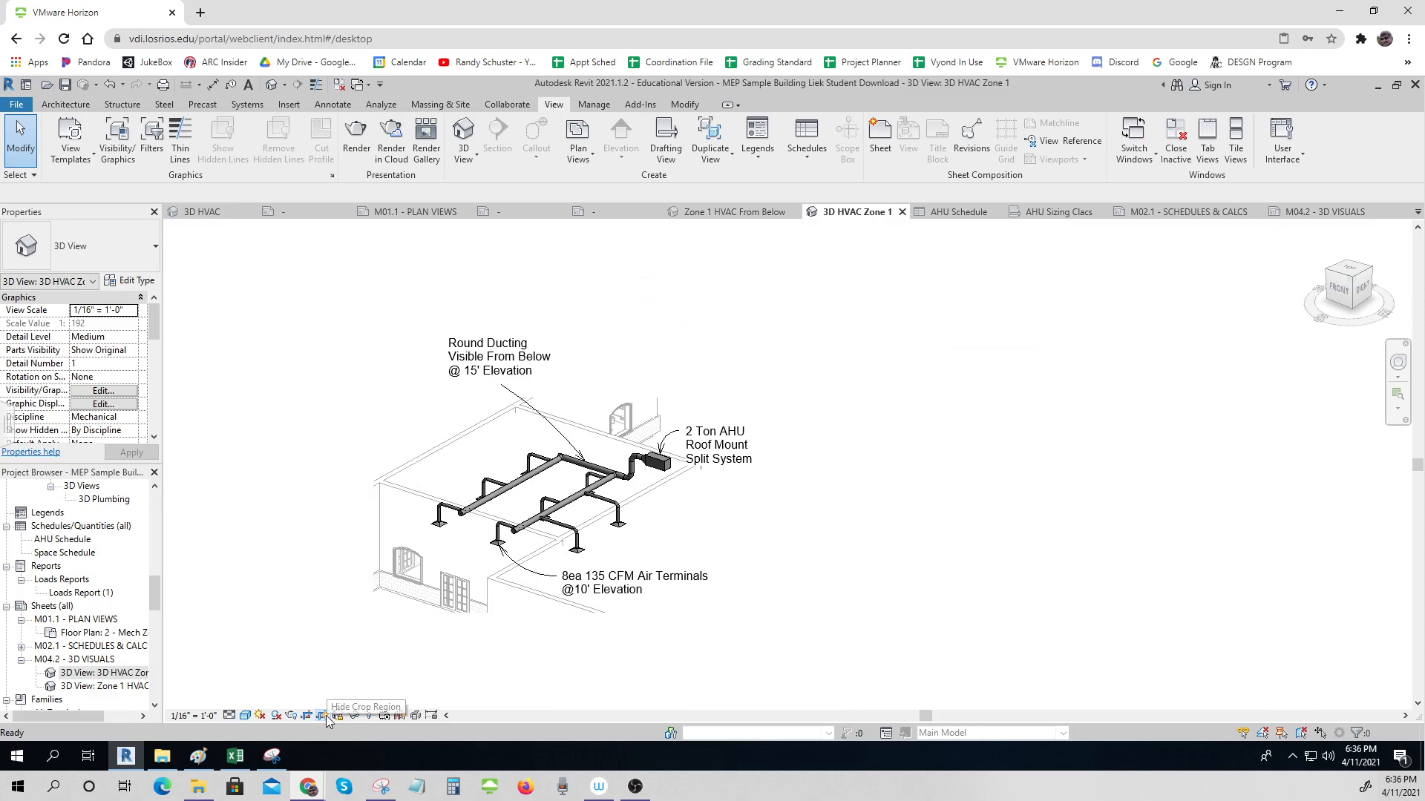
- Return to sheet M04.2 - 3D VISUALS and shorten the 3D HVAC Zone 1 viewport's title line
double_click(74, 659)
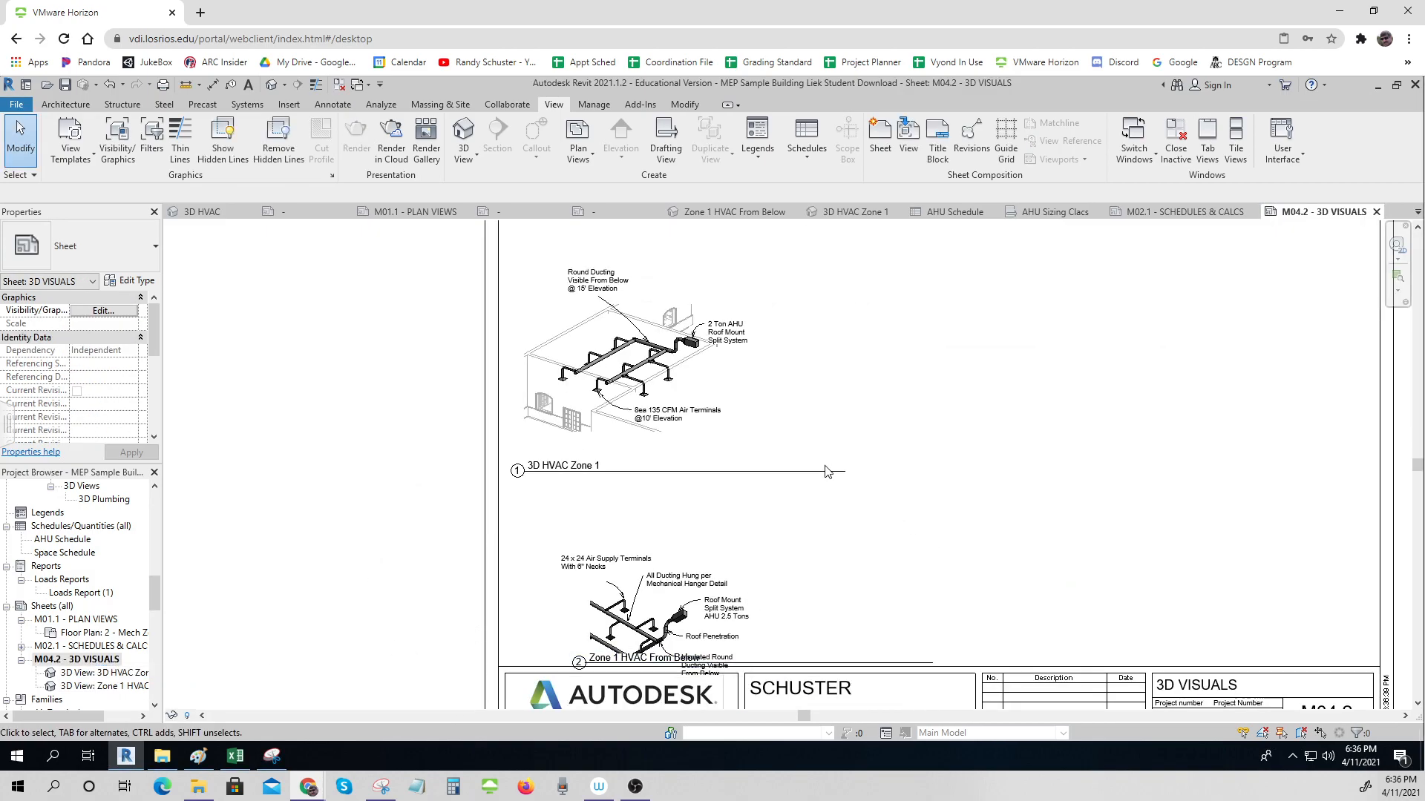
click(847, 470)
drag(847, 470, 803, 472)
click(954, 537)
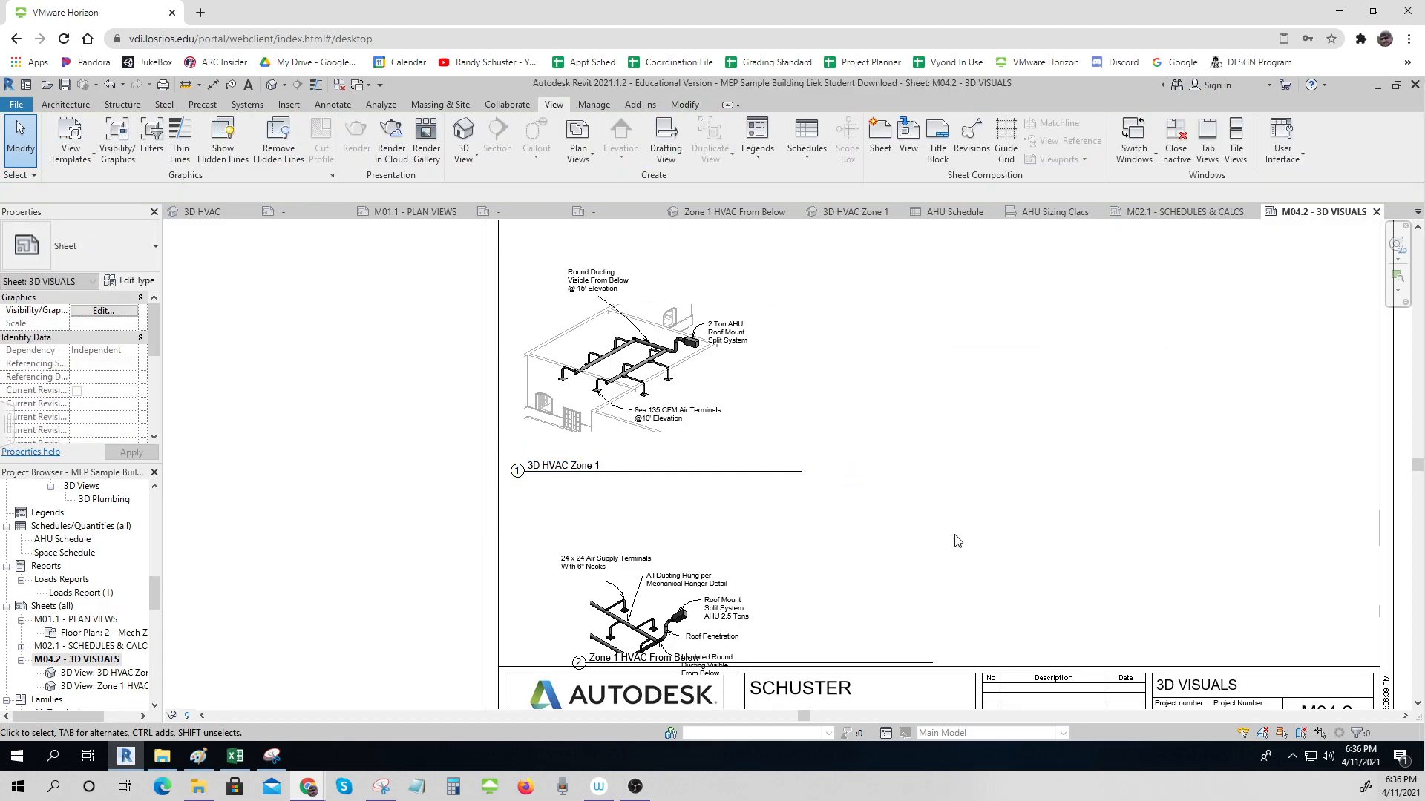
- Move the Zone 1 HVAC From Below viewport up off the title block and shorten its title line
drag(686, 604, 691, 532)
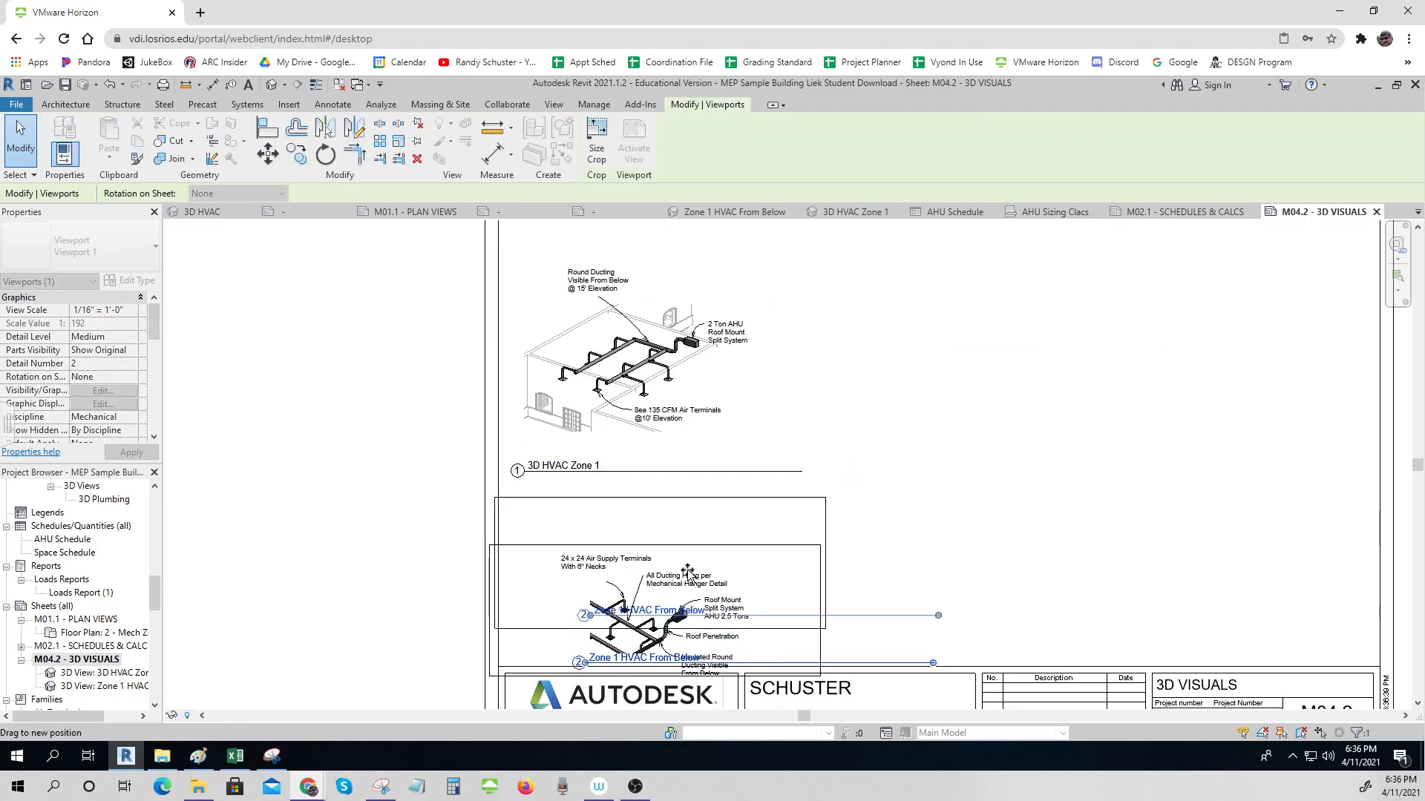
click(1082, 582)
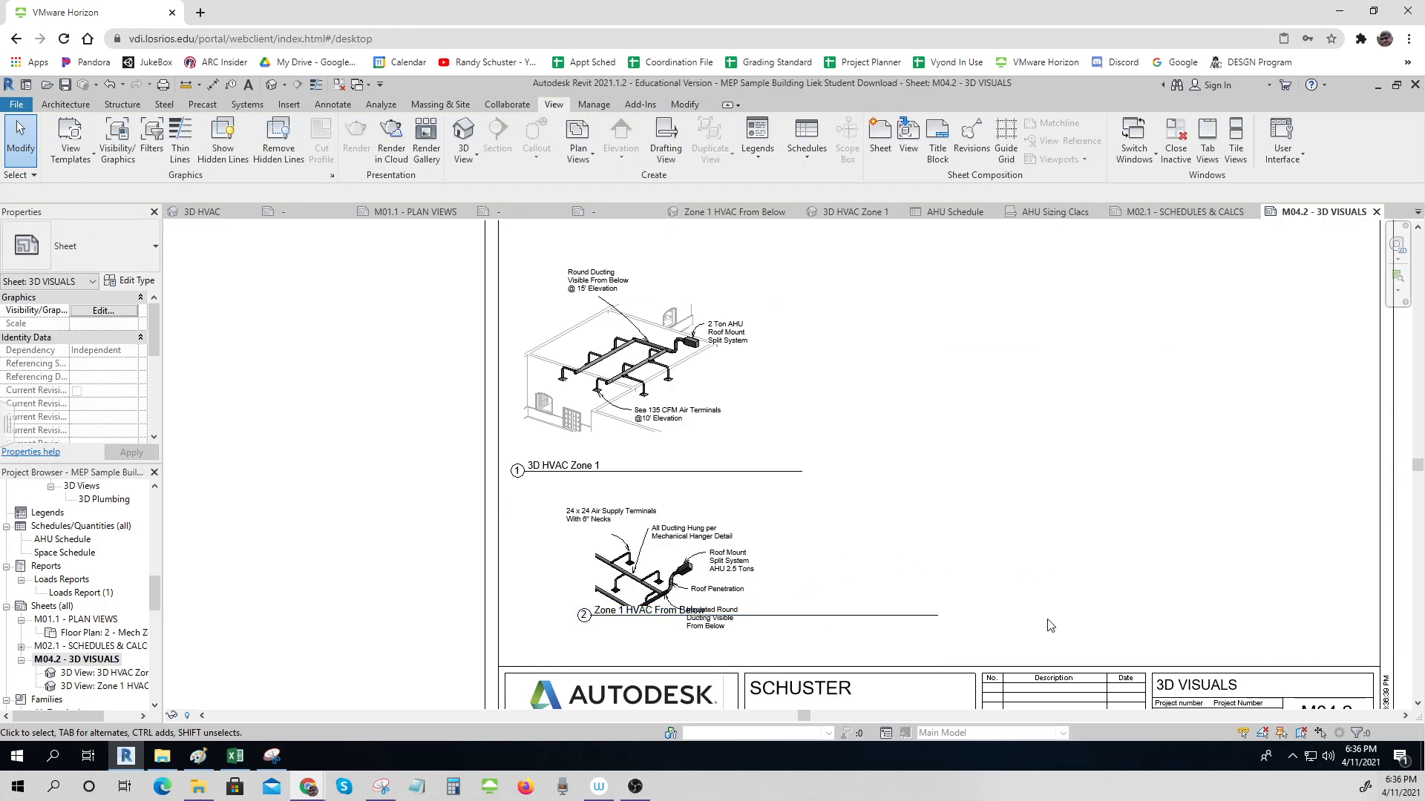
click(817, 620)
drag(816, 620, 802, 627)
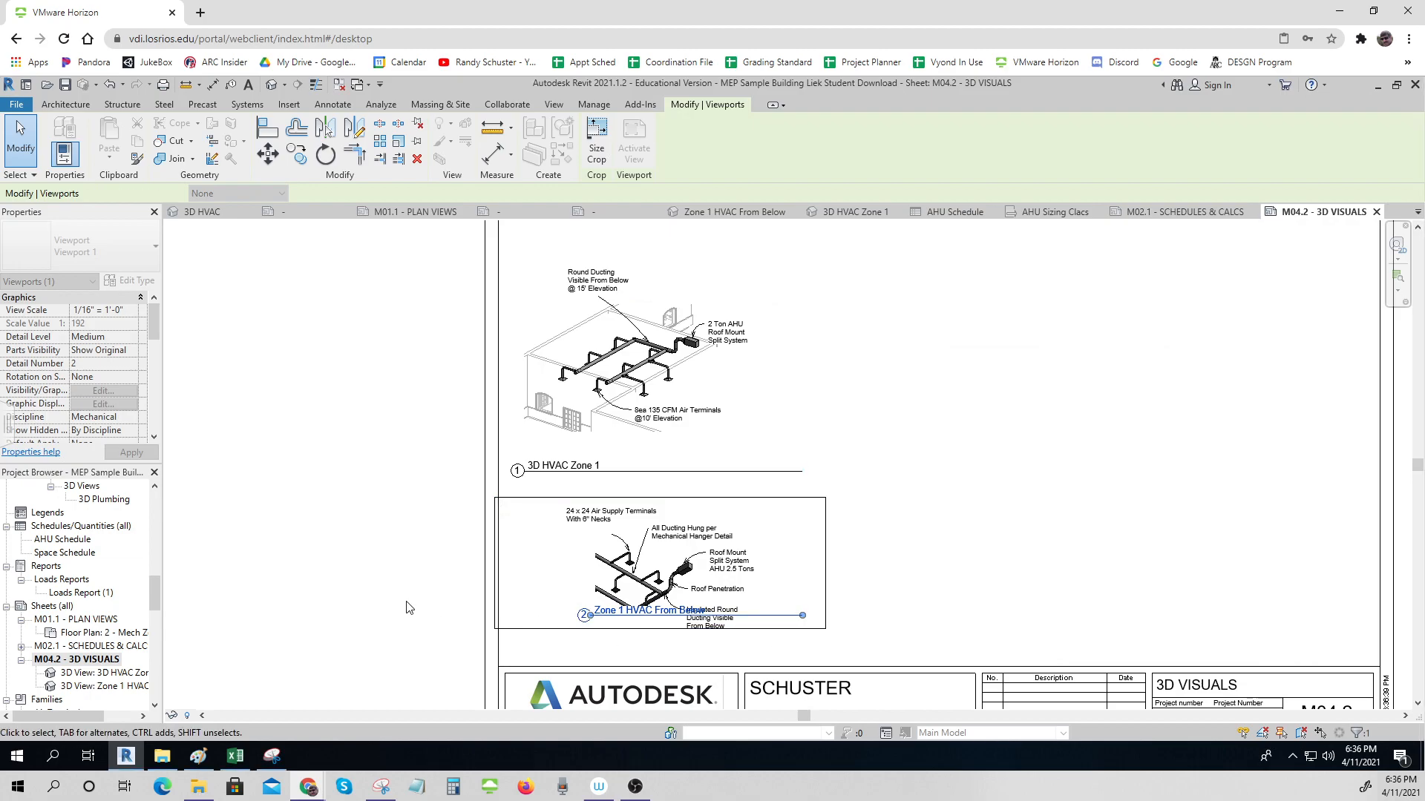
click(394, 601)
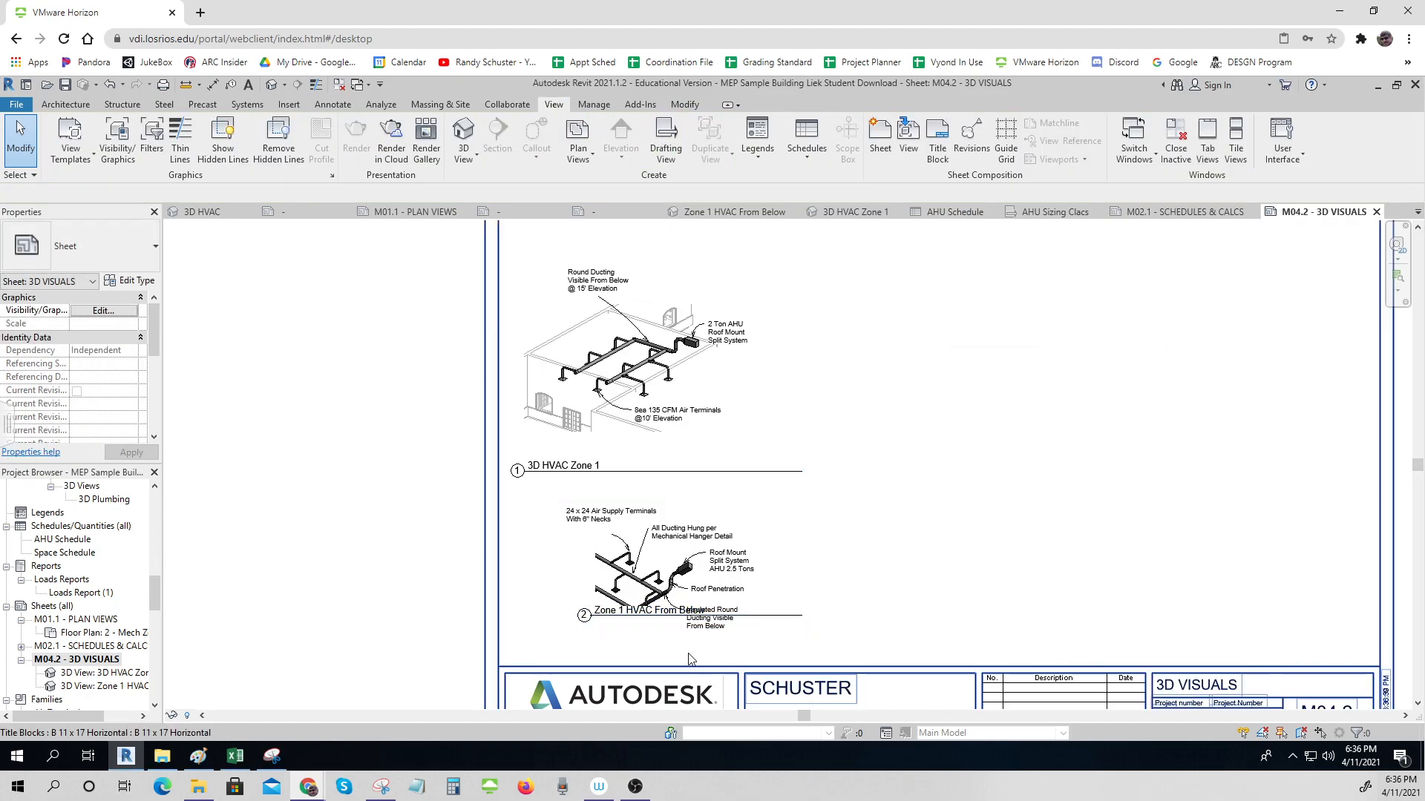
- Place the Zone 1 HVAC From Below title beneath its notes, aligned under the upper title, and extend its line to match
click(693, 626)
drag(693, 627, 707, 649)
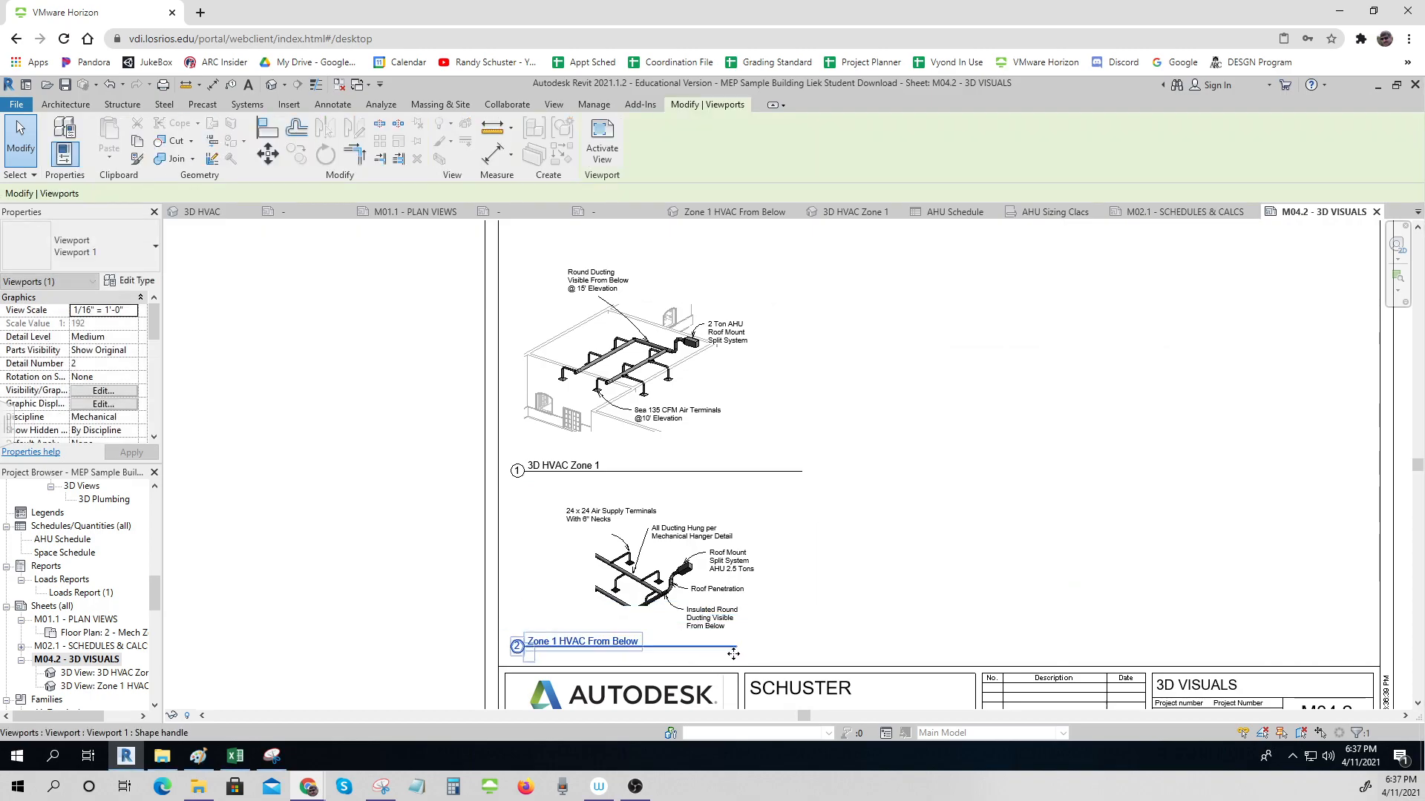
click(776, 660)
click(751, 663)
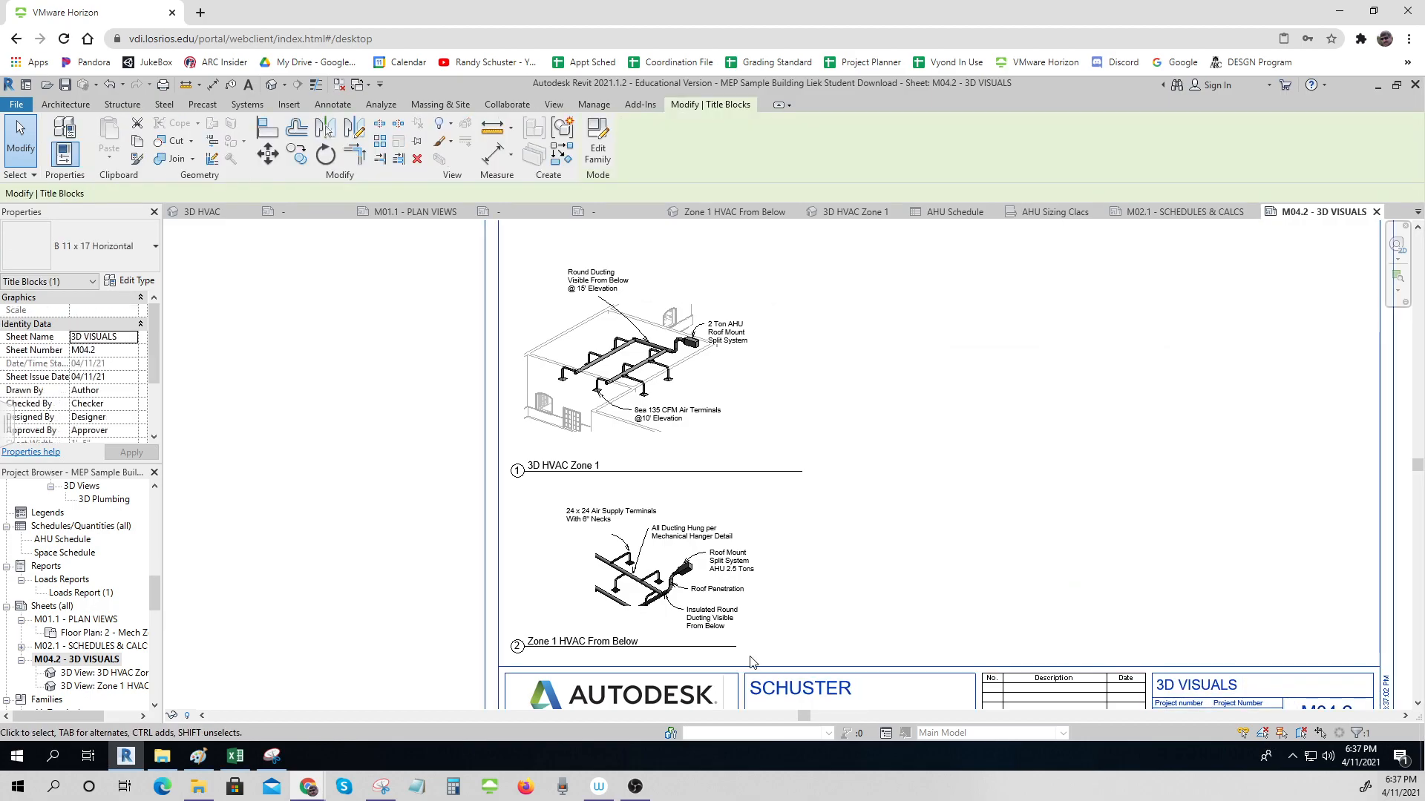
key(Escape)
click(732, 643)
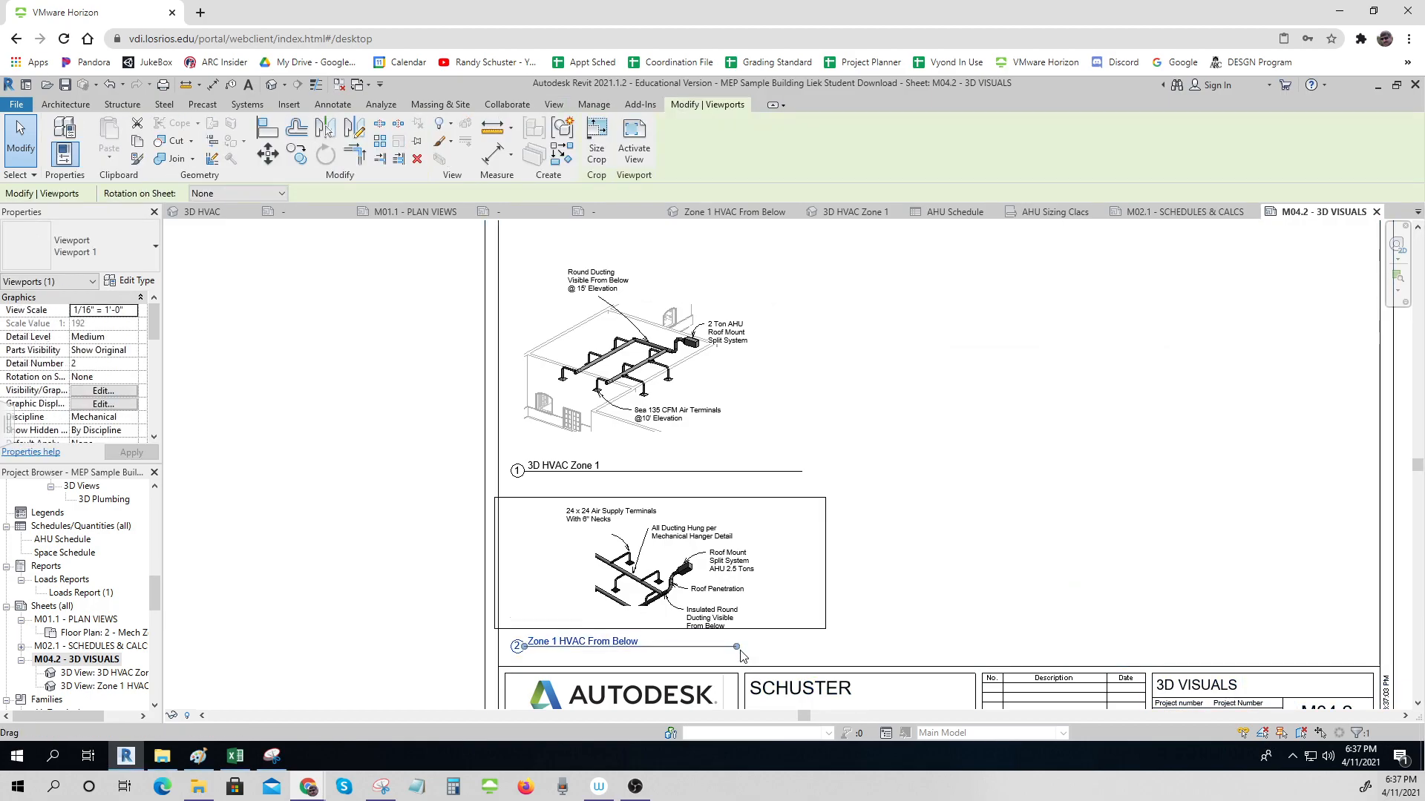
drag(737, 647, 802, 647)
click(423, 595)
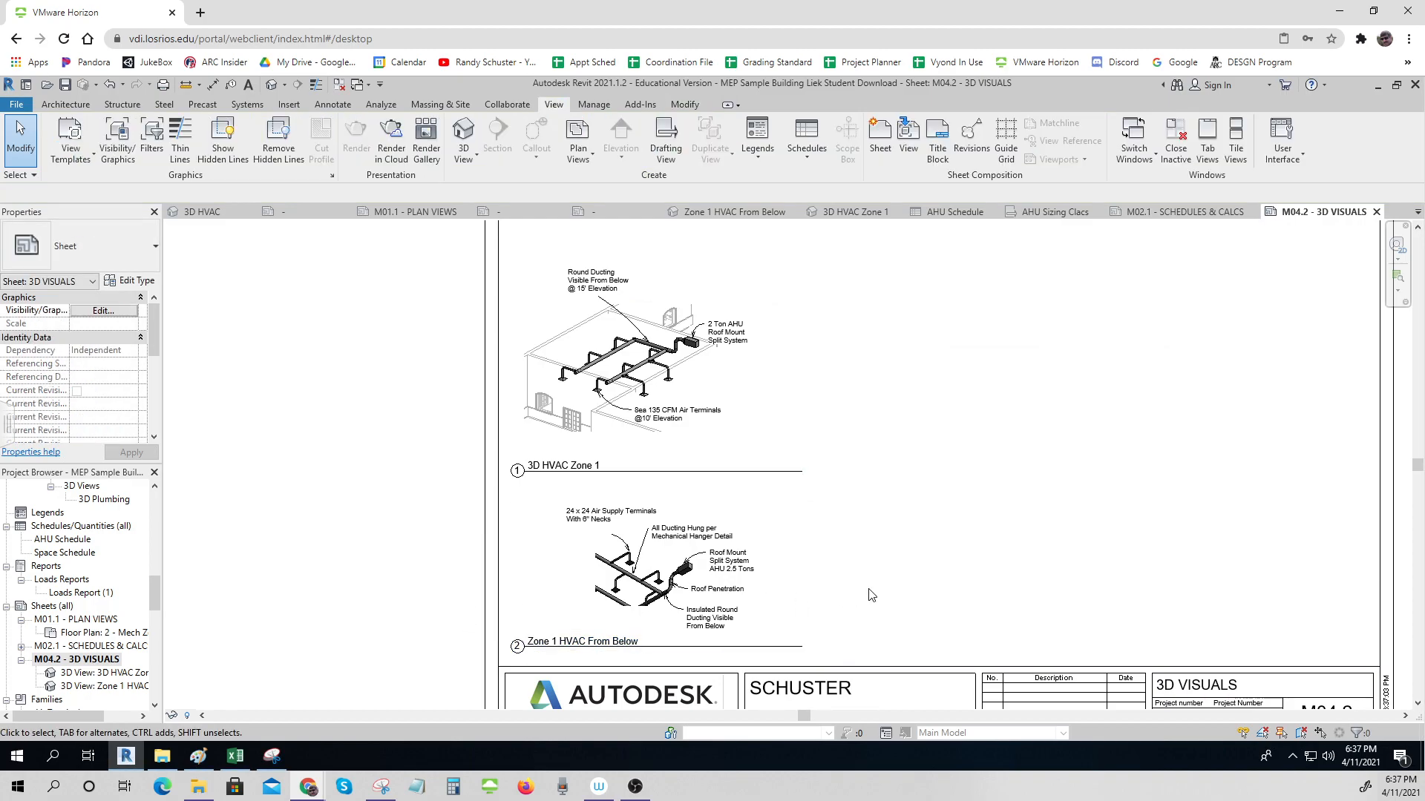
- Nudge the 3D HVAC Zone 1 viewport up the sheet to widen the gap between the two views
scroll(876, 598, down, 1)
middle_drag(941, 579, 807, 580)
click(551, 386)
drag(551, 385, 549, 377)
key(Up)
key(Up)
key(Up)
key(Up)
key(Up)
key(Up)
key(Up)
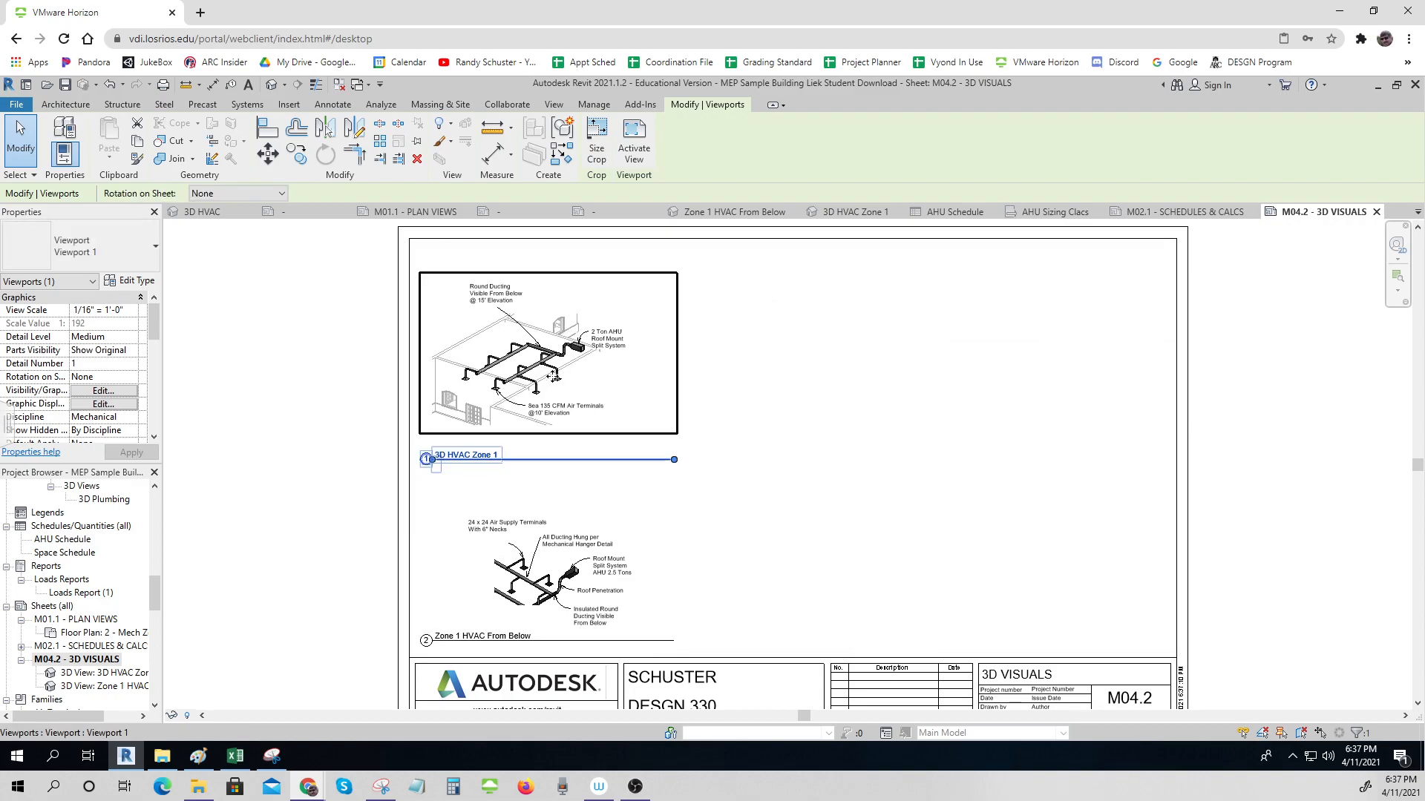
click(375, 420)
click(276, 424)
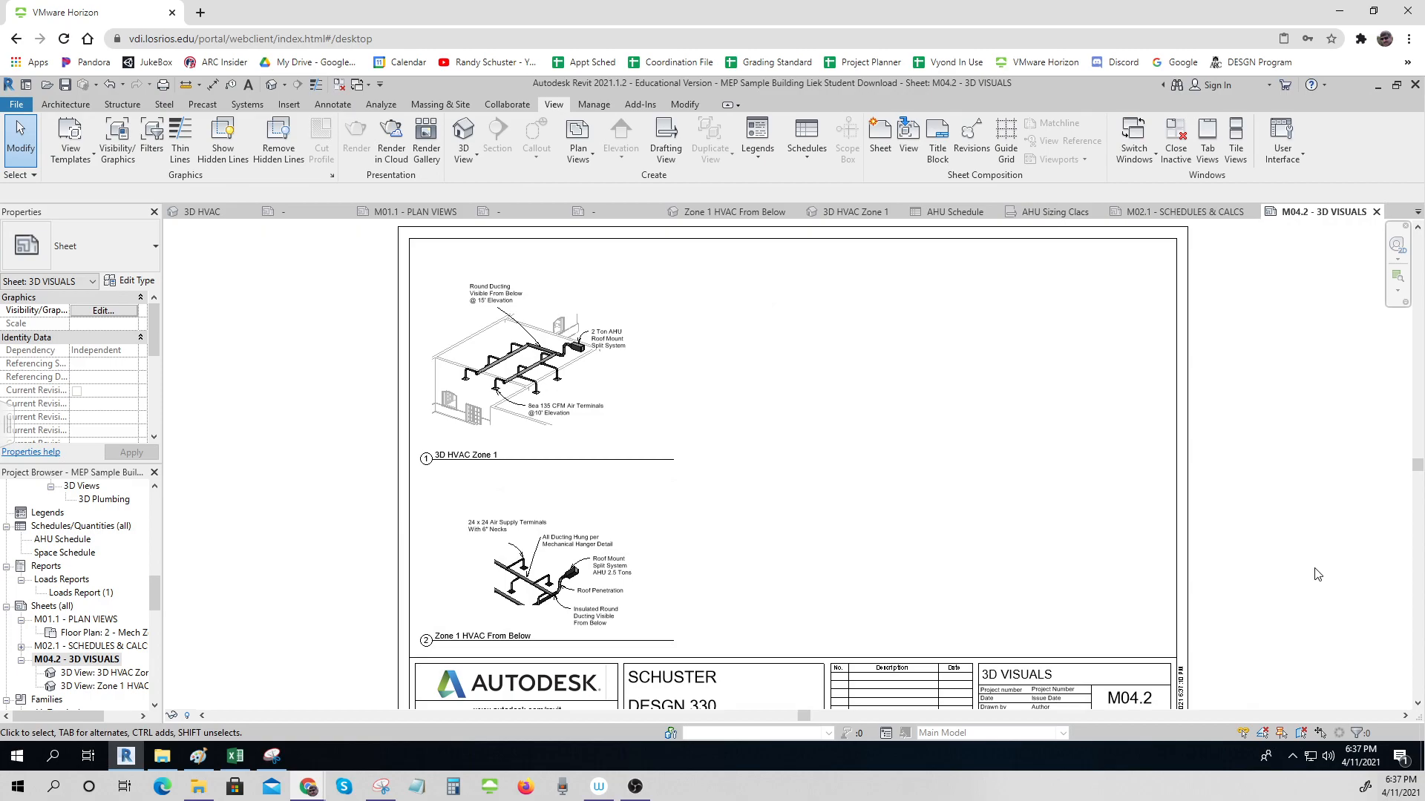
- Open sheet M01.1 - PLAN VIEWS to check its mechanical plan, and save the project when the save reminder appears
middle_drag(1264, 586, 1260, 552)
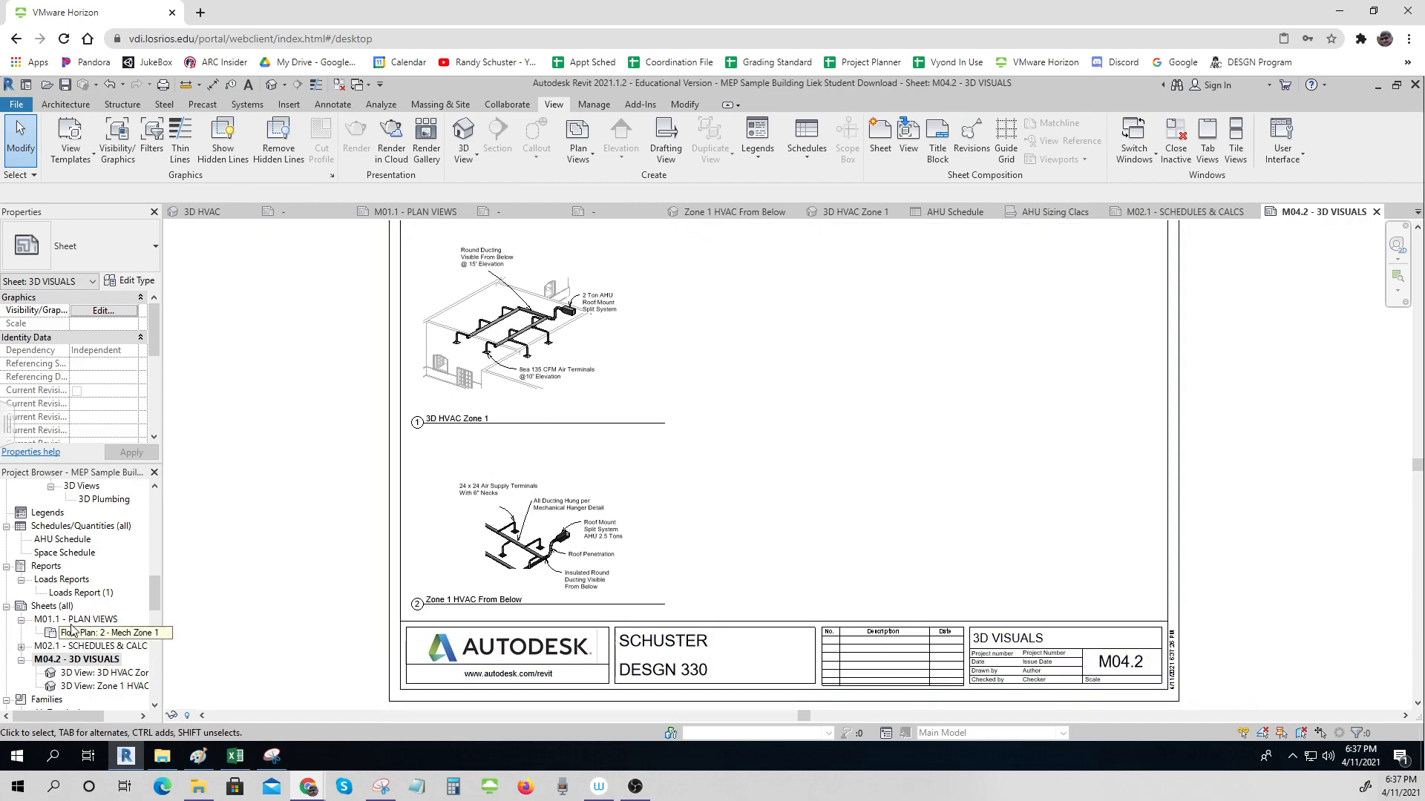
double_click(91, 621)
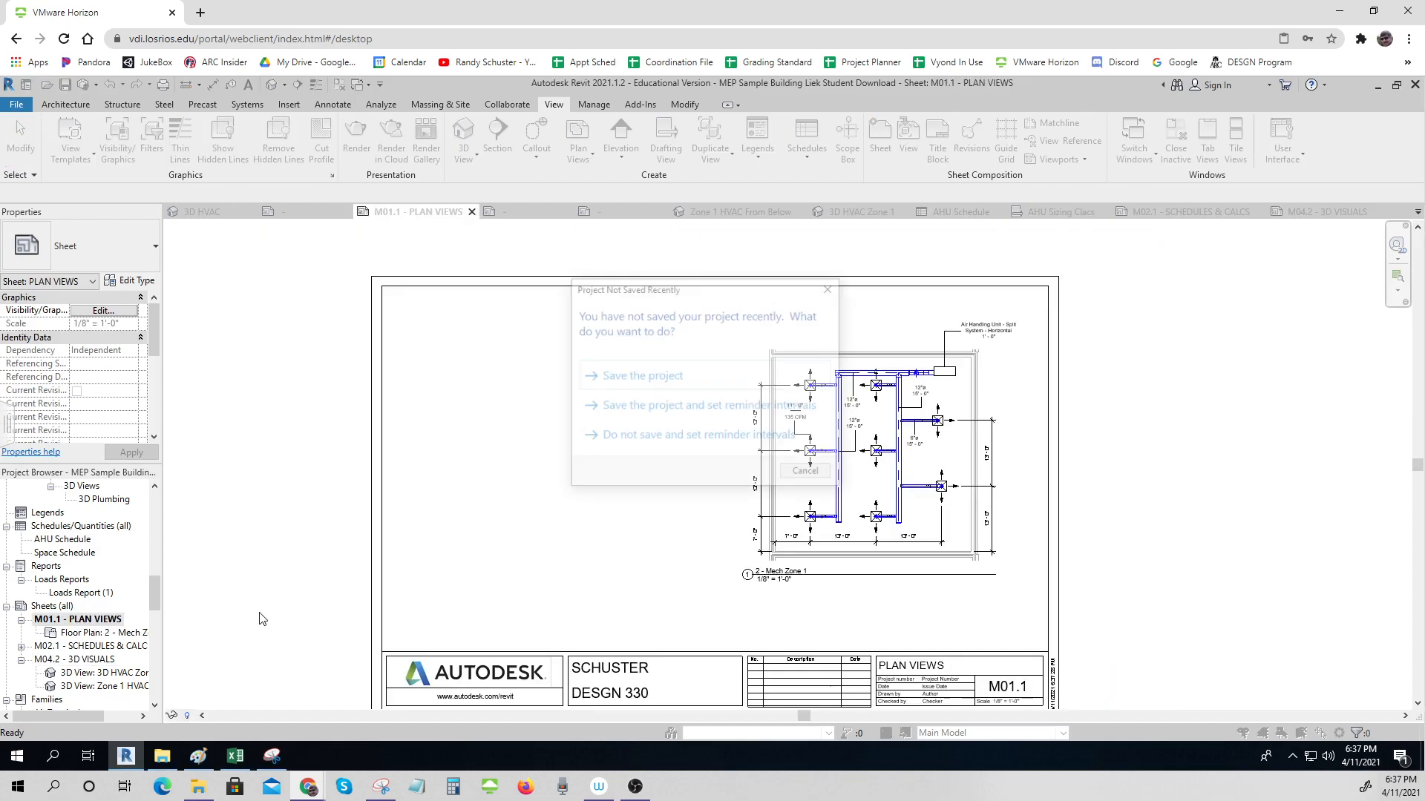
click(653, 377)
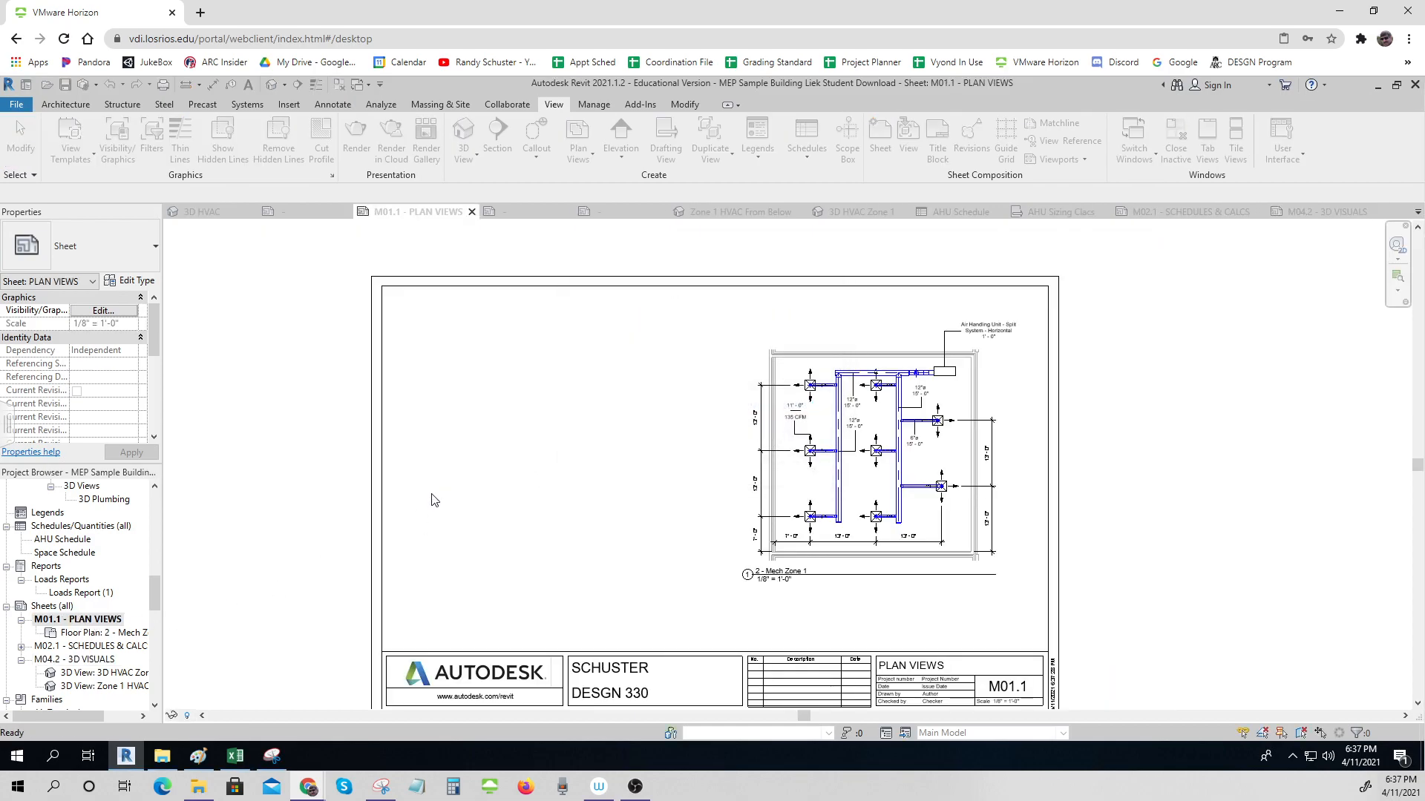
click(557, 481)
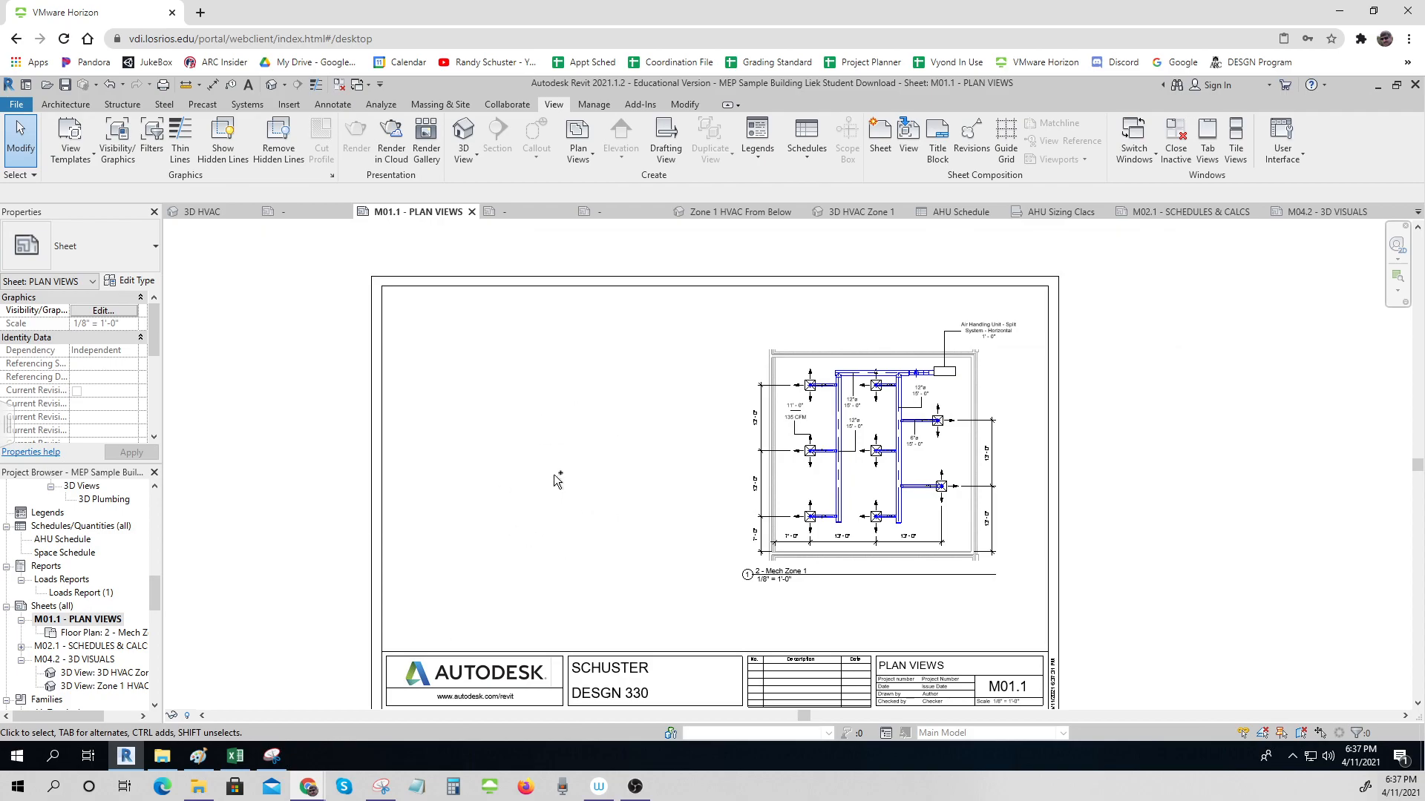
click(876, 483)
- Review sheet M02.1 - SCHEDULES & CALCS and return to M04.2 - 3D VISUALS to examine the full layout of its two views
double_click(88, 647)
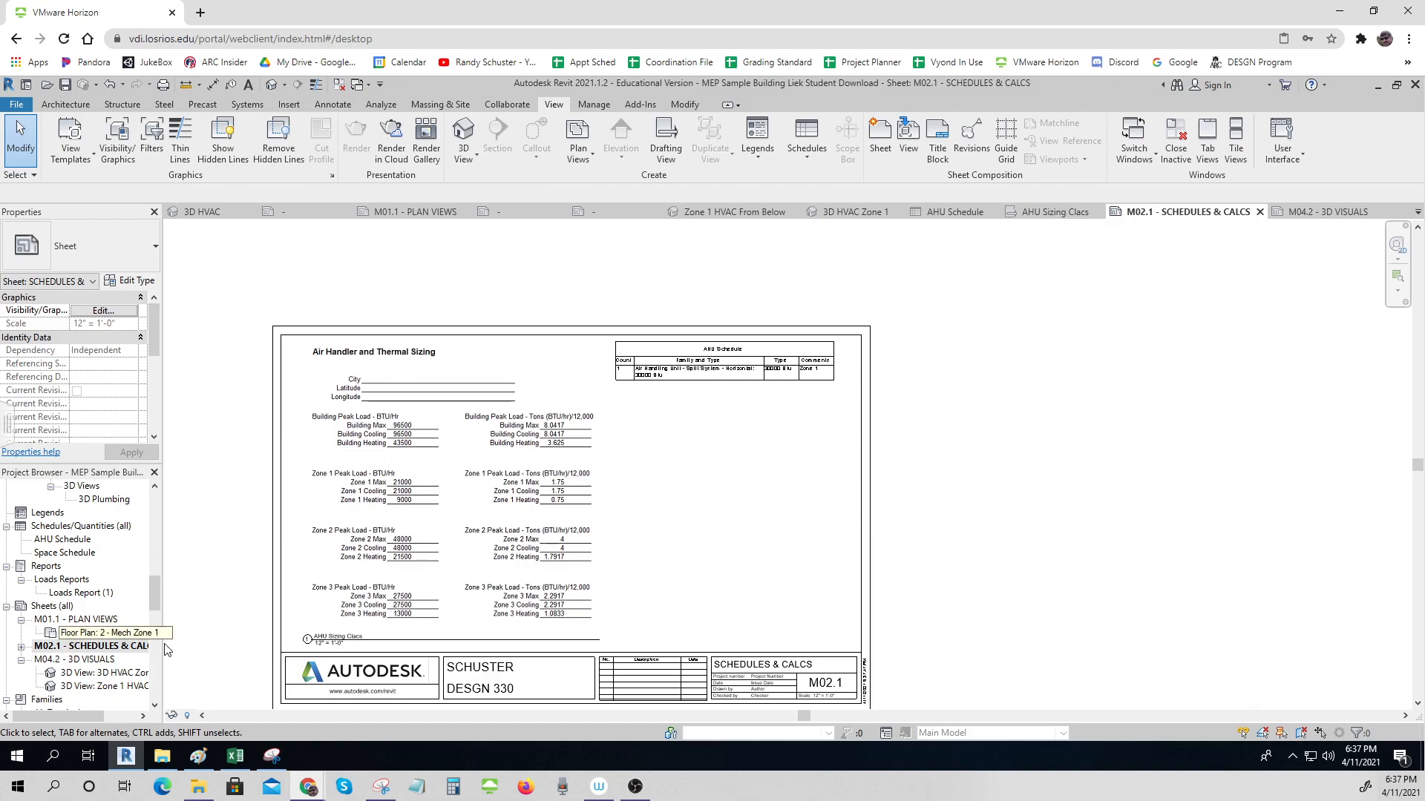
double_click(105, 659)
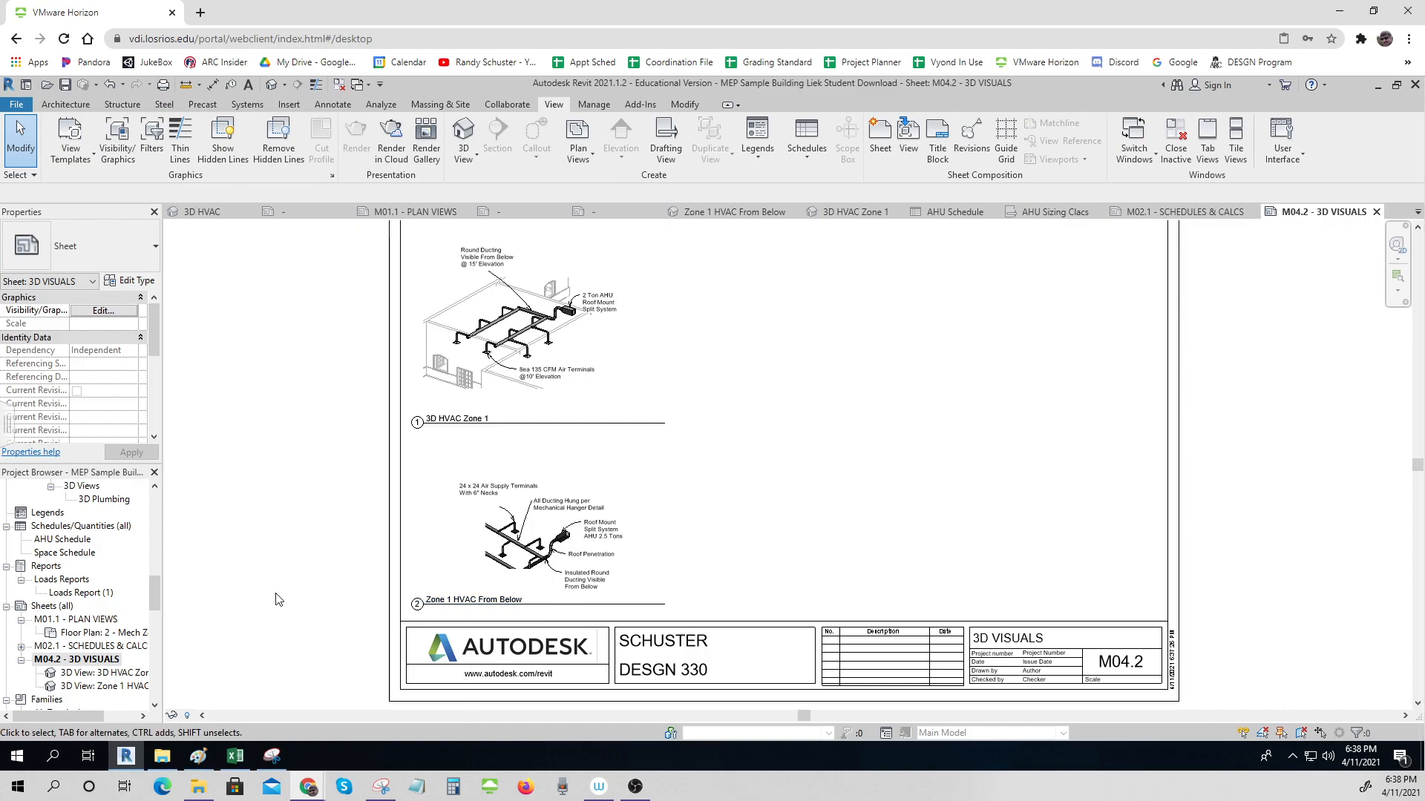
click(449, 308)
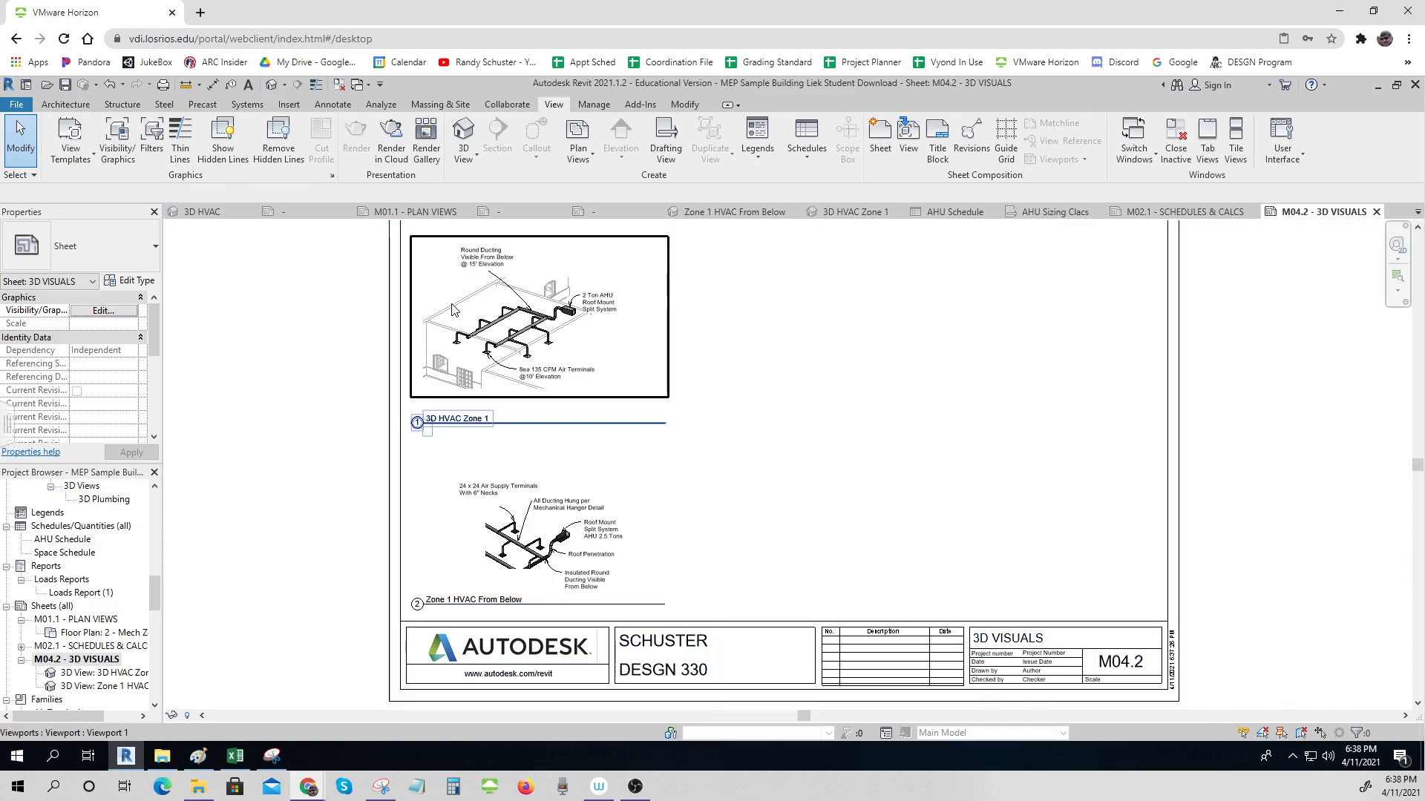
click(353, 373)
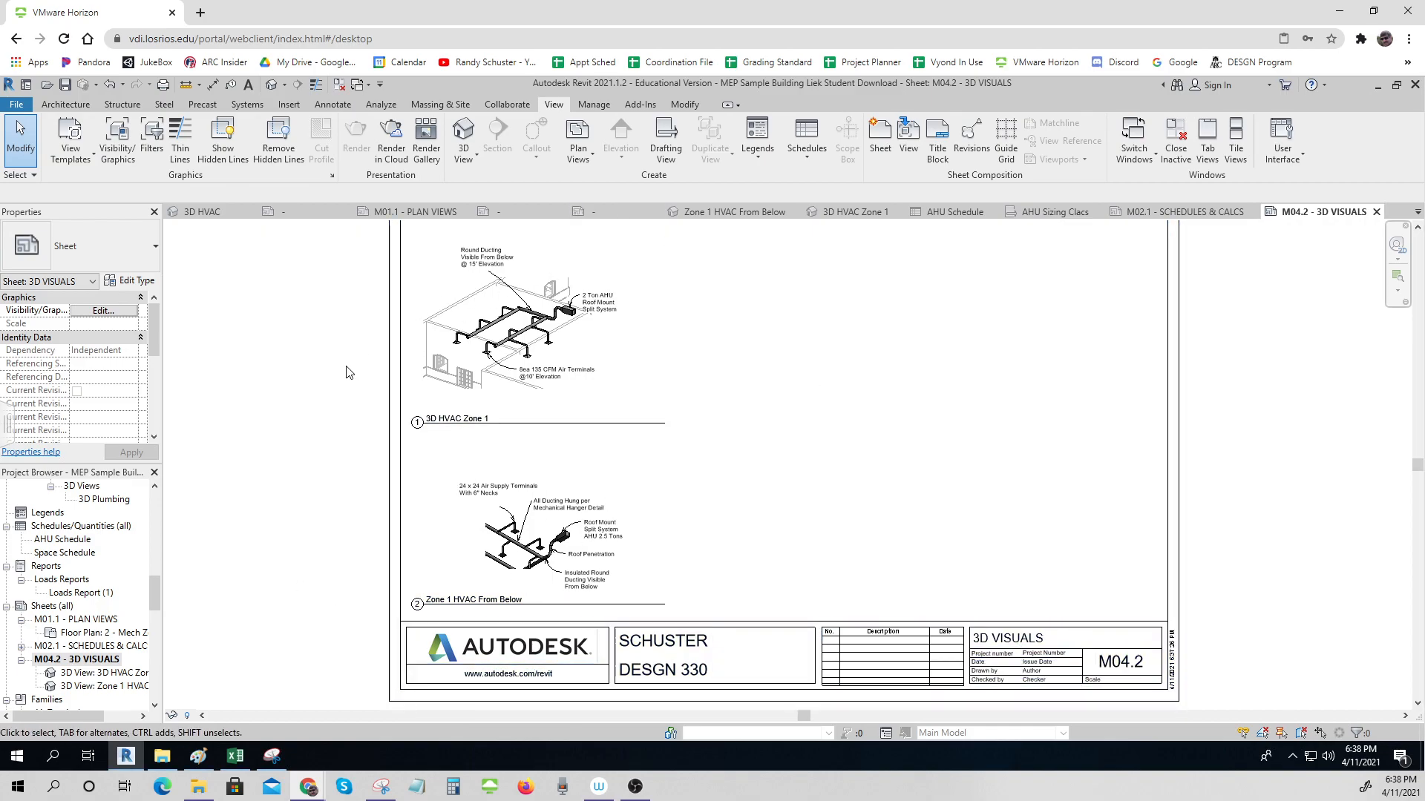
scroll(350, 372, down, 1)
middle_drag(350, 373, 349, 401)
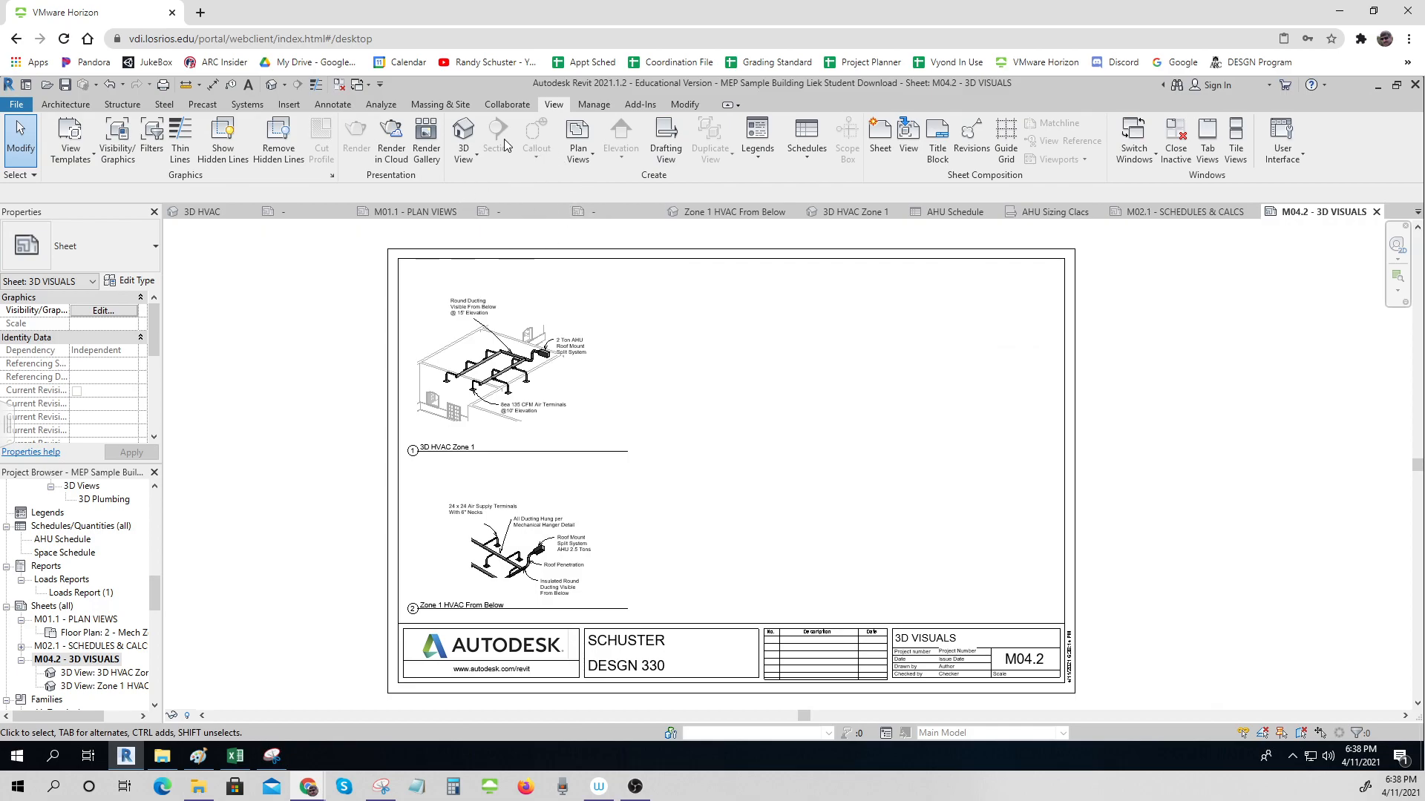
key(ctrl)
key(ctrl)
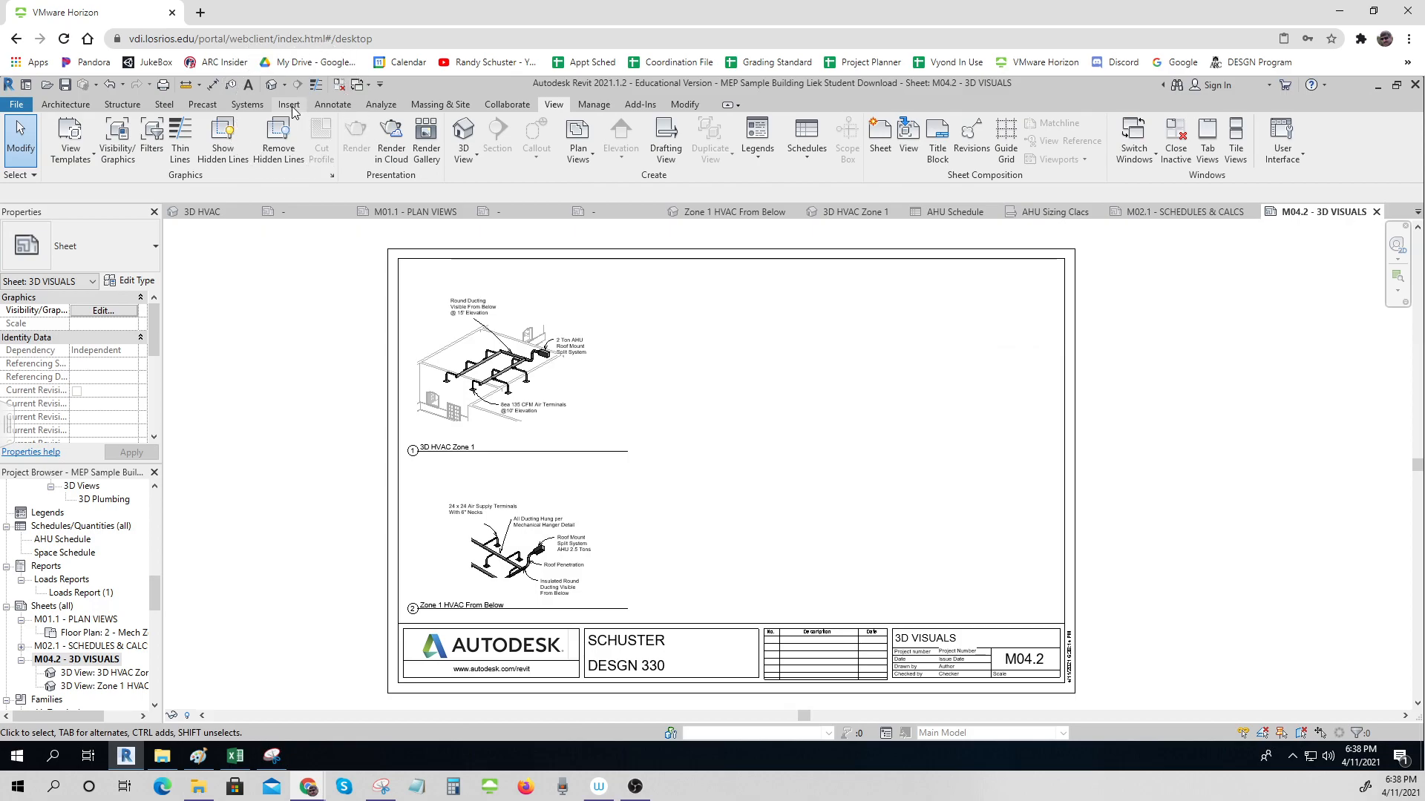